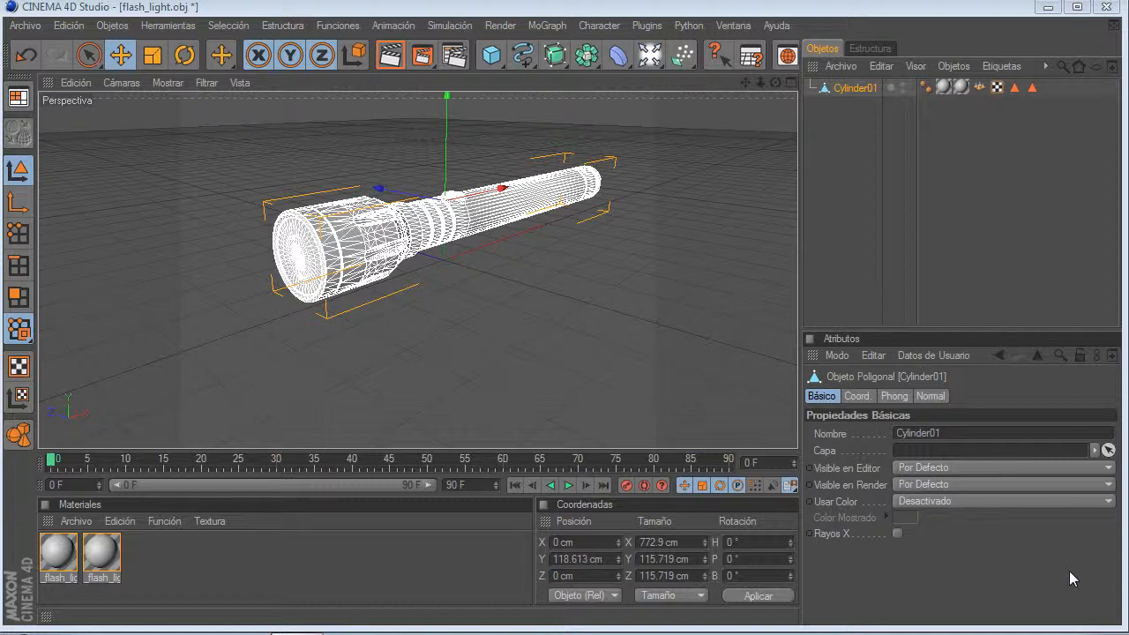
left_click(536, 59)
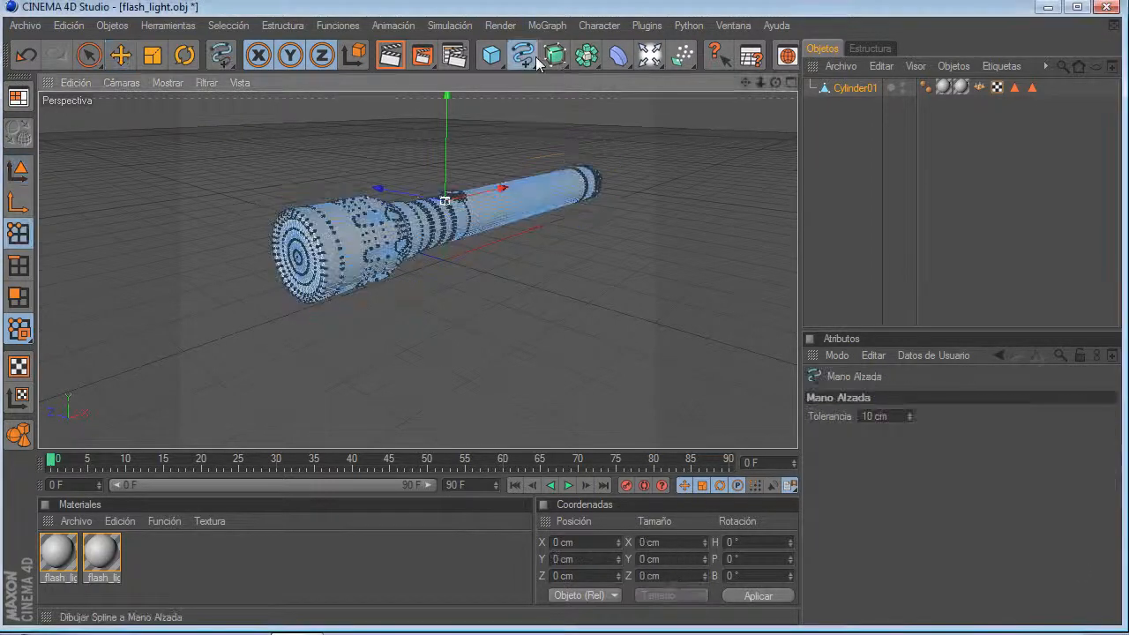
left_click(536, 62)
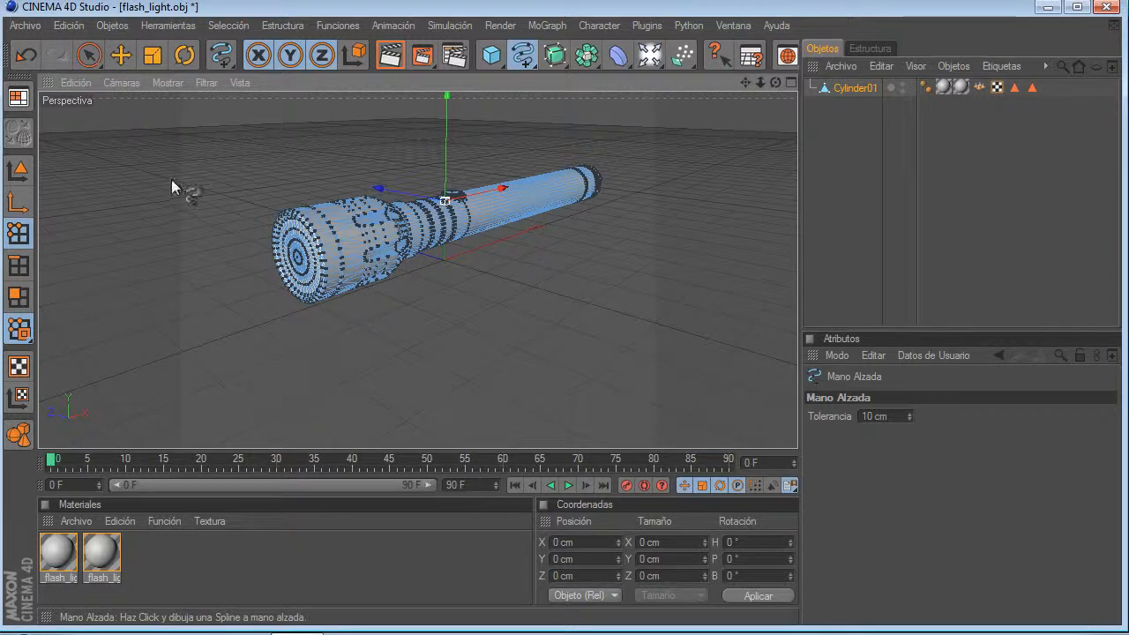
left_click(124, 64)
scroll(292, 202, "up", 2)
scroll(292, 202, "down", 1)
left_click(18, 167)
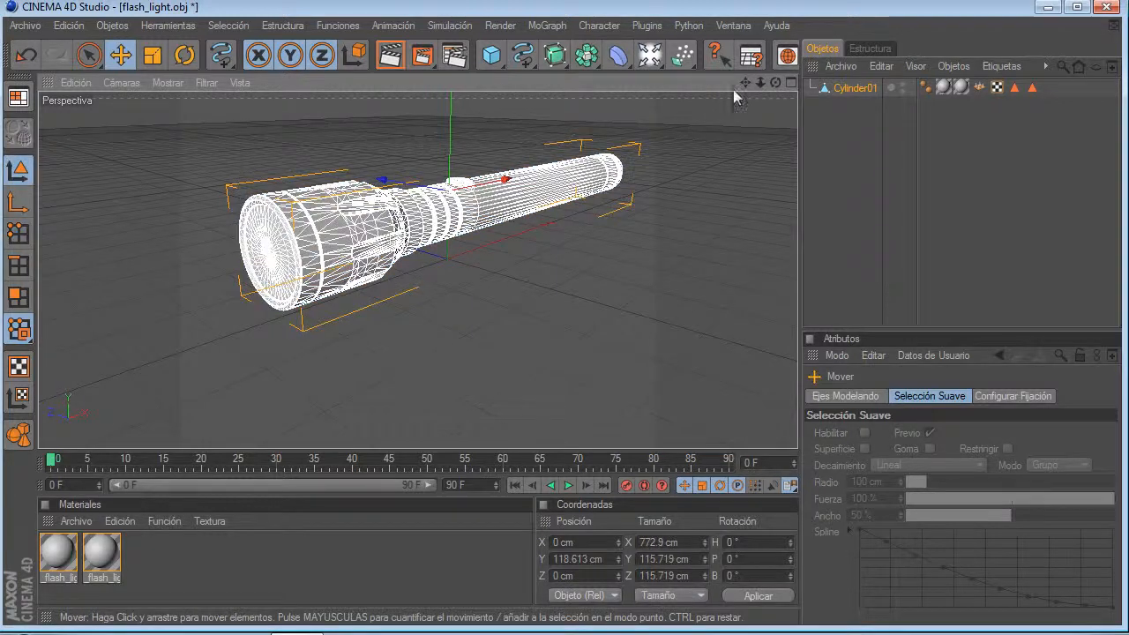
mouse_move(775, 82)
left_mouse_down()
mouse_move(776, 115)
mouse_move(739, 133)
mouse_move(769, 152)
mouse_move(740, 126)
mouse_move(777, 87)
mouse_move(751, 127)
mouse_move(775, 87)
left_mouse_up()
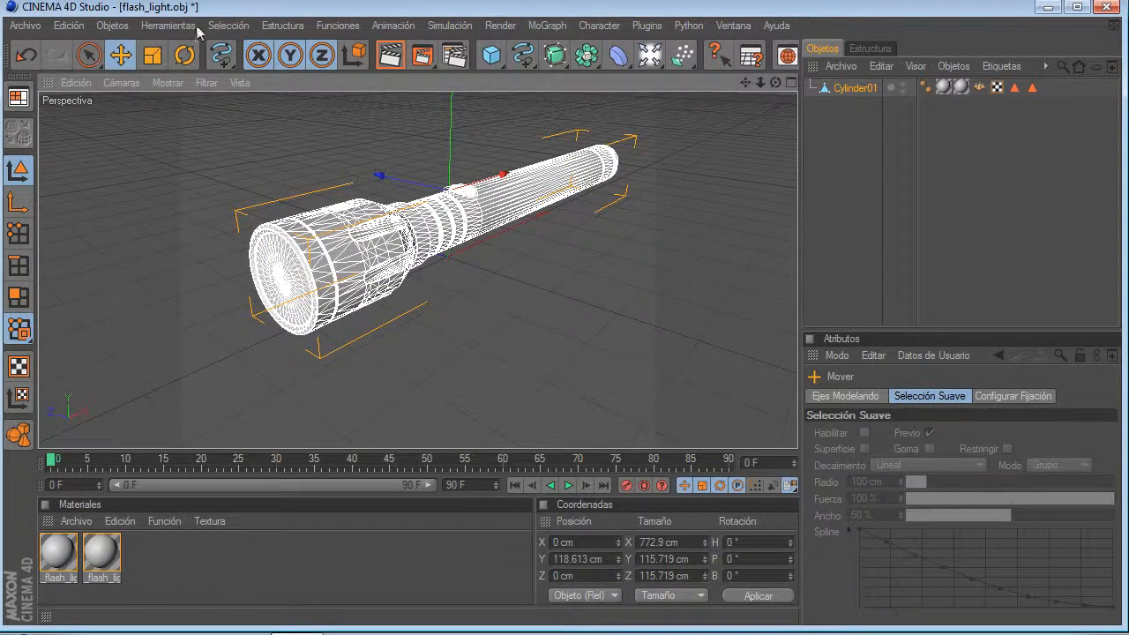
left_click(27, 27)
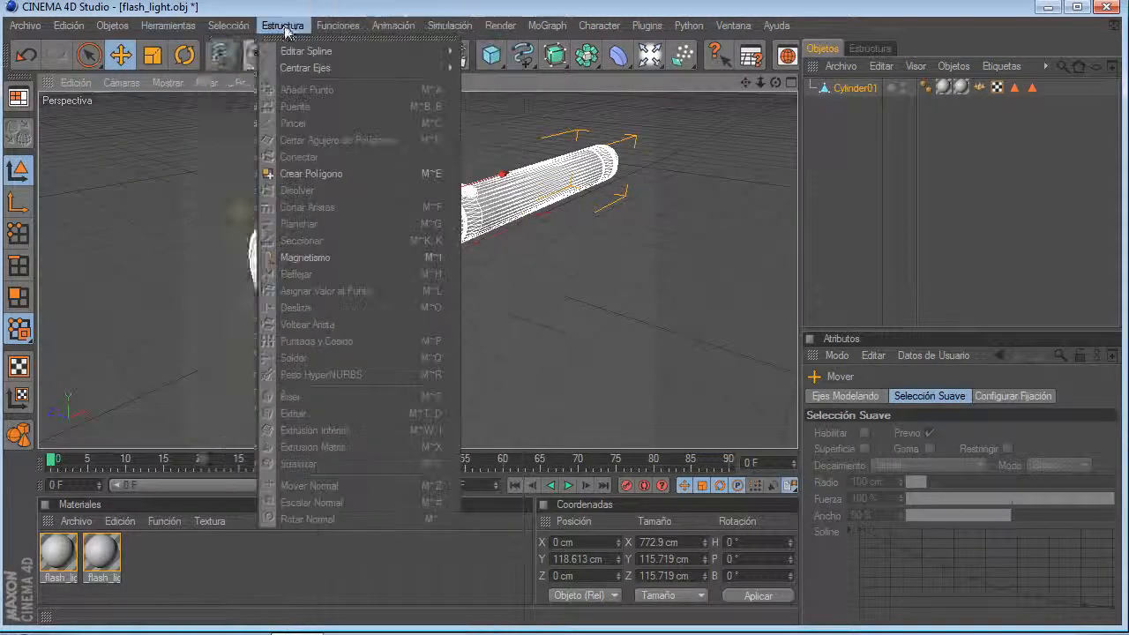
mouse_move(536, 27)
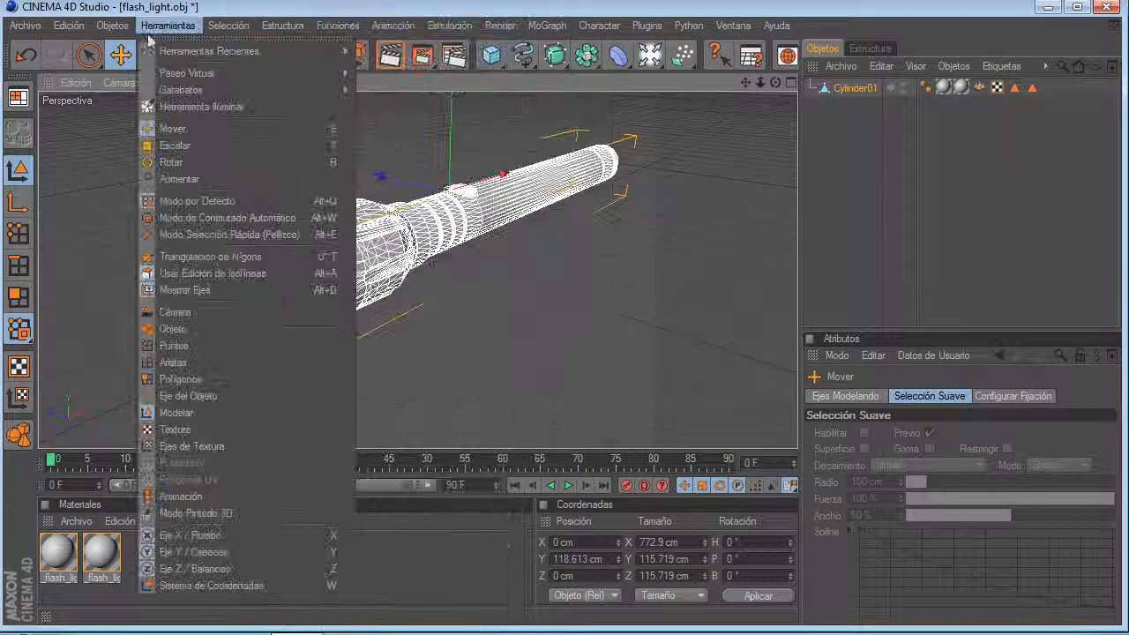
left_click(94, 167)
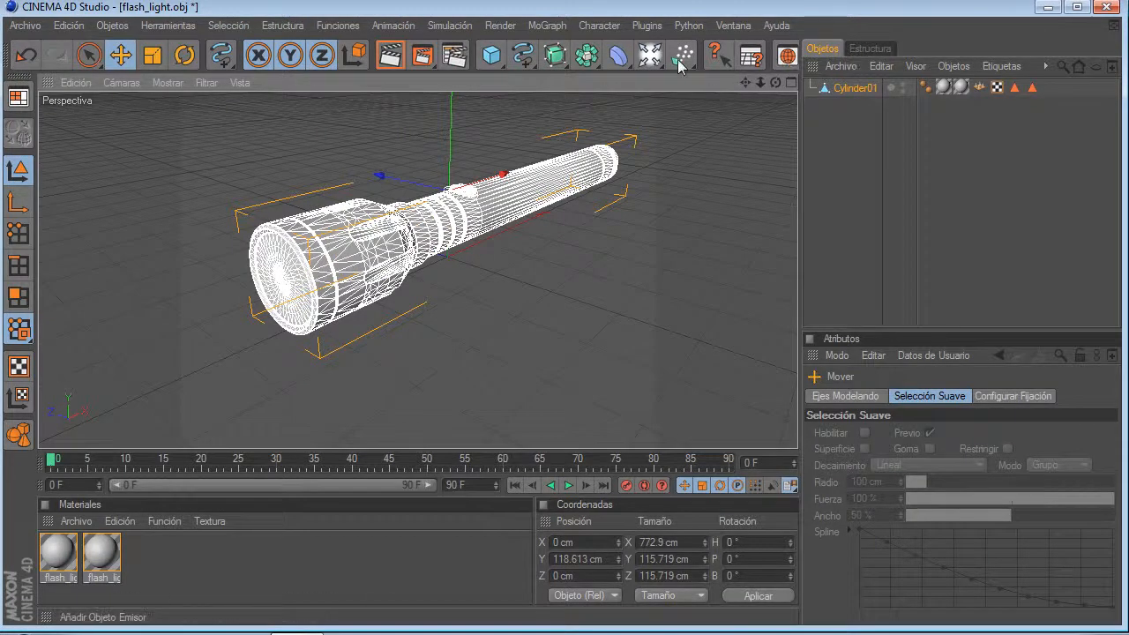
Step: Undo and redo the last change, then try moving the flashlight along its Z axis and undo the move
left_click(27, 57)
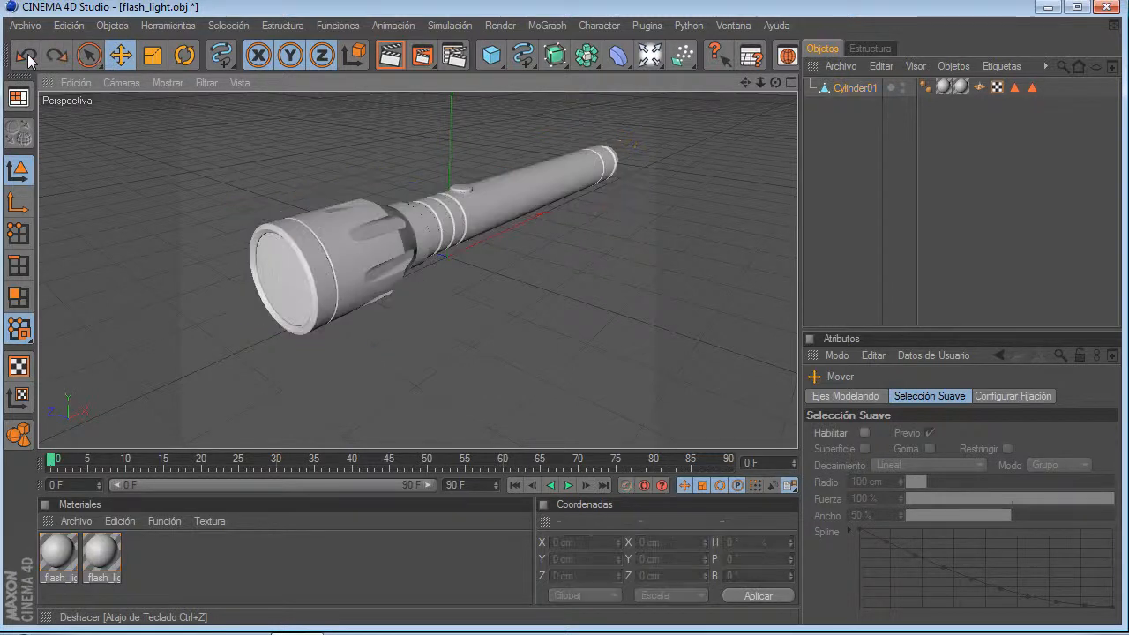
left_click(56, 56)
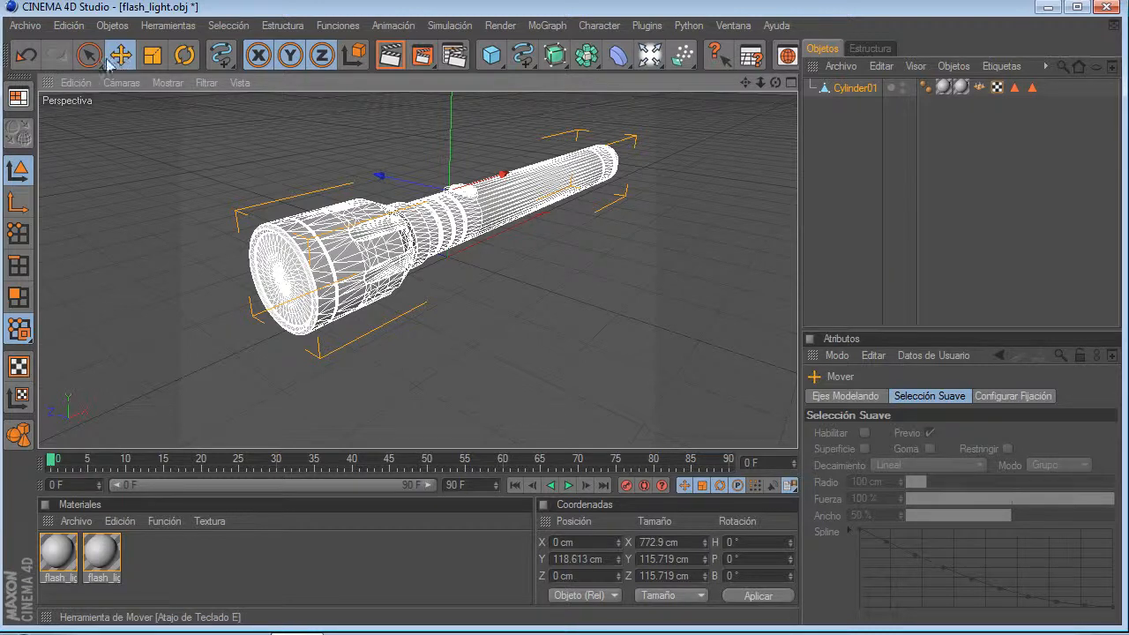
left_click_drag(420, 182, 387, 175)
key("ctrl+z")
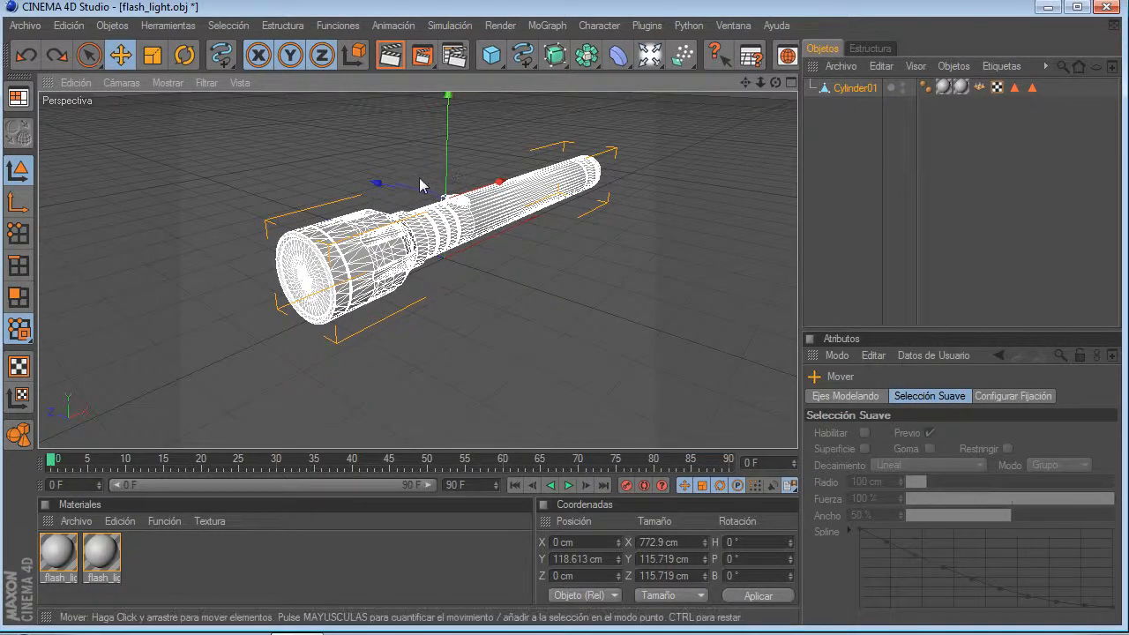
Step: Try scaling the flashlight with the Scale tool and undo the scaling
left_click(154, 59)
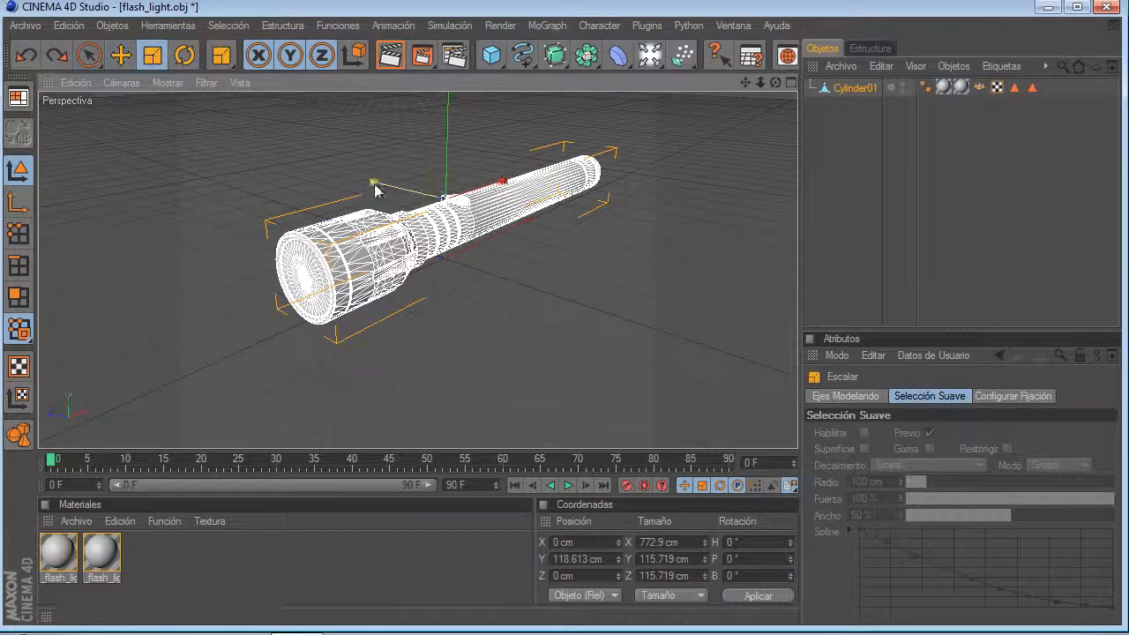
scroll(373, 184, "up", 3)
mouse_move(453, 183)
left_mouse_down()
mouse_move(433, 184)
mouse_move(454, 146)
mouse_move(452, 164)
left_mouse_up()
key("ctrl+z")
scroll(467, 184, "down", 2)
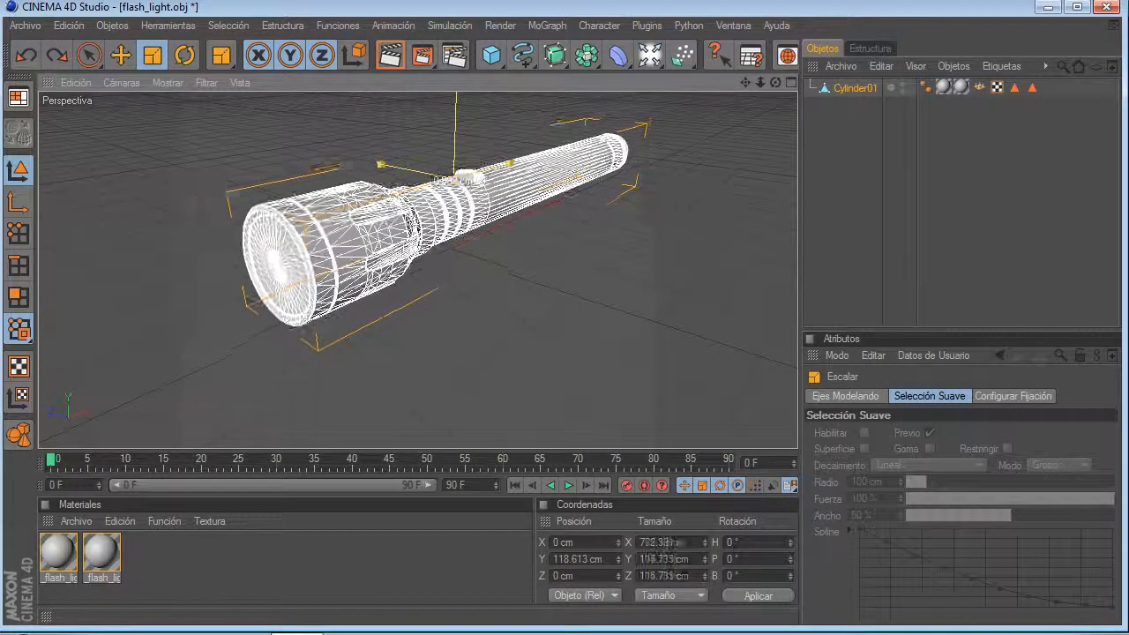
scroll(467, 184, "down", 1)
key("ctrl+z")
Step: Try rotating the flashlight's heading by about 38.5° with the Rotate tool and undo the rotation
left_click(188, 60)
left_click_drag(420, 215, 490, 204)
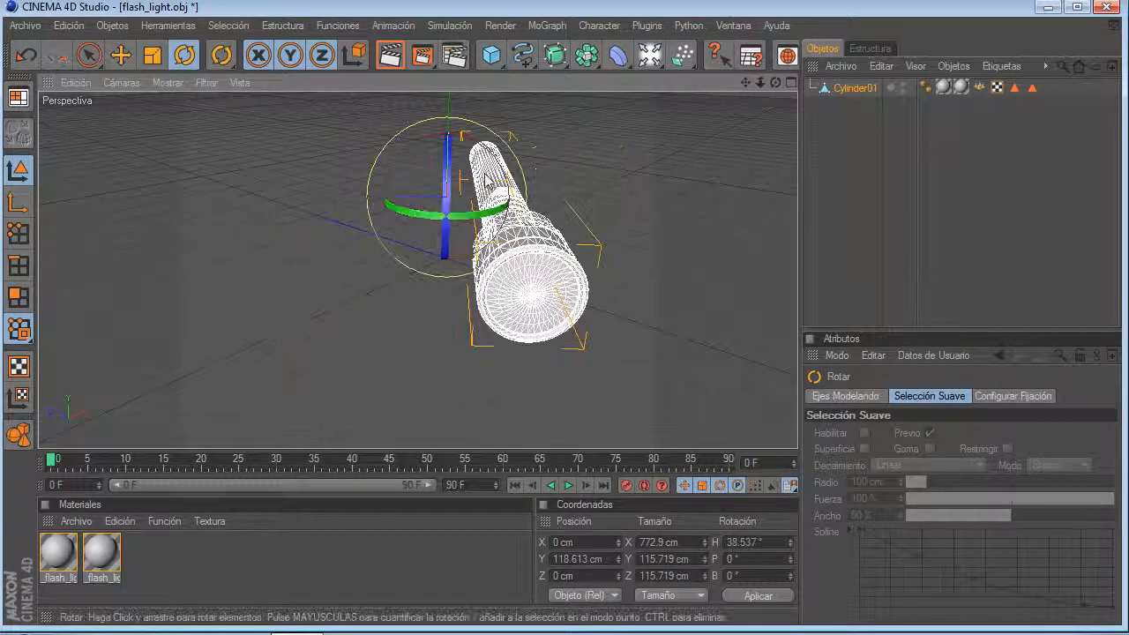
key("ctrl+z")
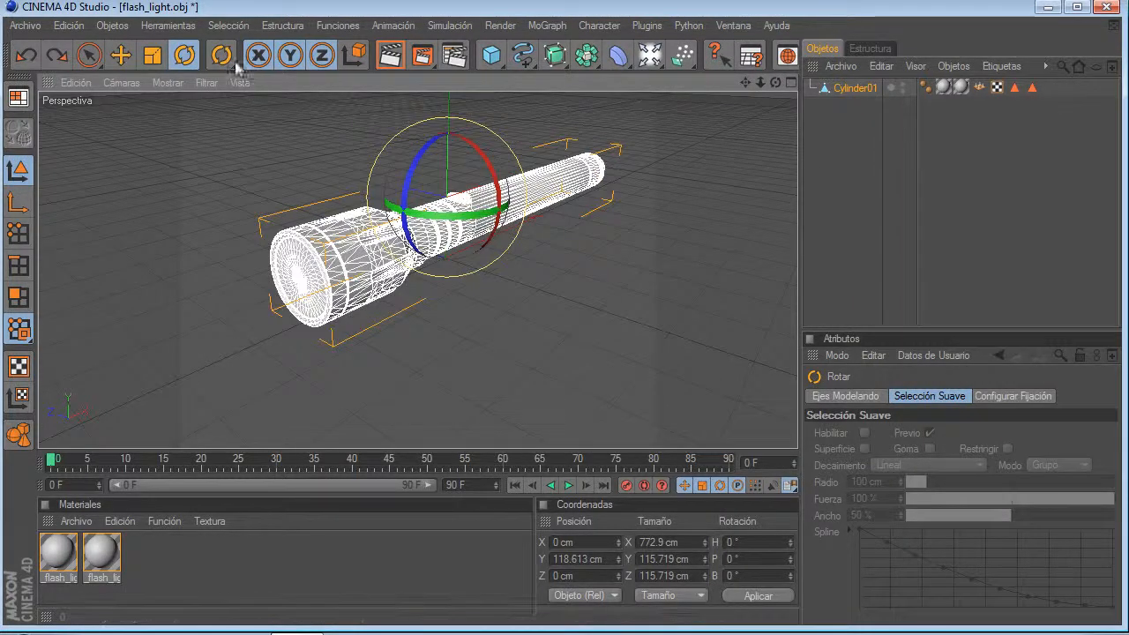
left_click_drag(221, 55, 280, 21)
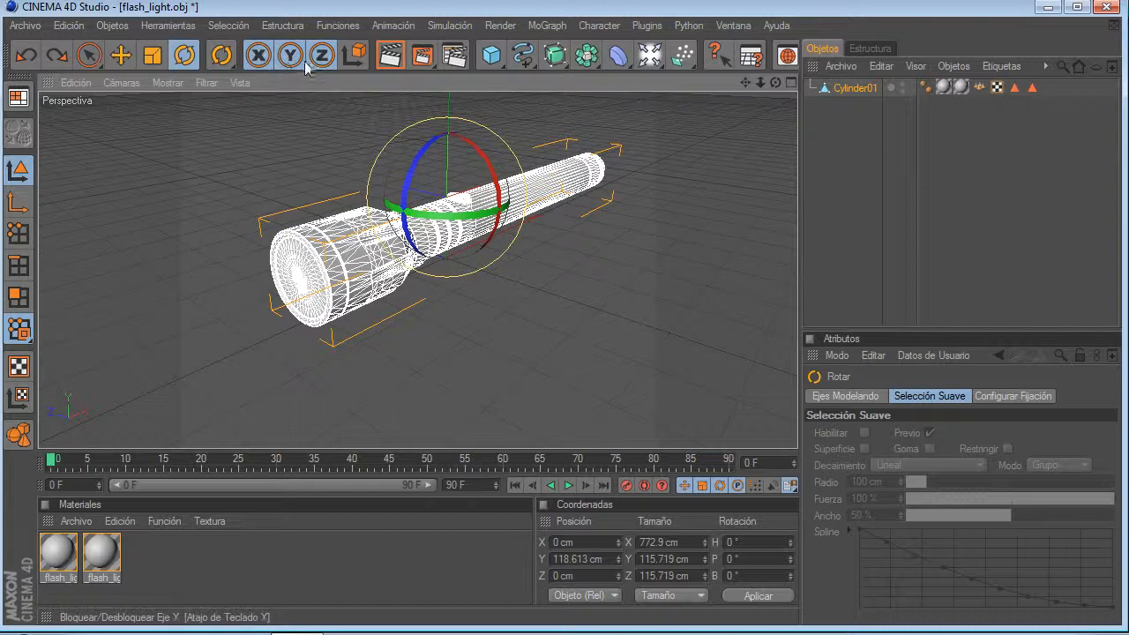
Step: Lock the X and Y axes, try moving the flashlight, undo the move and unlock both axes
left_click(121, 55)
left_click(258, 58)
left_click(289, 56)
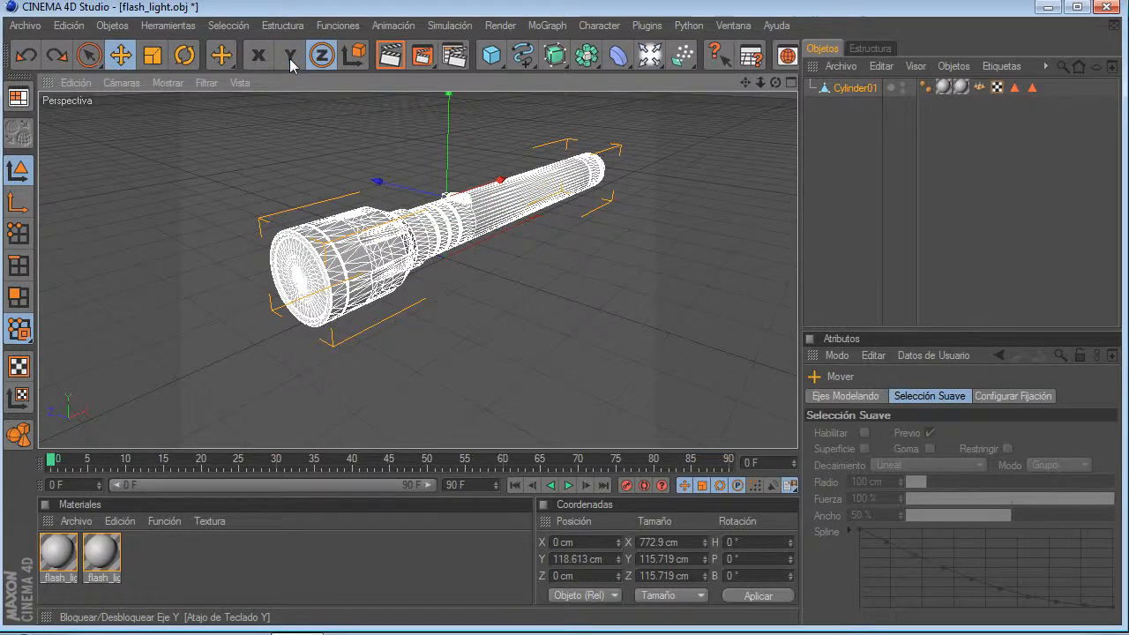
left_click_drag(486, 190, 446, 175)
key("ctrl+z")
key("ctrl+z")
left_click(289, 61)
left_click(259, 63)
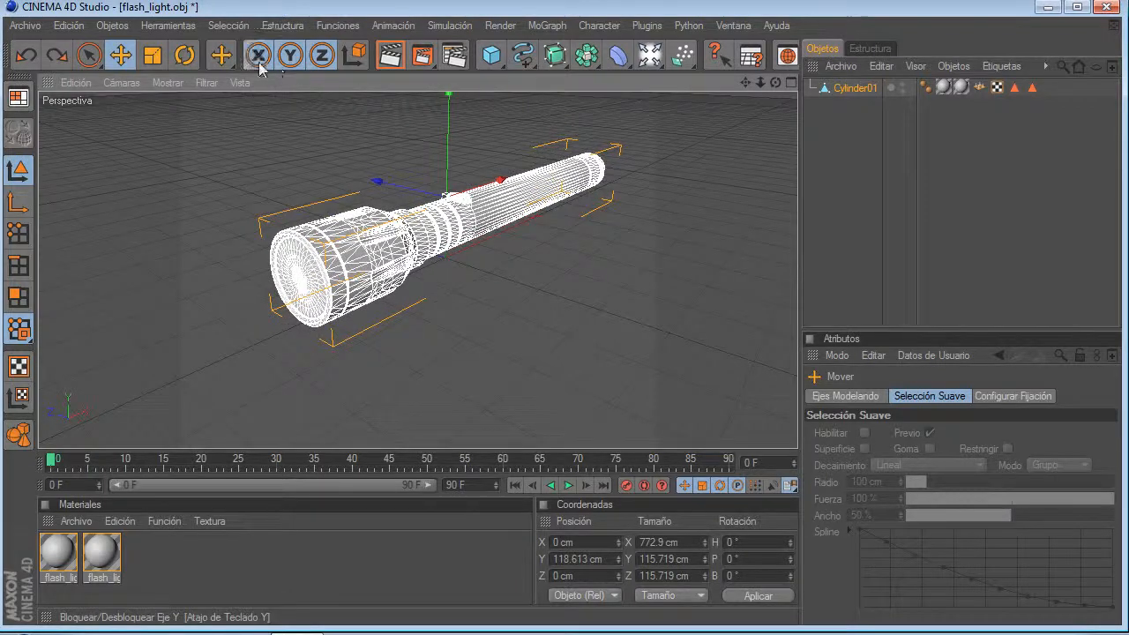
Step: Render the active perspective view of the flashlight
left_click(391, 62)
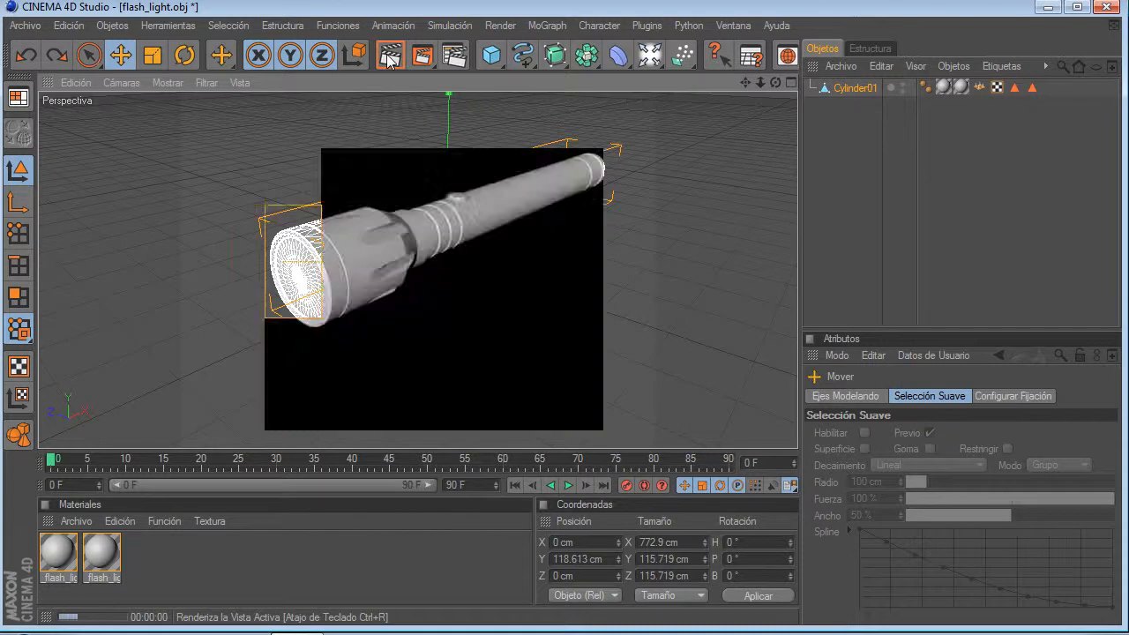
left_click(418, 60)
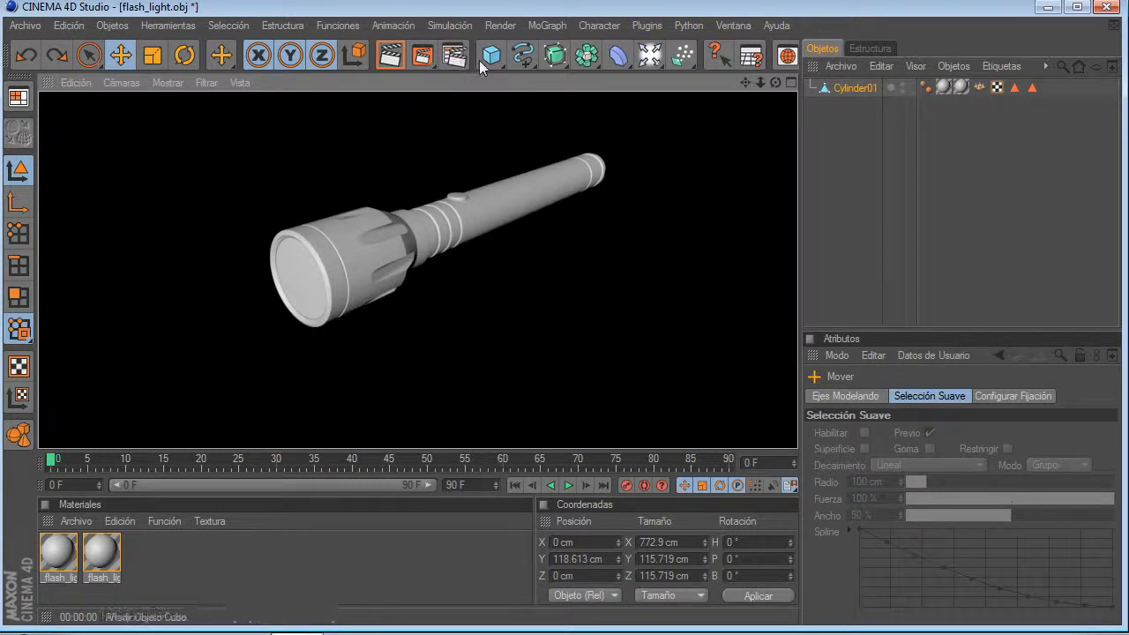
Step: Add a star (Estrella) spline to the scene
left_click(493, 58)
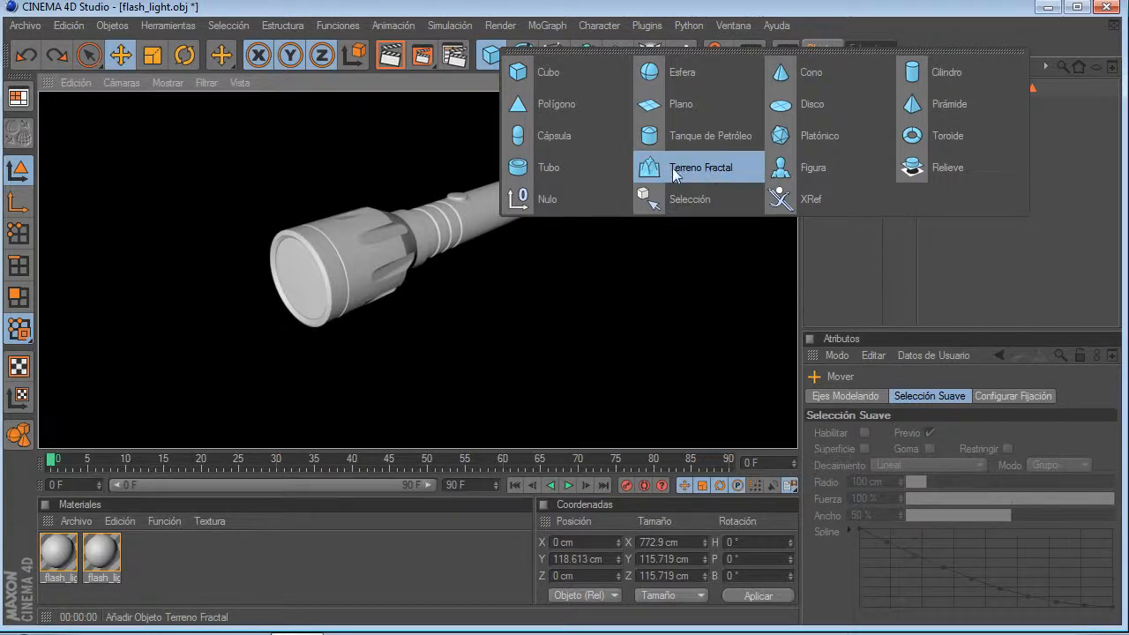
left_click(520, 61)
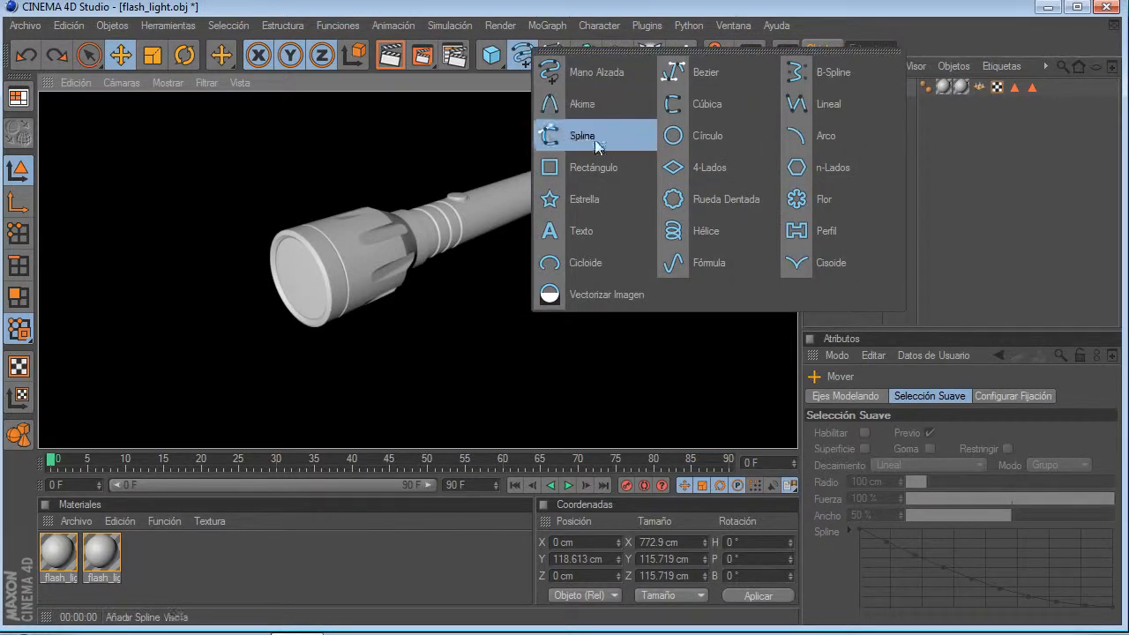
left_click(591, 201)
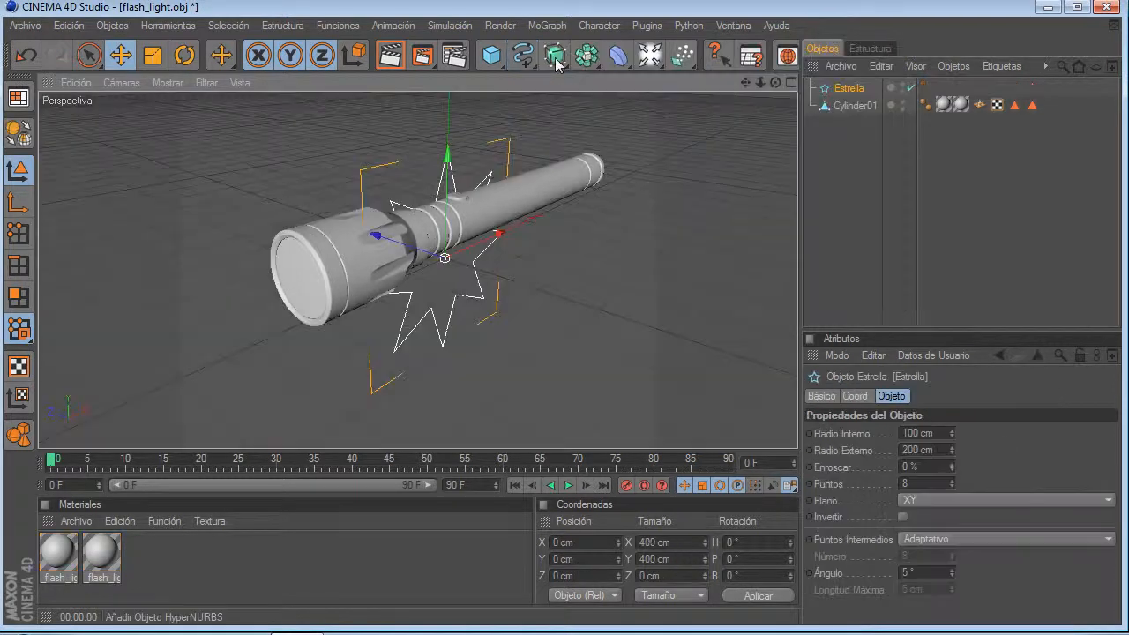
Step: Delete all objects in the scene, then undo until only the flashlight remains in it
key("ctrl+a")
key("Delete")
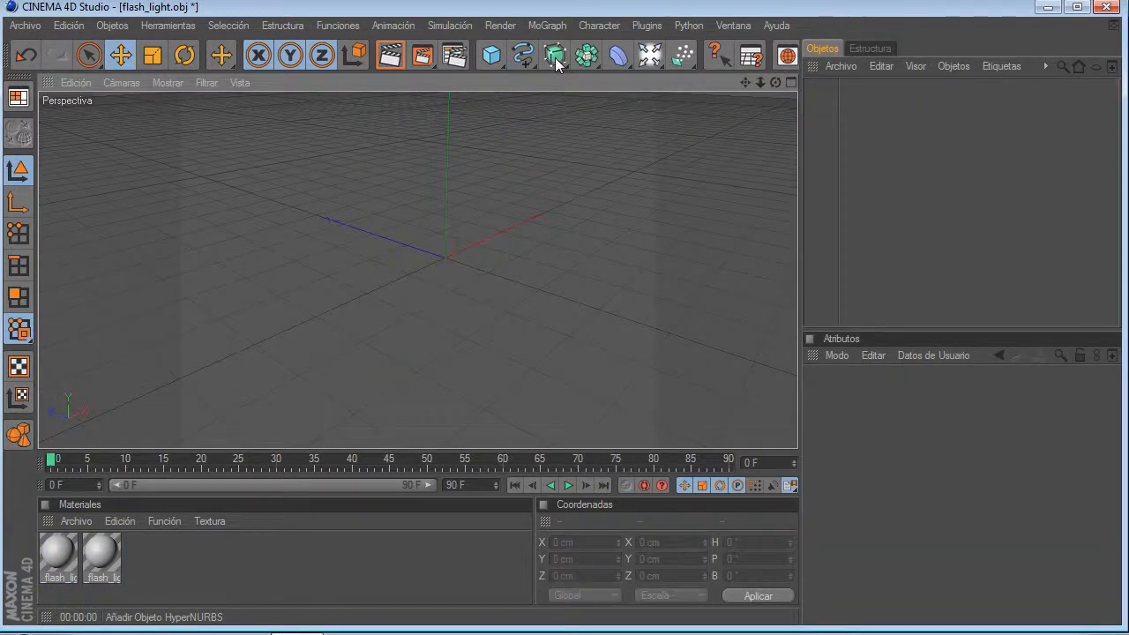
left_click(25, 55)
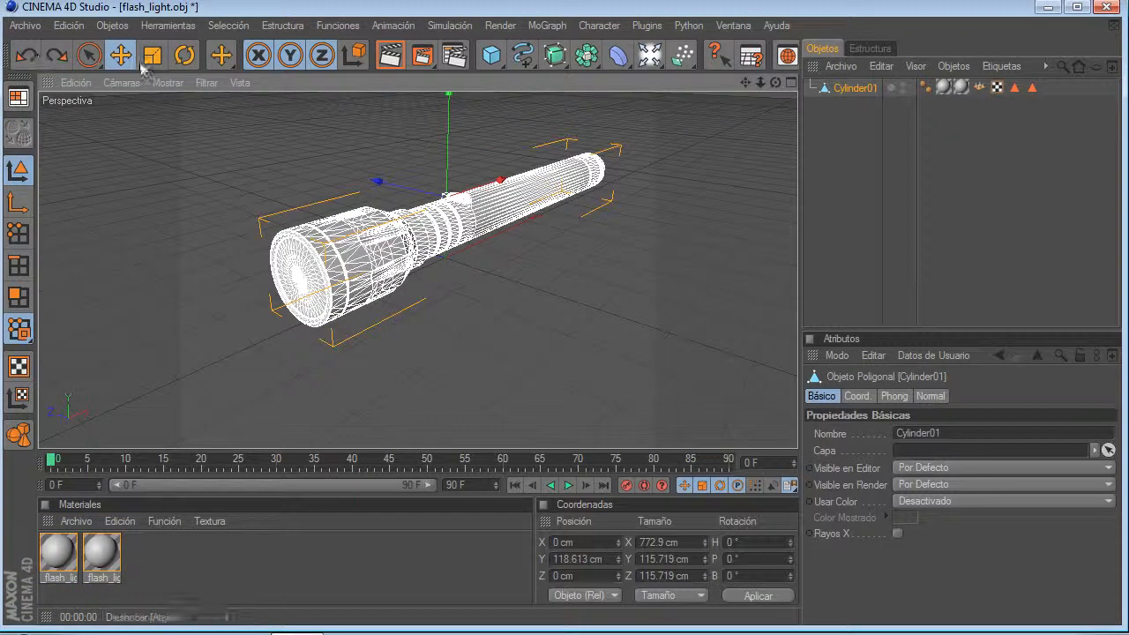
Step: Review the available NURBS, modeling, deformer, light and scene, and particle object types
left_click(554, 55)
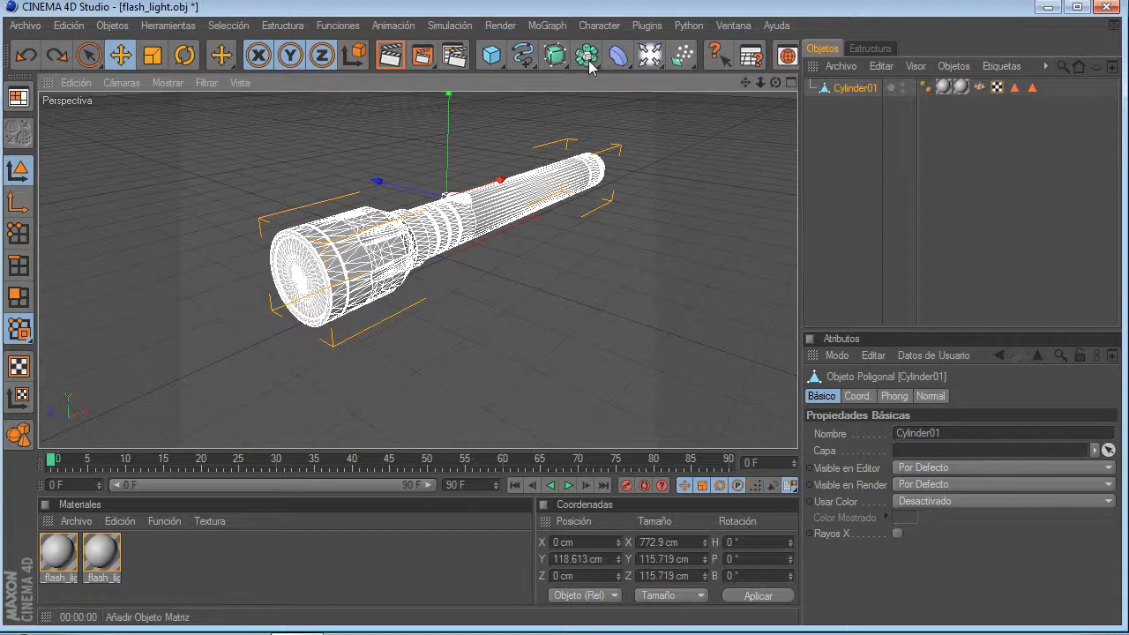
left_click(590, 58)
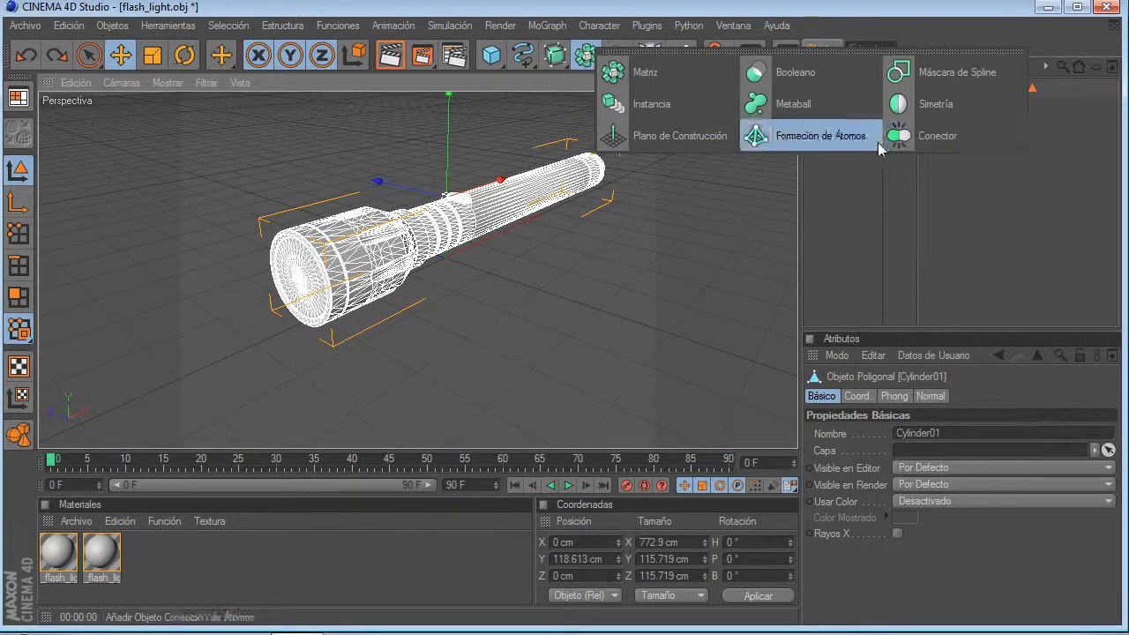
left_click(618, 55)
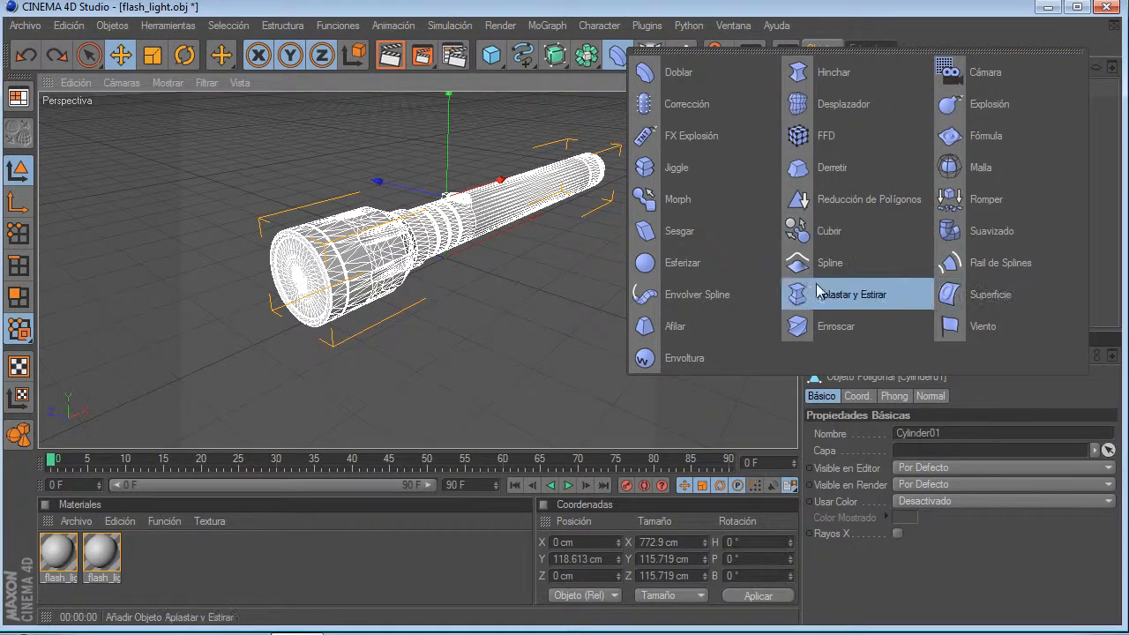
left_click(649, 55)
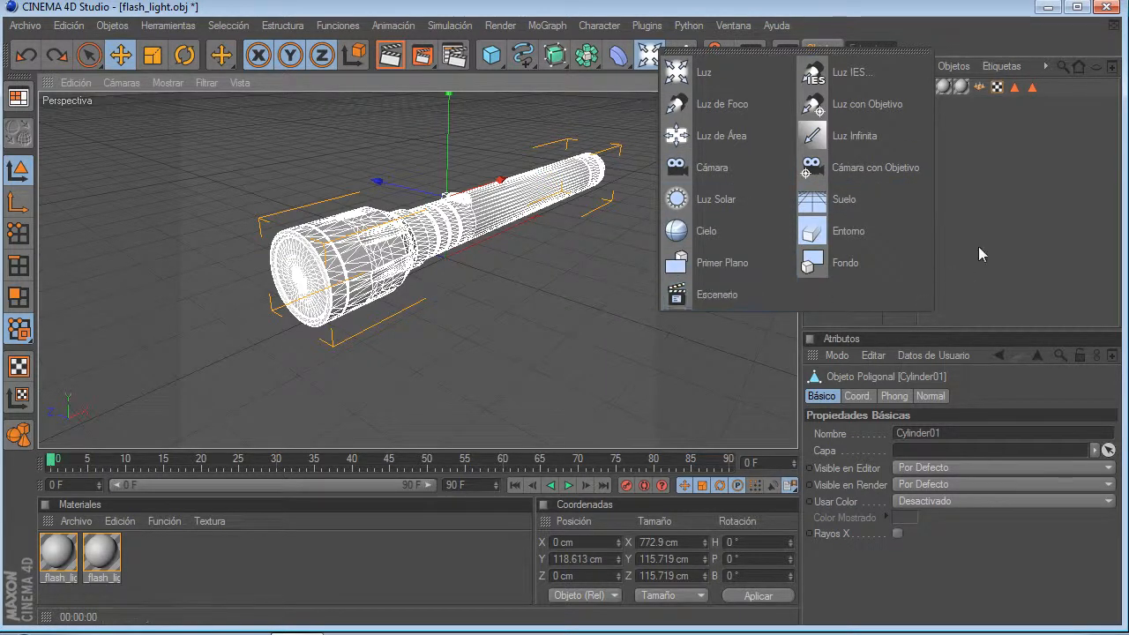
left_click(998, 233)
left_click(687, 64)
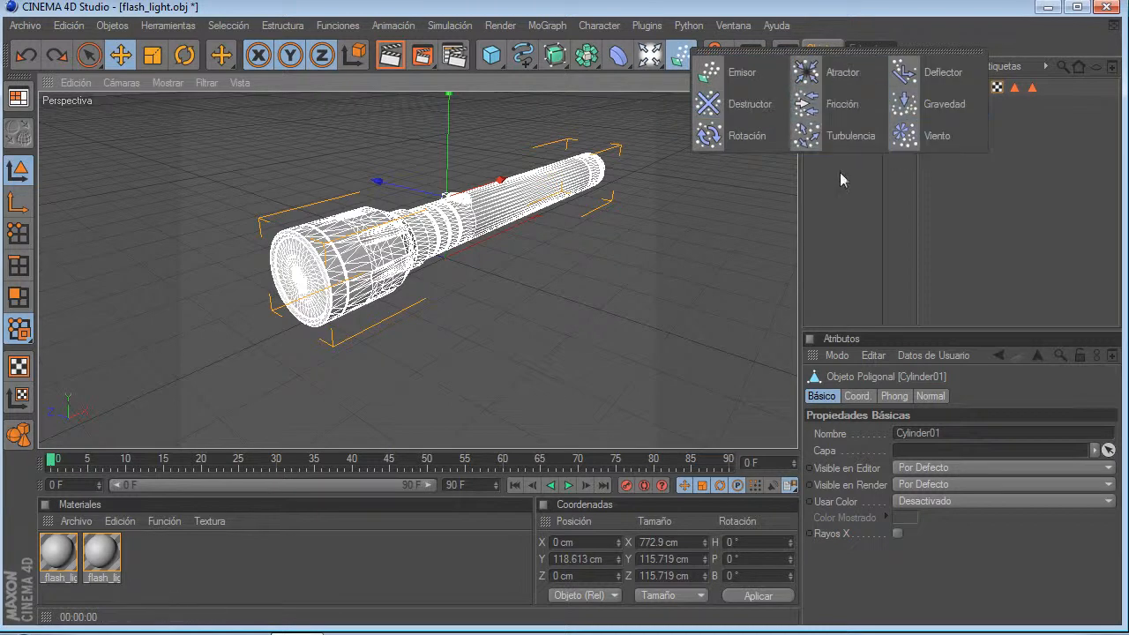
left_click(868, 220)
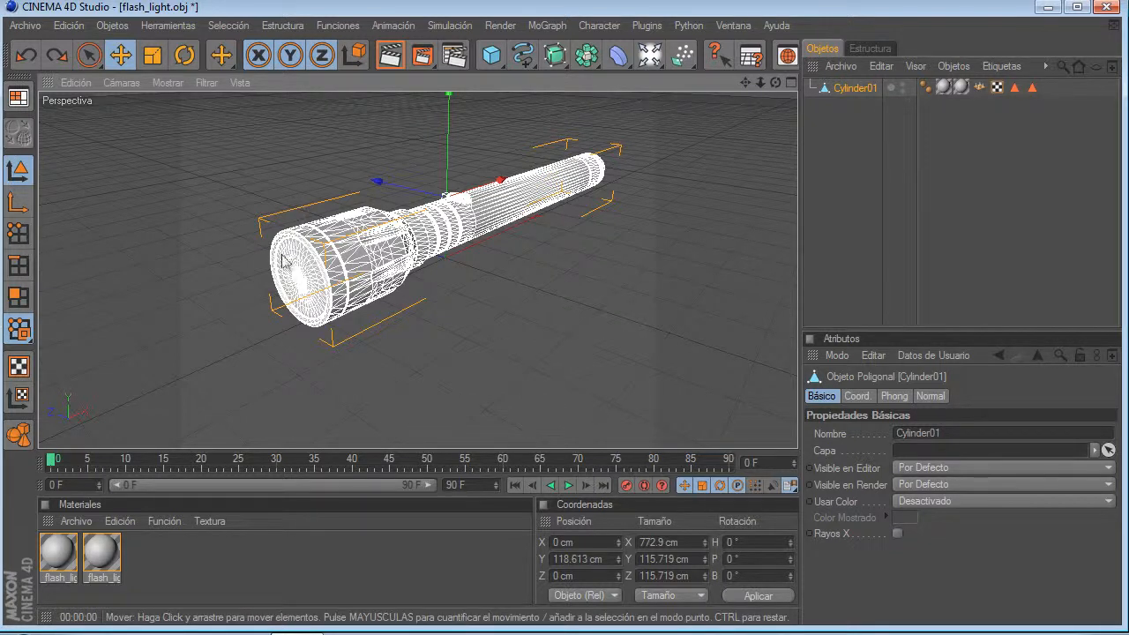
Step: Switch to polygon editing and select a polygon on the side of the flashlight's head
left_click(18, 171)
scroll(366, 202, "up", 5)
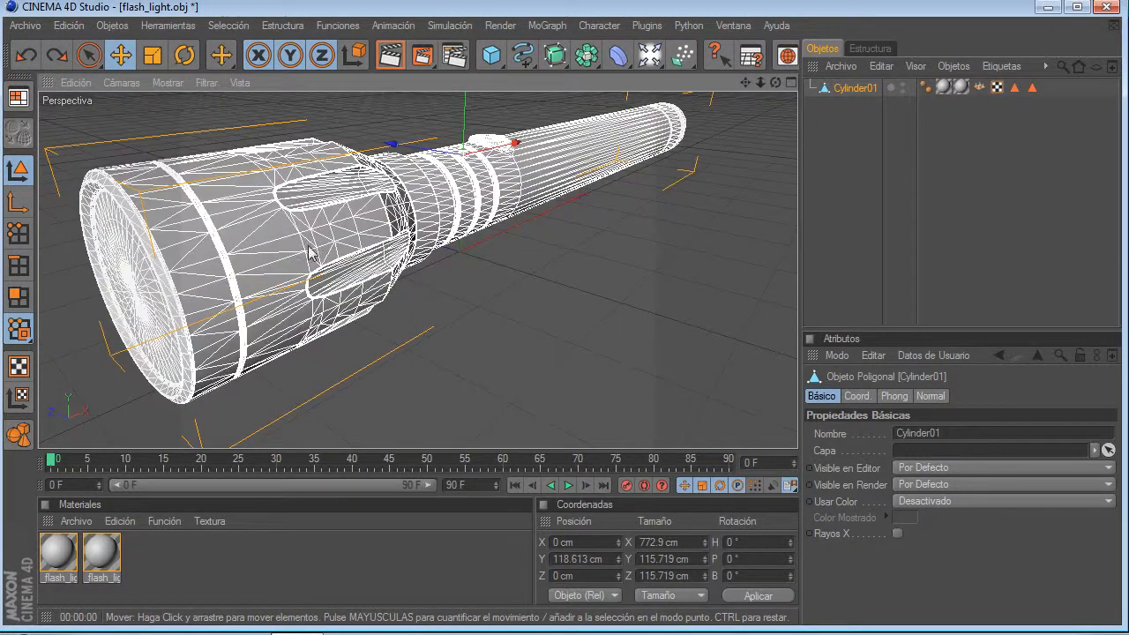
left_click(18, 298)
left_click(281, 311)
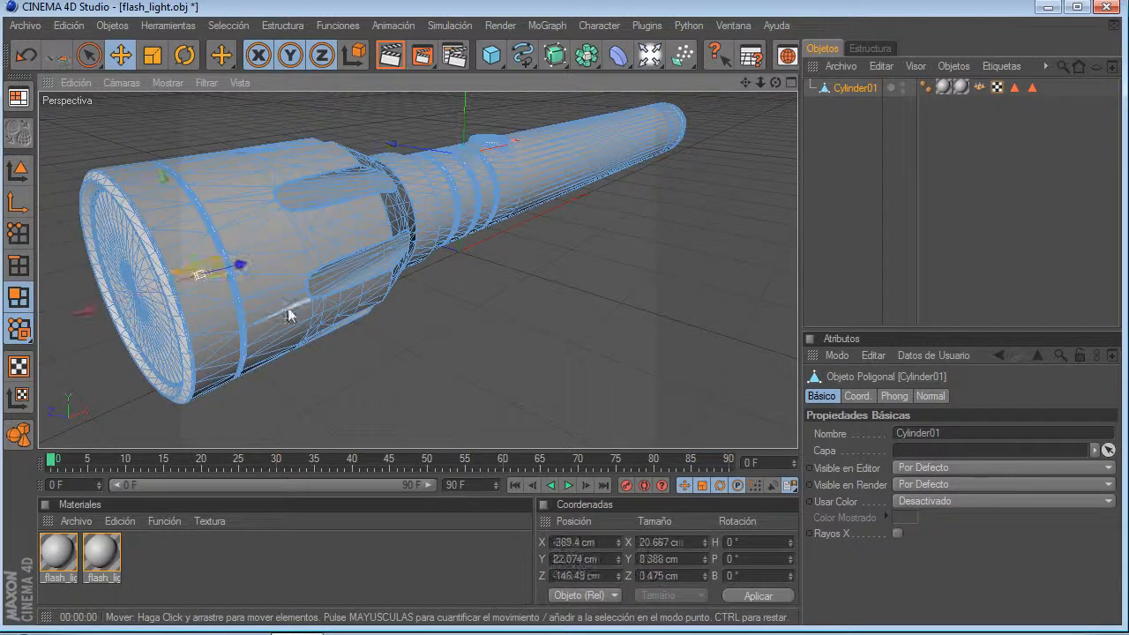
Step: Switch to edge editing and select individual edges on the flashlight's head
left_click(18, 265)
left_click(188, 302)
left_click(244, 254)
left_click(332, 297)
Step: Switch to point editing, then select a point near the lower groove of the flashlight's head and move it
left_click(18, 233)
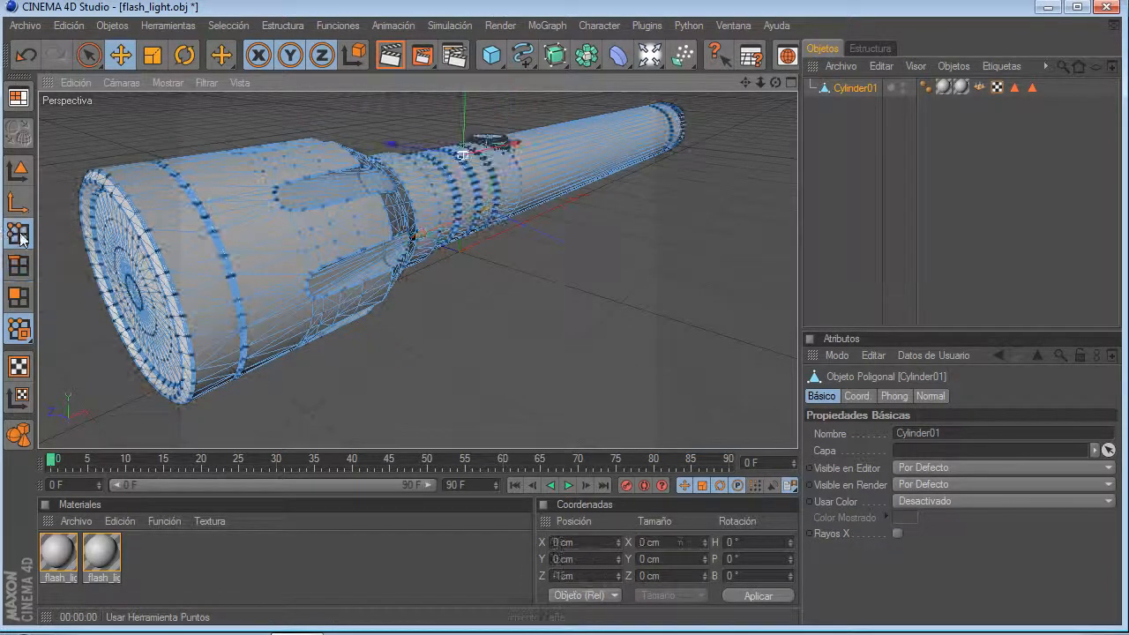
scroll(225, 292, "up", 3)
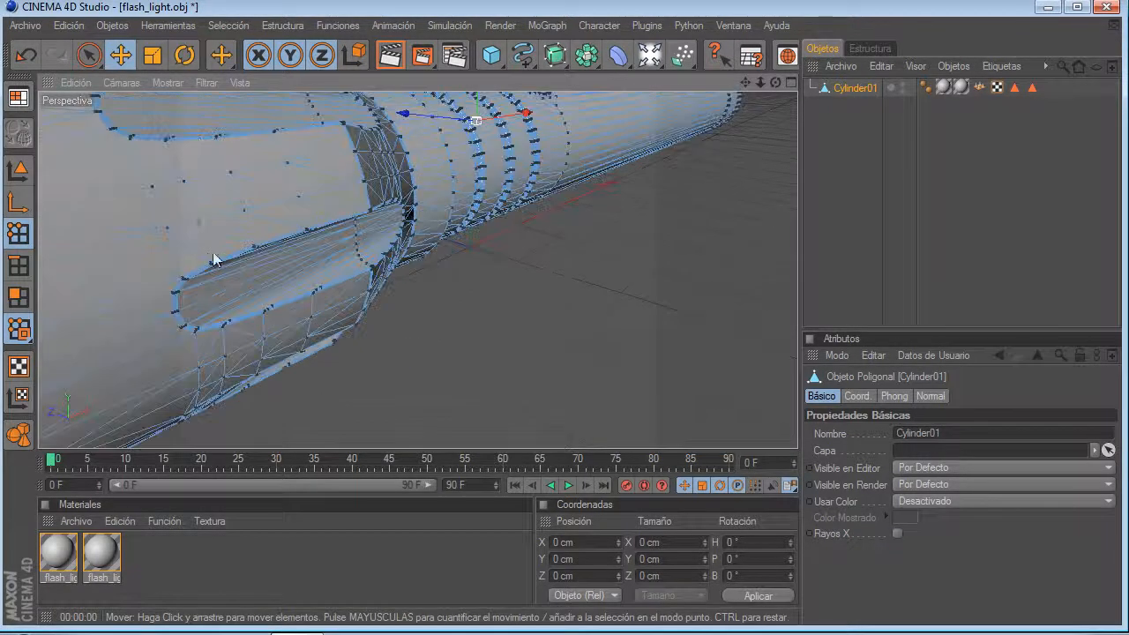
left_click(189, 229)
left_click_drag(200, 220, 256, 249)
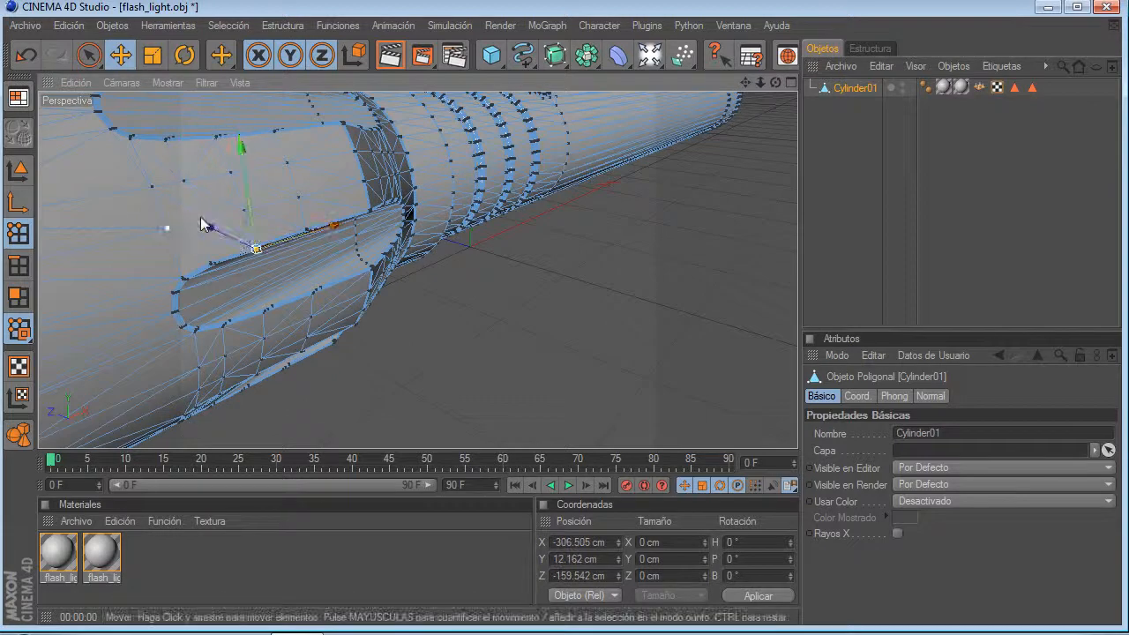
Step: Move the flashlight's object axis along Z in the top view to about -91 cm, onto the centre line of its body
left_click(18, 202)
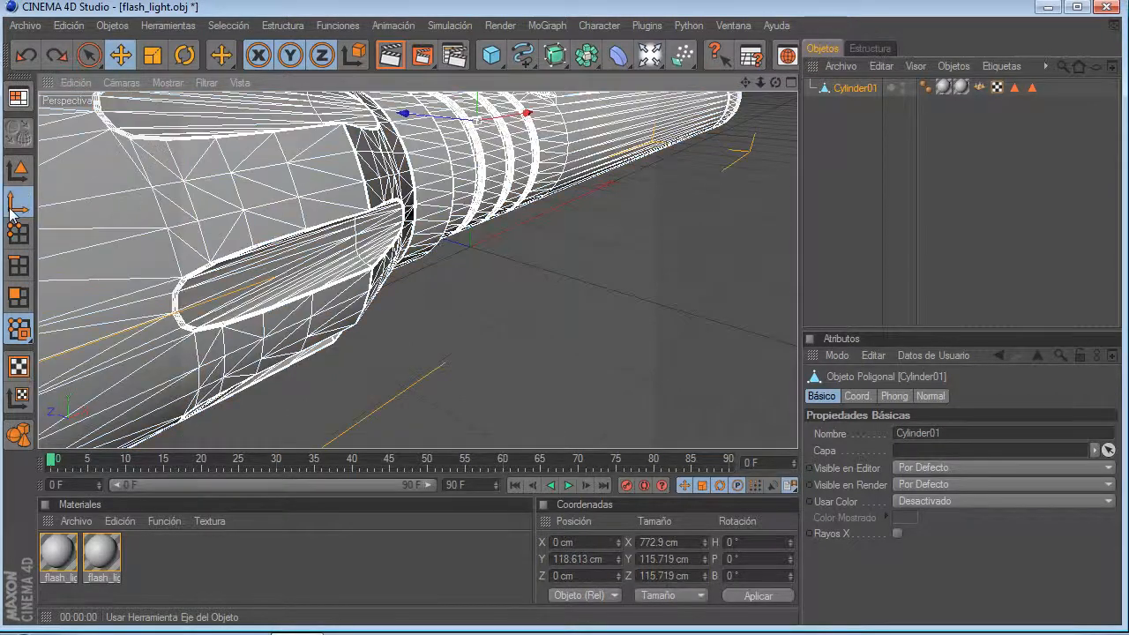
scroll(261, 257, "down", 5)
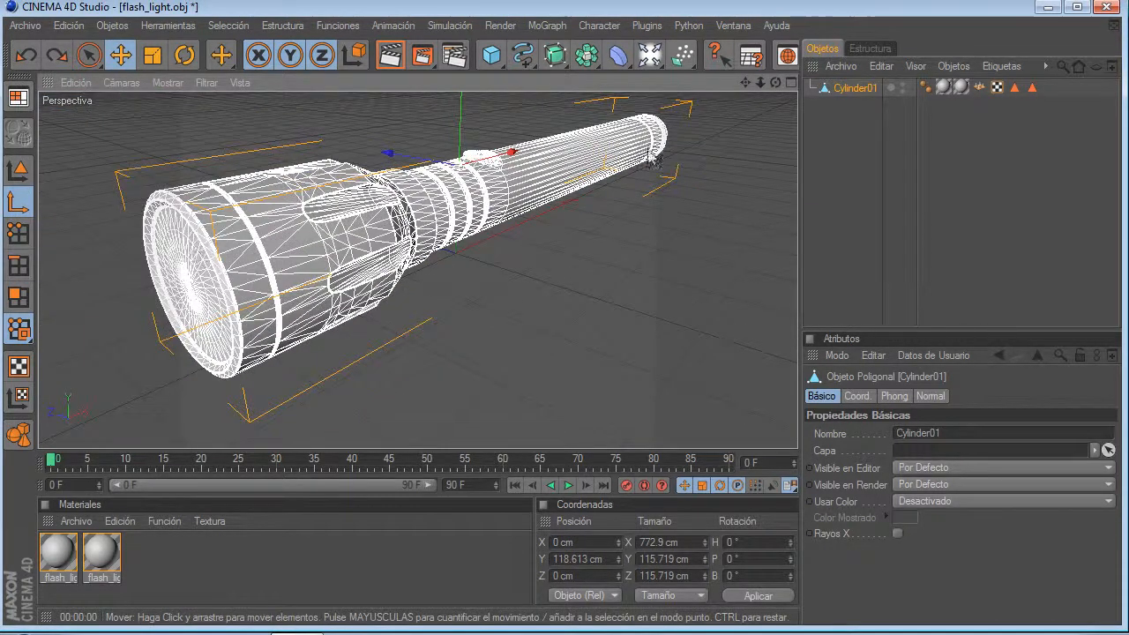
left_click(791, 83)
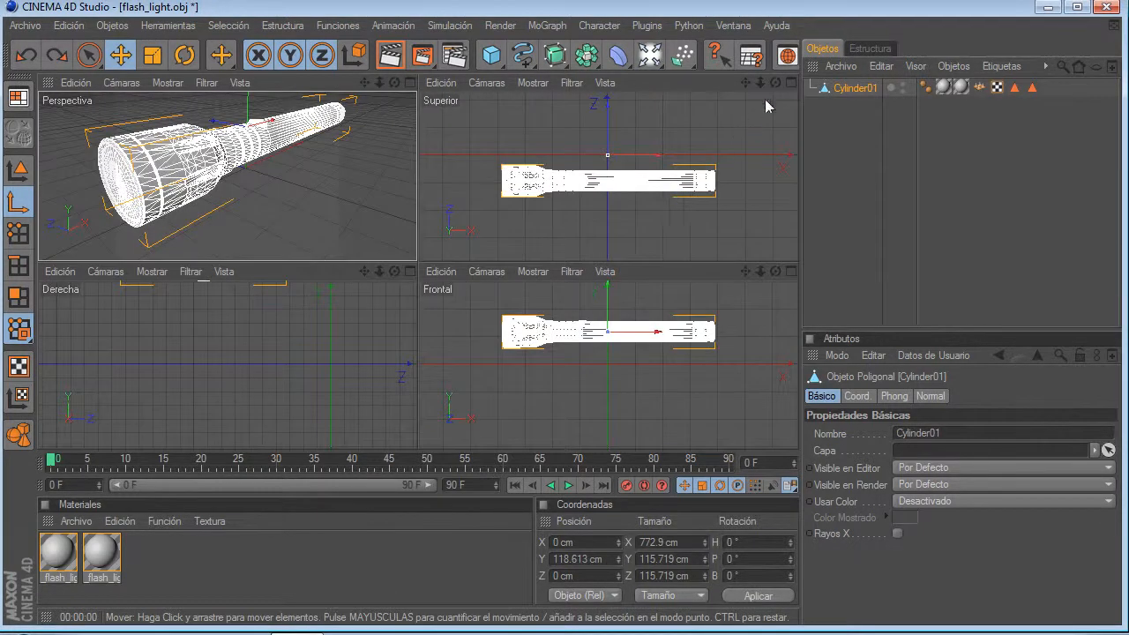
left_click(791, 84)
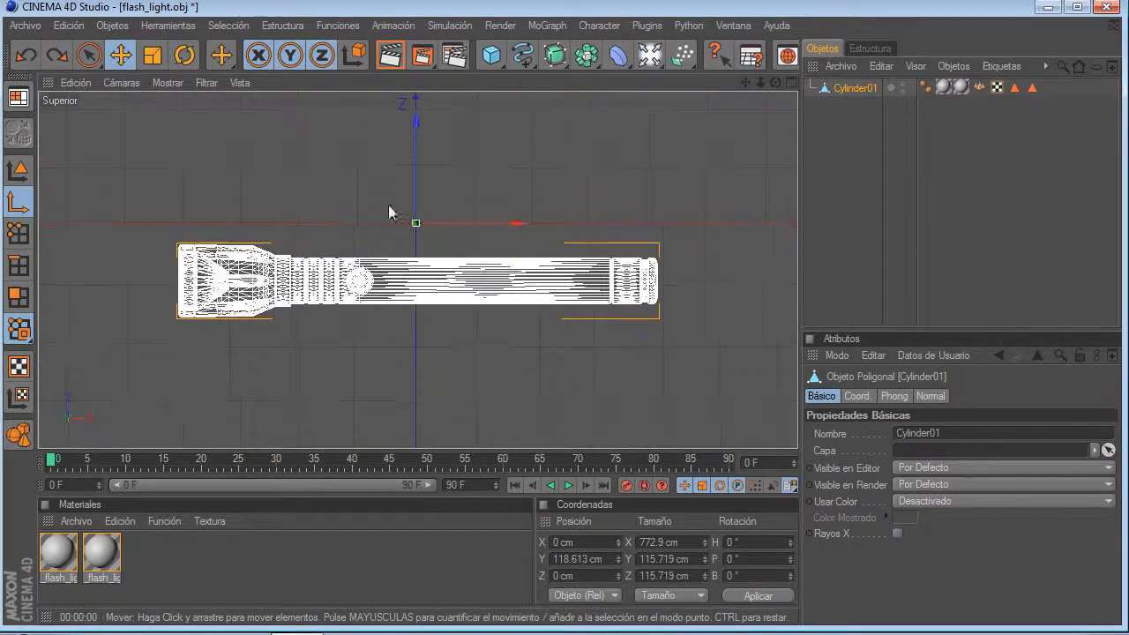
left_click_drag(409, 149, 409, 197)
left_click_drag(411, 156, 410, 156)
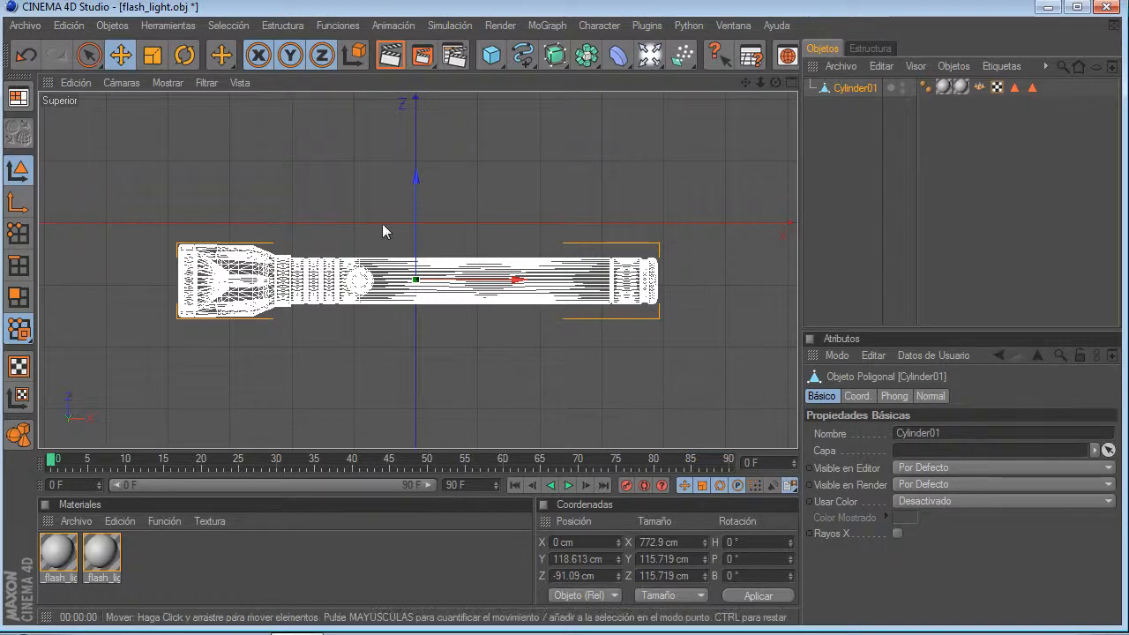
Step: Move the whole flashlight along Z to about -8.5 cm in the top view and return to the perspective view
left_click_drag(409, 223, 409, 172)
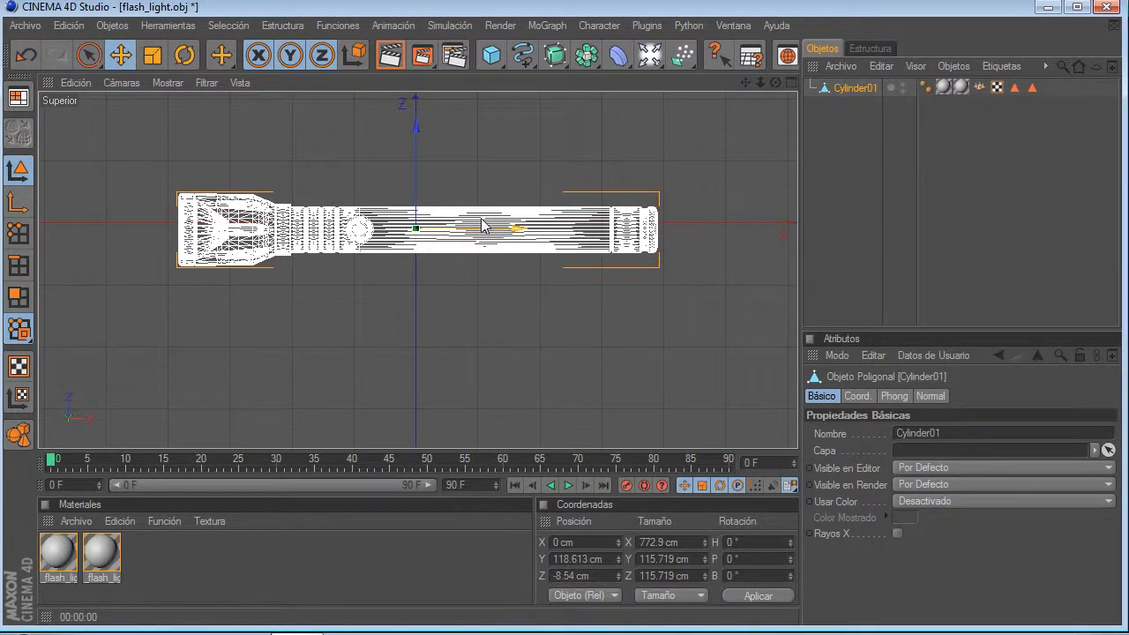
left_click(794, 84)
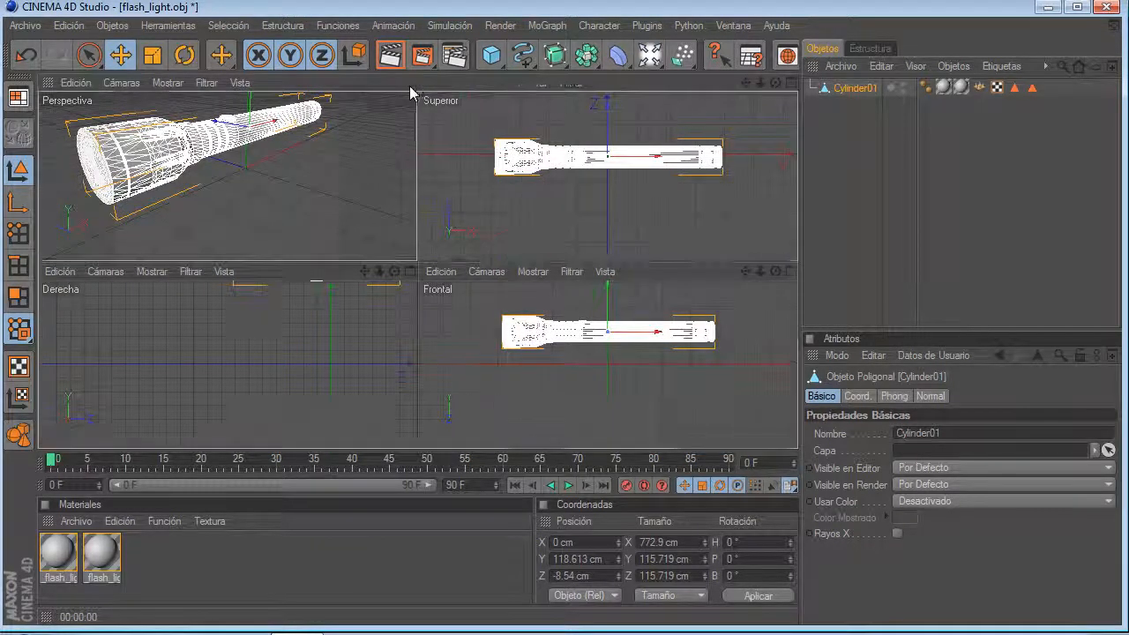
left_click(409, 83)
Step: Undo and redo the flashlight's last move along Z
mouse_move(743, 83)
left_mouse_down()
mouse_move(778, 120)
mouse_move(761, 79)
mouse_move(741, 84)
mouse_move(808, 101)
mouse_move(792, 127)
mouse_move(825, 133)
mouse_move(720, 110)
mouse_move(829, 115)
mouse_move(849, 54)
mouse_move(773, 99)
mouse_move(738, 102)
mouse_move(766, 86)
mouse_move(801, 100)
mouse_move(711, 83)
mouse_move(747, 86)
left_mouse_up()
key("ctrl+z")
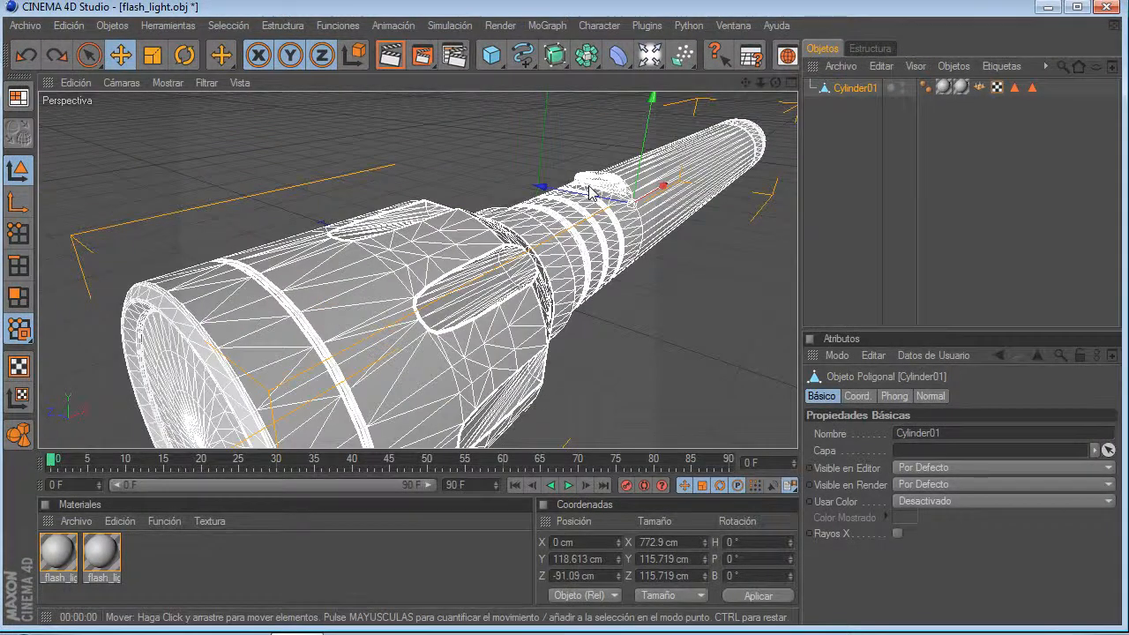
scroll(591, 192, "down", 3)
left_click(56, 55)
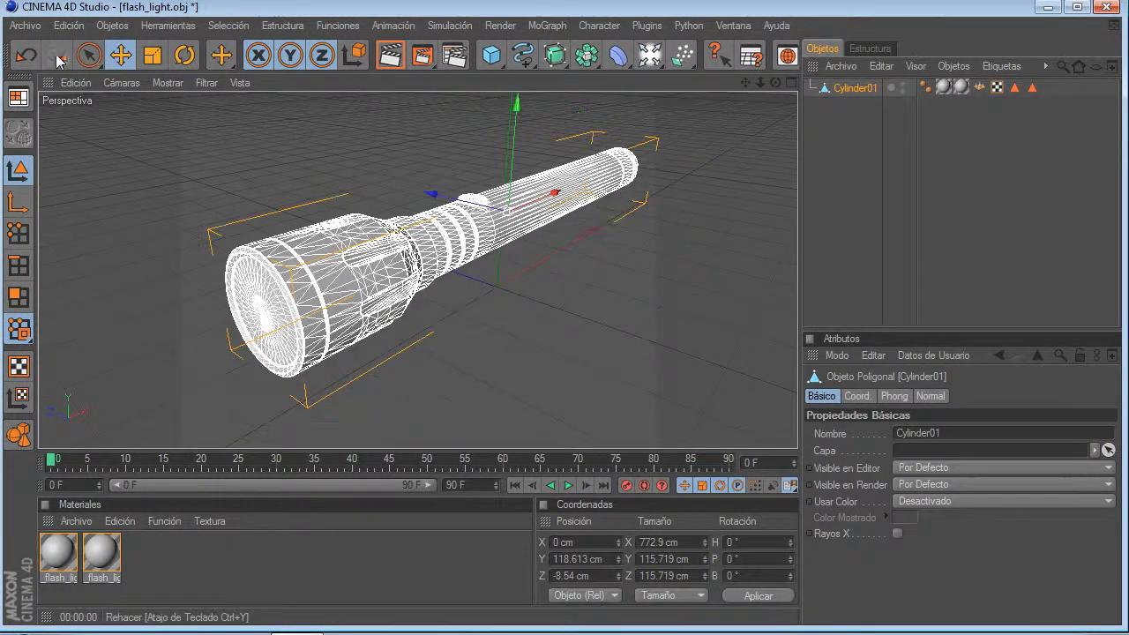
Step: Try the texture axis mode on the flashlight and return to model mode
mouse_move(761, 82)
left_mouse_down()
mouse_move(799, 110)
mouse_move(755, 82)
mouse_move(710, 82)
mouse_move(803, 82)
mouse_move(782, 85)
mouse_move(795, 97)
mouse_move(762, 90)
left_mouse_up()
left_click(22, 399)
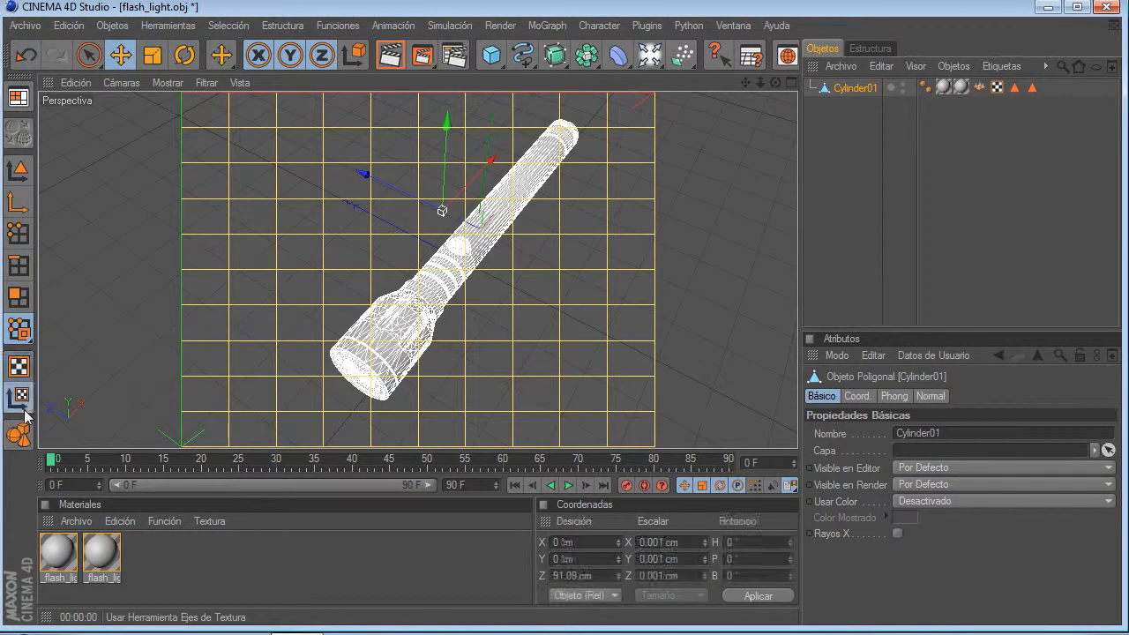
left_click(20, 169)
left_click(20, 169)
left_click_drag(776, 82, 768, 87)
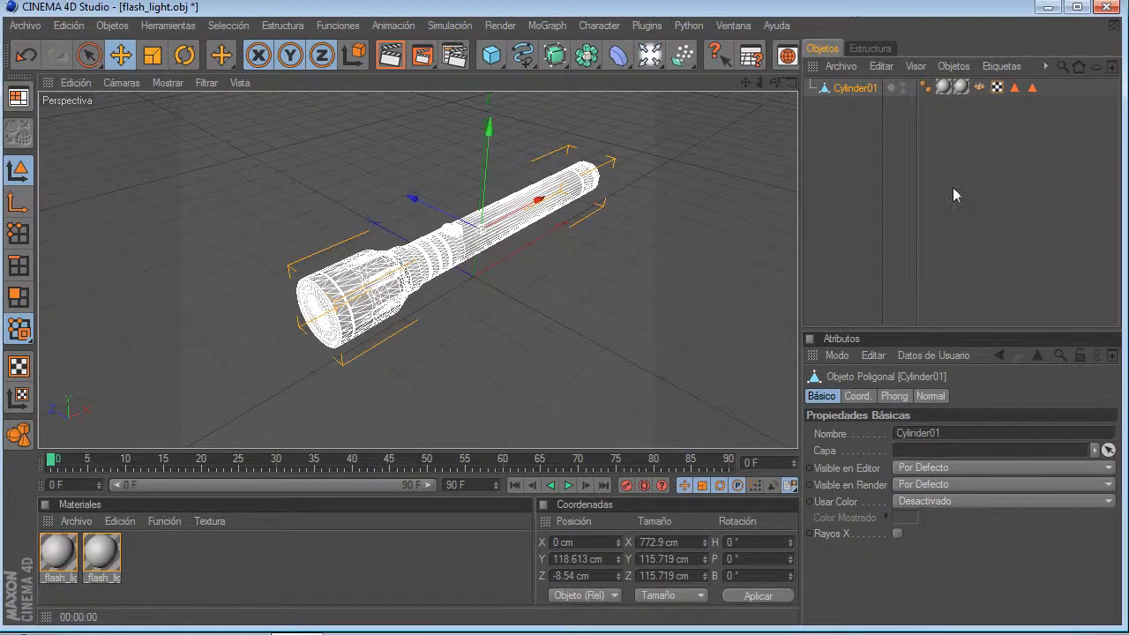
Step: Make Cylinder01 a child of a new HyperNURBS object and hide both objects
left_click(555, 54, "alt")
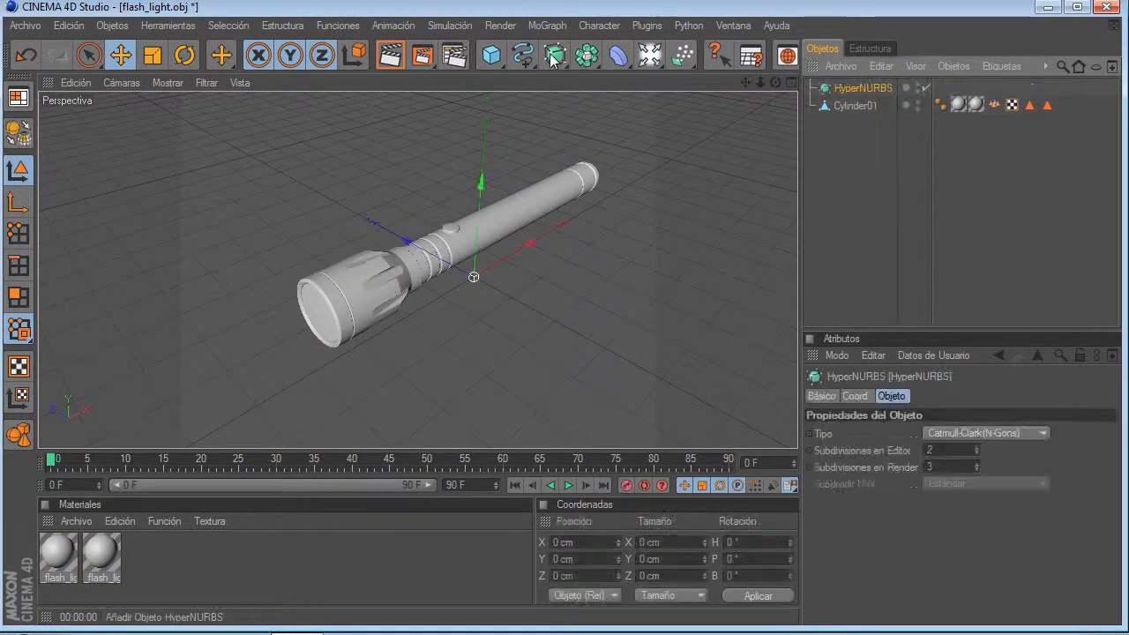
left_click(845, 106)
left_click(870, 157)
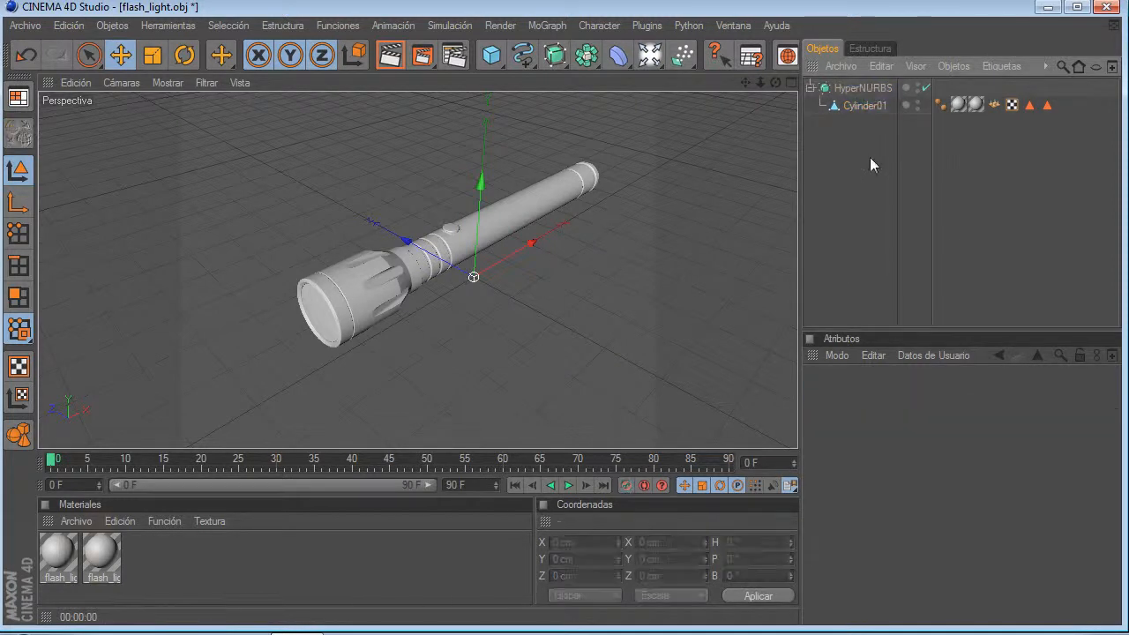
left_click(918, 104)
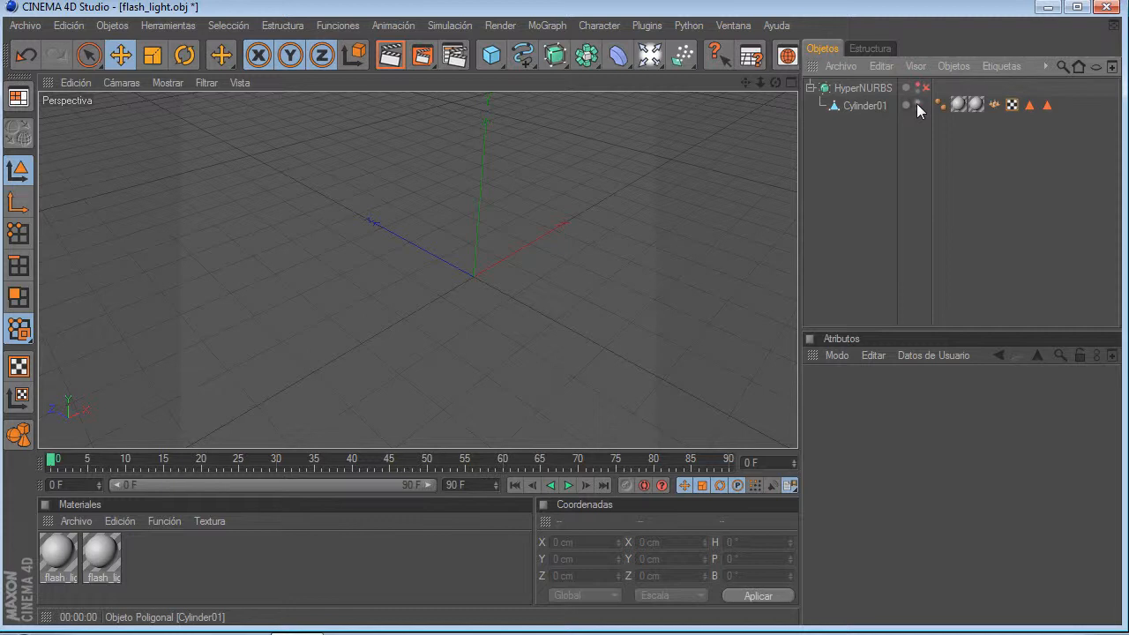
Step: Take Cylinder01 out of the HyperNURBS hierarchy and delete the HyperNURBS object
left_click_drag(865, 107, 870, 168)
left_click(867, 91)
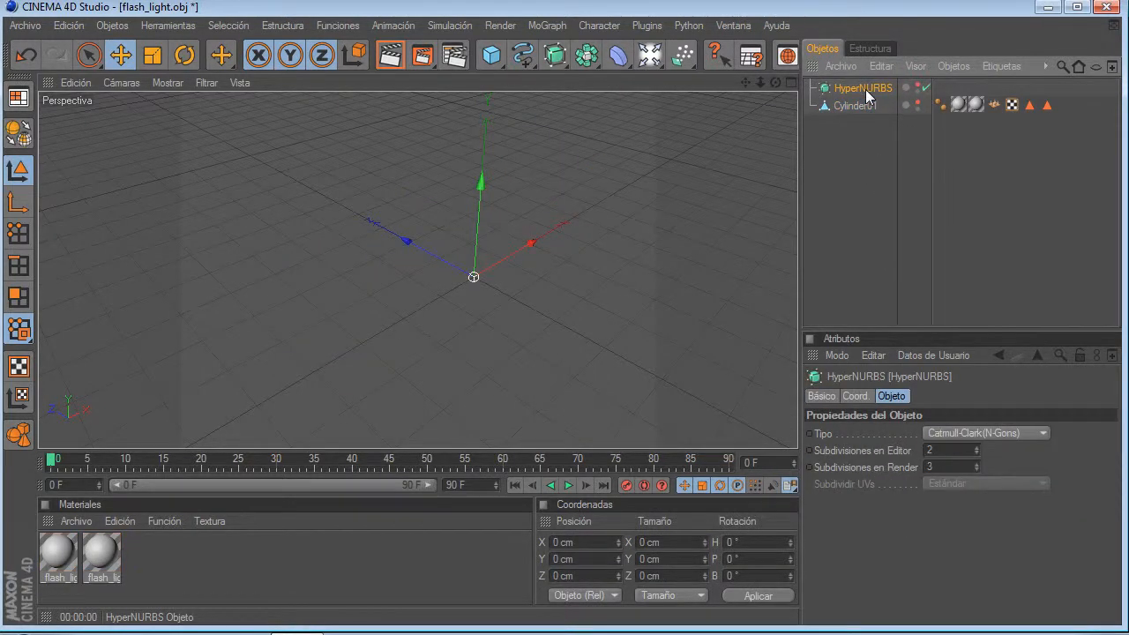
key("Delete")
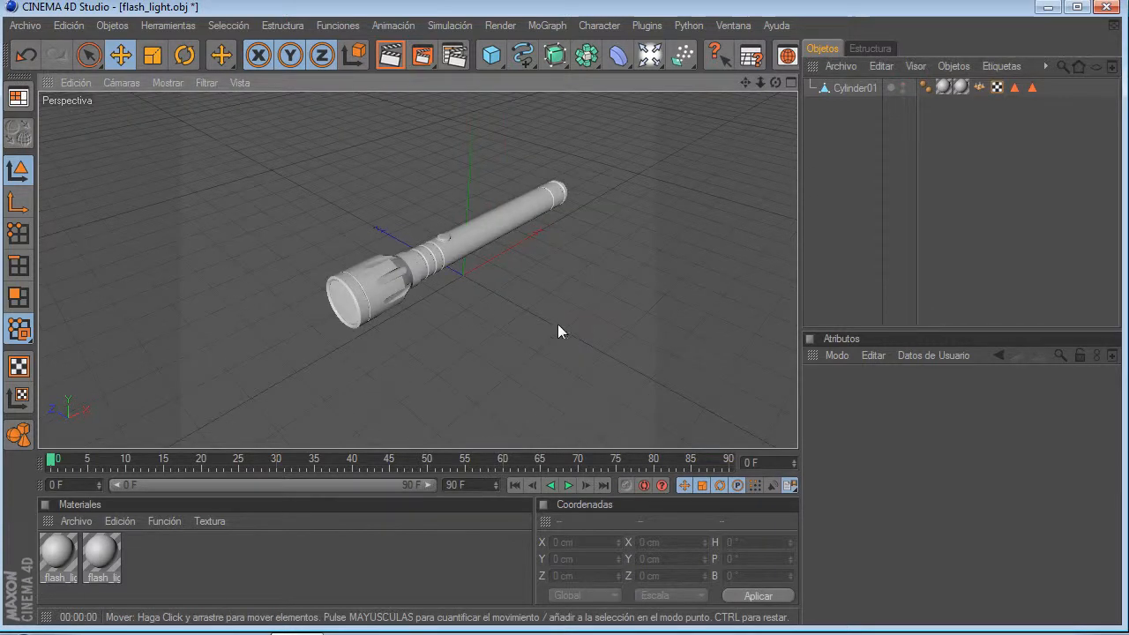
Step: Delete the flashlight object Cylinder01 from the scene
scroll(456, 303, "up", 3)
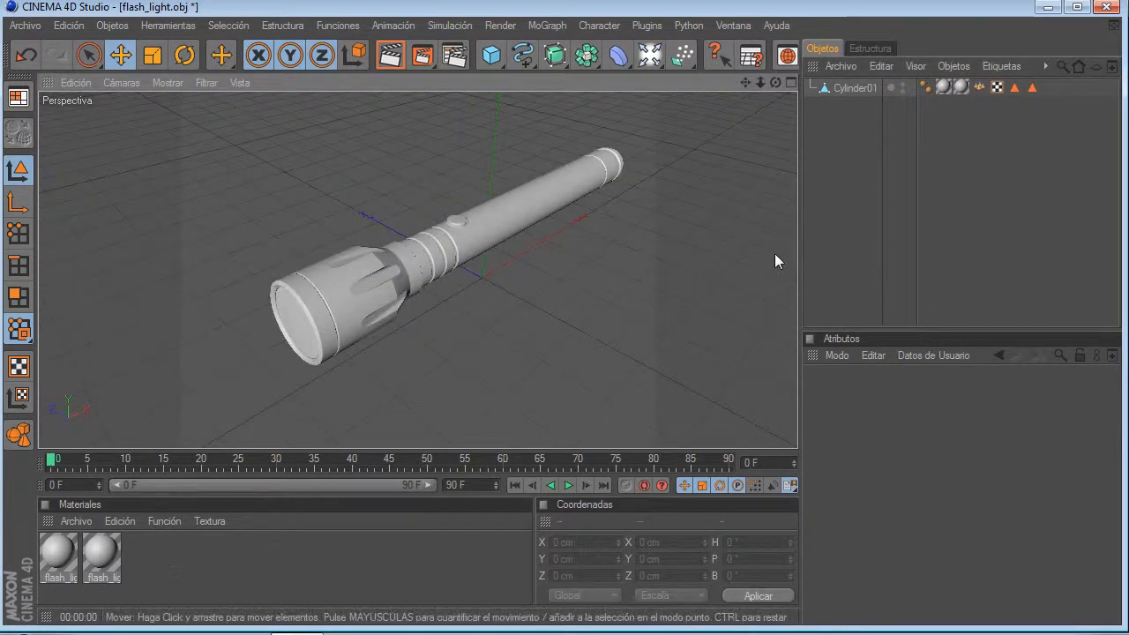
left_click(854, 88)
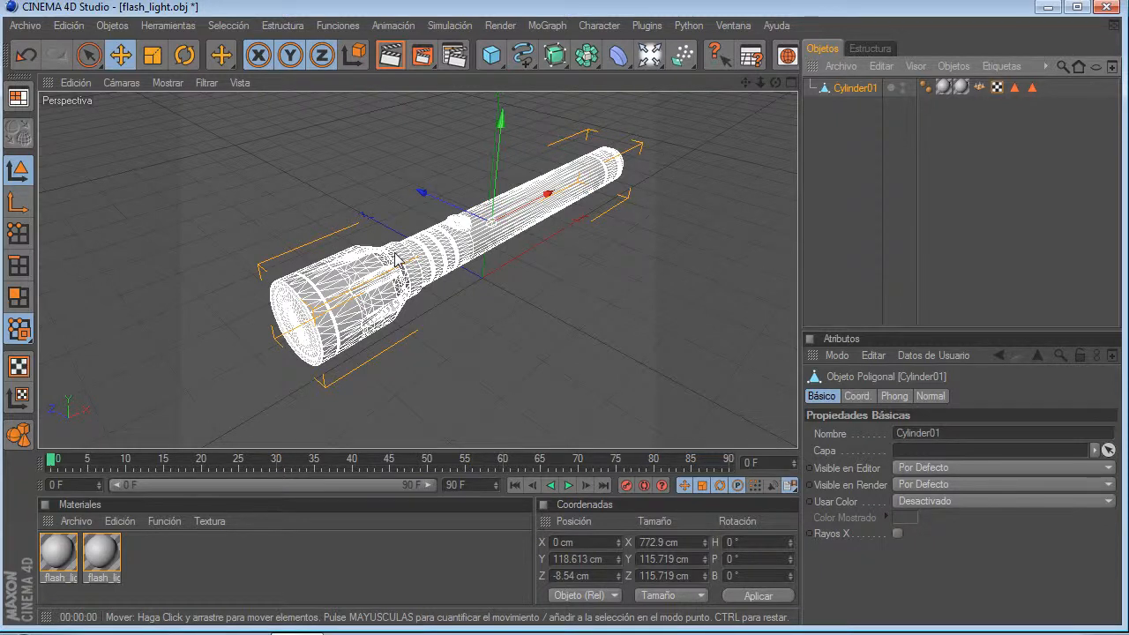
key("Delete")
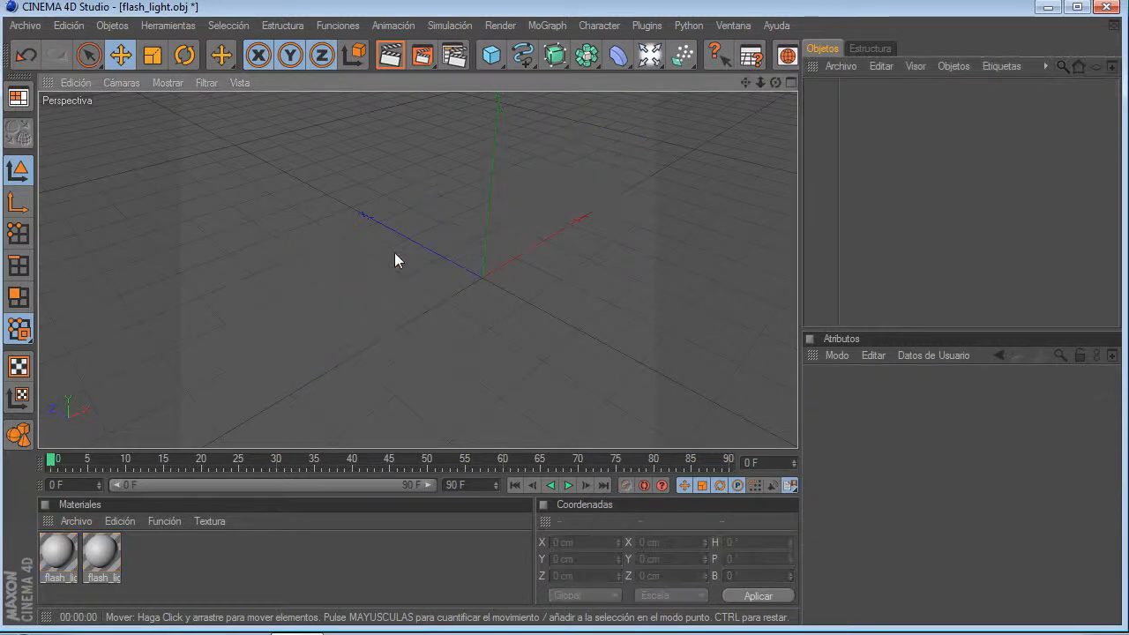
Step: Add a cube primitive, try changing its X size and undo the size change
left_click(492, 55)
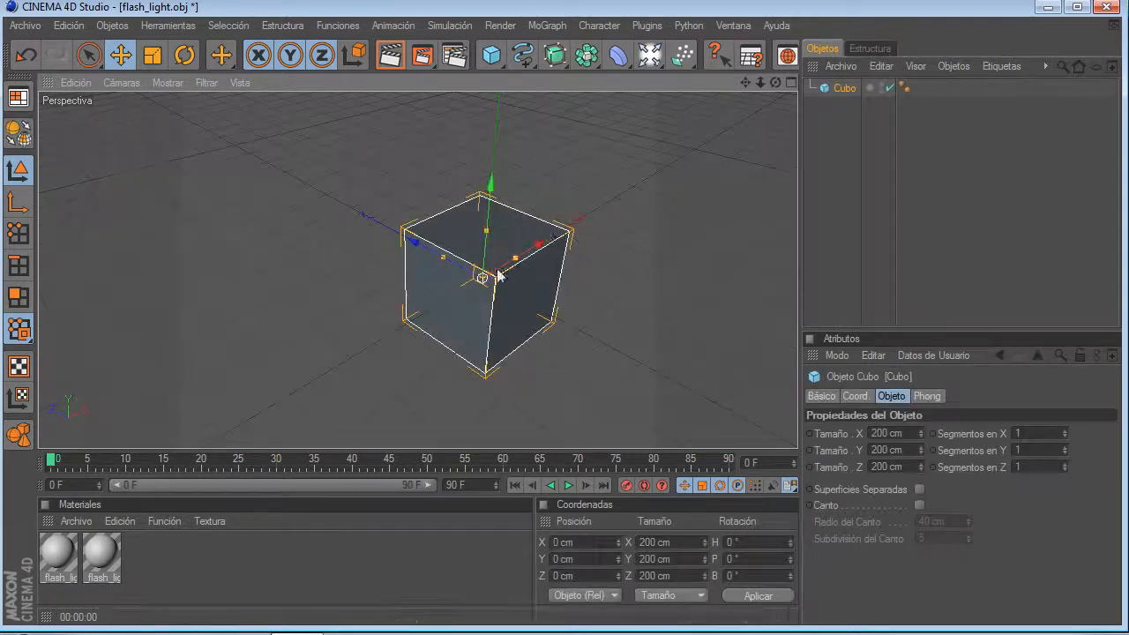
left_click_drag(776, 82, 843, 212)
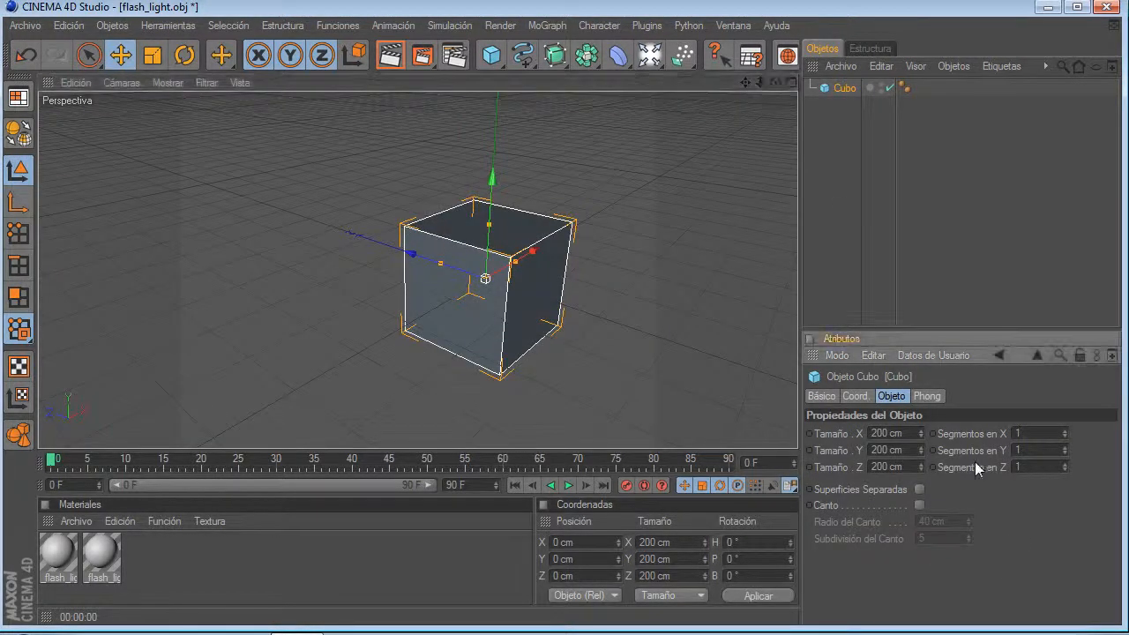
left_click_drag(921, 433, 922, 455)
key("ctrl+z")
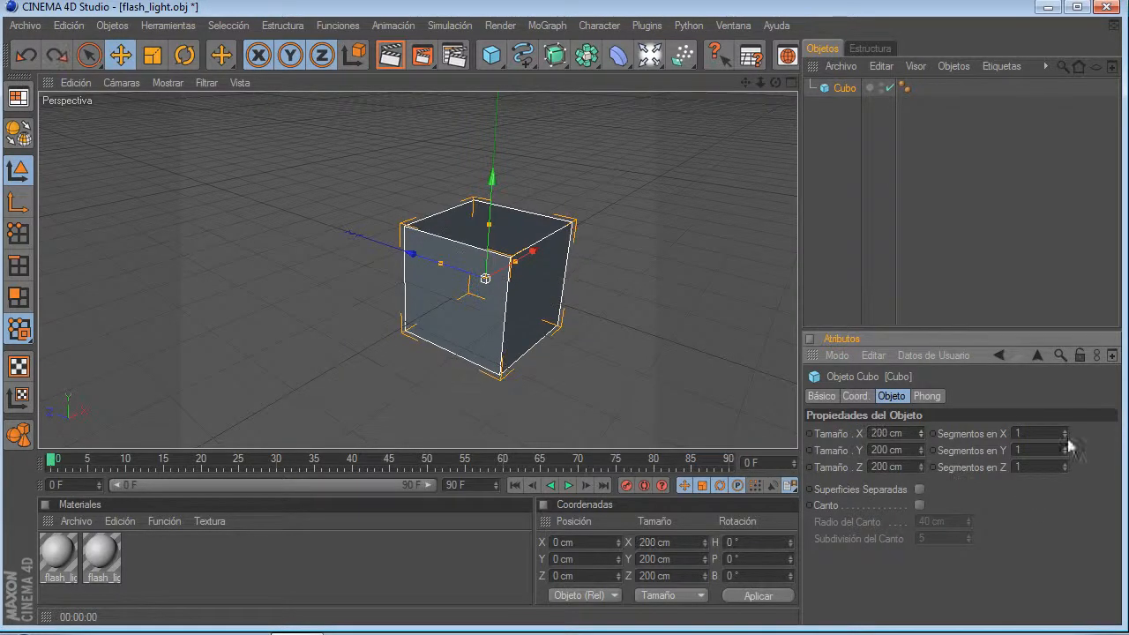
Step: Try increasing the cube's segments in X and undo the segment changes
left_click(1063, 430)
left_click(1064, 431)
key("ctrl+z")
key("ctrl+z")
key("z")
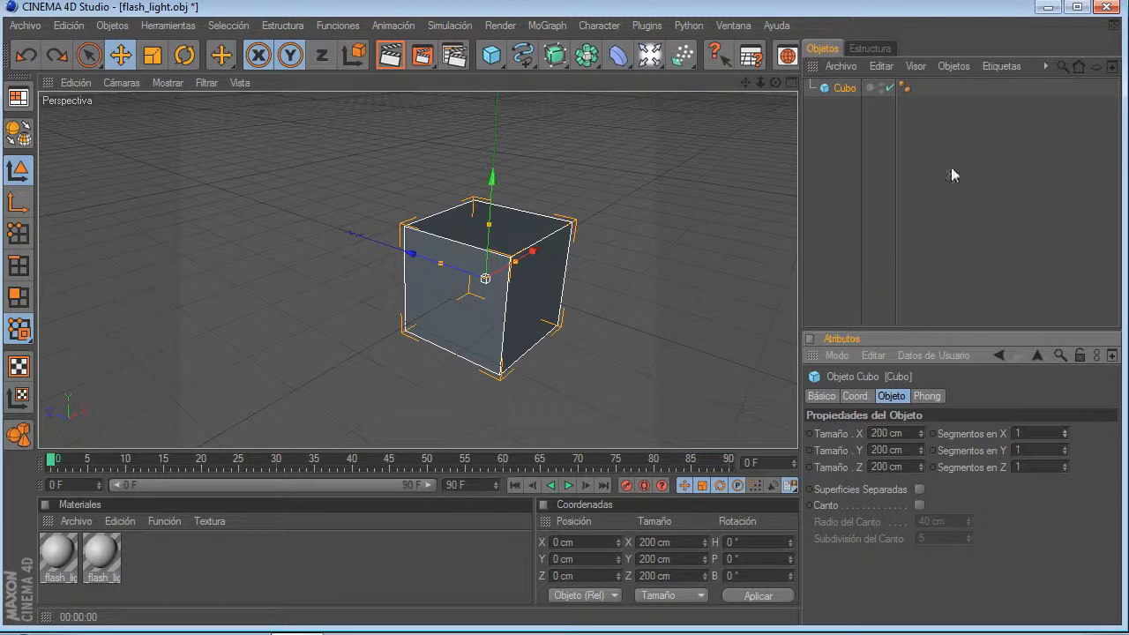
Step: Replace the cube with a sphere primitive
key("Delete")
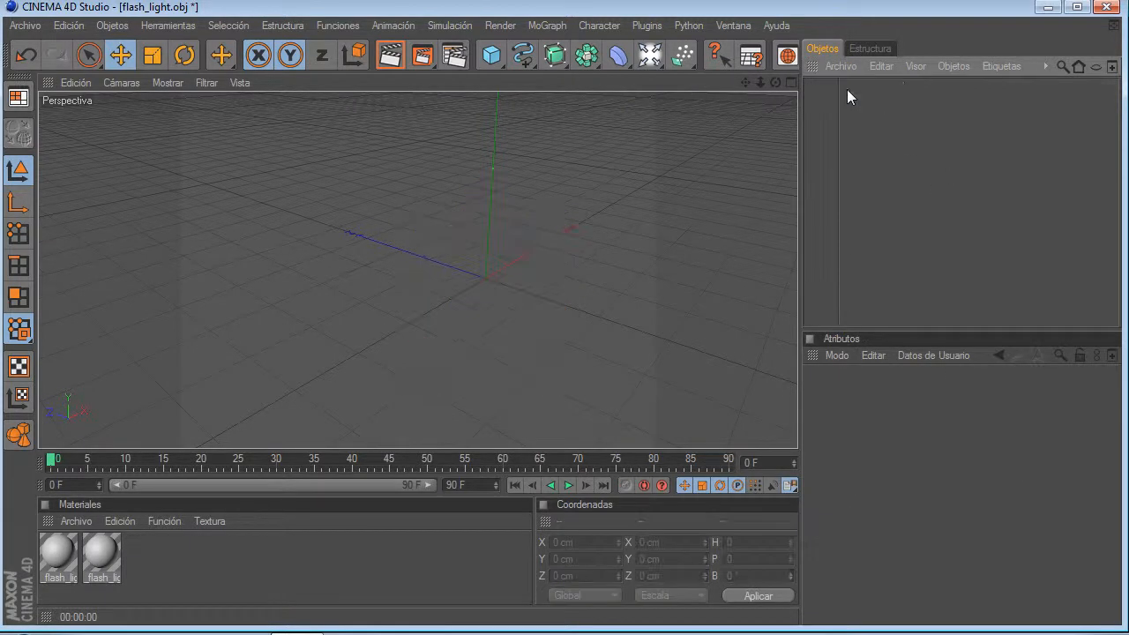
left_click_drag(492, 55, 657, 74)
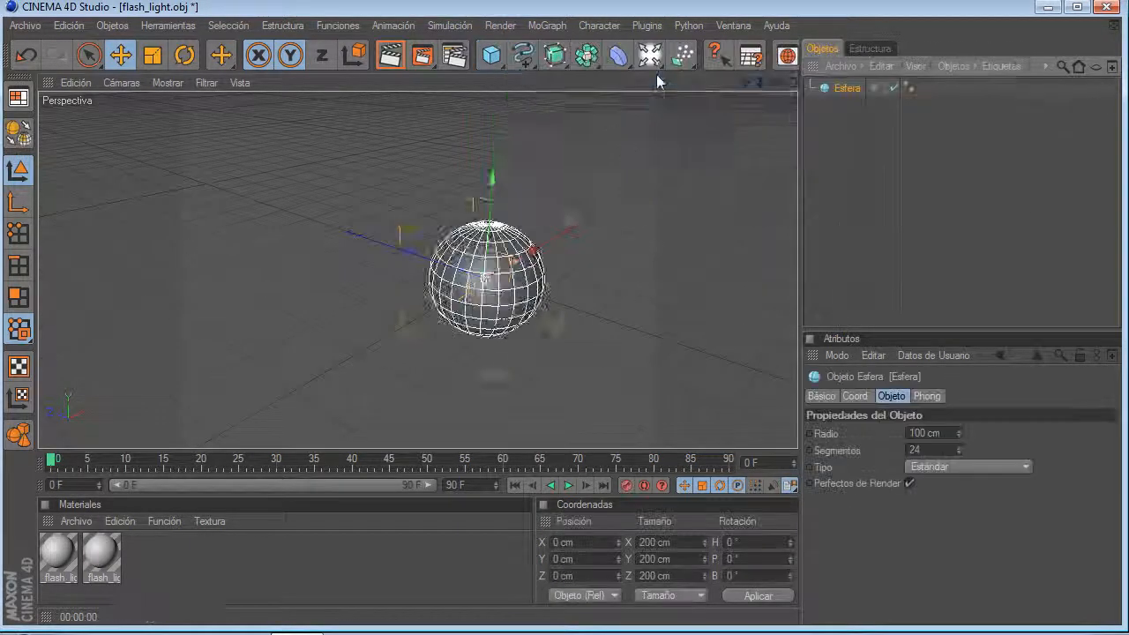
left_click_drag(748, 82, 635, 84)
scroll(596, 234, "up", 2)
scroll(708, 280, "up", 2)
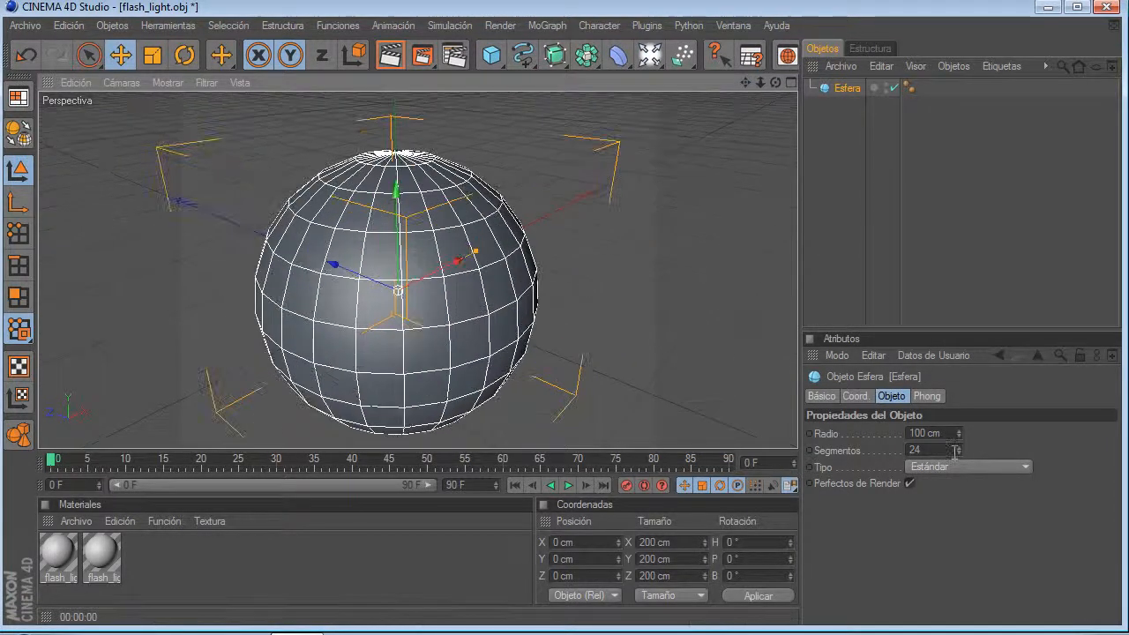
Step: Set the sphere's segments to 38 and its type to Semiesfera
mouse_move(959, 451)
left_mouse_down()
mouse_move(986, 451)
mouse_move(957, 450)
mouse_move(976, 451)
left_mouse_up()
left_click(957, 467)
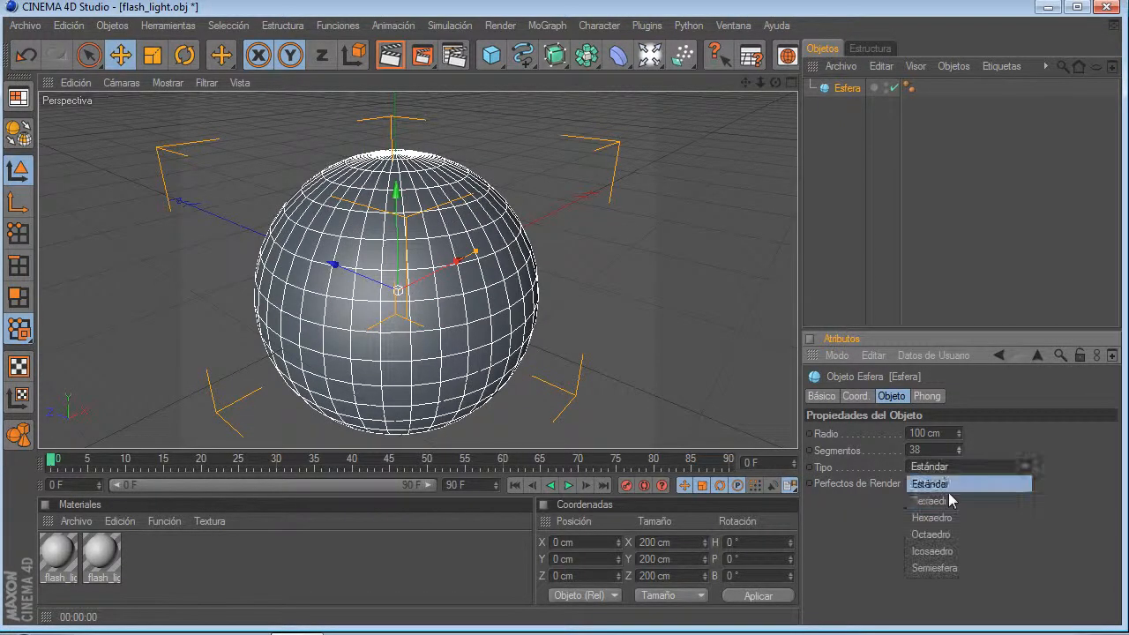
left_click(934, 569)
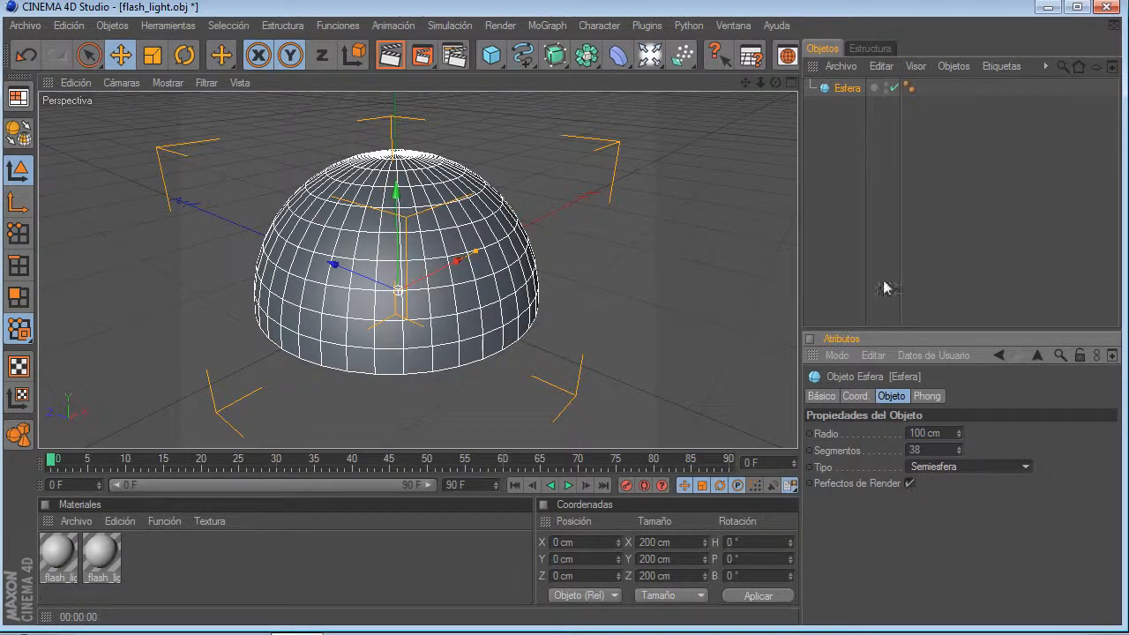
Step: Replace the hemisphere with a Terreno Fractal primitive
key("Delete")
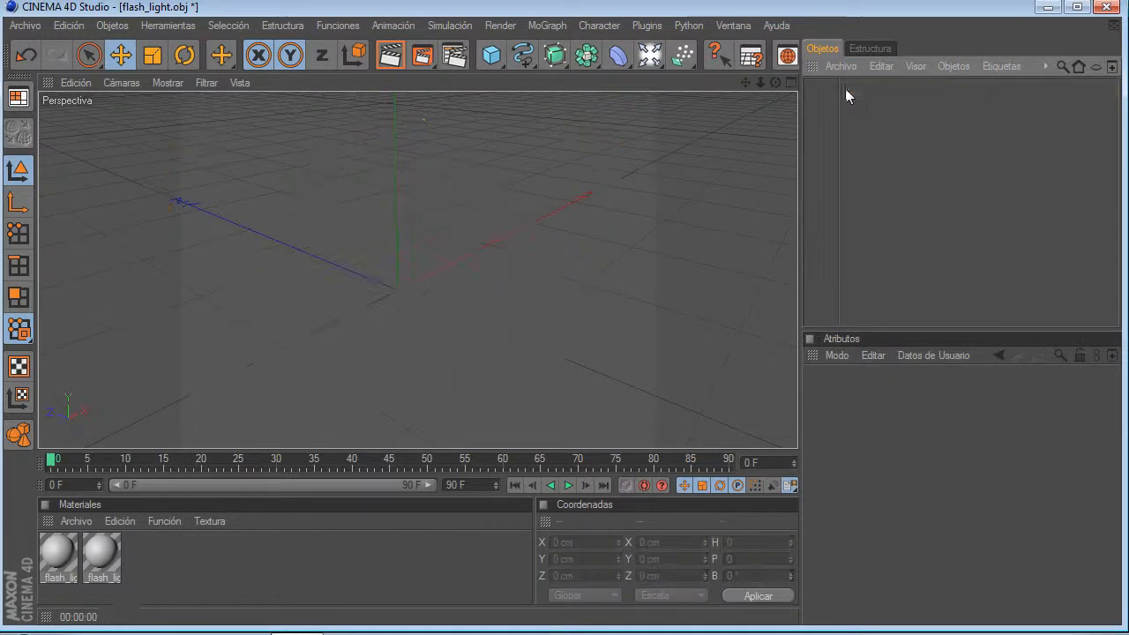
left_click(490, 55)
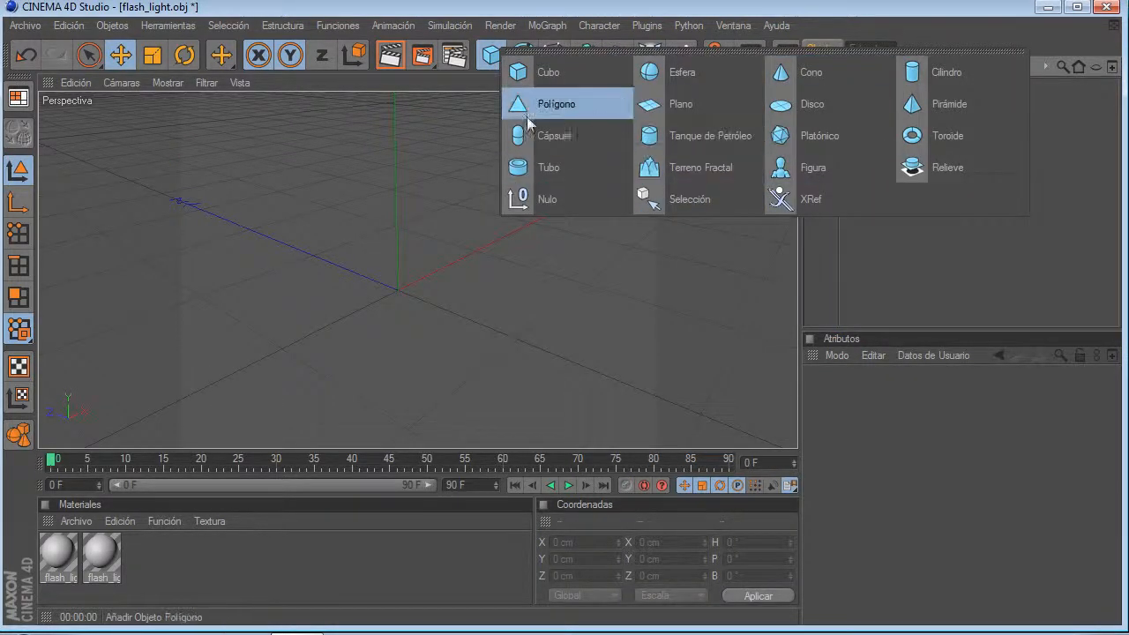
left_click(673, 168)
left_click(860, 201)
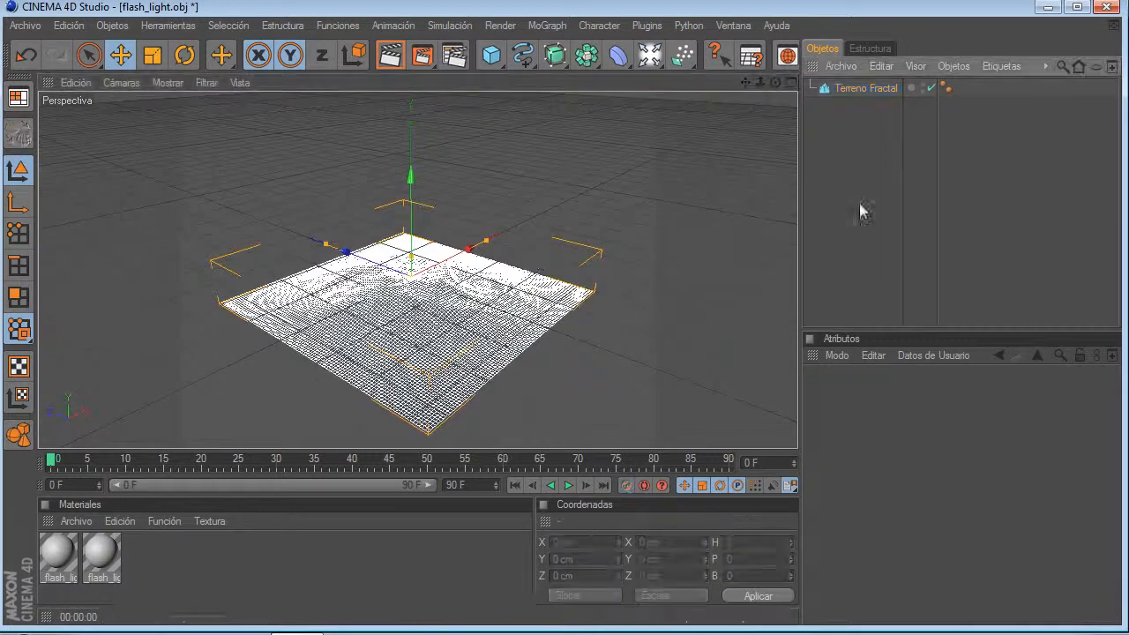
Step: Try changing the fractal terrain's width, undo that change and set its height to 596 cm
left_click_drag(776, 83, 392, 318)
left_click(392, 316)
scroll(880, 460, "down", 2)
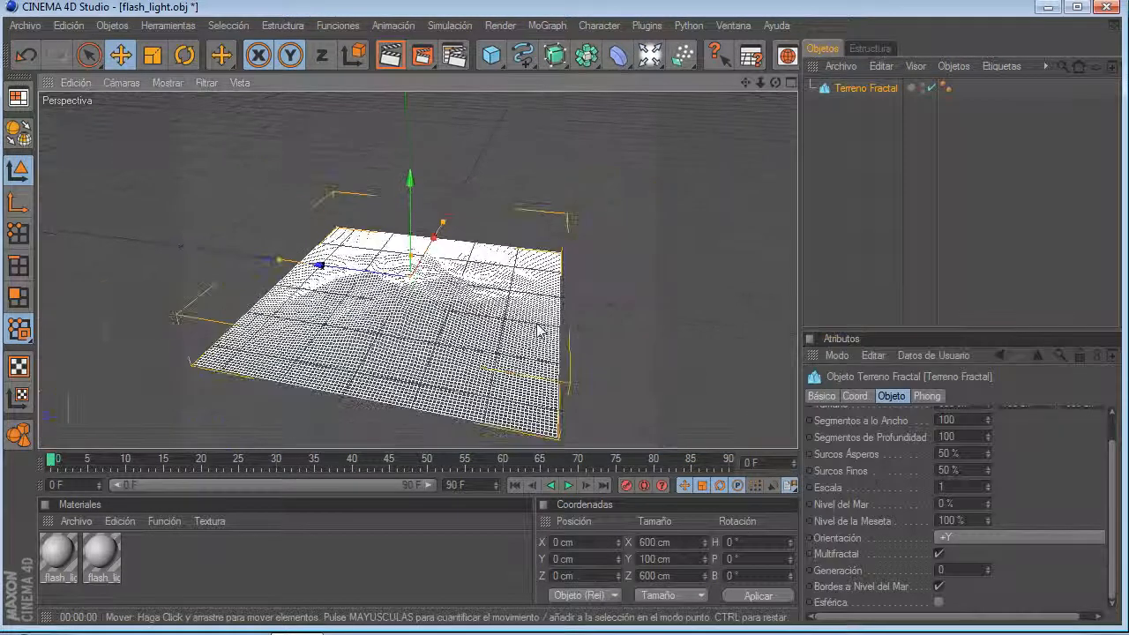
scroll(540, 330, "down", 3)
scroll(1063, 466, "up", 2)
left_click_drag(989, 433, 966, 344)
key("ctrl+z")
Step: Set the fractal terrain's Escala value to 1.45
left_click(629, 245)
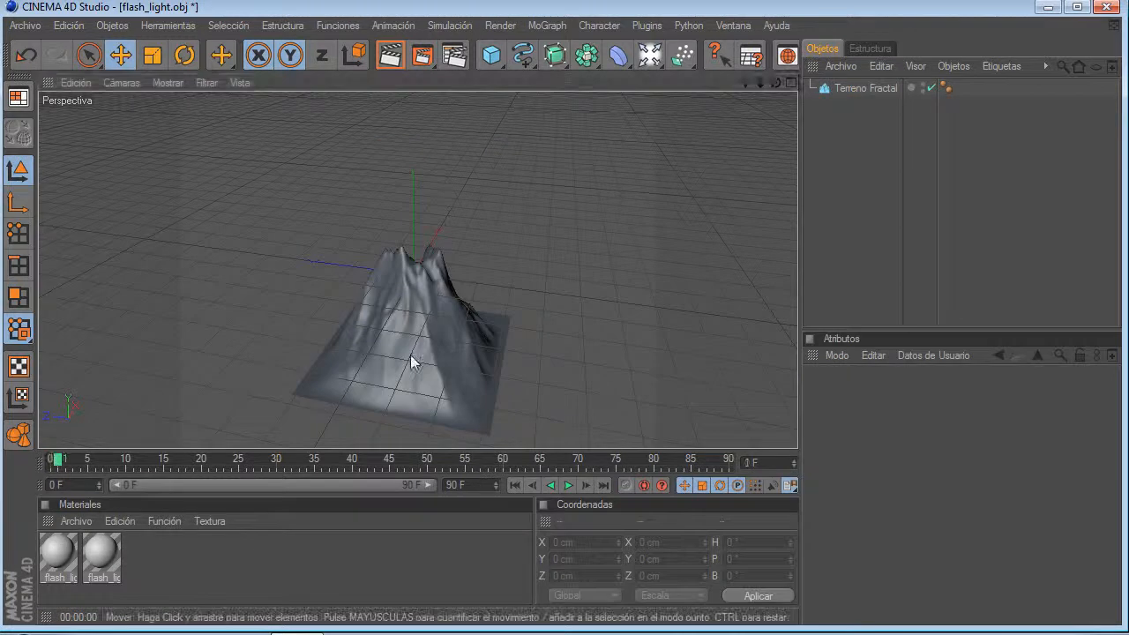
left_click(449, 391)
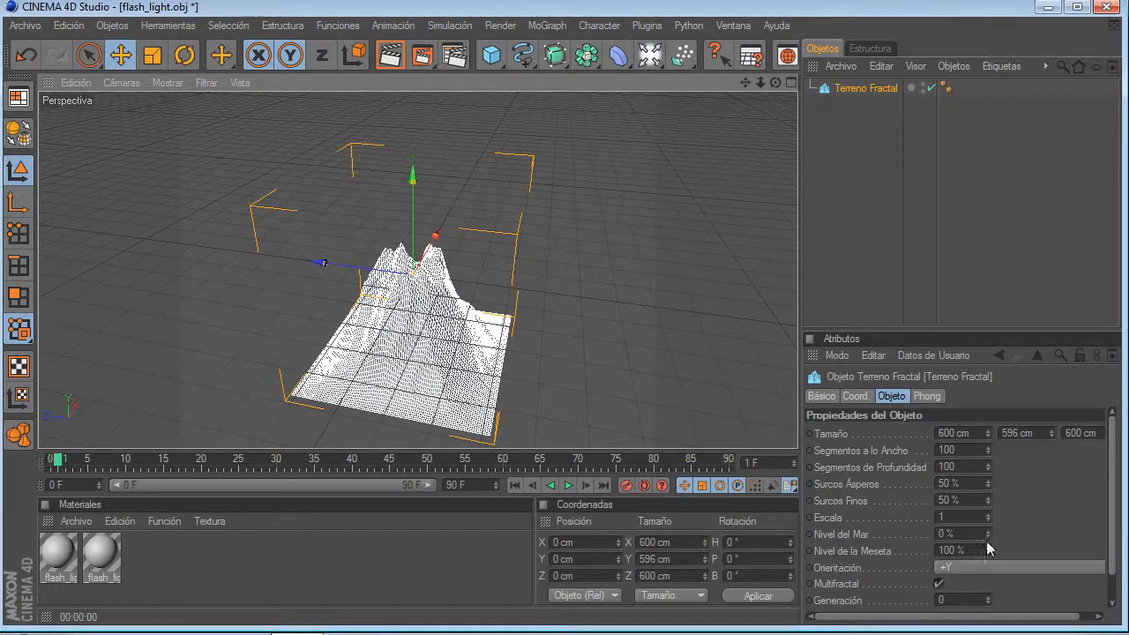
mouse_move(988, 518)
left_mouse_down()
mouse_move(988, 501)
mouse_move(988, 538)
mouse_move(988, 494)
mouse_move(985, 532)
left_mouse_up()
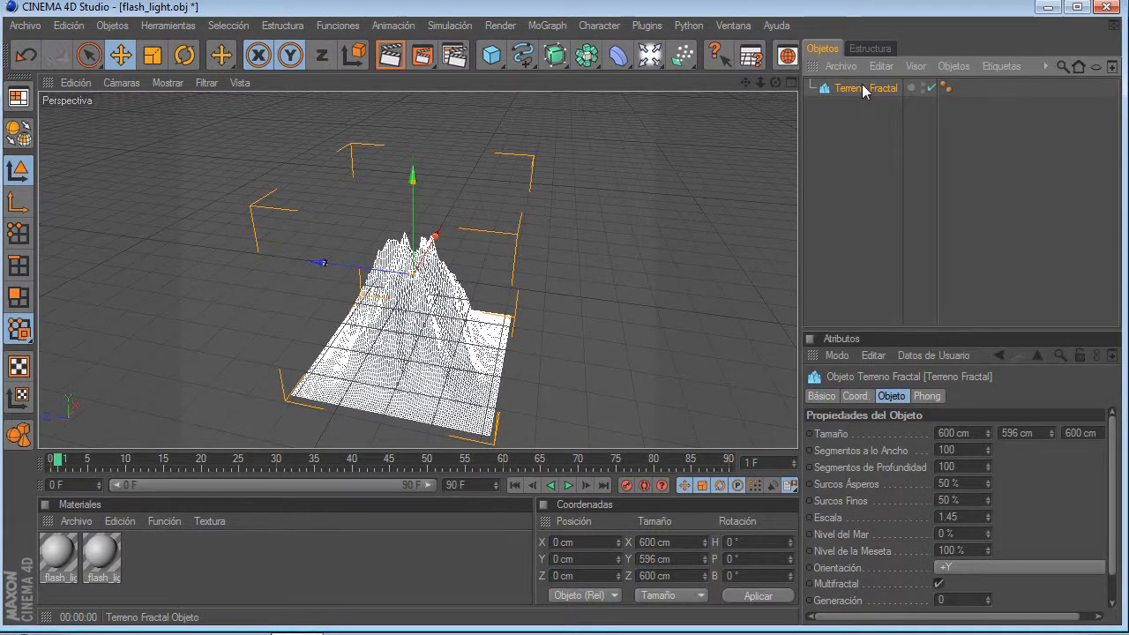
Step: Delete the fractal terrain and maximize the Superior view
key("Delete")
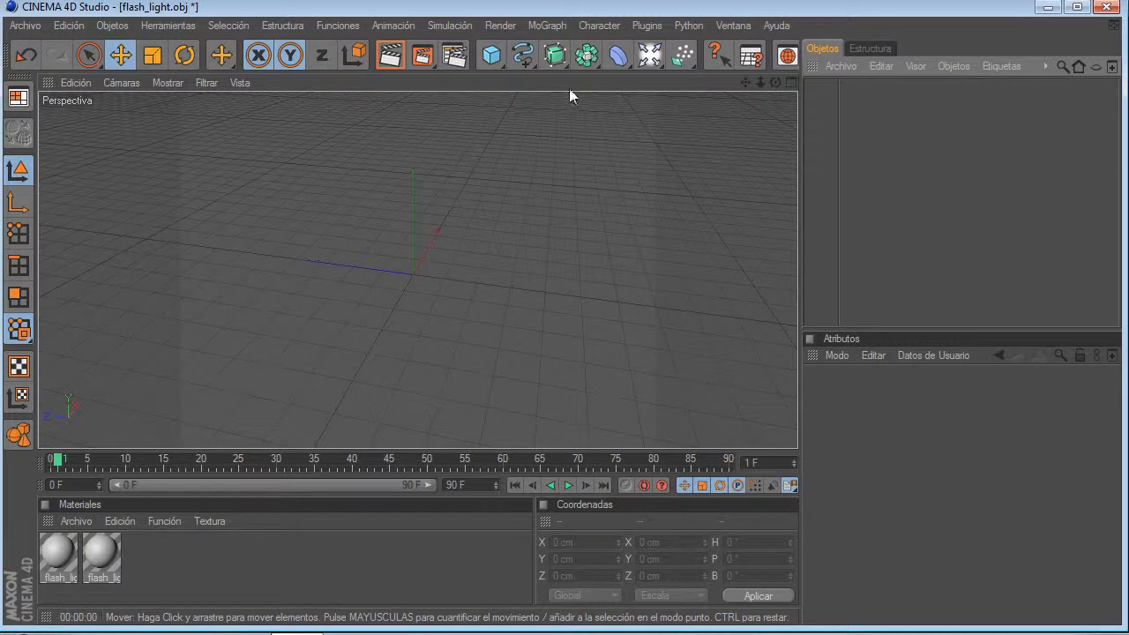
left_click(530, 64)
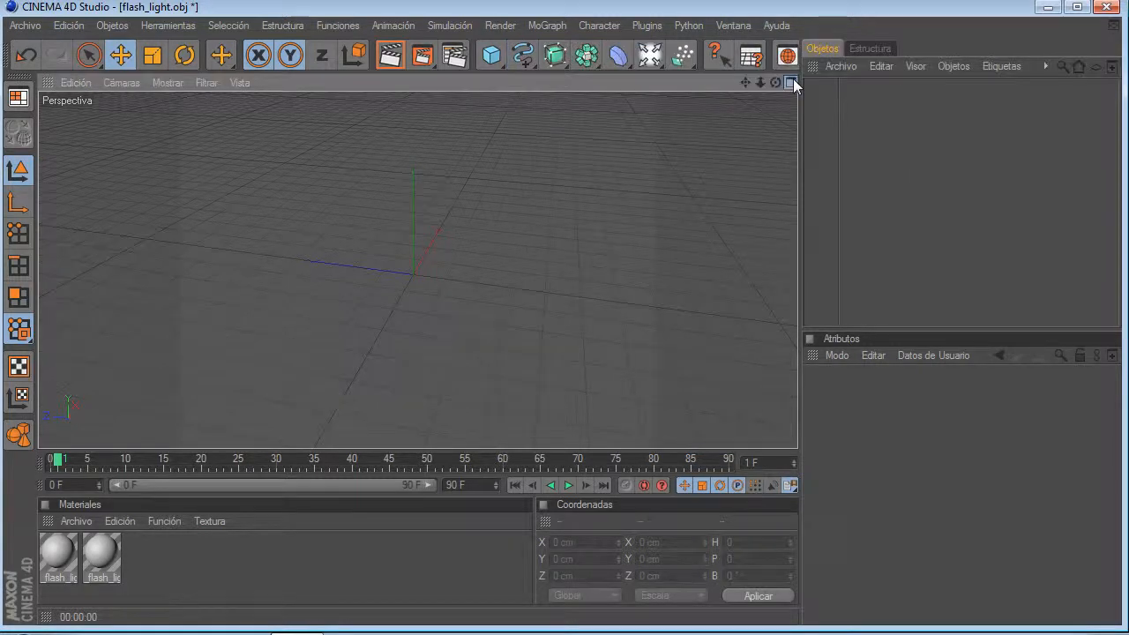
left_click(791, 82)
scroll(225, 344, "down", 2)
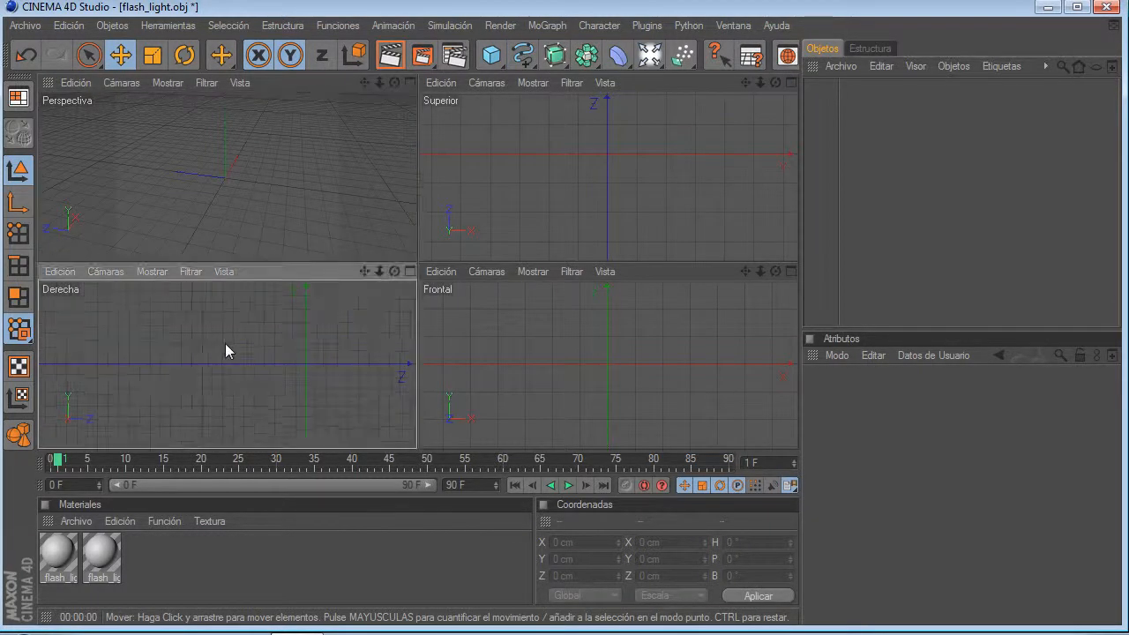
left_click_drag(364, 272, 408, 274)
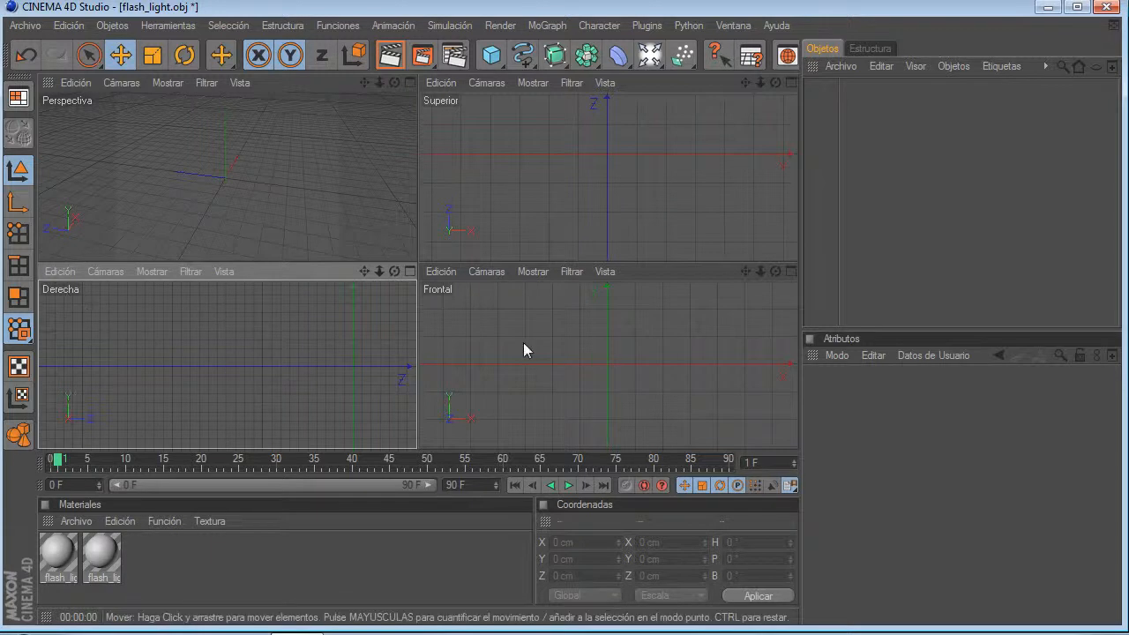
left_click(791, 83)
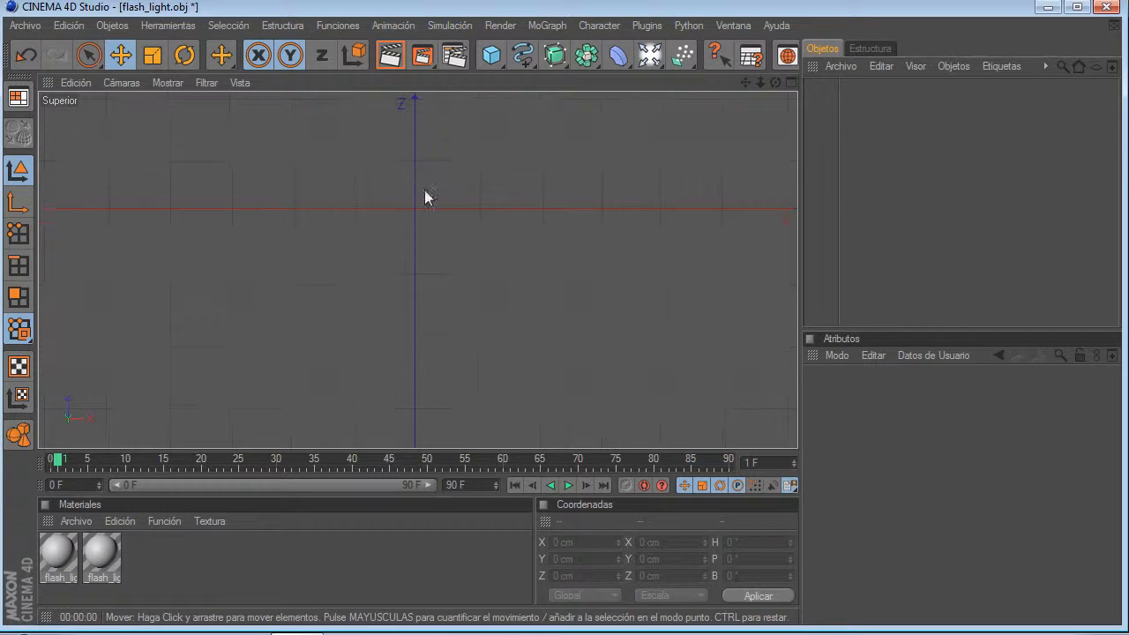
Step: Sketch several separate open curves around the origin in the Superior view with the Mano Alzada spline tool
left_click(520, 56)
left_click(593, 70)
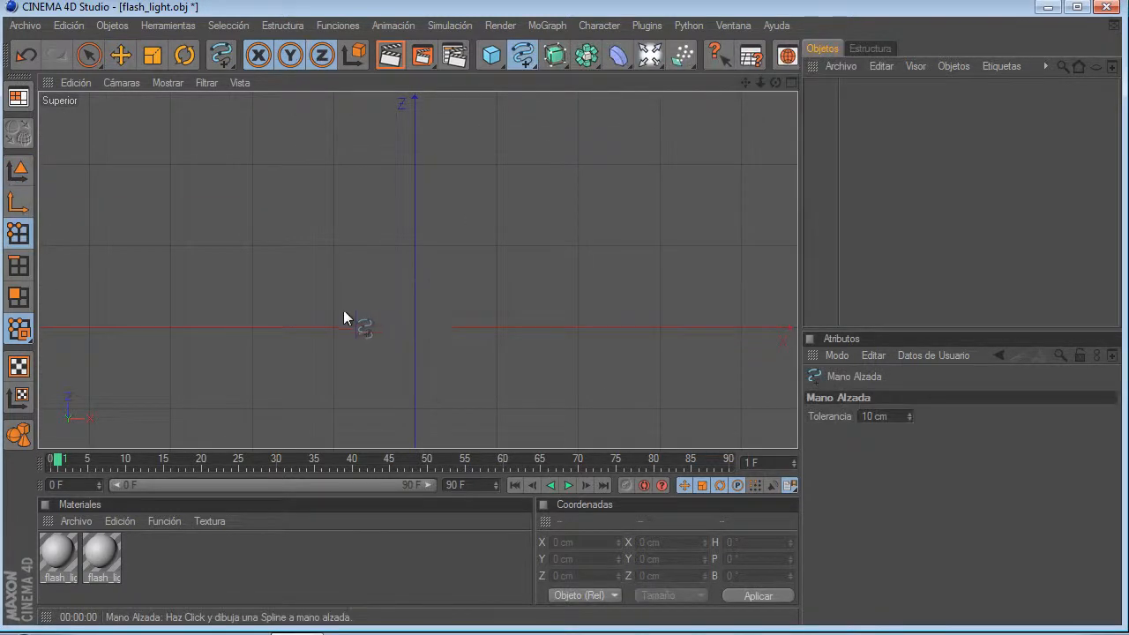
left_click_drag(310, 322, 327, 294)
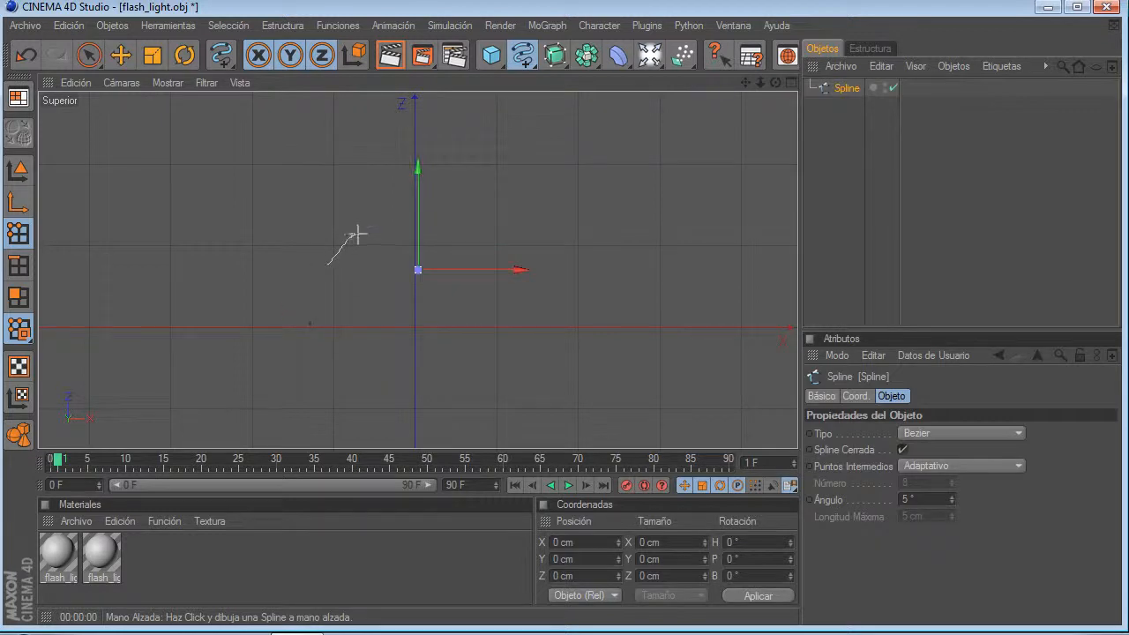
left_click_drag(354, 234, 379, 226)
left_click_drag(536, 264, 536, 269)
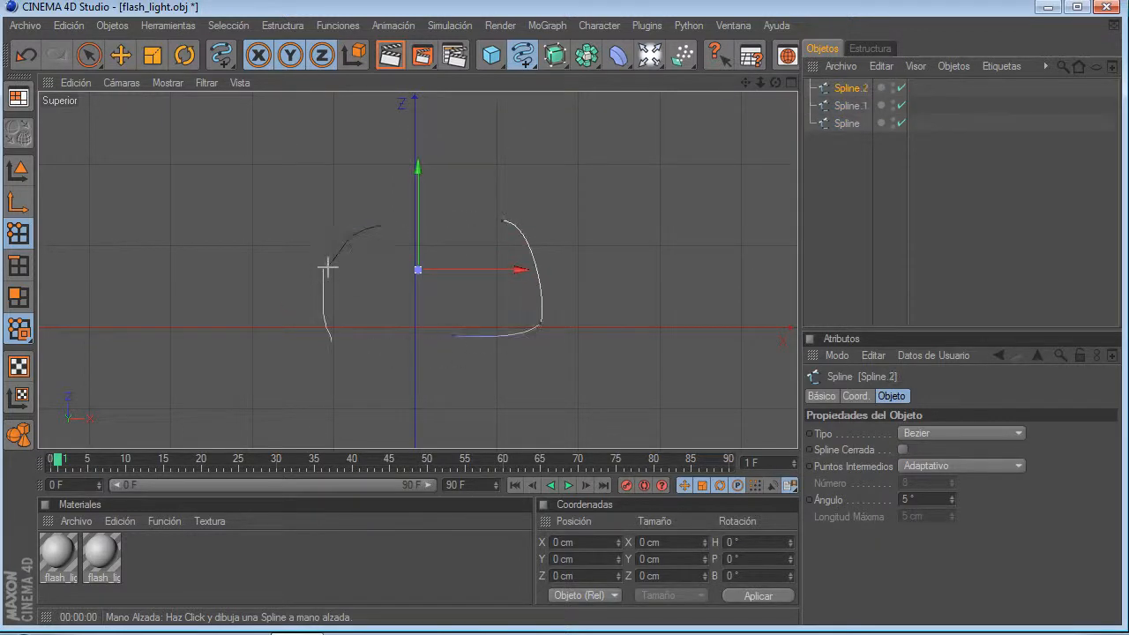
left_click_drag(322, 277, 410, 261)
mouse_move(521, 201)
left_mouse_down()
mouse_move(466, 176)
mouse_move(453, 328)
left_mouse_up()
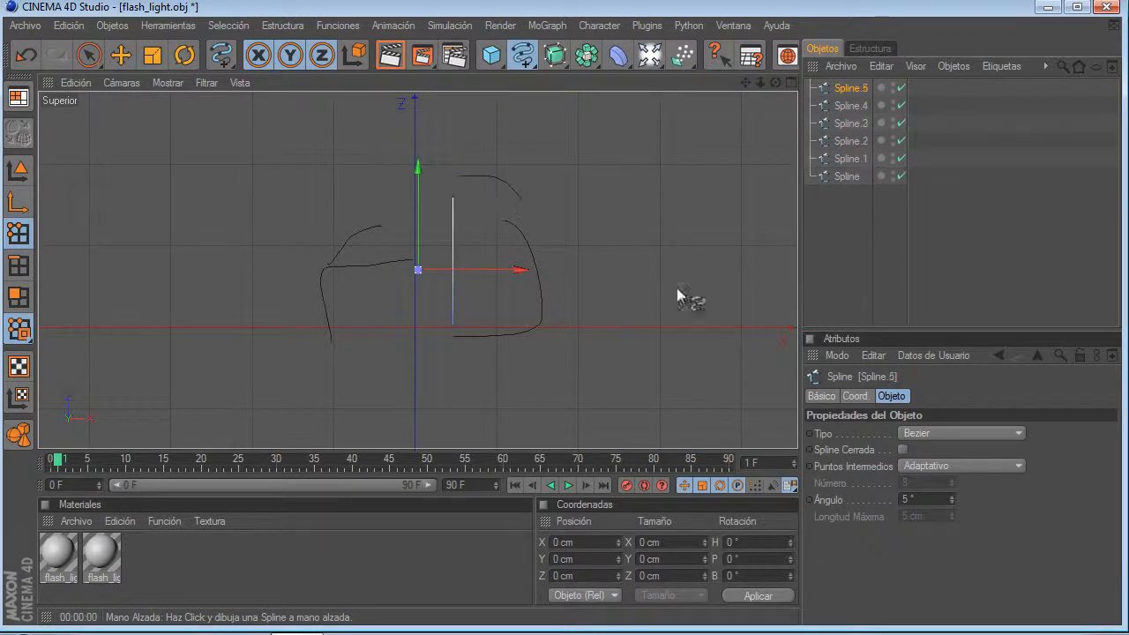
Step: Select all the freehand splines together and delete them
left_click(852, 178)
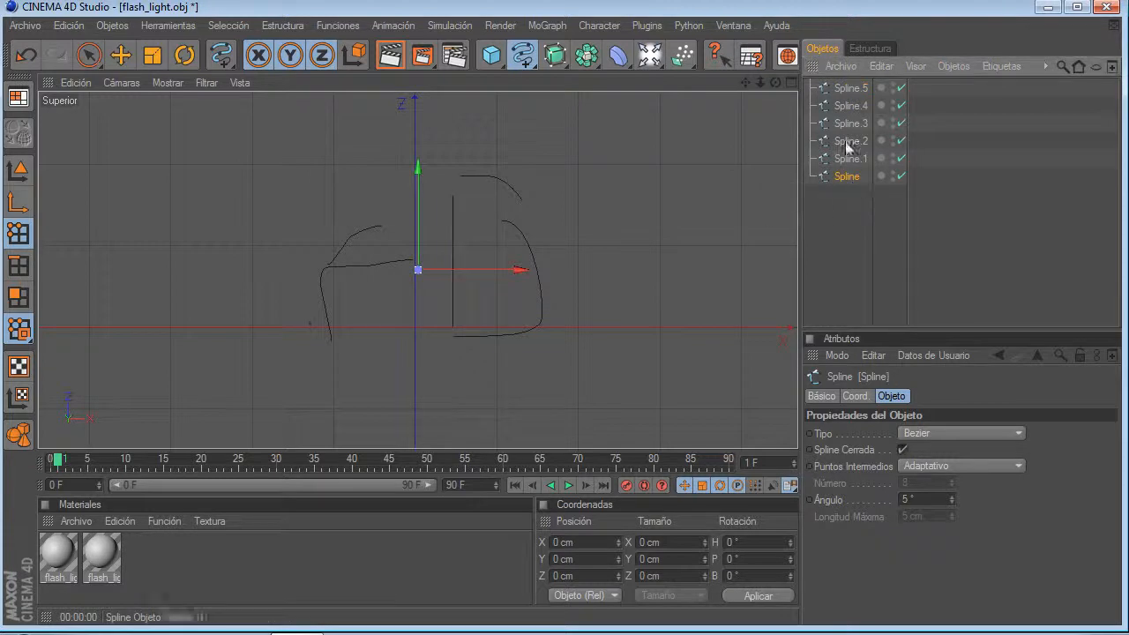
left_click(846, 90, "shift")
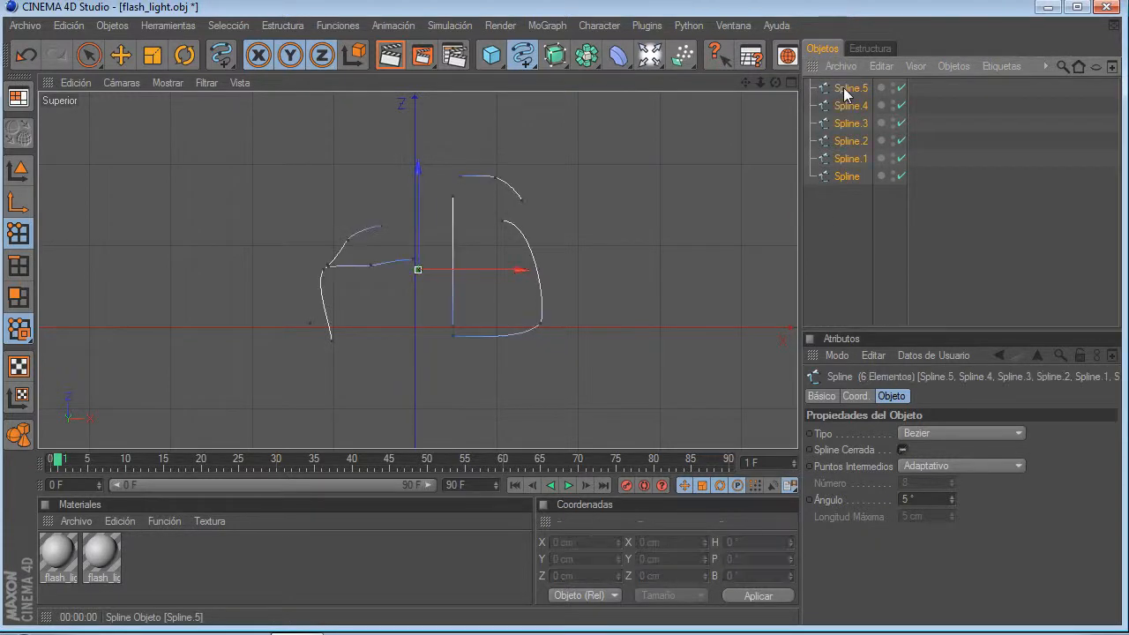
key("Delete")
Step: Add a Rectángulo spline and set its Ancho to 339 cm
left_click_drag(527, 65, 574, 167)
scroll(370, 278, "down", 2)
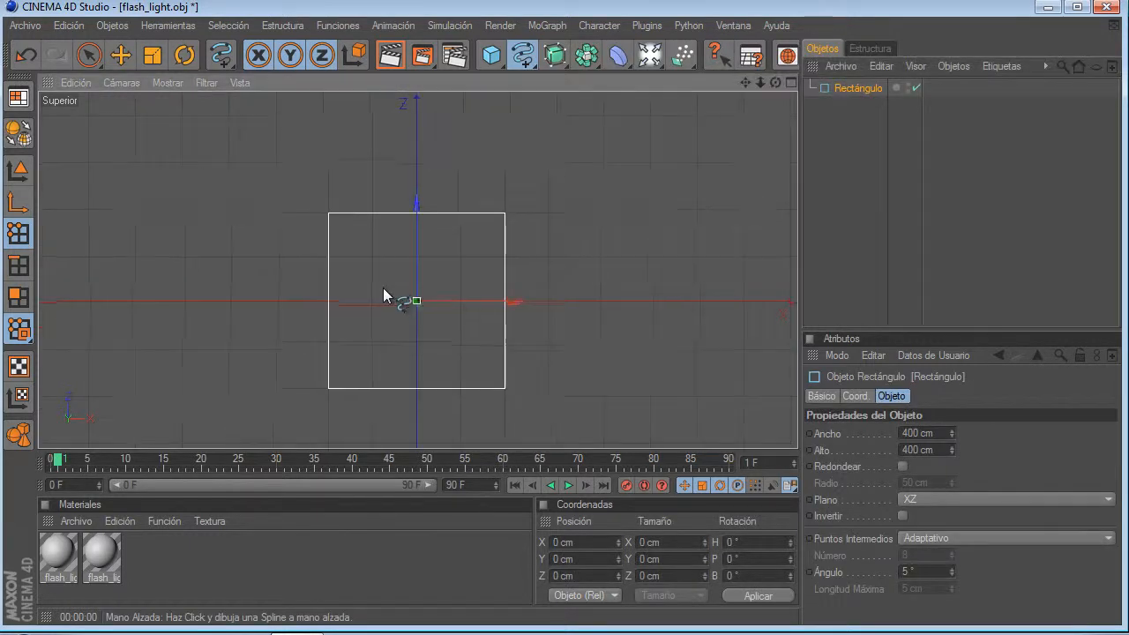
mouse_move(952, 437)
left_mouse_down()
mouse_move(940, 436)
mouse_move(962, 437)
mouse_move(943, 436)
left_mouse_up()
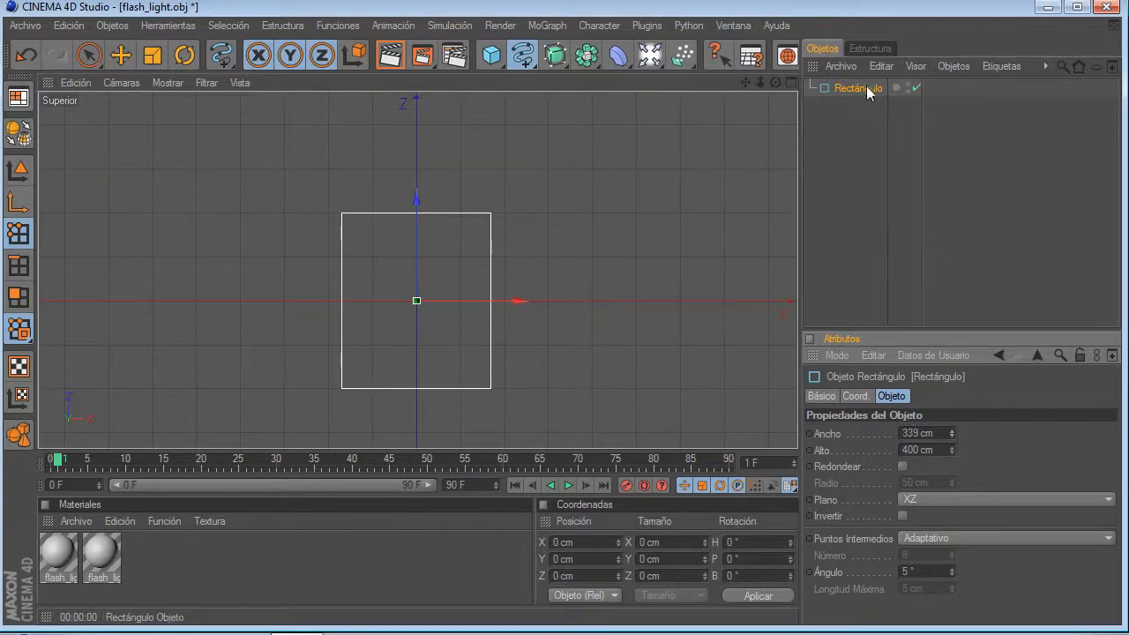
Step: Delete the rectangle spline and bring back the maximized Perspectiva view
left_click(863, 88)
key("Delete")
left_click_drag(527, 63, 532, 71)
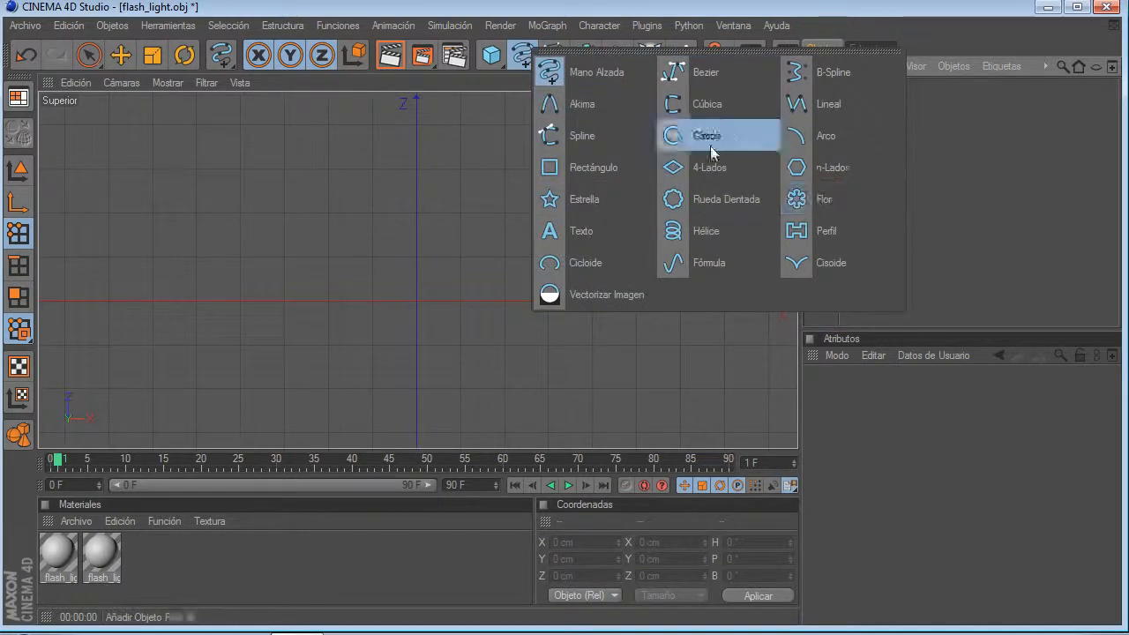
left_click(574, 73)
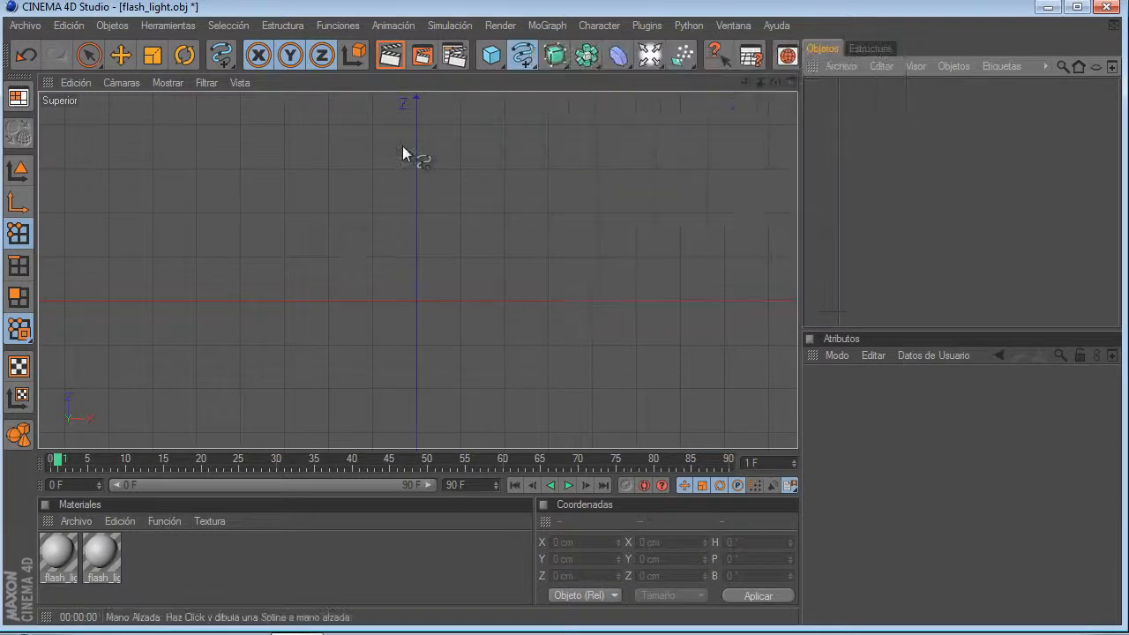
left_click(792, 83)
left_click(410, 86)
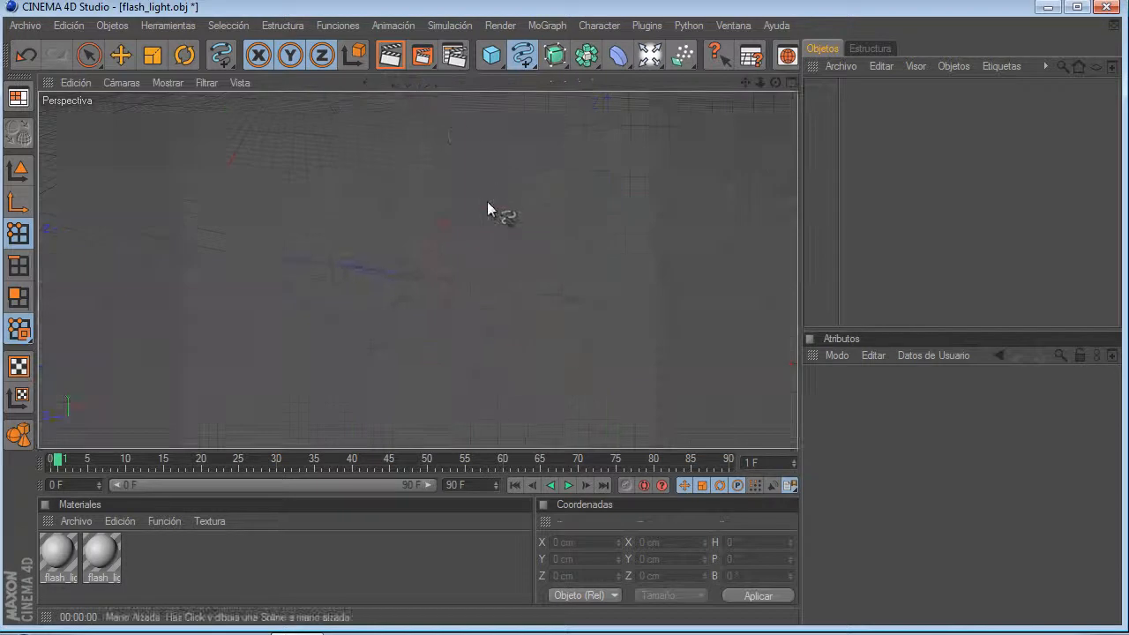
scroll(490, 190, "up", 3)
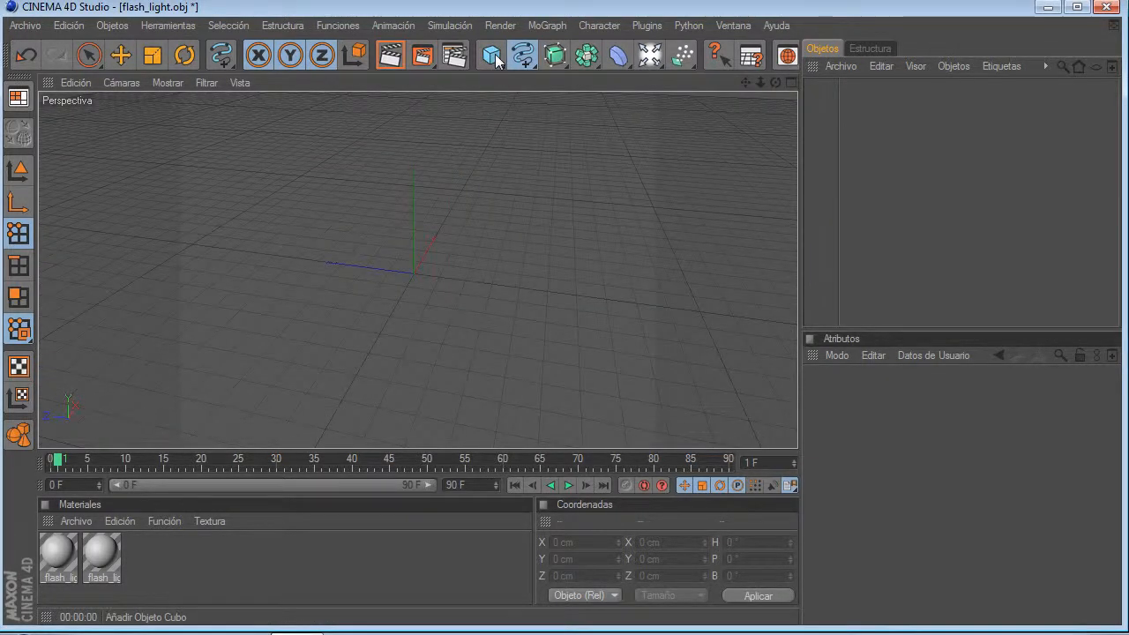
Step: Add a cube primitive at the origin and activate the Move tool
left_click(495, 54)
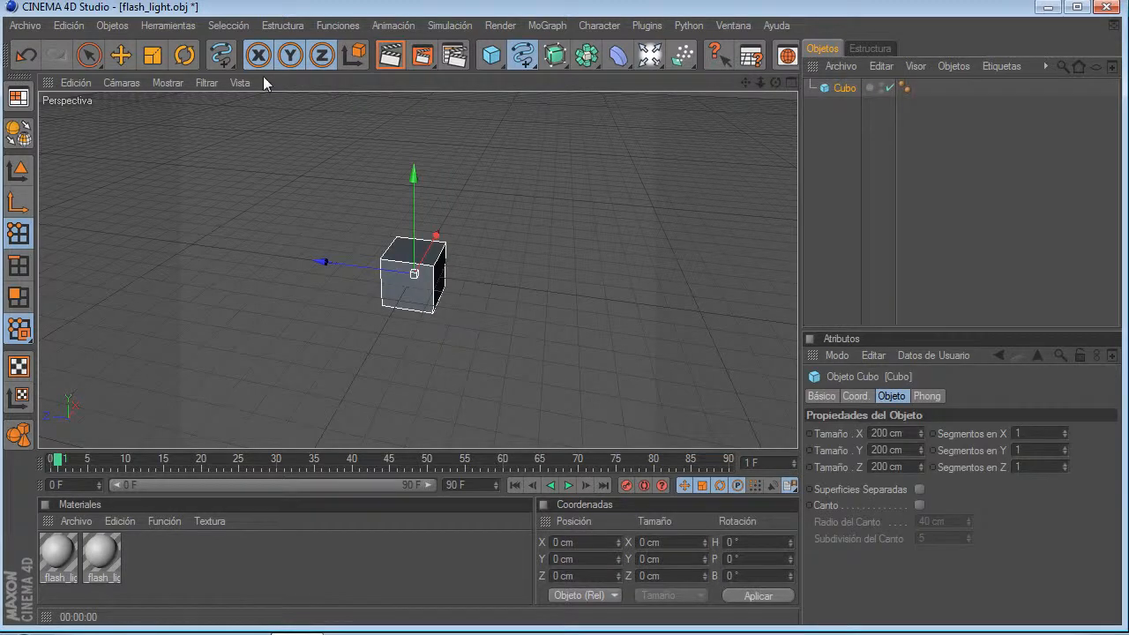
left_click(121, 55)
scroll(368, 212, "up", 5)
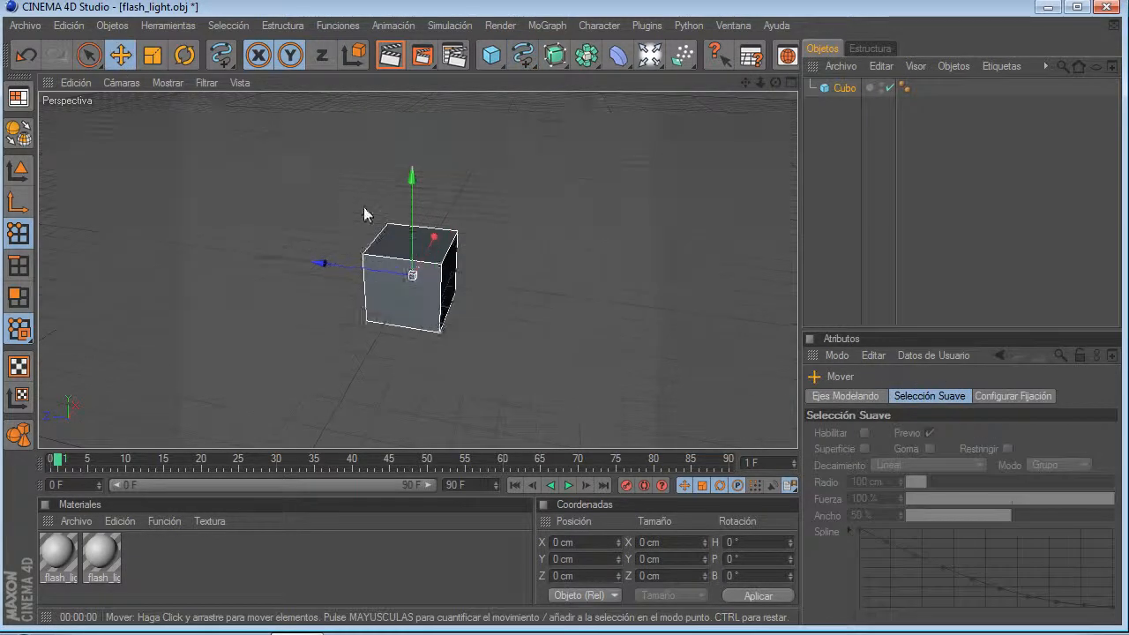
Step: Add a HyperNURBS object and make the cube its child to smooth it
left_click(553, 54)
left_click(608, 85)
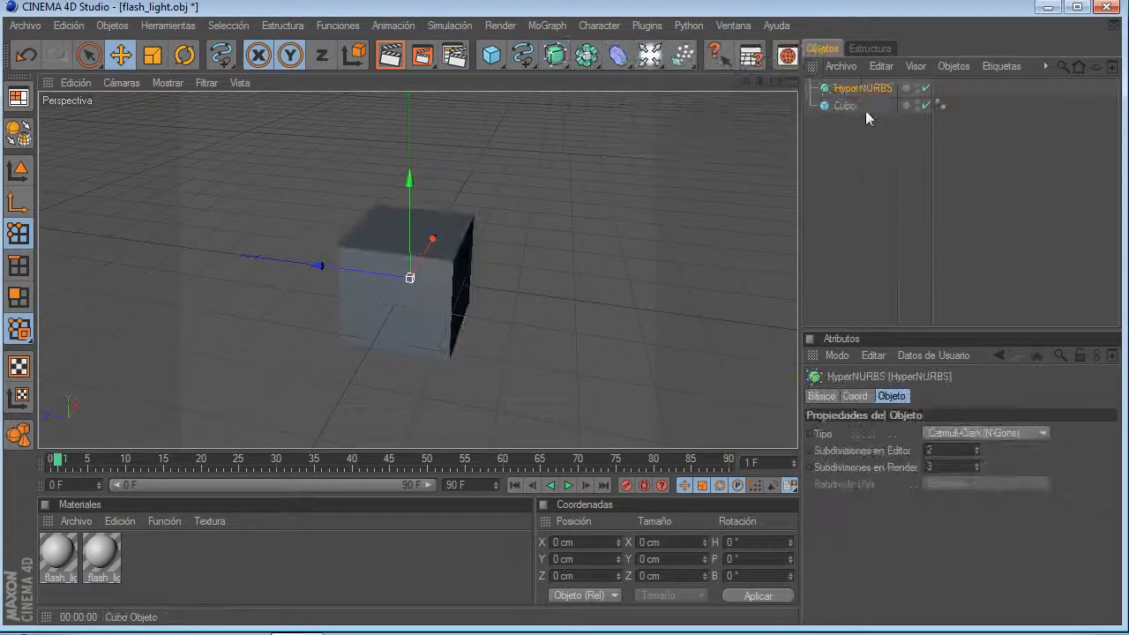
left_click_drag(848, 104, 866, 89)
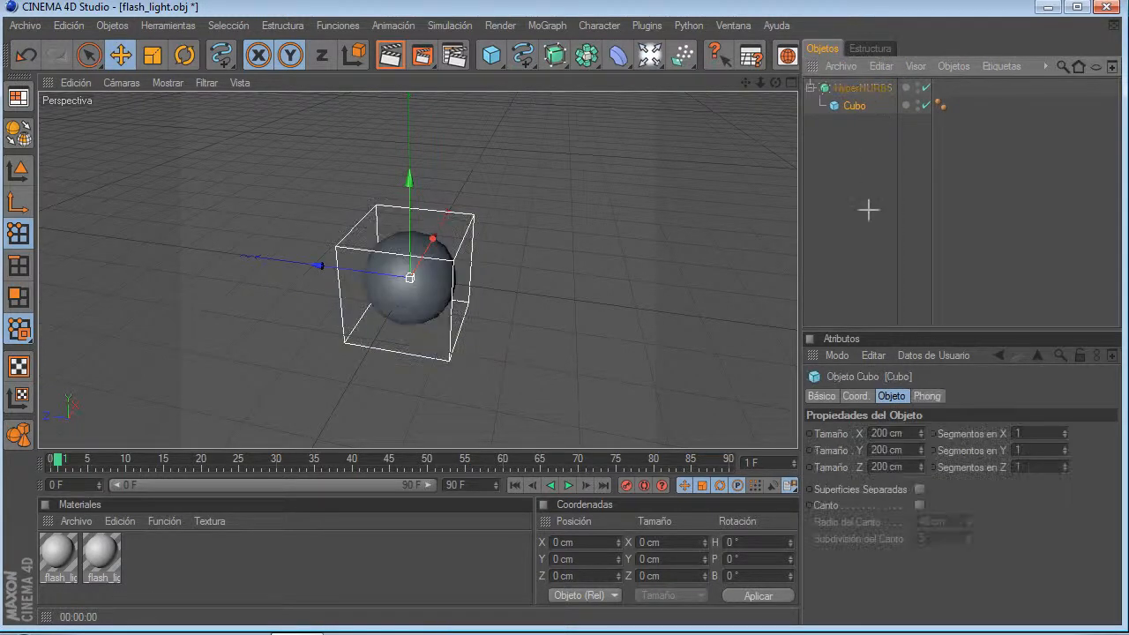
left_click(869, 211)
scroll(484, 318, "up", 5)
mouse_move(776, 83)
left_mouse_down()
mouse_move(782, 53)
mouse_move(780, 79)
mouse_move(794, 81)
mouse_move(778, 81)
mouse_move(793, 77)
left_mouse_up()
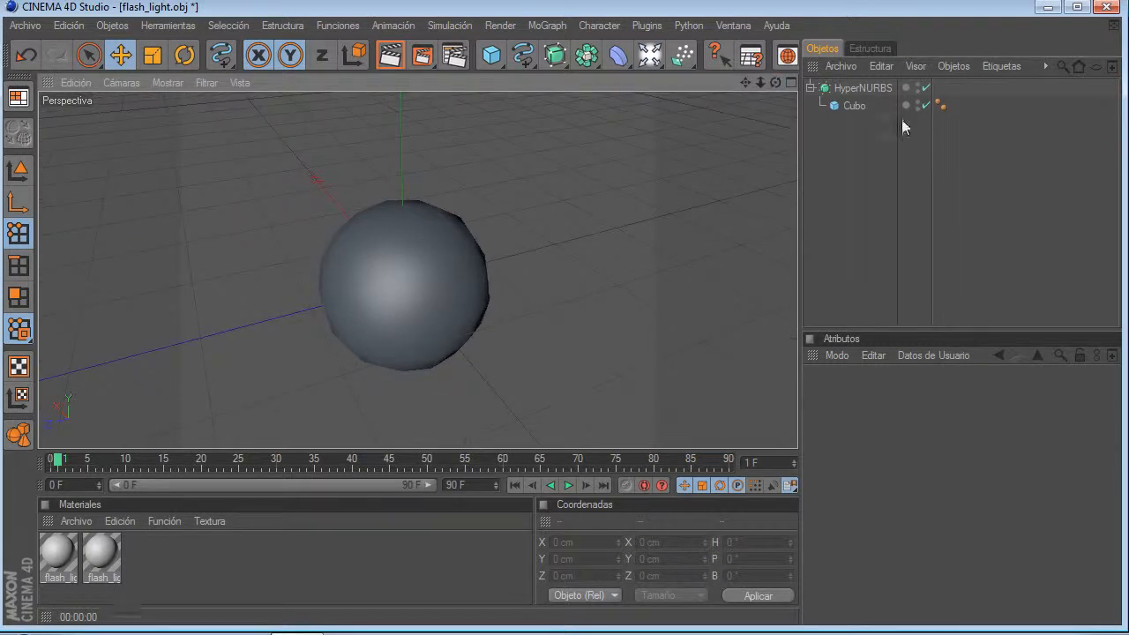
Step: Disable the HyperNURBS smoothing and convert the cube into an editable polygon object
left_click(926, 88)
left_click(864, 104)
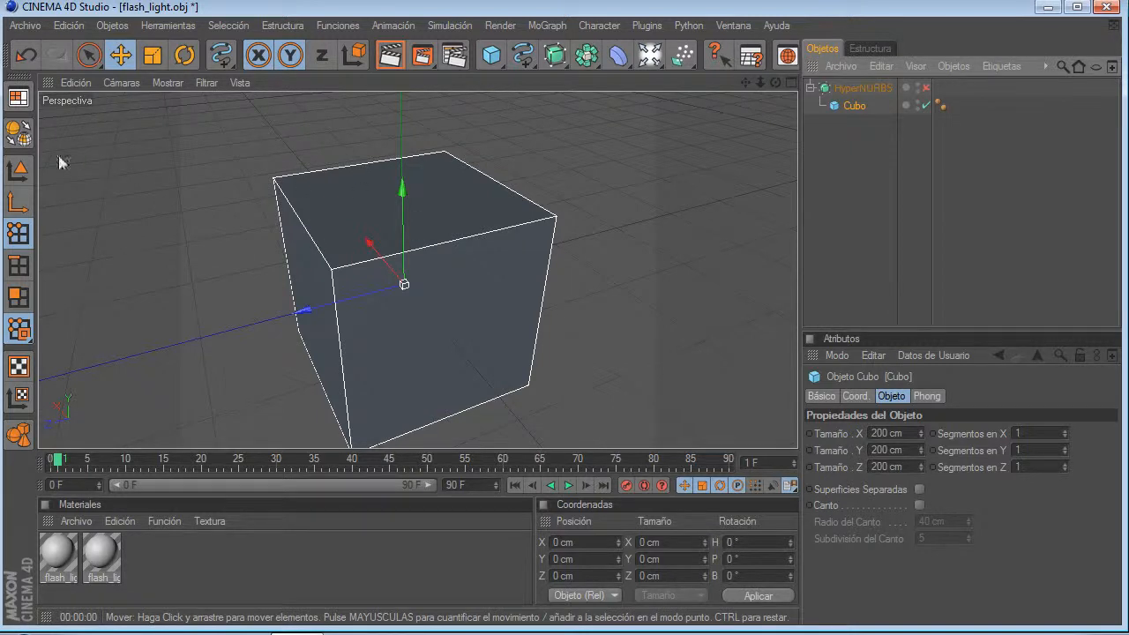
left_click(20, 132)
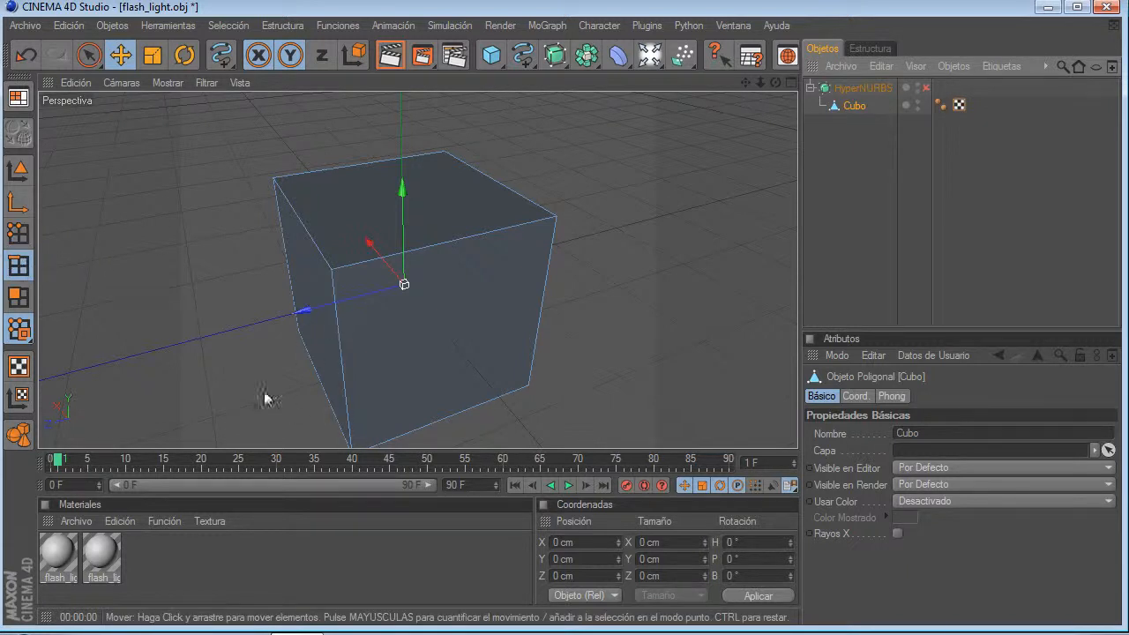
Step: In edge mode, cut a loop close to each of the cube's two Z ends with Seccionar set to Ciclo
key("k")
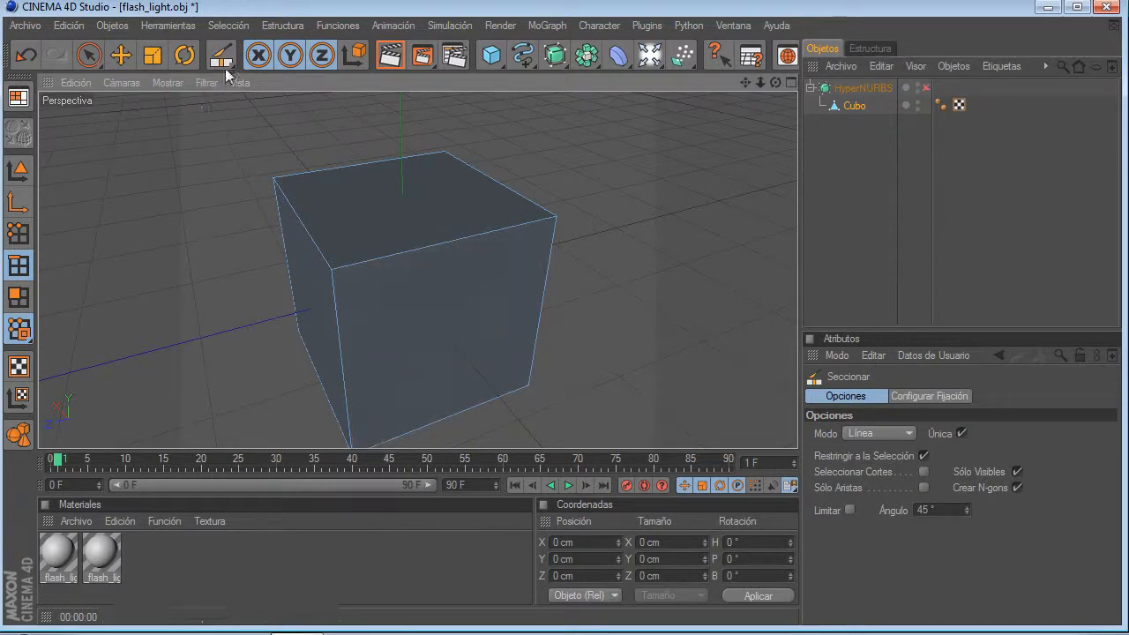
left_click(876, 435)
left_click(892, 496)
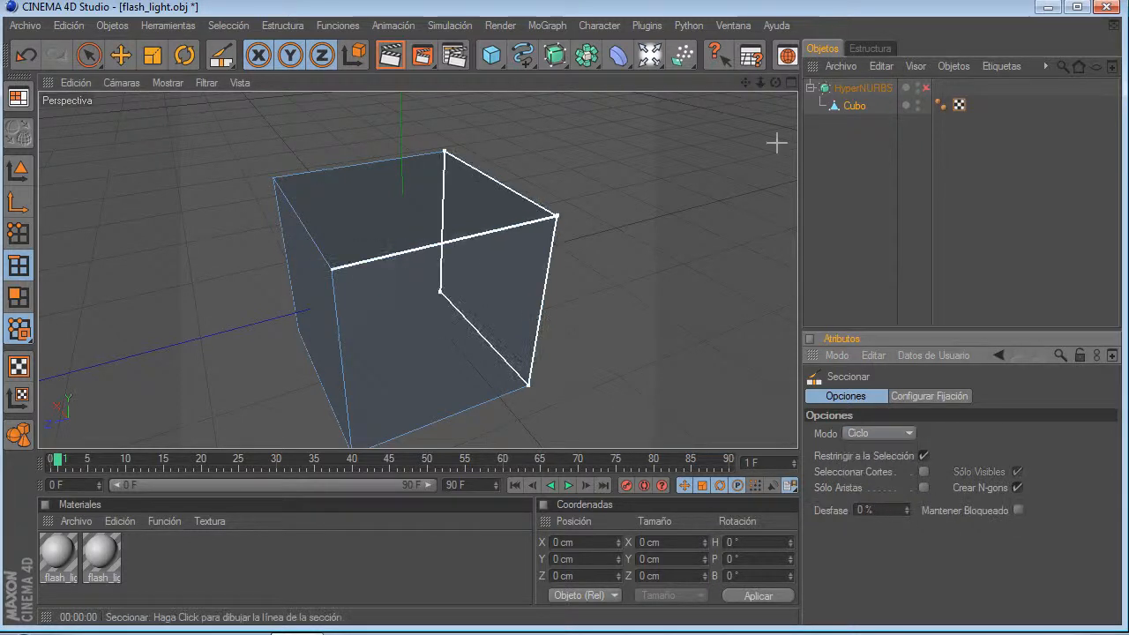
left_click_drag(776, 83, 734, 73)
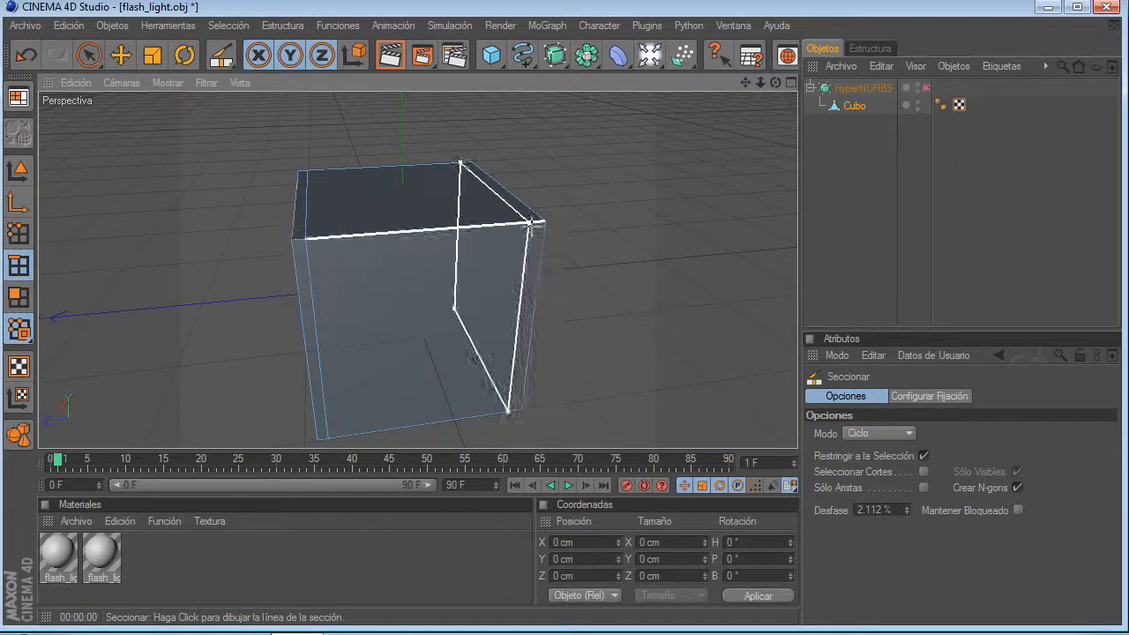
left_click(535, 305)
Step: Return to the Move tool, enable the HyperNURBS and inspect the smoothed cube with its edges shown
left_click(122, 55)
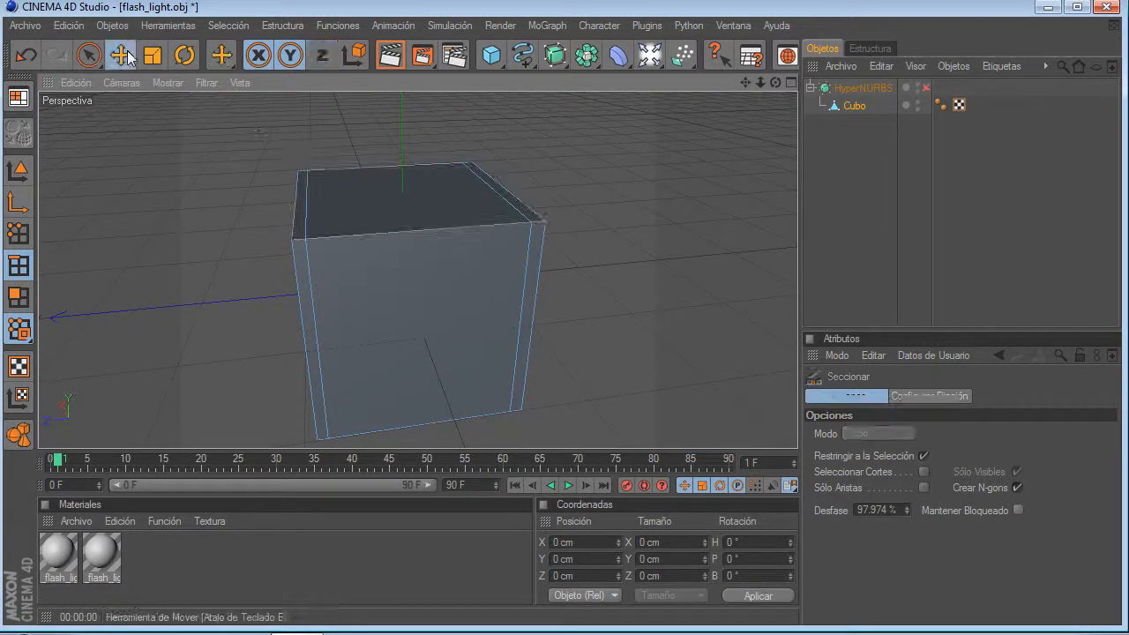
left_click(847, 209)
left_click(926, 88)
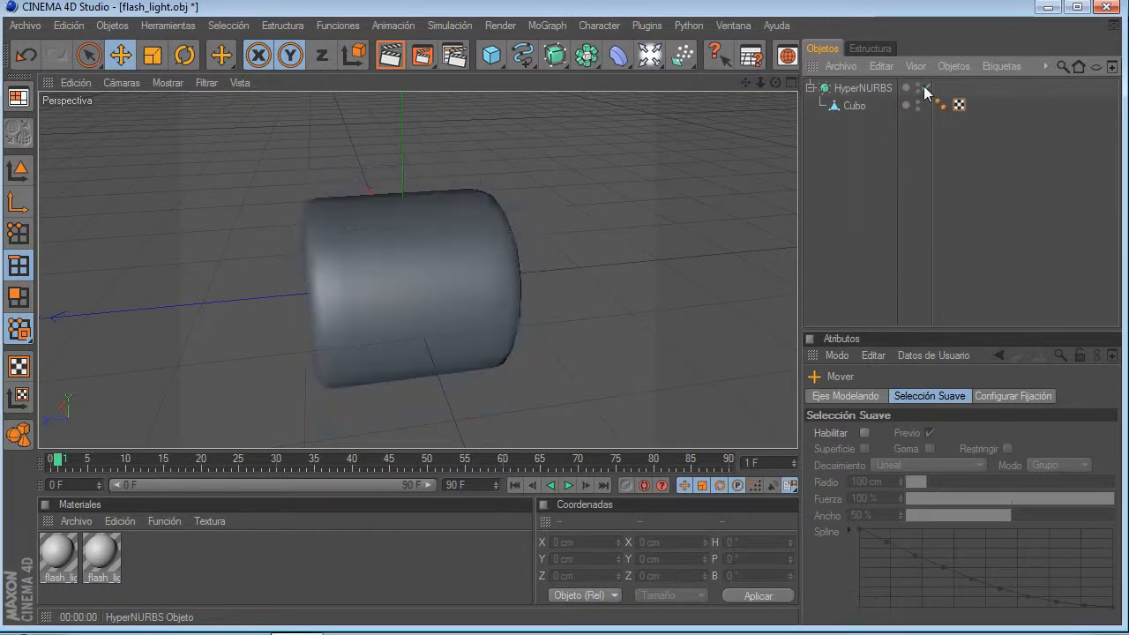
left_click_drag(630, 206, 600, 197, "alt")
mouse_move(776, 82)
left_mouse_down()
mouse_move(697, 142)
mouse_move(714, 159)
mouse_move(775, 82)
left_mouse_up()
left_click(264, 272)
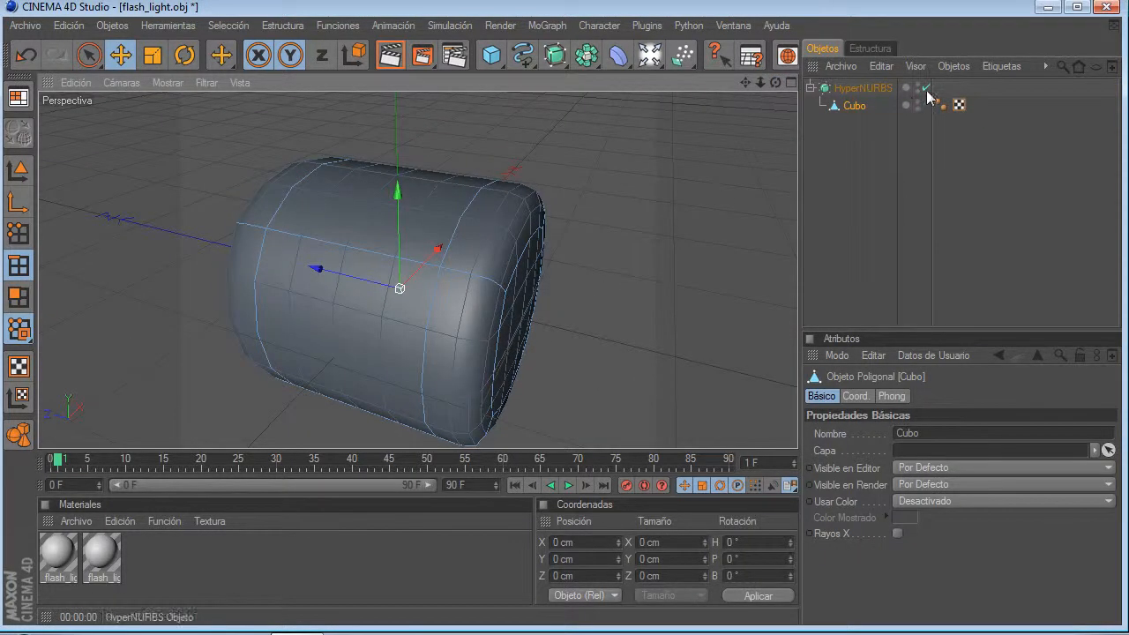
Step: Disable the HyperNURBS and cut another Ciclo loop around the cube just below its top face
left_click(927, 89)
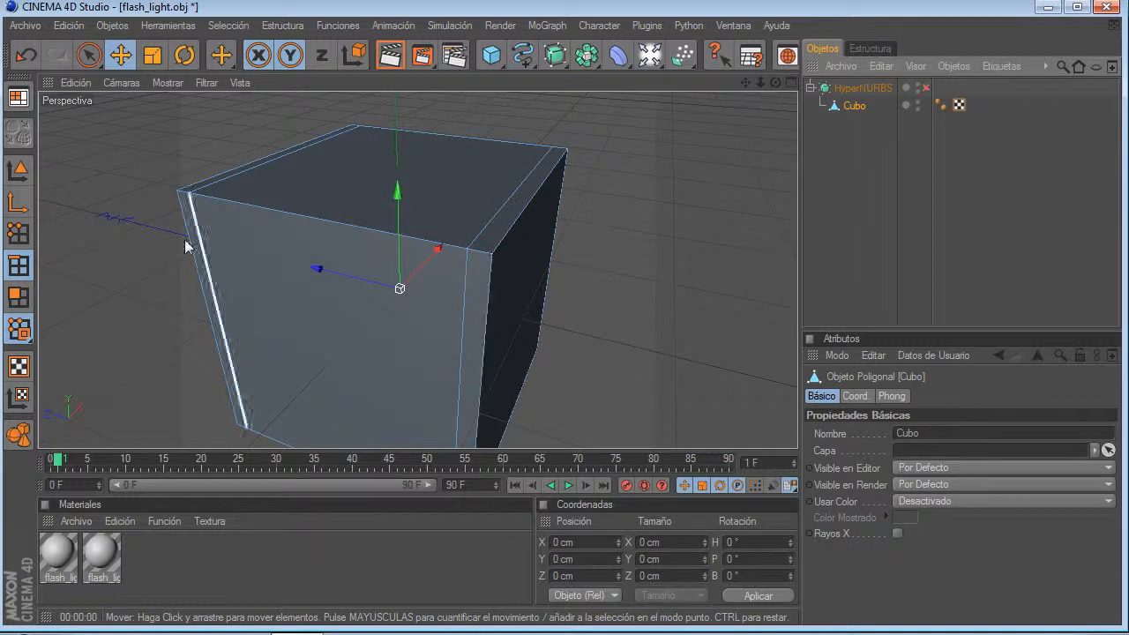
key("k")
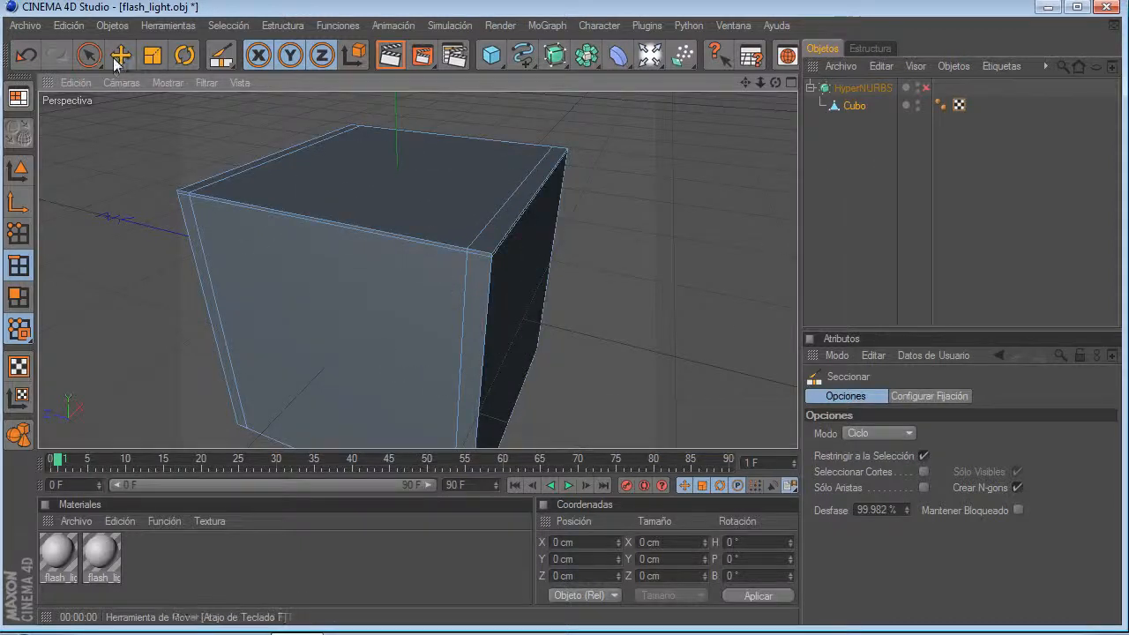
left_click(120, 54)
Step: Enable the HyperNURBS smoothing again and select the cube to display its edges
left_click(926, 88)
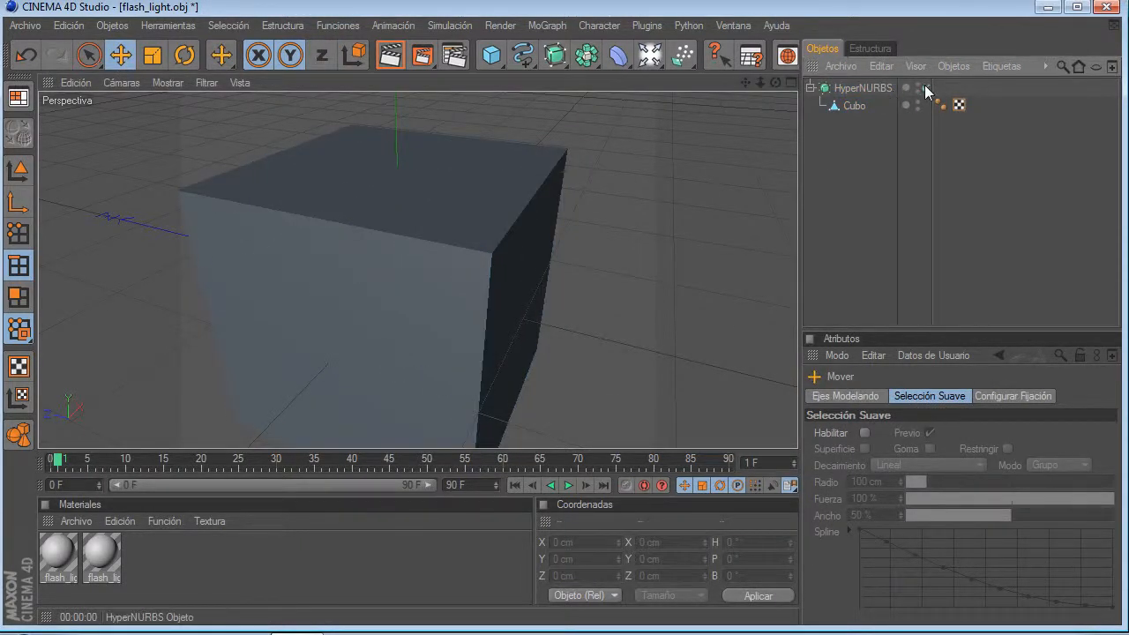
left_click(927, 88)
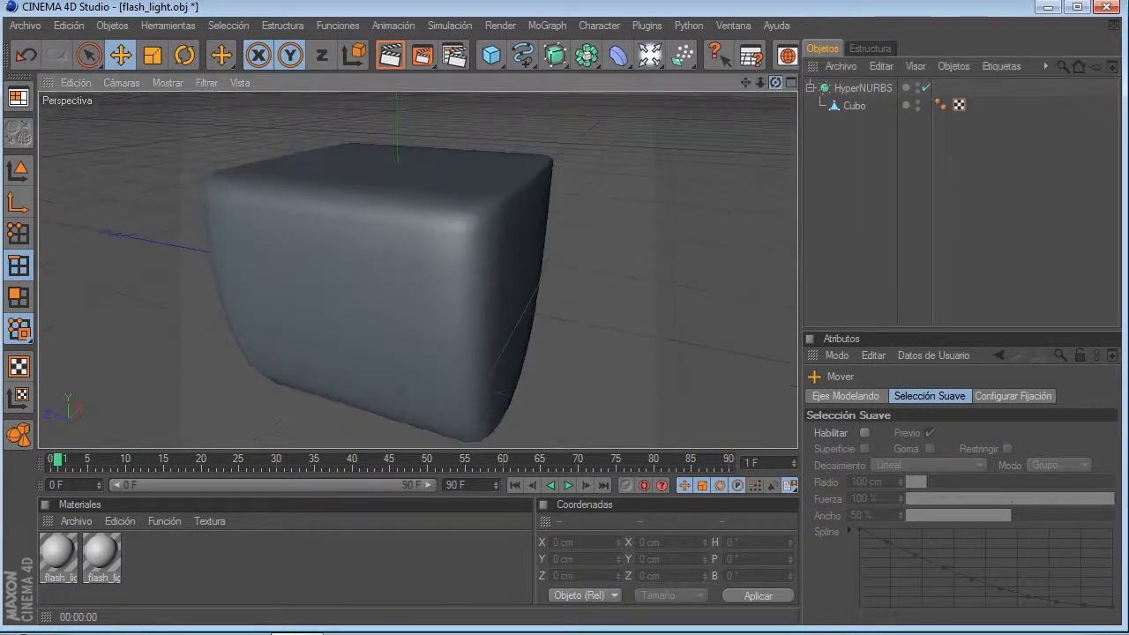
left_click(485, 220)
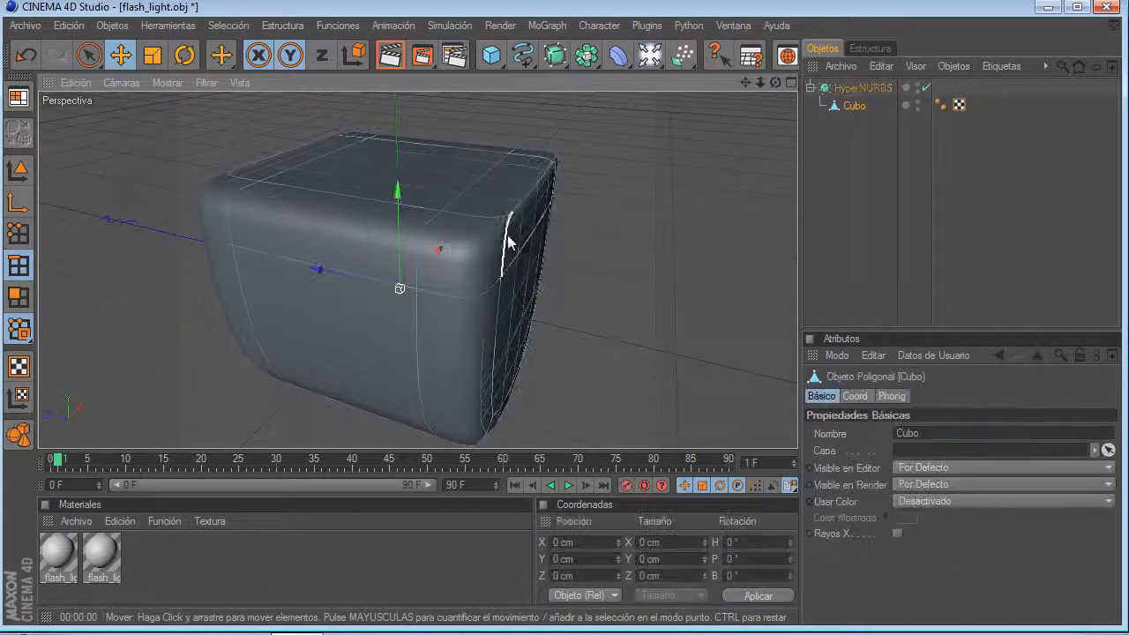
Step: Inspect the smoothed cube and delete the HyperNURBS object together with its cube
left_click_drag(776, 82, 748, 113)
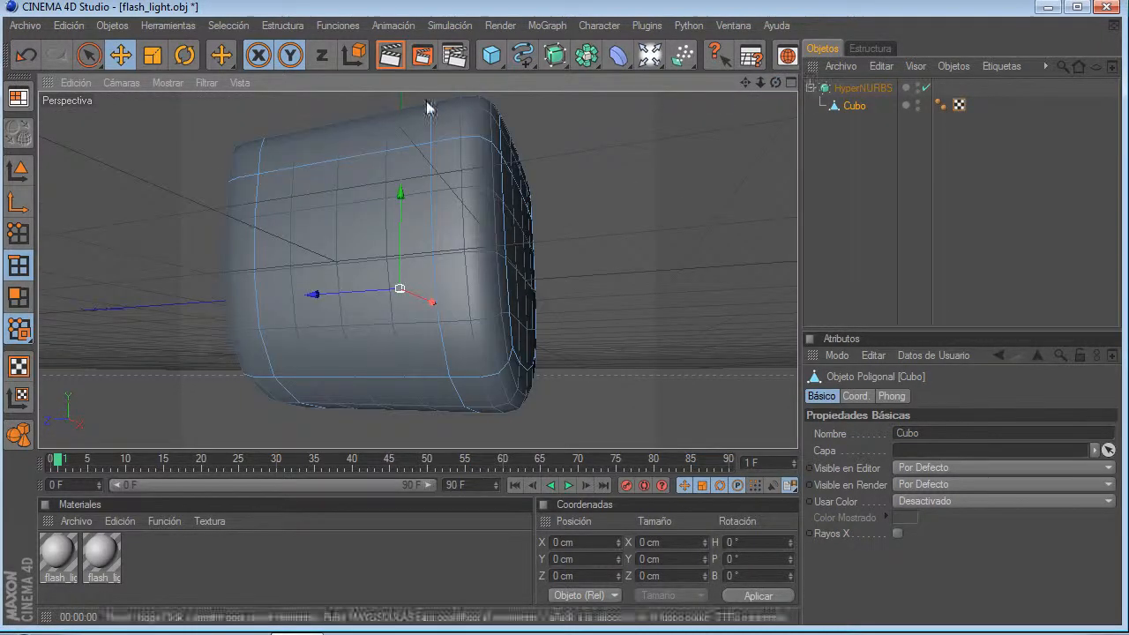
left_click(862, 89)
key("Delete")
Step: Add a Matriz array object and a default cube, and make the cube a child of the array
left_click_drag(587, 54, 640, 72)
left_click_drag(774, 81, 746, 167)
left_click(491, 54)
key("z")
left_click_drag(850, 93, 848, 107)
left_click(861, 186)
scroll(572, 195, "down", 5)
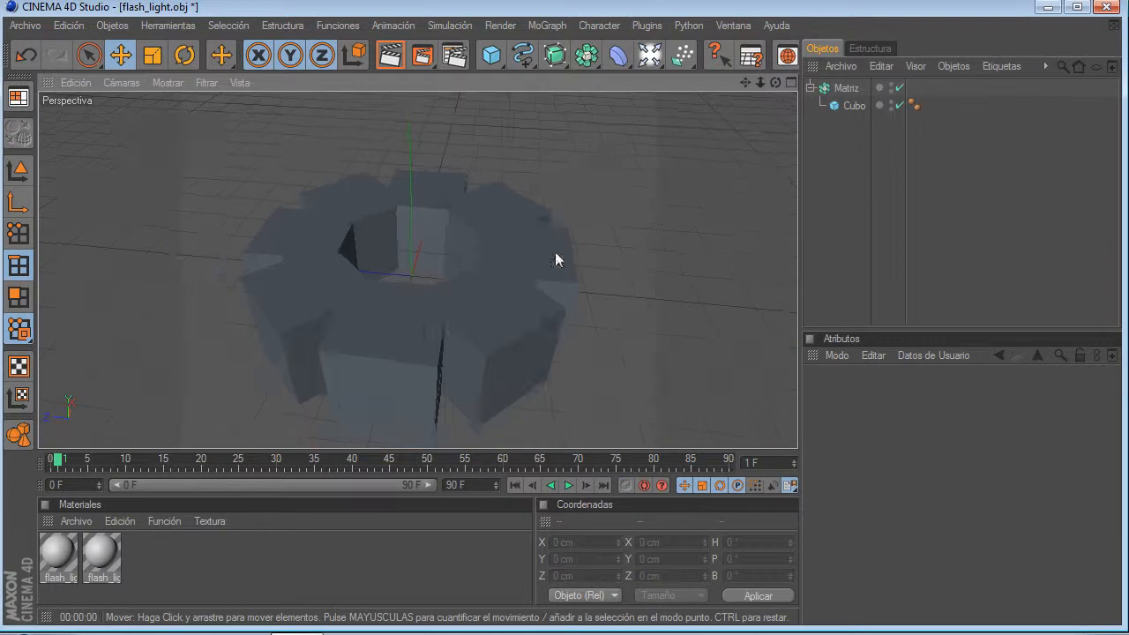
Step: Set the Matriz array's Radio to 427 cm, Copias to 9 and Amplitud to about -326 cm
left_click(842, 90)
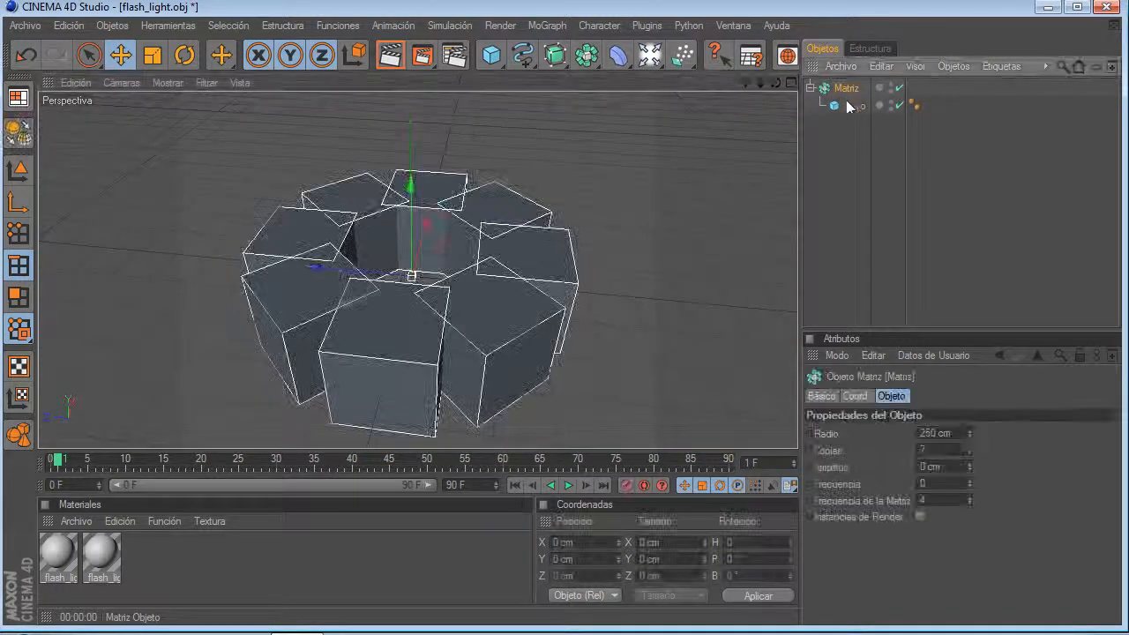
left_click(970, 447)
left_click_drag(969, 432, 969, 426)
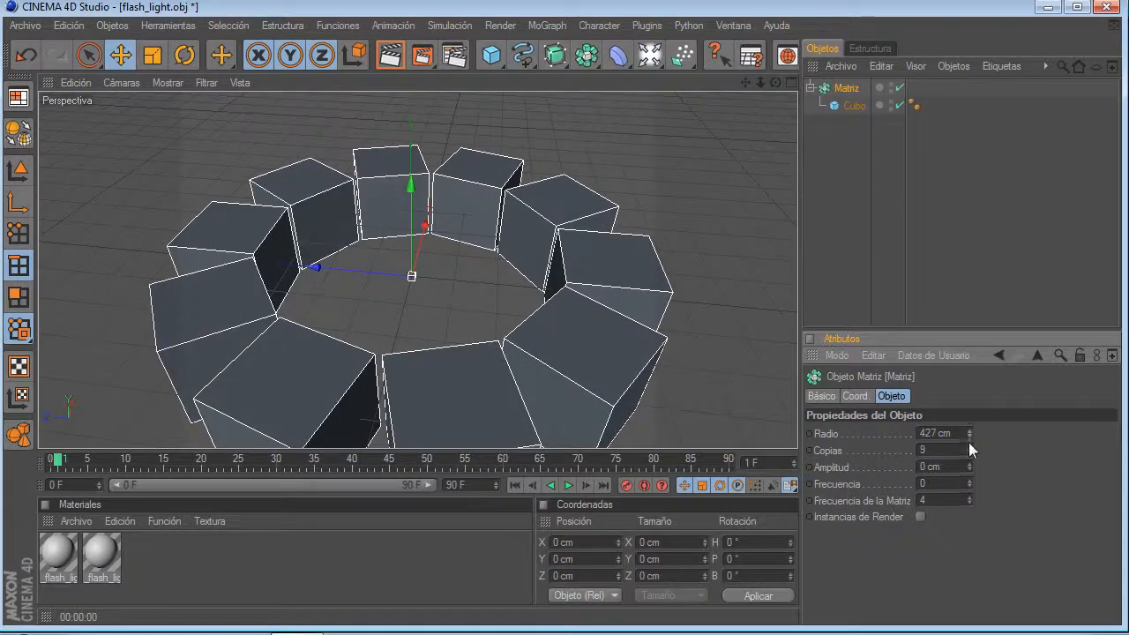
left_click_drag(969, 466, 957, 486)
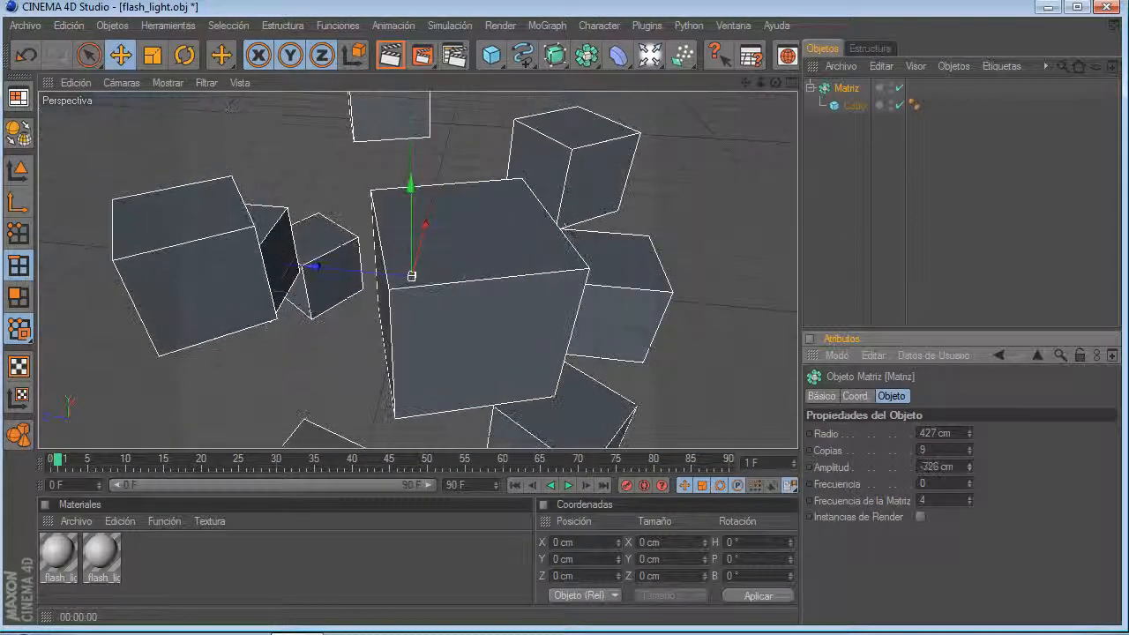
Step: Delete the Matriz array with its cube and add a MoGraph Objeto Clonar to the empty scene
key("Return")
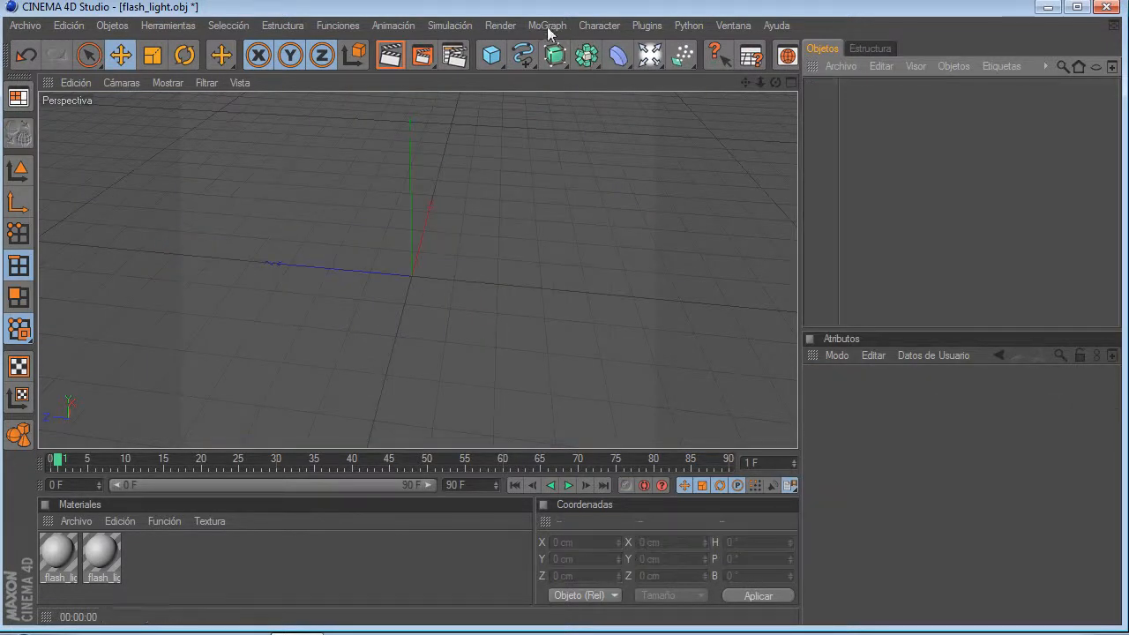
left_click(548, 26)
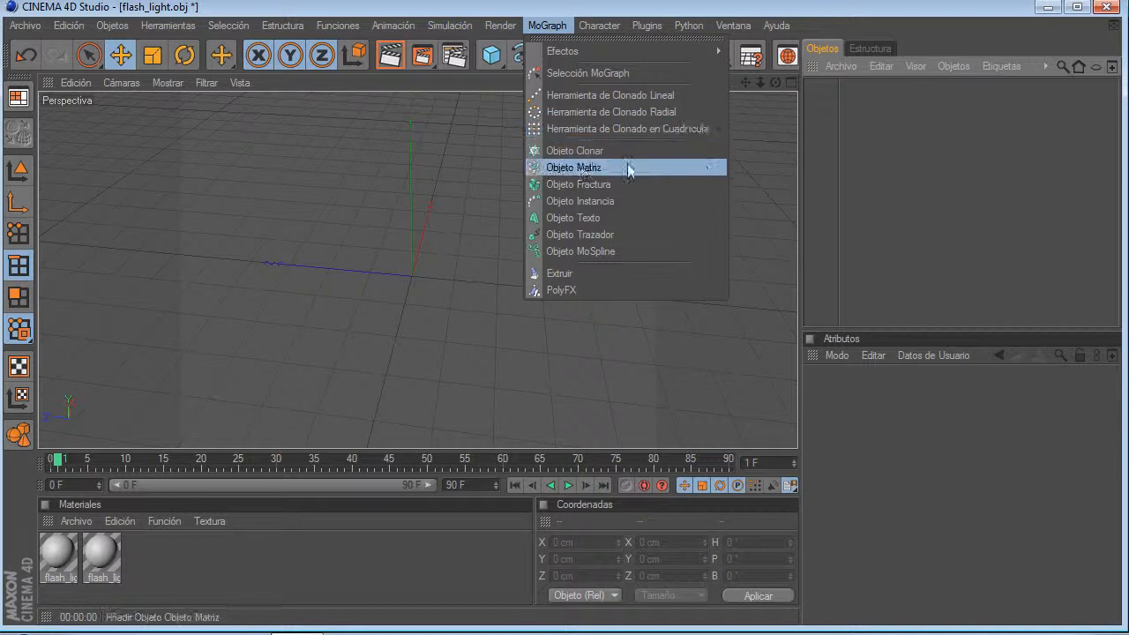
left_click(599, 153)
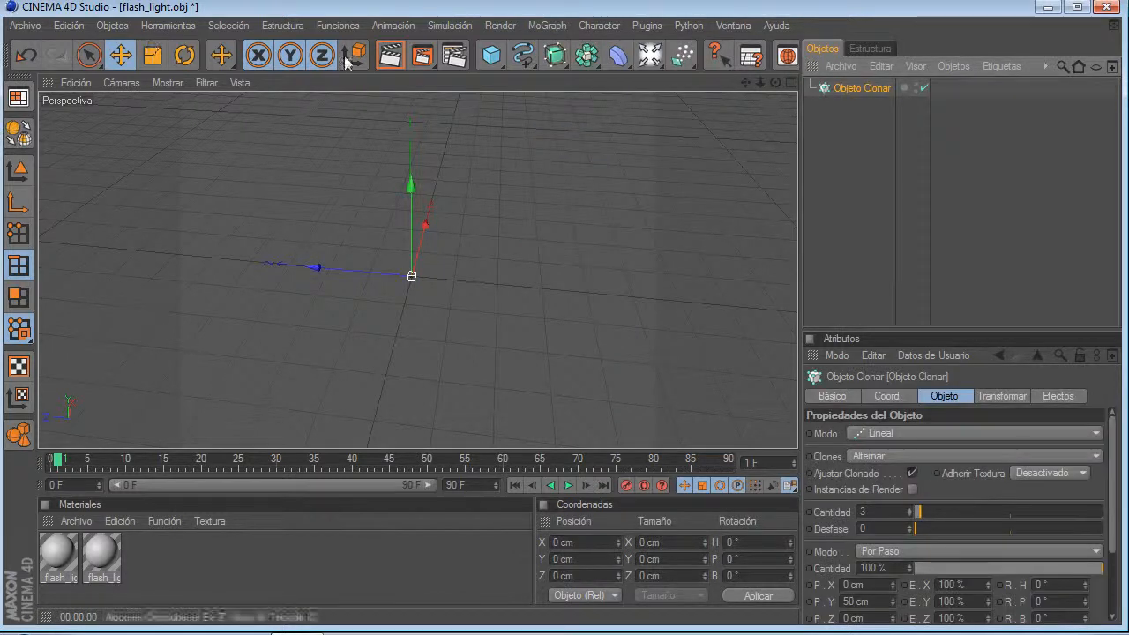
Step: Add a cube, scale it uniformly to 103.5 cm and thin it to 7 cm in X and 8.5 cm in Y
left_click(491, 55)
scroll(450, 232, "up", 3)
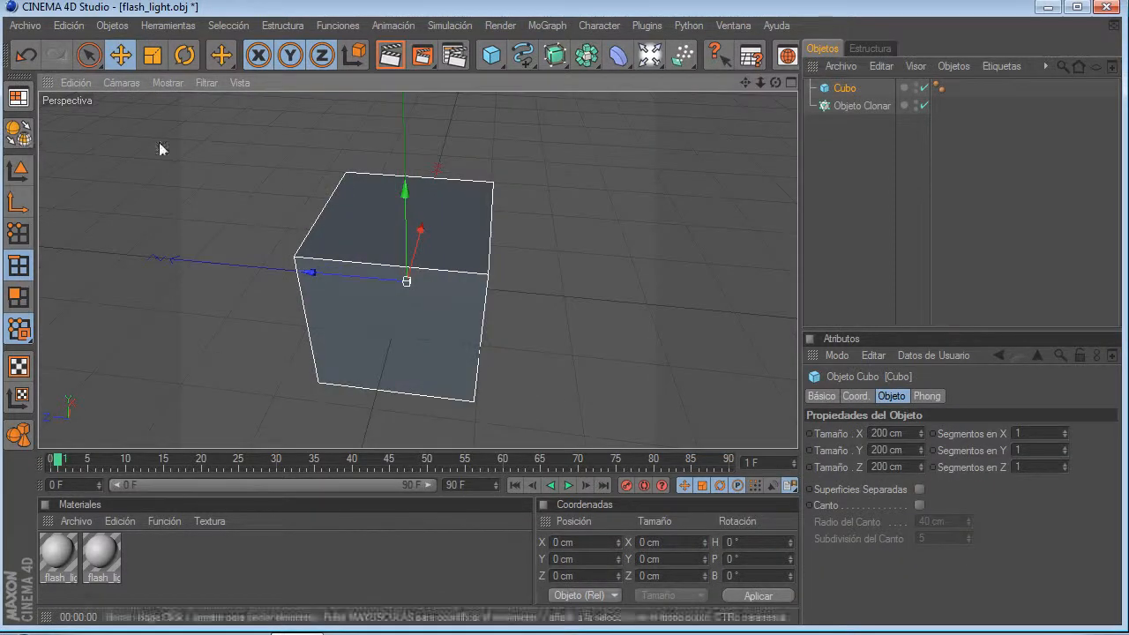
left_click(152, 55)
left_click_drag(405, 188, 407, 281)
left_click(845, 88)
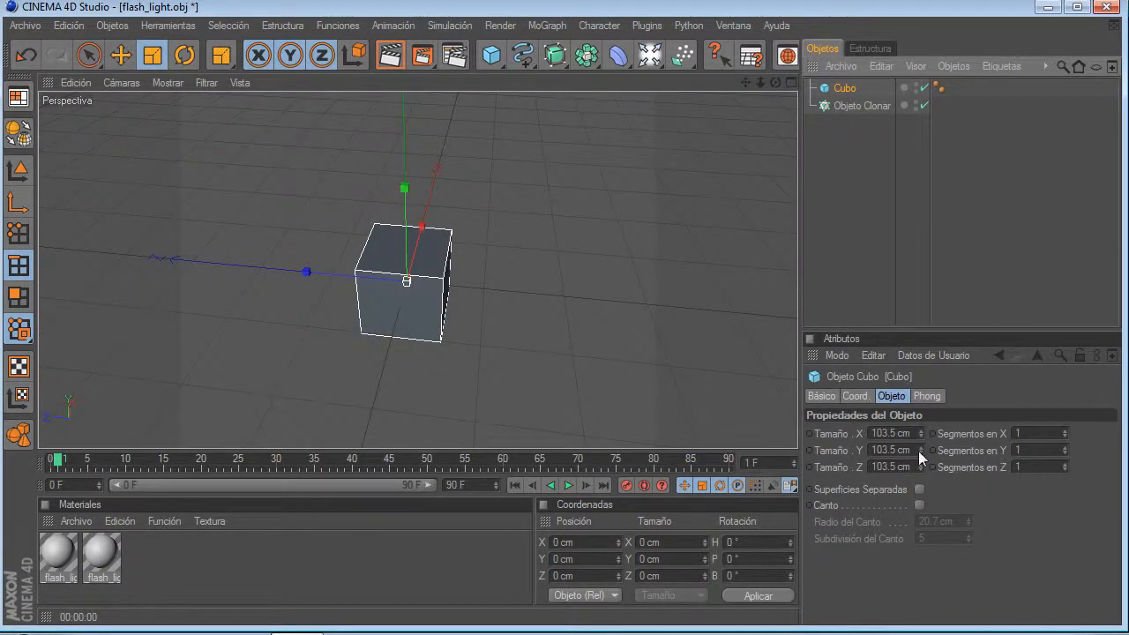
left_click_drag(920, 451, 920, 468)
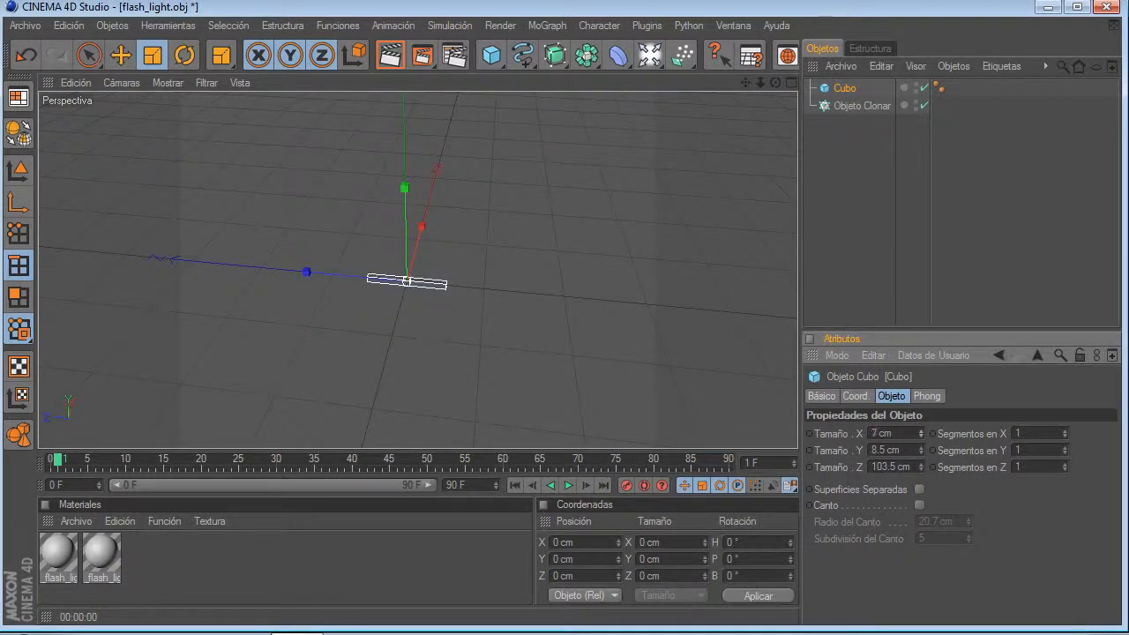
Step: Make the thin cube a child of Objeto Clonar and set the cloner's Cantidad to 10
left_click(844, 88)
left_click_drag(853, 105, 854, 106)
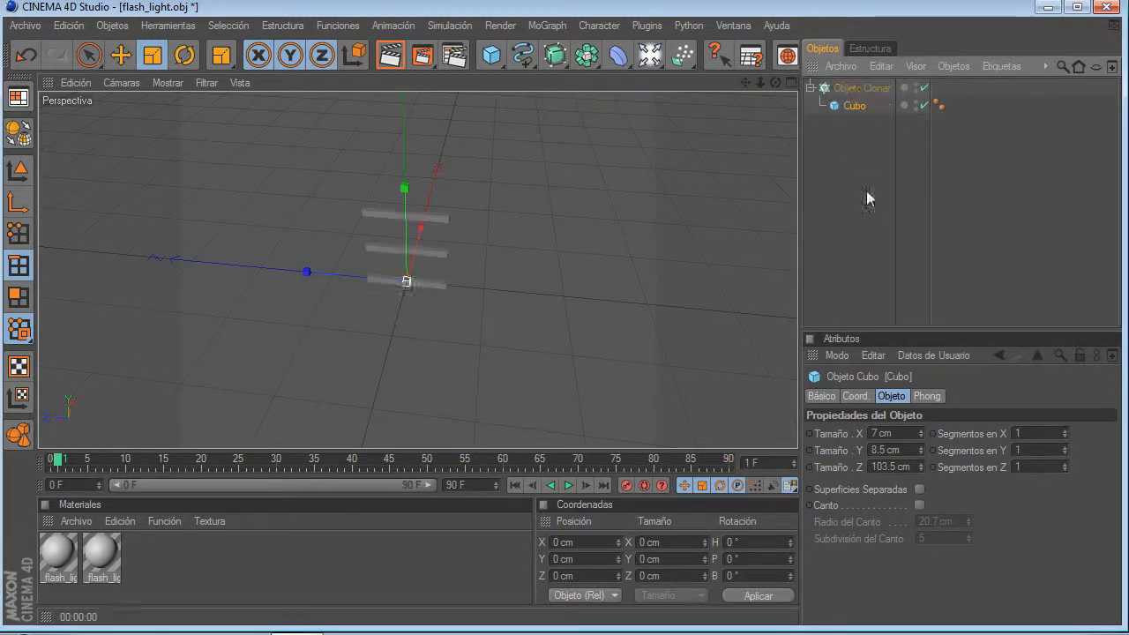
left_click(864, 179)
scroll(524, 254, "up", 3)
mouse_move(775, 82)
left_mouse_down()
mouse_move(847, 106)
mouse_move(807, 78)
mouse_move(851, 108)
left_mouse_up()
left_click(880, 92)
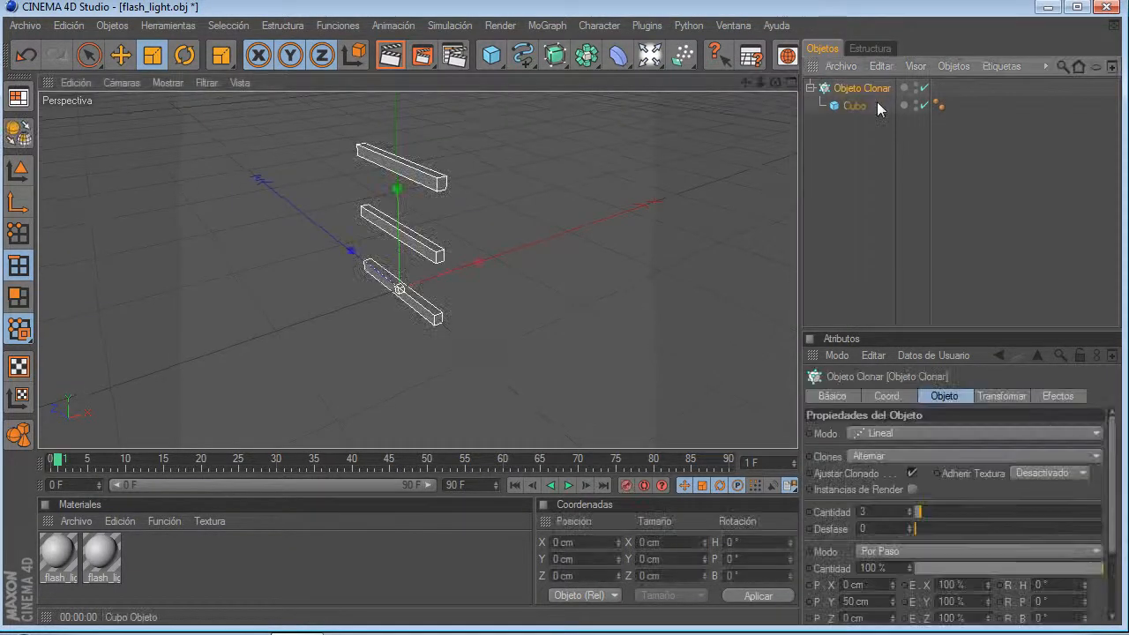
left_click_drag(925, 516, 935, 516)
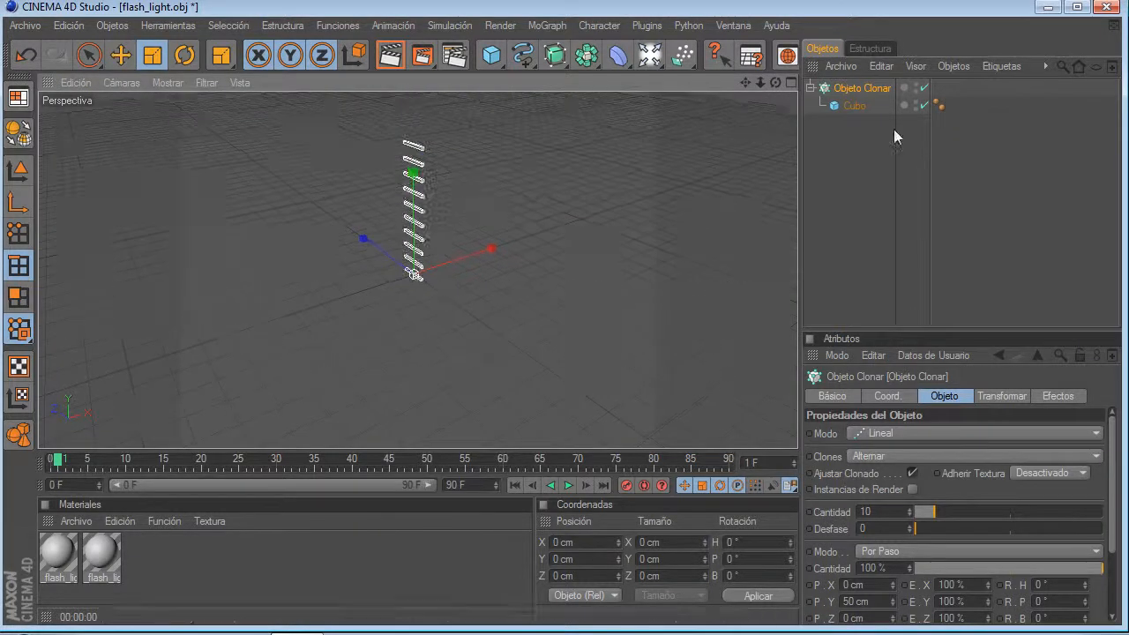
Step: Disable Objeto Clonar, rotate the thin cube about its X axis and enable the cloner again
left_click(923, 88)
left_click(874, 107)
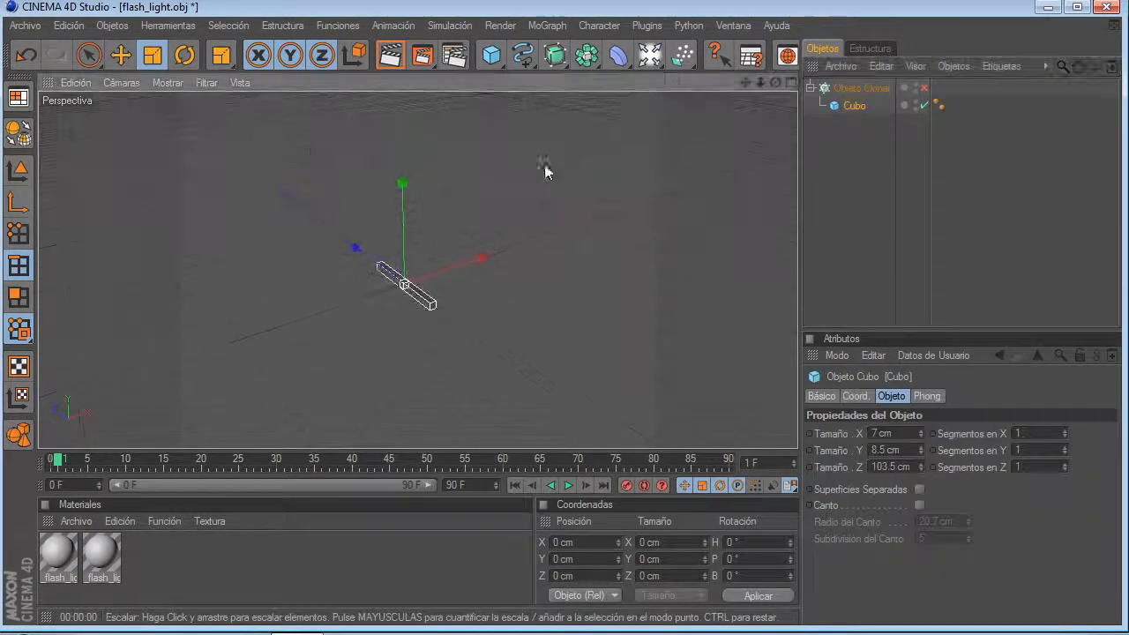
key("r")
left_click_drag(407, 260, 402, 218)
left_click(128, 62)
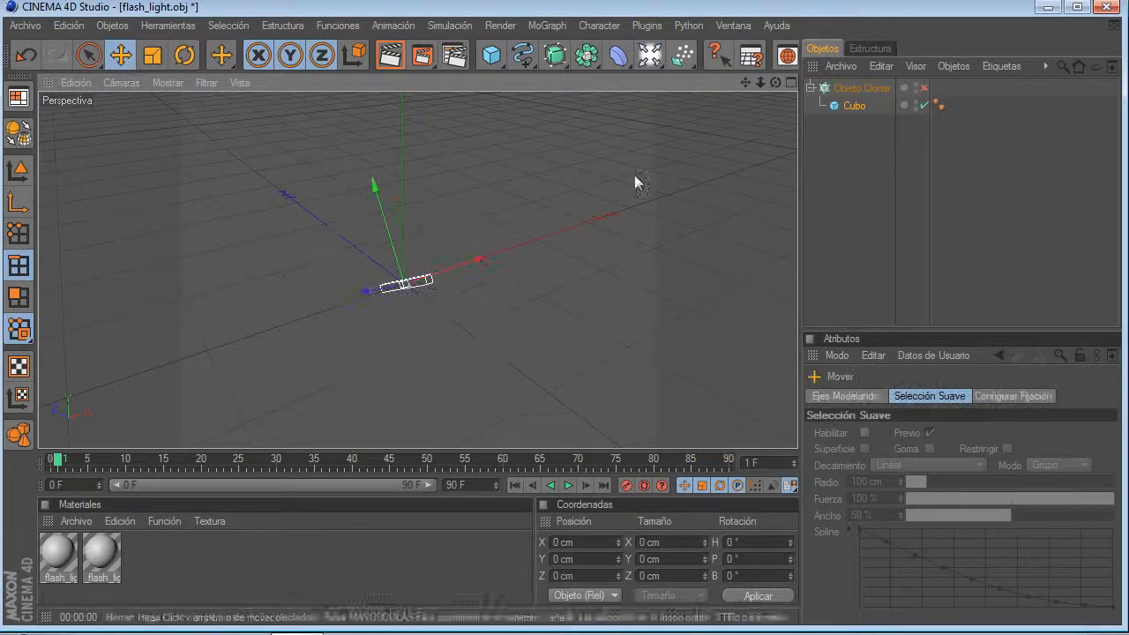
left_click(845, 157)
left_click(923, 87)
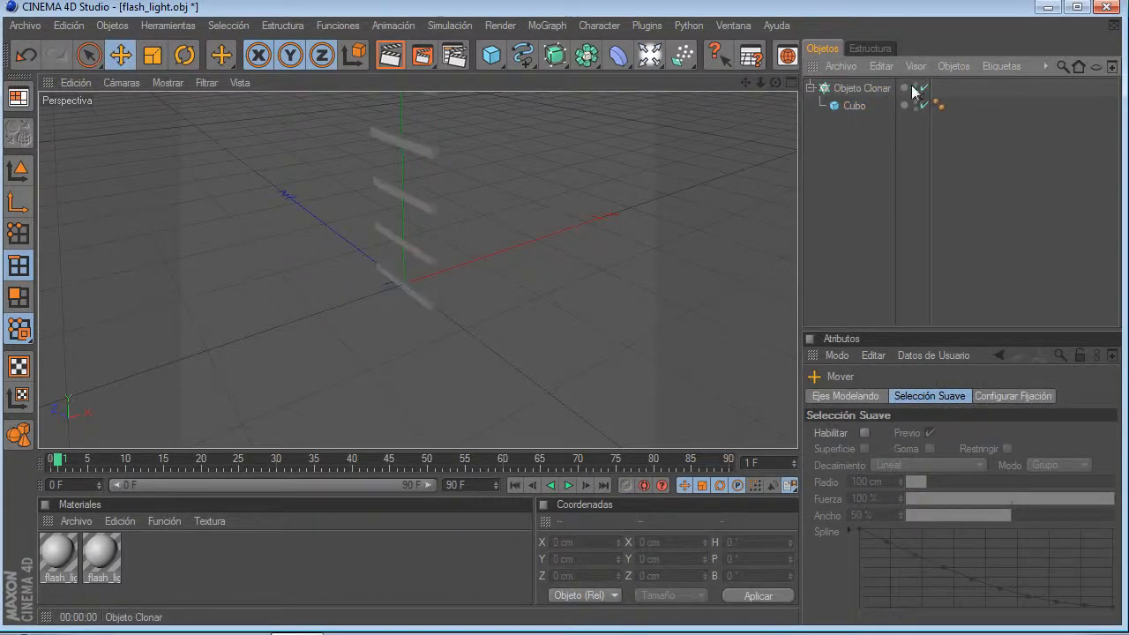
Step: Examine the Clones and Modo options available in the properties of Objeto Clonar
left_click(853, 89)
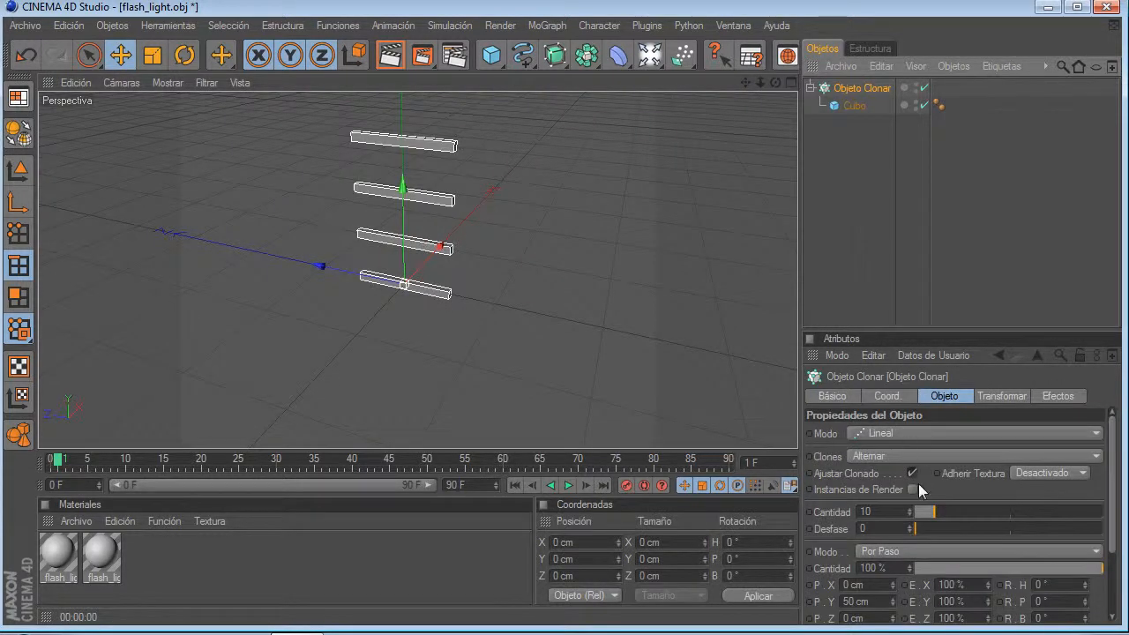
left_click(885, 459)
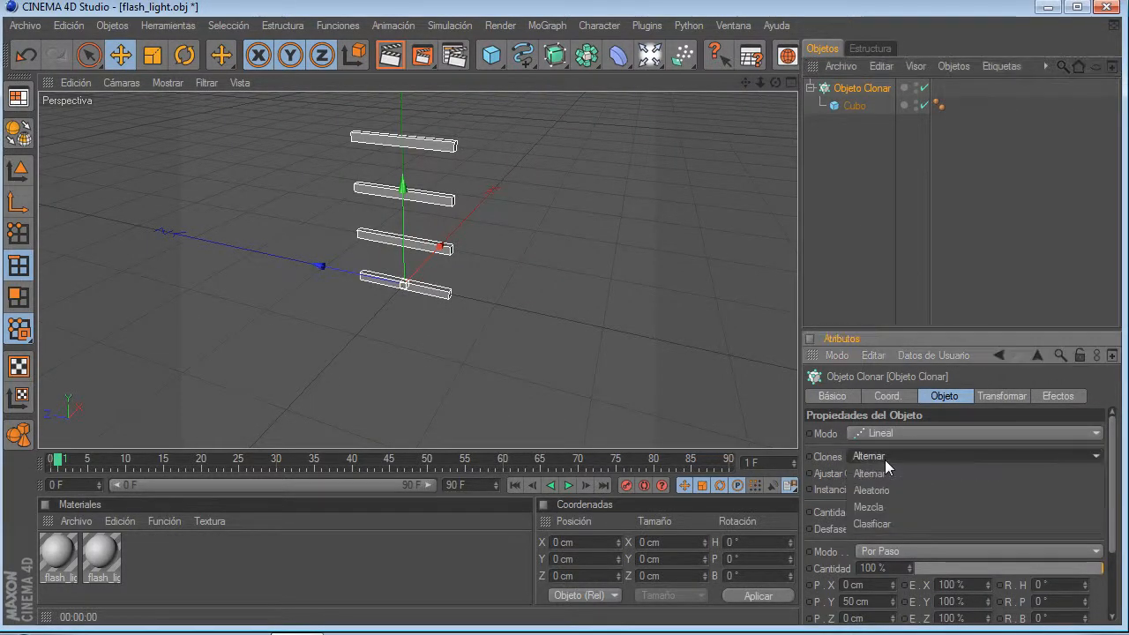
left_click(885, 435)
left_click(885, 435)
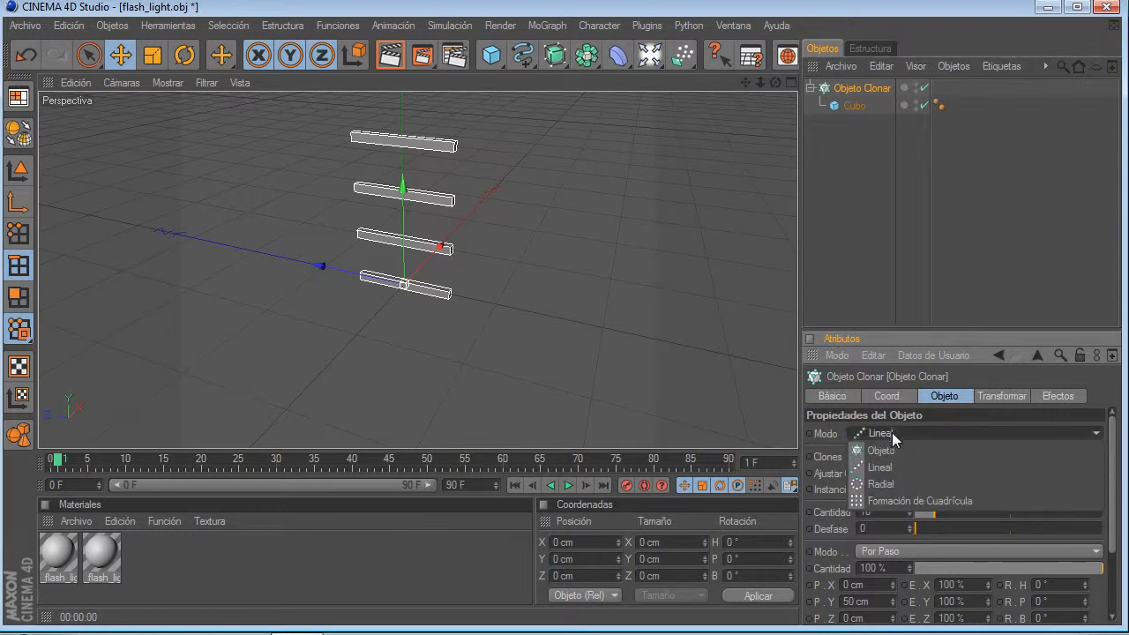
left_click(892, 433)
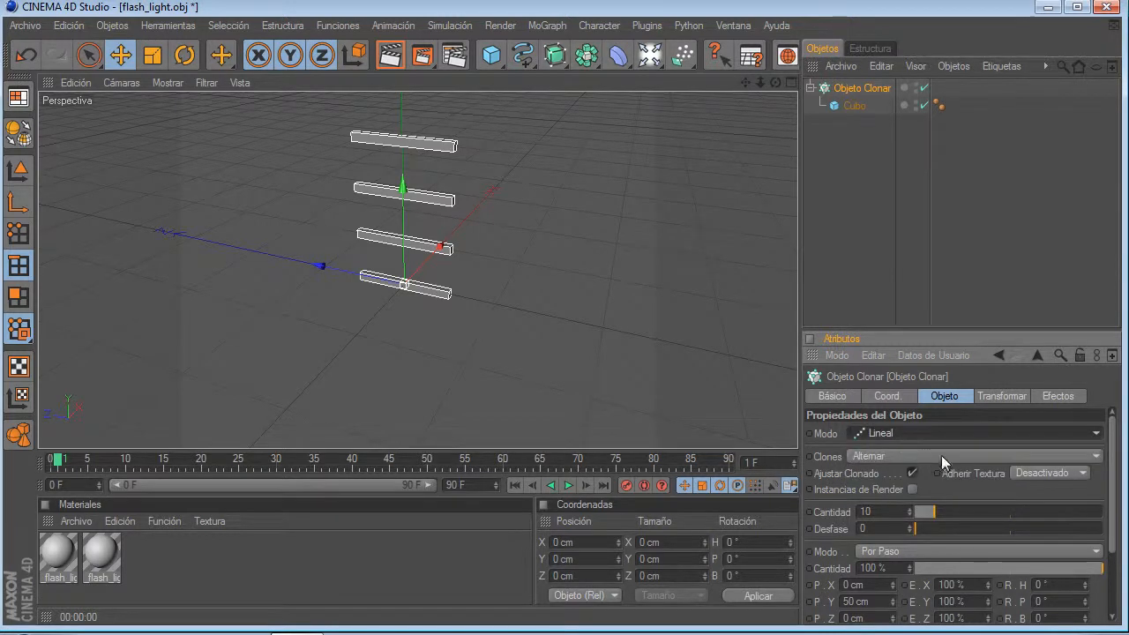
left_click(883, 550)
left_click(903, 560)
Step: Keep Modo de Paso on Valor Único, set the cloner's Tamaño de Paso to 98 % and inspect the clone stack
scroll(927, 547, "down", 2)
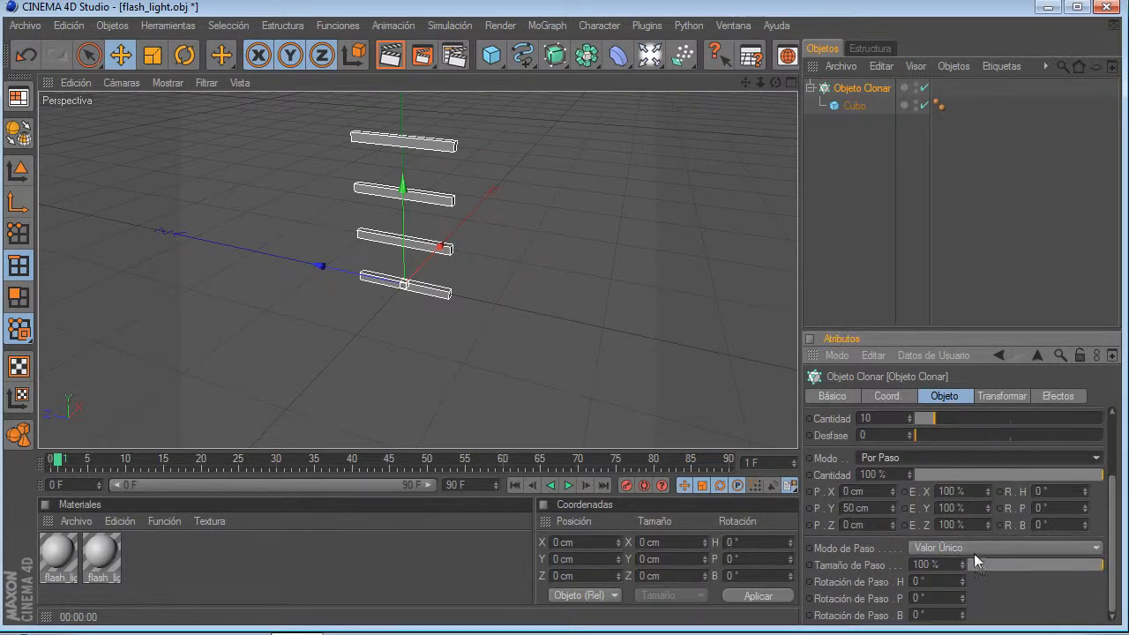
left_click(969, 549)
left_click(1015, 613)
scroll(1015, 569, "down", 2)
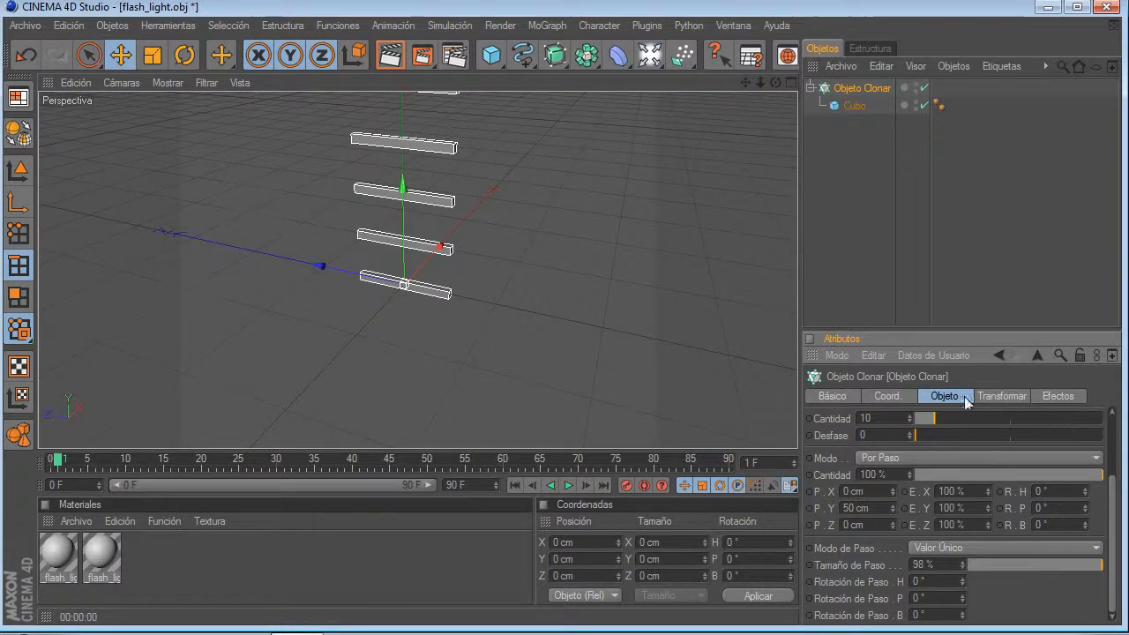
mouse_move(610, 385)
left_mouse_down("alt")
mouse_move(565, 335)
mouse_move(564, 285)
left_mouse_up("alt")
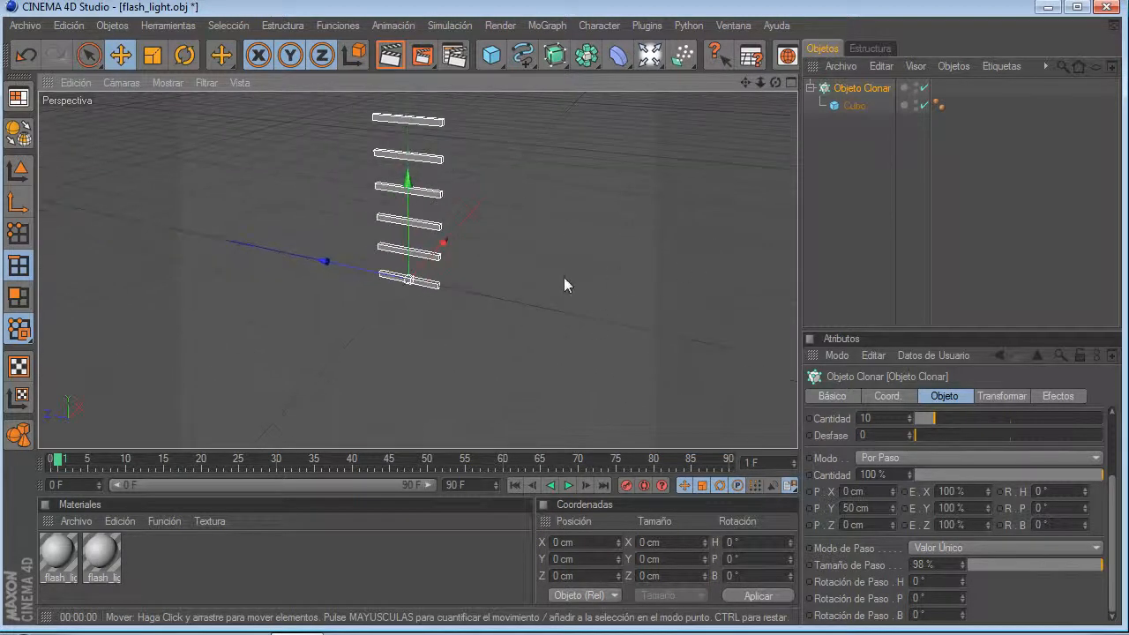
Step: Switch the cloner's Modo to Radial
scroll(890, 445, "up", 3)
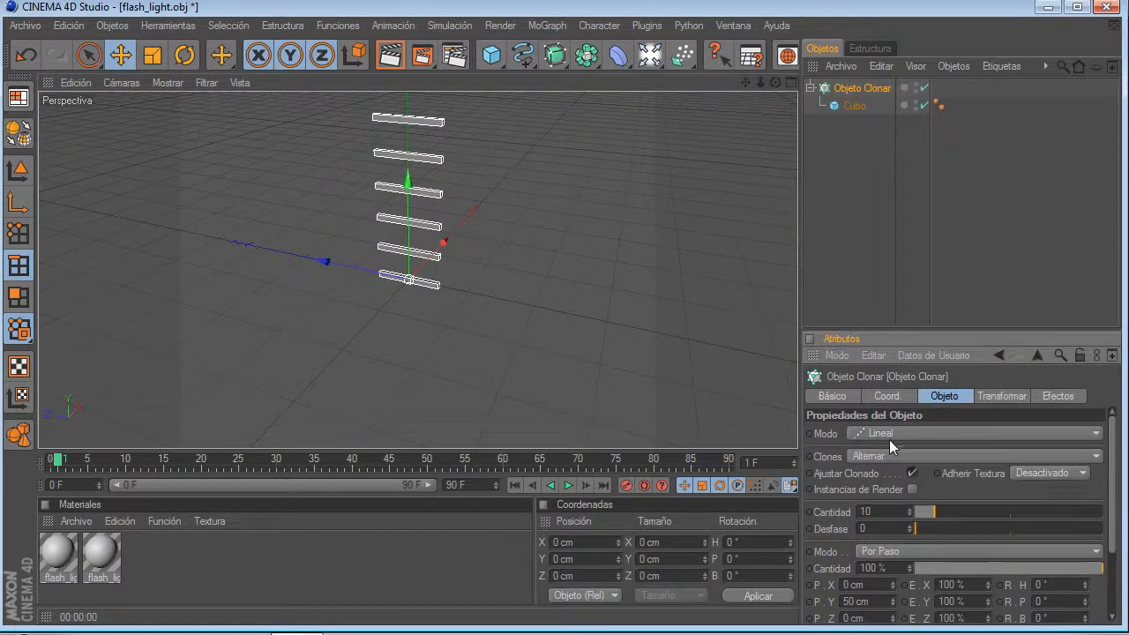
left_click(889, 433)
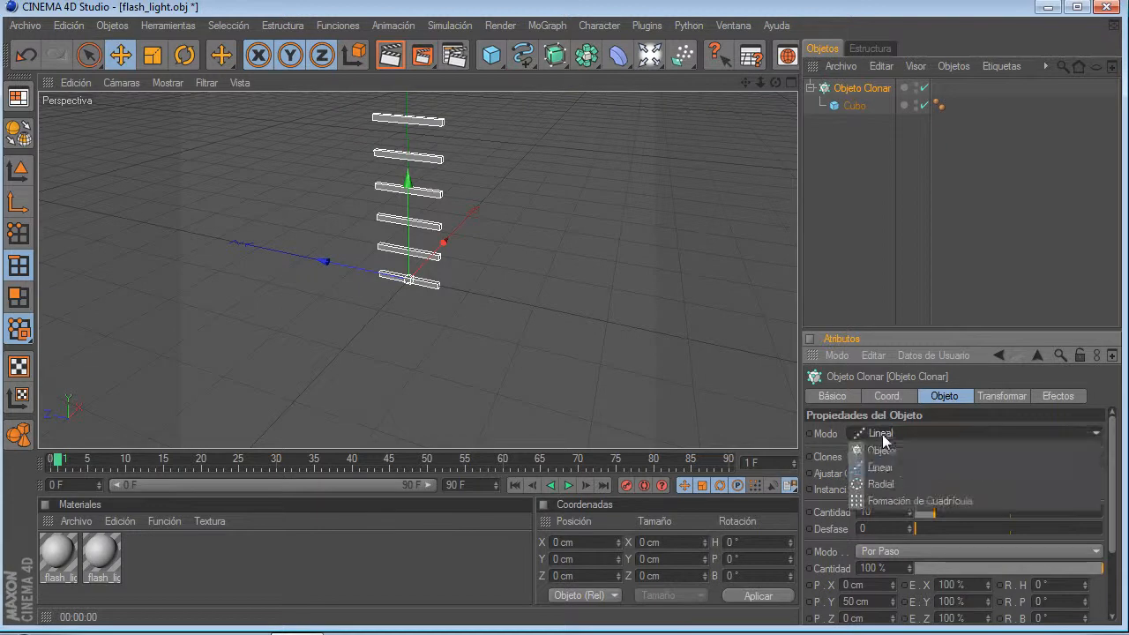
left_click(874, 484)
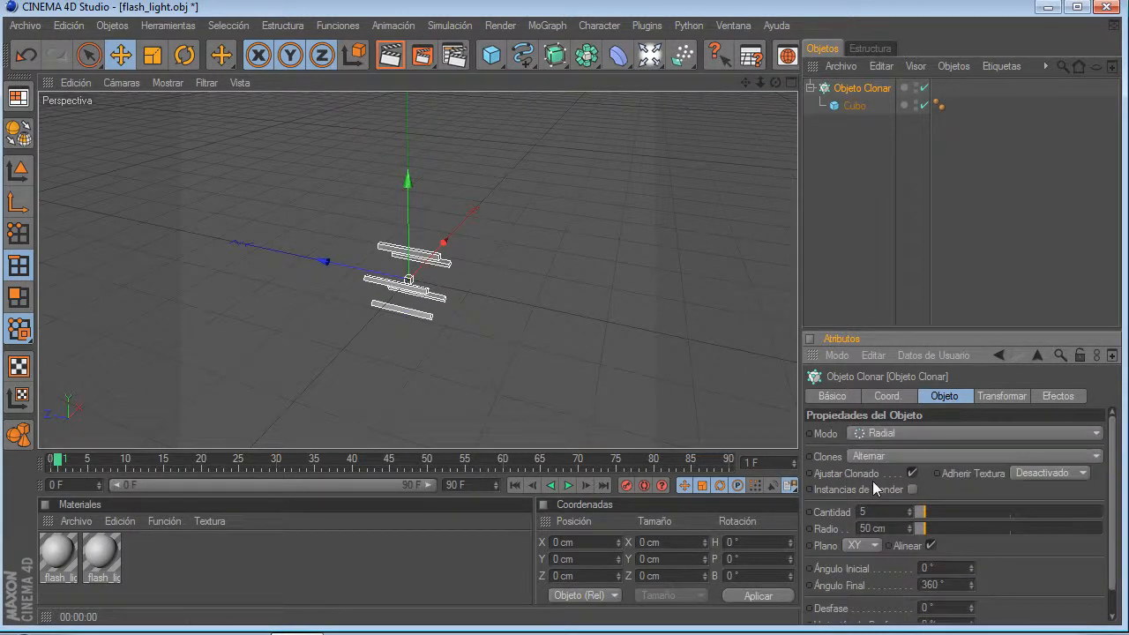
Step: Switch the cloner's Modo to Formación de Cuadrícula and inspect the grid of clones from another angle
scroll(617, 335, "up", 2)
left_click(878, 433)
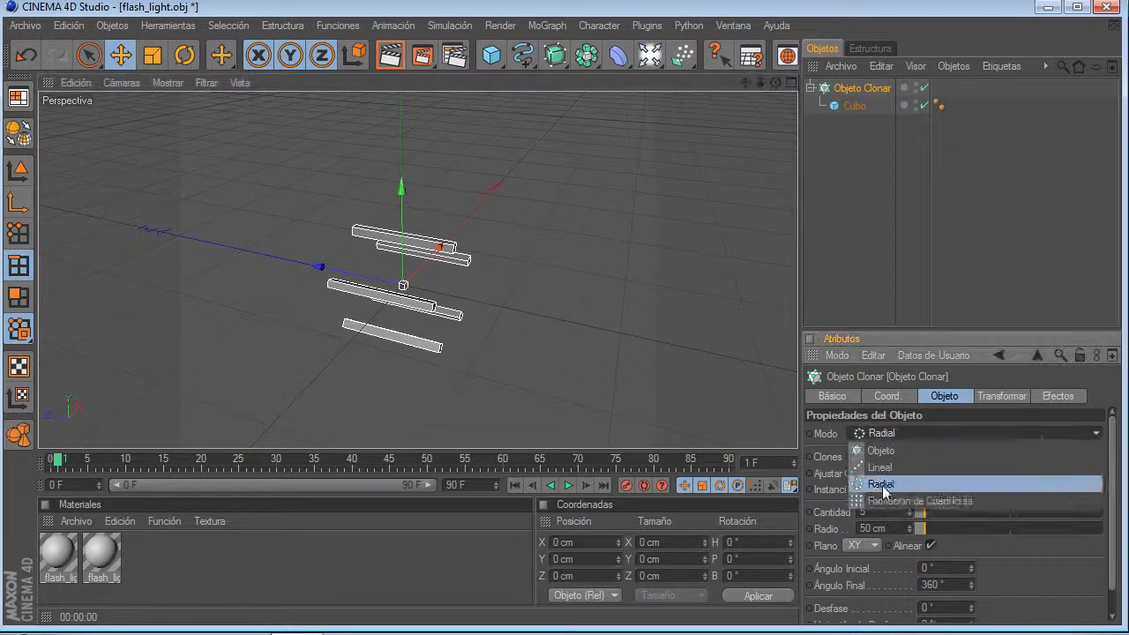
left_click(883, 500)
scroll(651, 256, "down", 2)
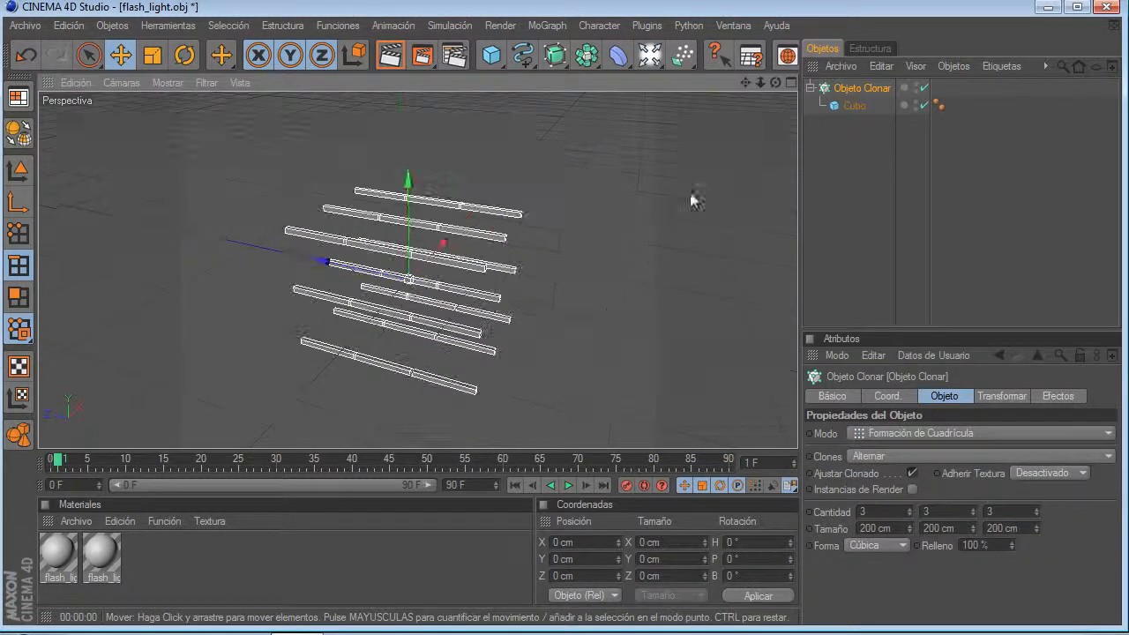
mouse_move(778, 80)
left_mouse_down()
mouse_move(706, 75)
mouse_move(741, 124)
mouse_move(710, 66)
mouse_move(750, 128)
mouse_move(776, 84)
left_mouse_up()
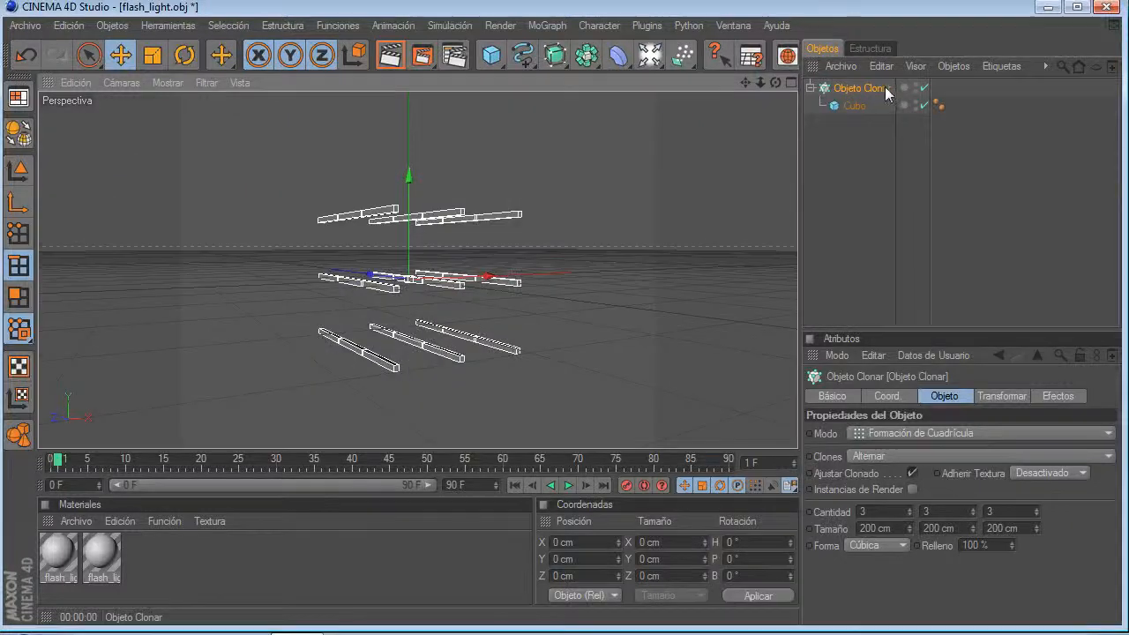
Step: Delete Objeto Clonar with its cube, and add a Luz light and a Suelo floor to the scene
left_click(883, 86)
key("Delete")
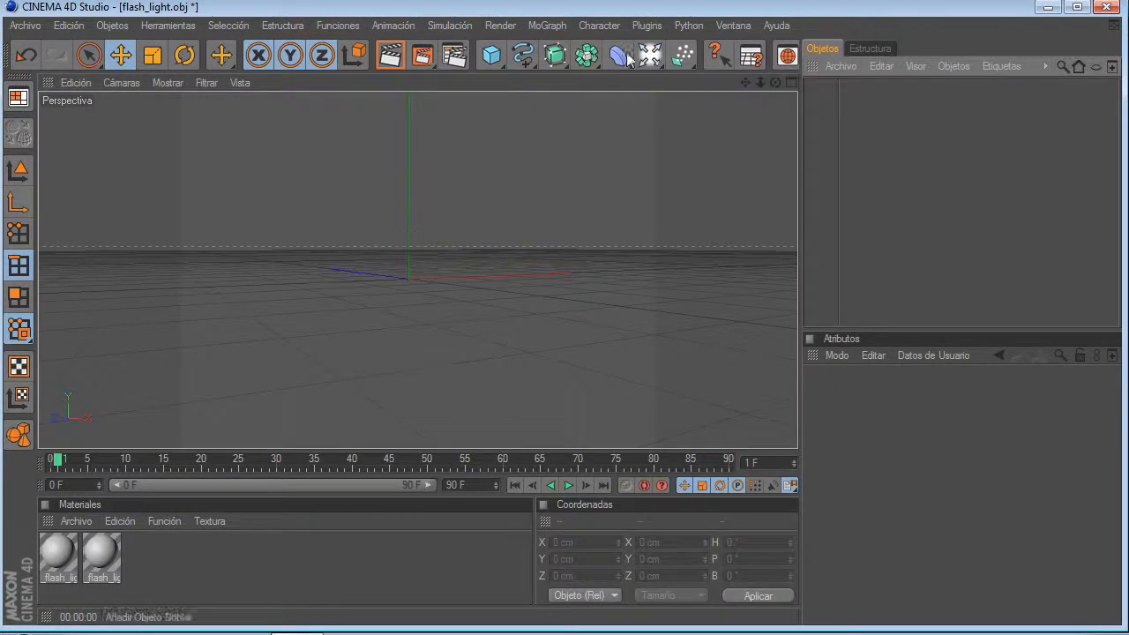
left_click_drag(618, 67, 602, 112)
left_click_drag(642, 66, 833, 199)
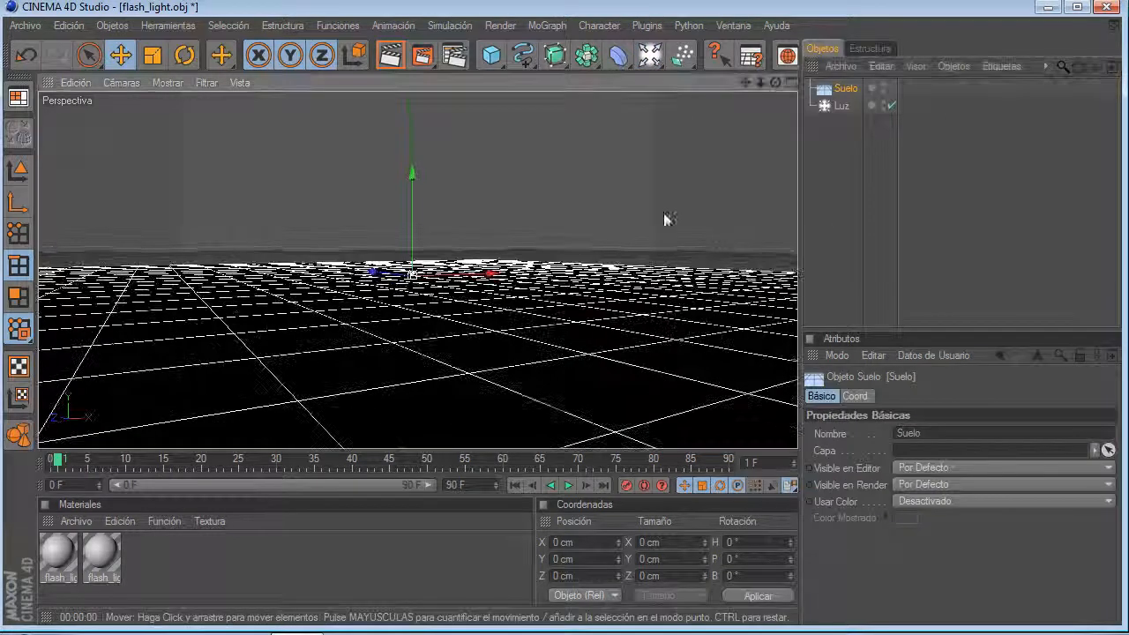
Step: Raise the Luz light along Y above the floor and add a default 200 cm cube beneath it
left_click(835, 108)
left_click_drag(447, 217, 448, 271, "alt")
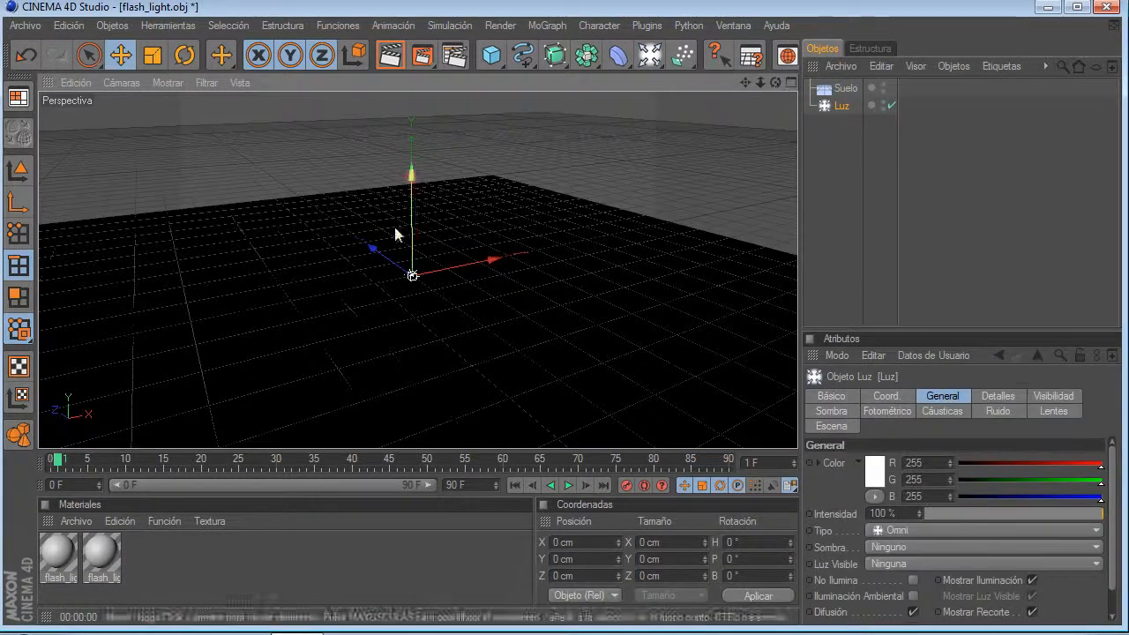
left_click_drag(408, 219, 412, 132)
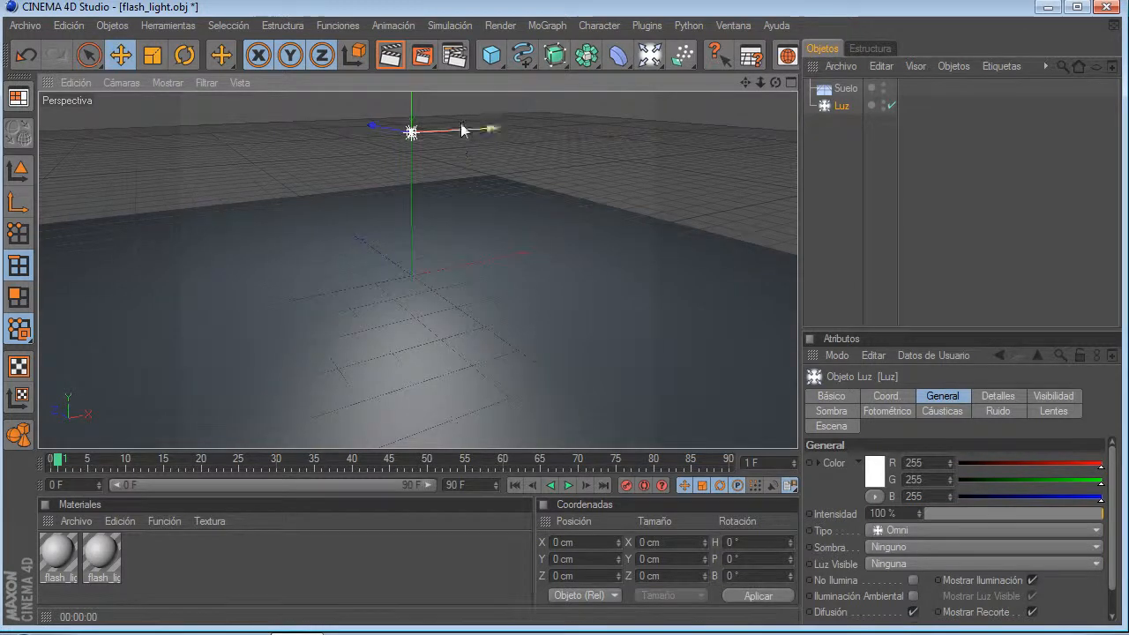
left_click(491, 55)
scroll(367, 227, "up", 1)
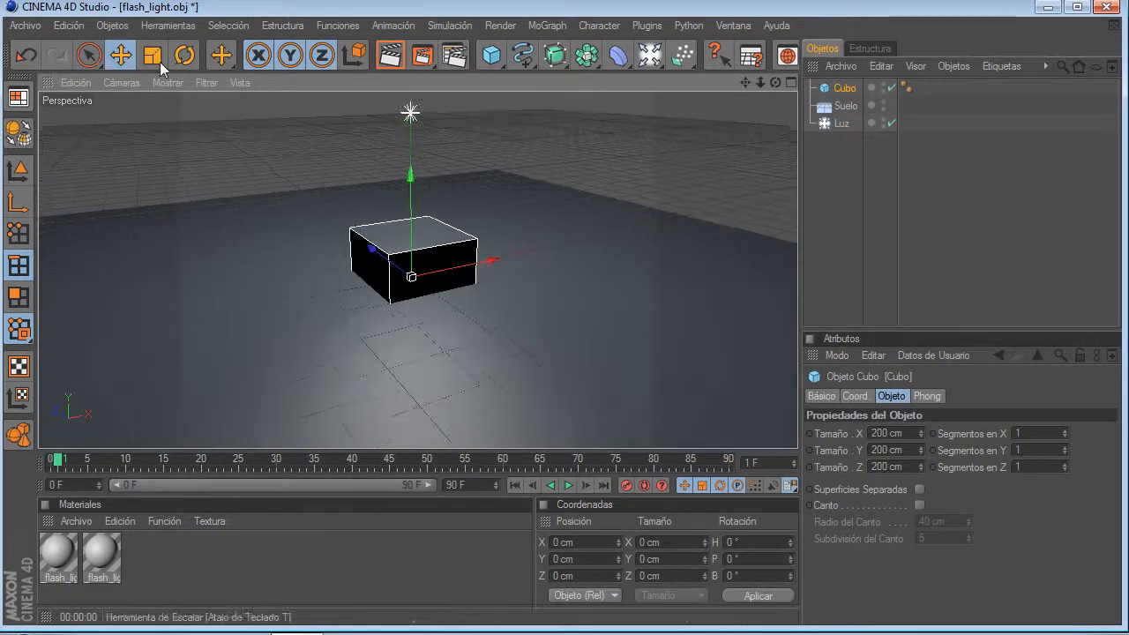
Step: Scale the cube down uniformly and raise it along Y so it floats between the floor and the light
left_click(154, 59)
left_click_drag(415, 287, 177, 116)
key("e")
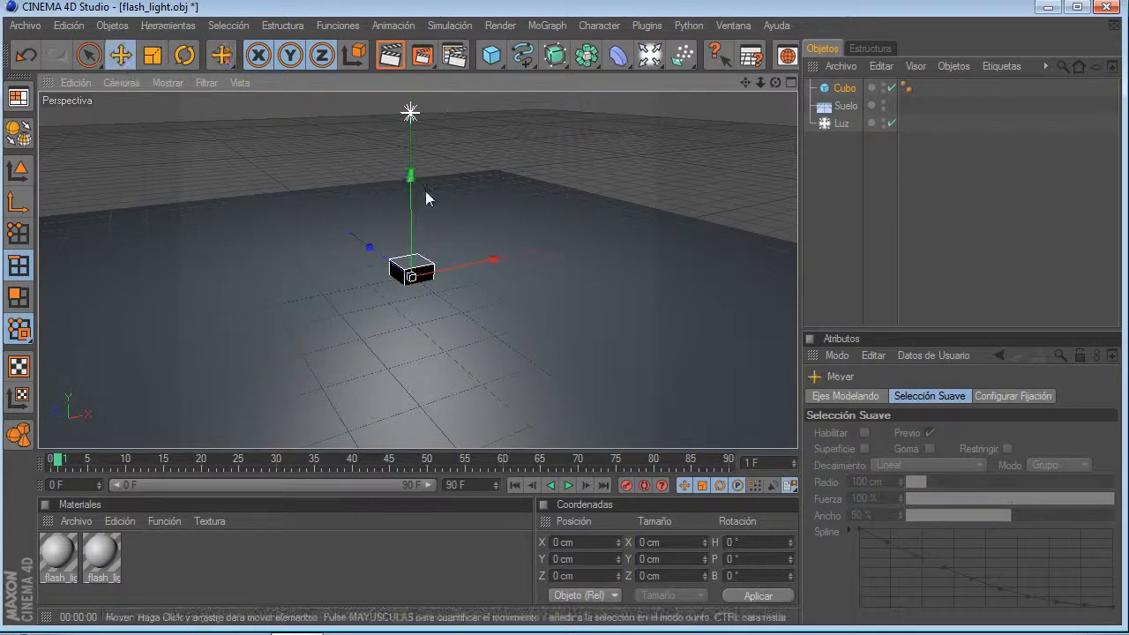
left_click_drag(413, 196, 411, 108)
Step: Set the Luz light's Sombra to Mapa de Sombras (Suave) and render the perspective view
left_click(843, 124)
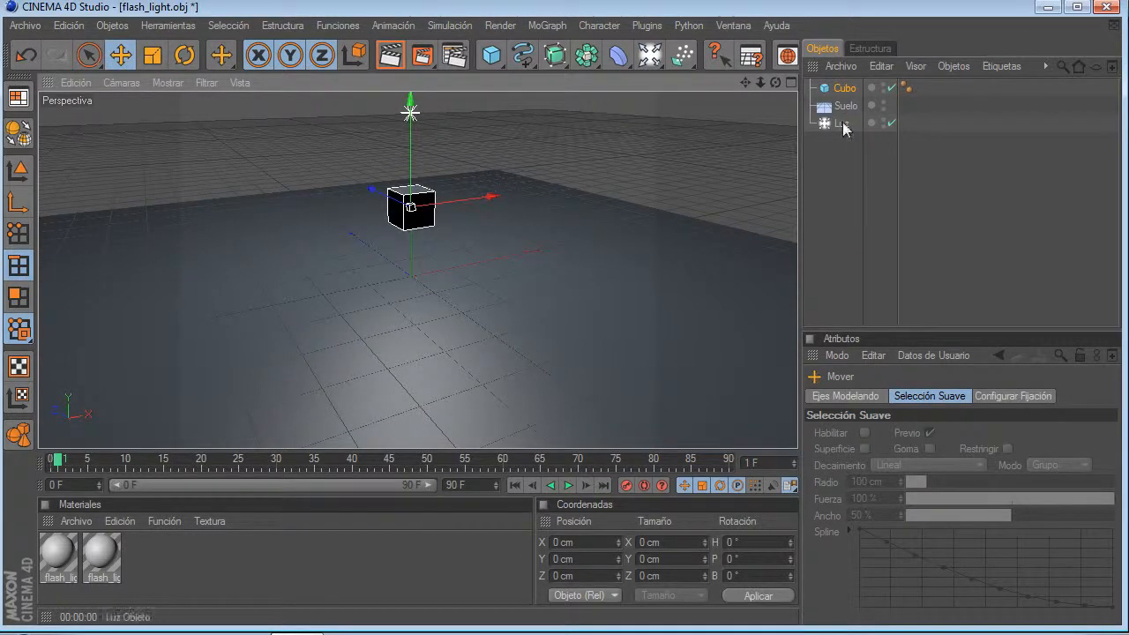
left_click(886, 548)
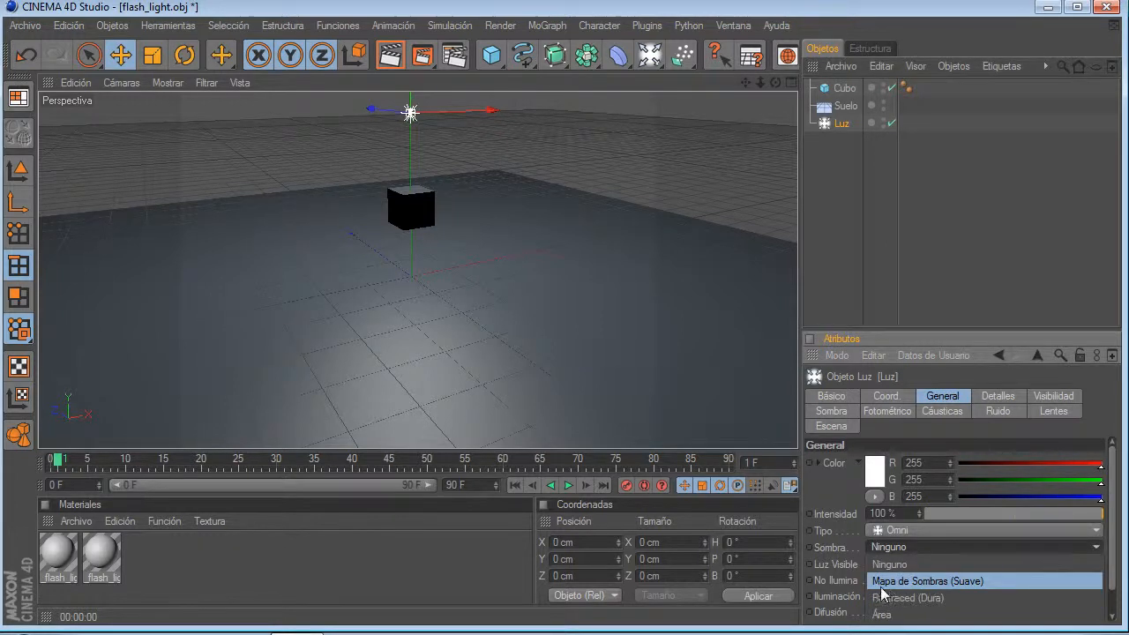
left_click(905, 584)
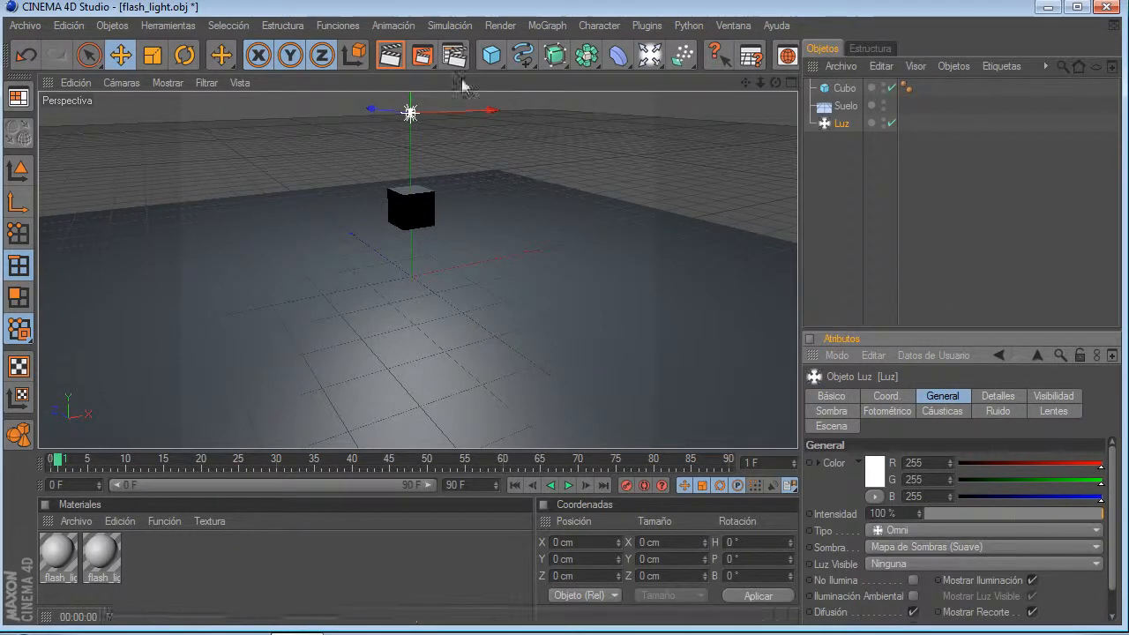
left_click(392, 56)
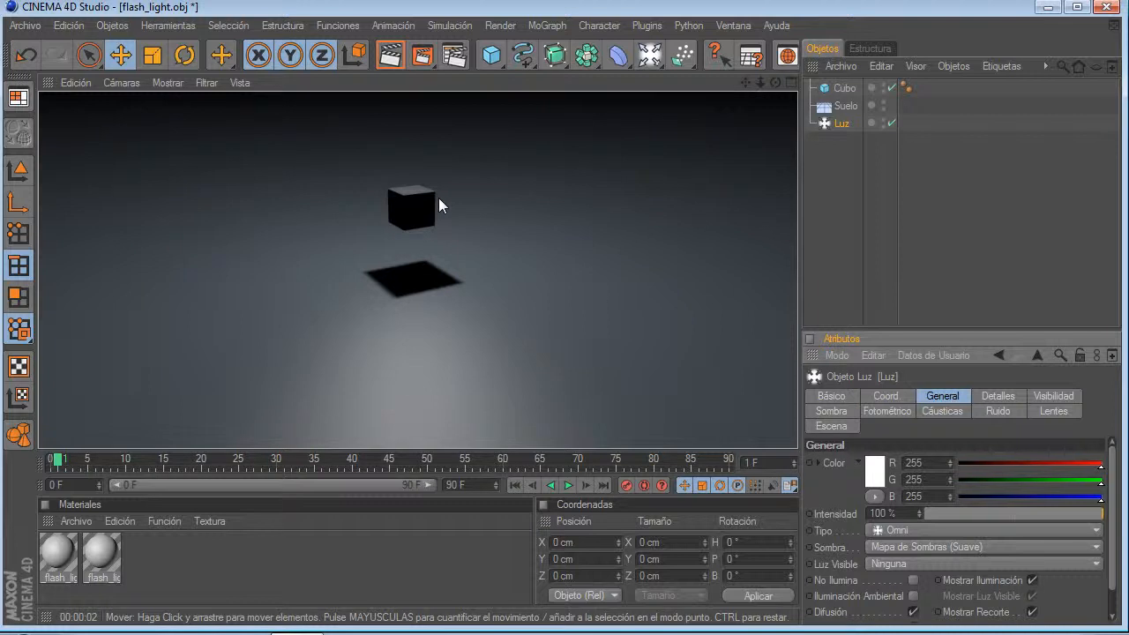
Step: Delete the cube, floor and light from the scene and add an Esfera primitive with a 100 cm radius
left_click_drag(775, 83, 783, 95)
left_click_drag(881, 223, 847, 85)
key("Delete")
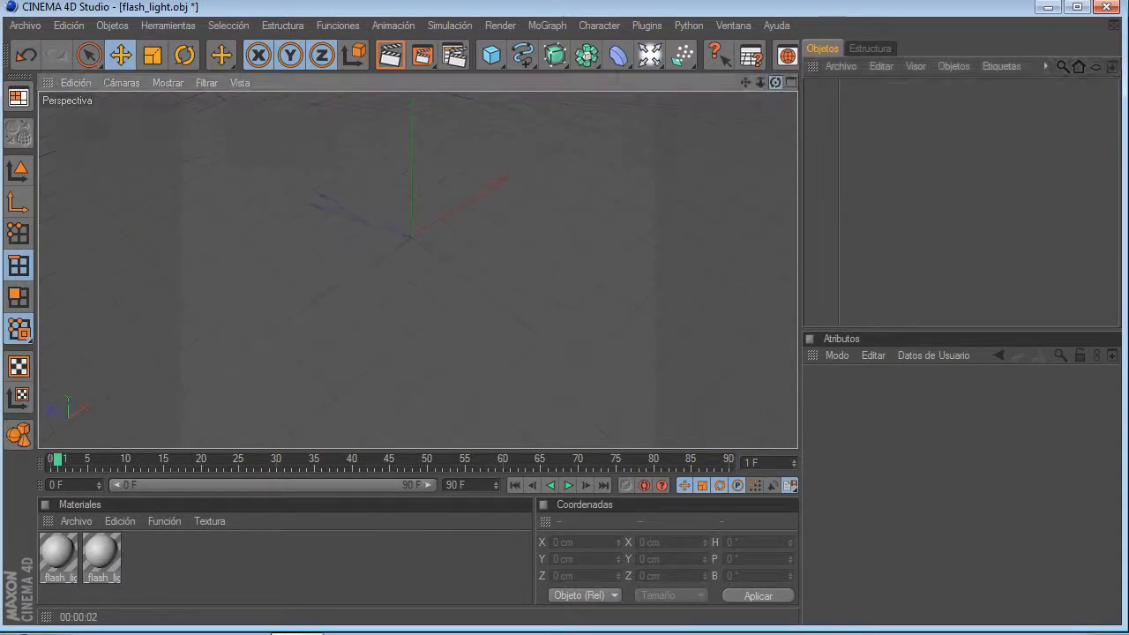
left_click(491, 55)
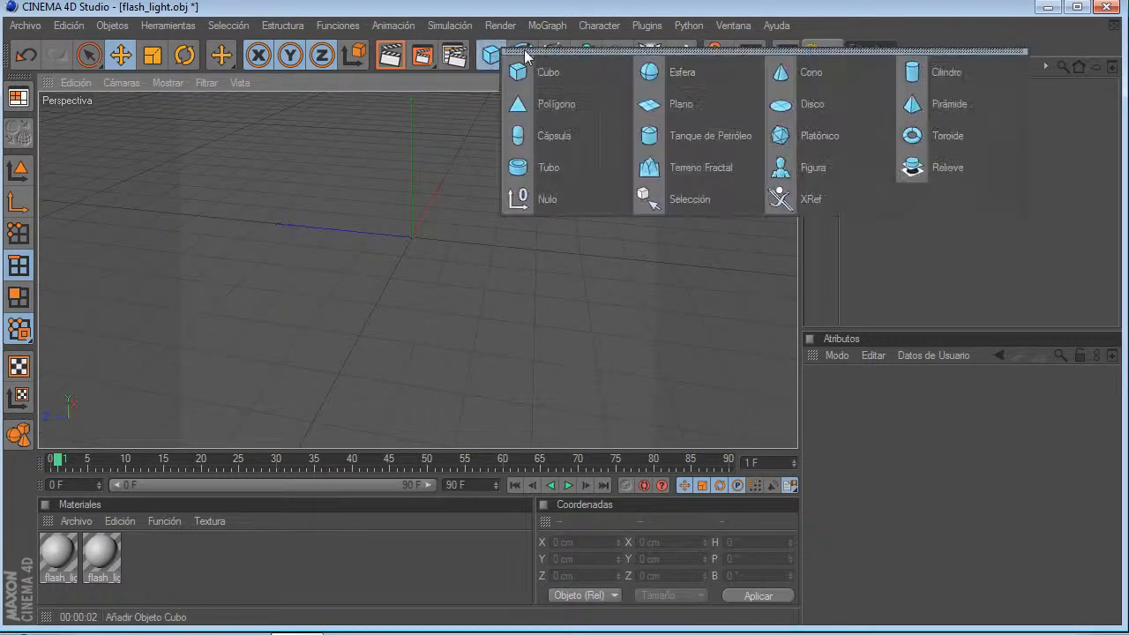
left_click(667, 72)
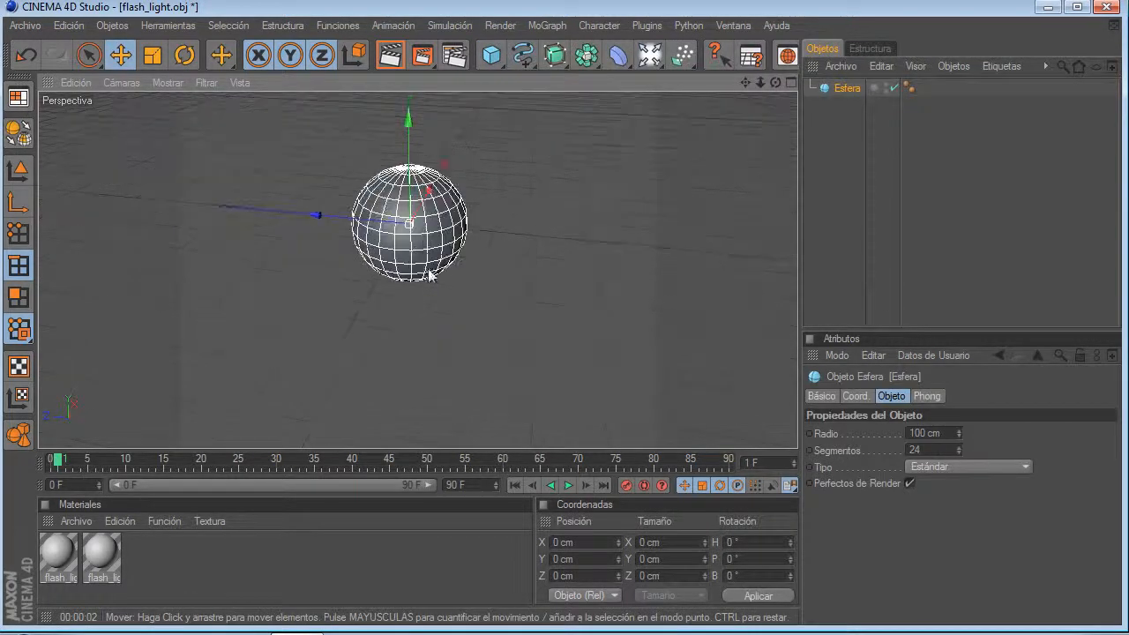
Step: From frame 0, enable automatic keyframing, move the sphere along Z, and record keyframes at frames 0, 21 and 47
left_click_drag(63, 461, 47, 458)
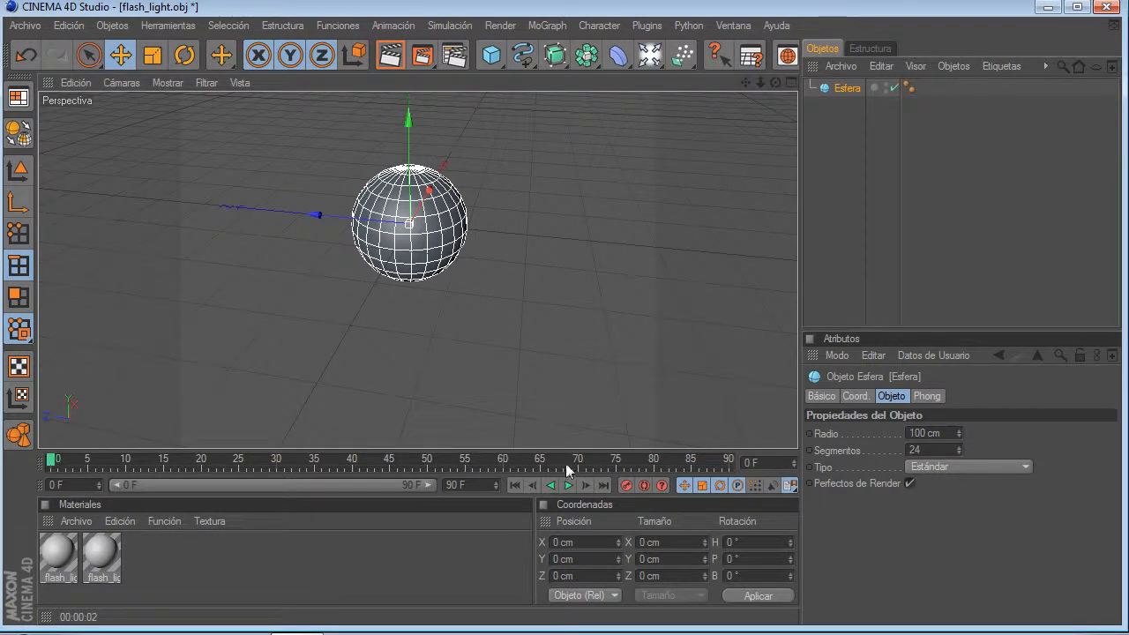
left_click(644, 486)
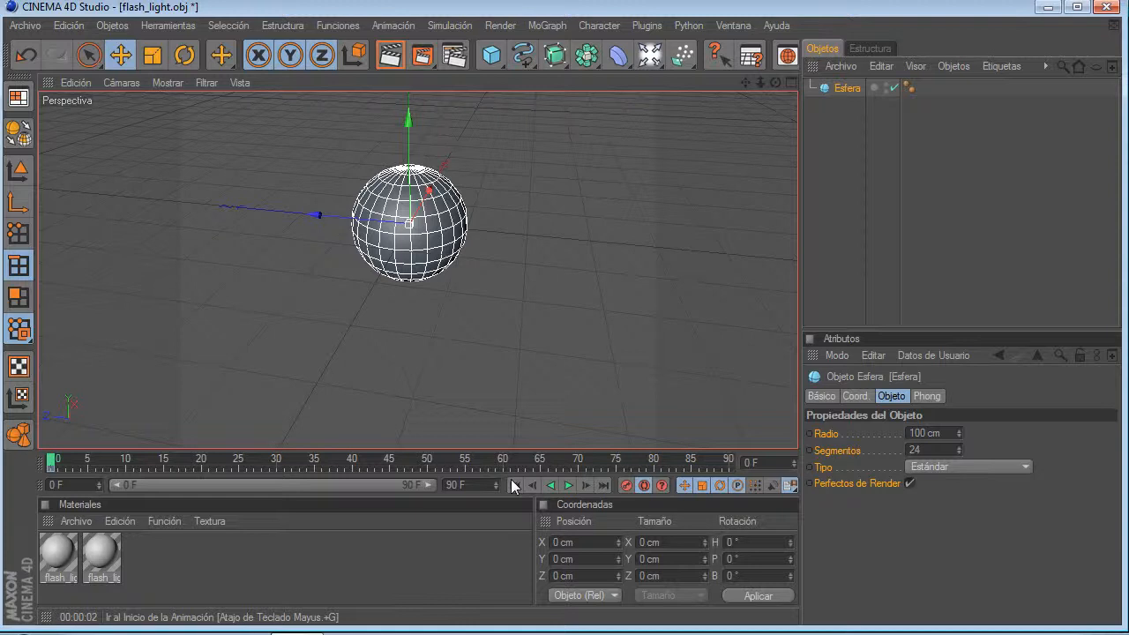
left_click_drag(318, 215, 137, 199)
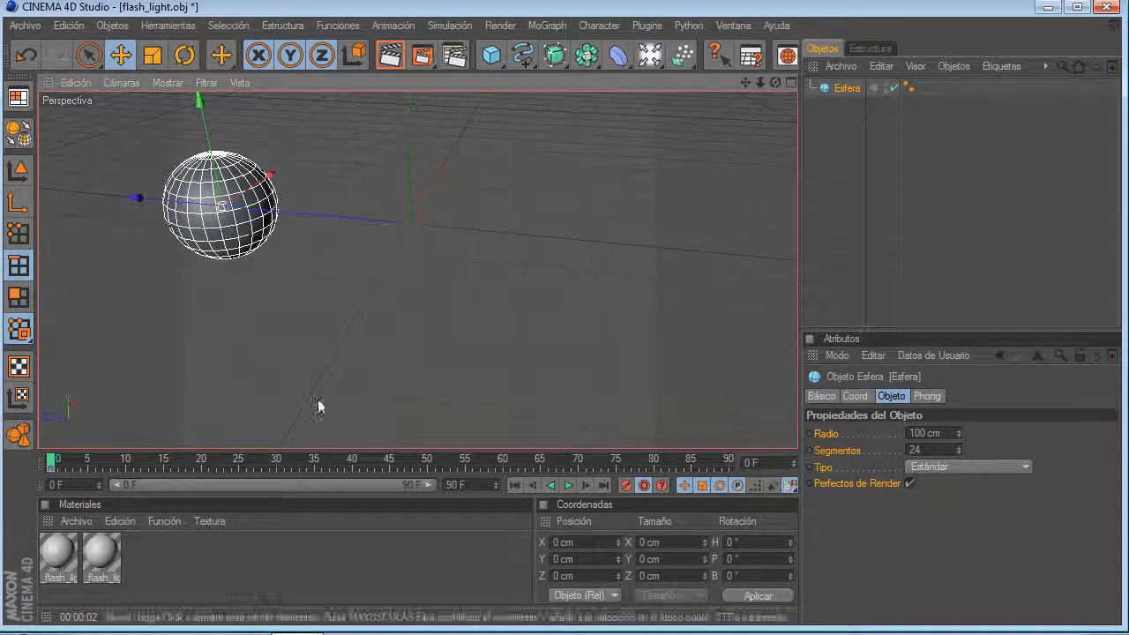
left_click(67, 464)
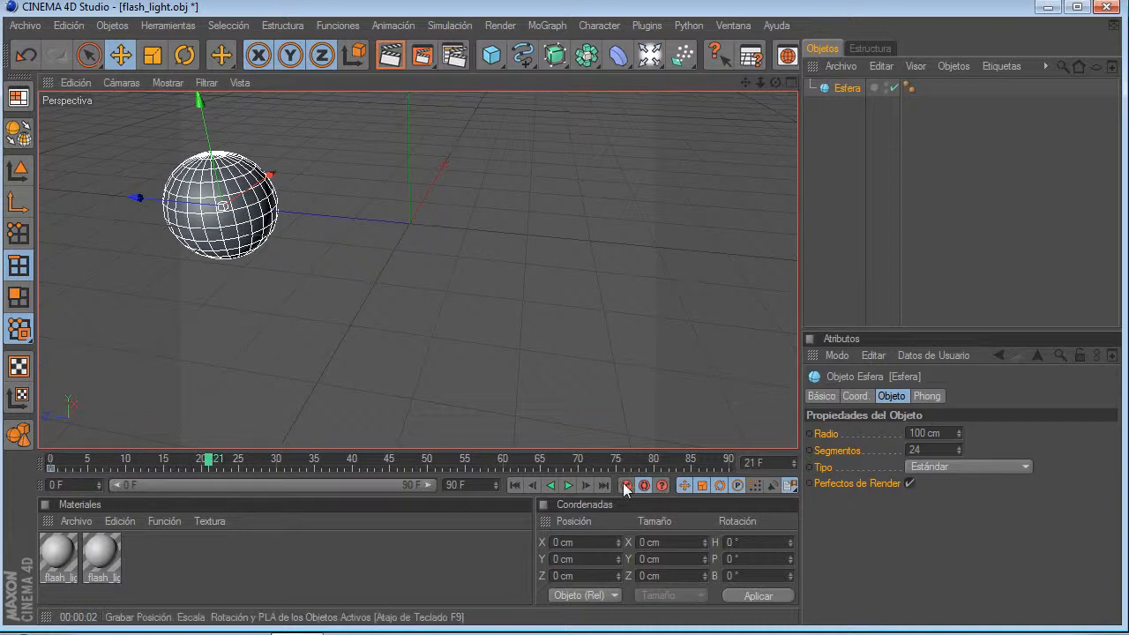
left_click_drag(216, 467, 408, 467)
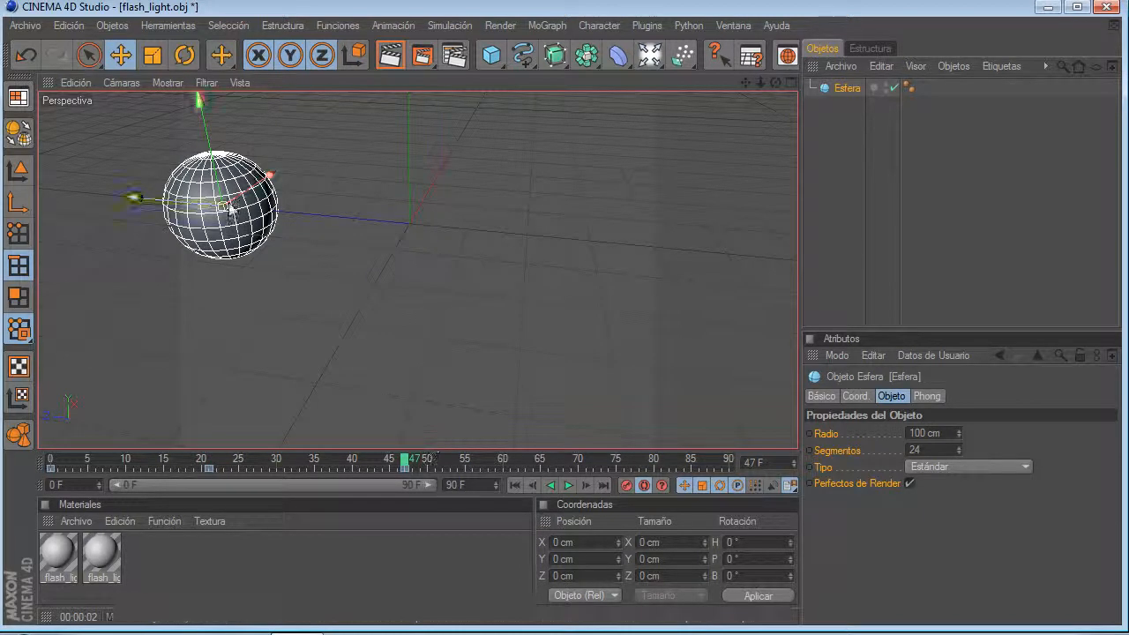
Step: Raise the sphere along Y at frame 47, and reposition it at frame 21 to bend its motion path
scroll(198, 267, "down", 5)
left_click_drag(307, 136, 298, 4)
left_click_drag(406, 465, 209, 468)
left_click_drag(240, 233, 274, 234)
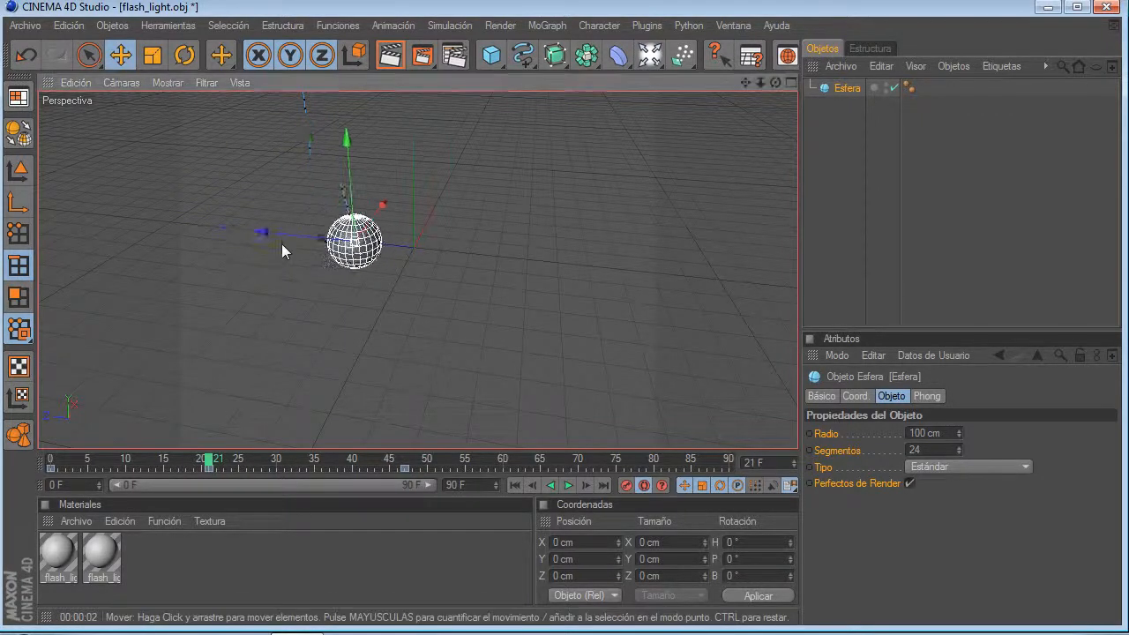
left_click_drag(379, 222, 371, 239)
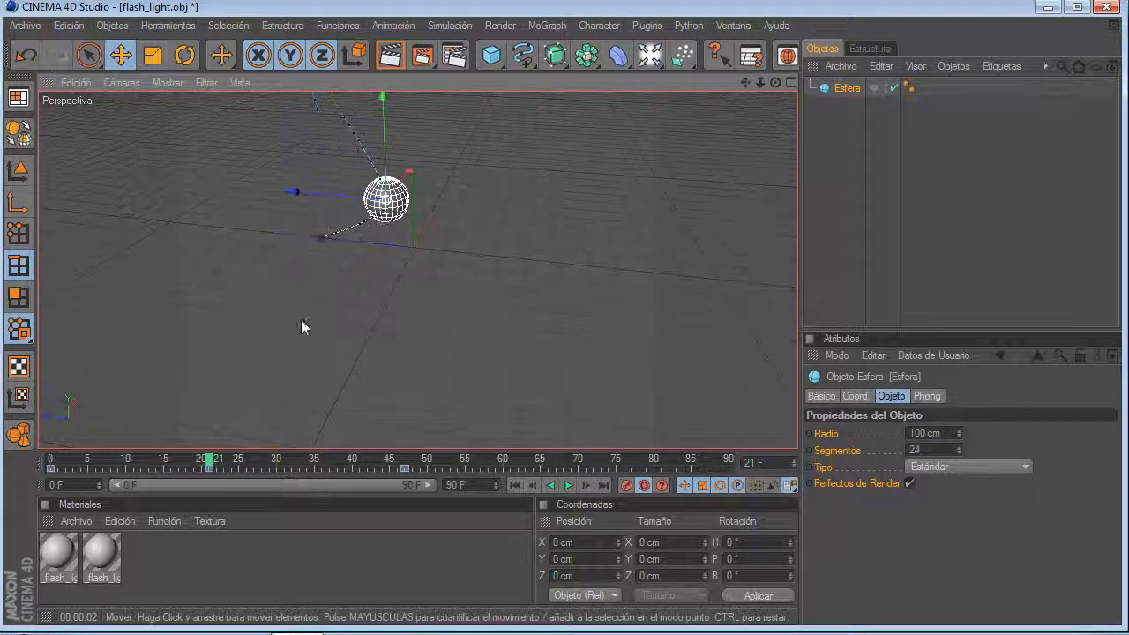
Step: Play the sphere's animation from frame 0, stop it, and inspect the curved motion path up close
left_click_drag(209, 465, 51, 465)
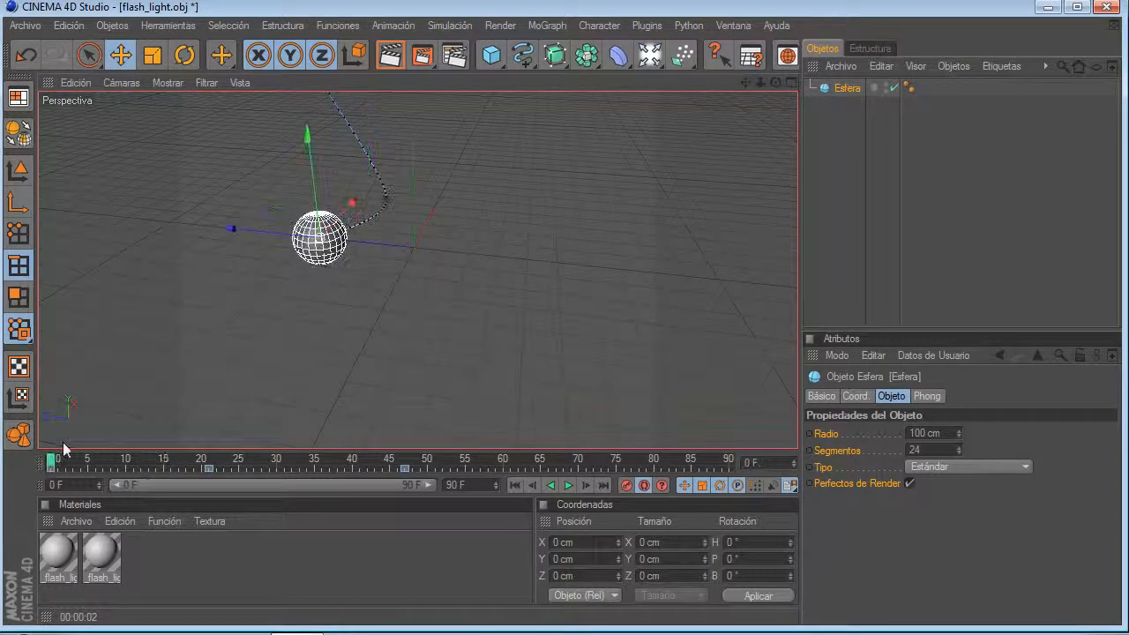
left_click(568, 486)
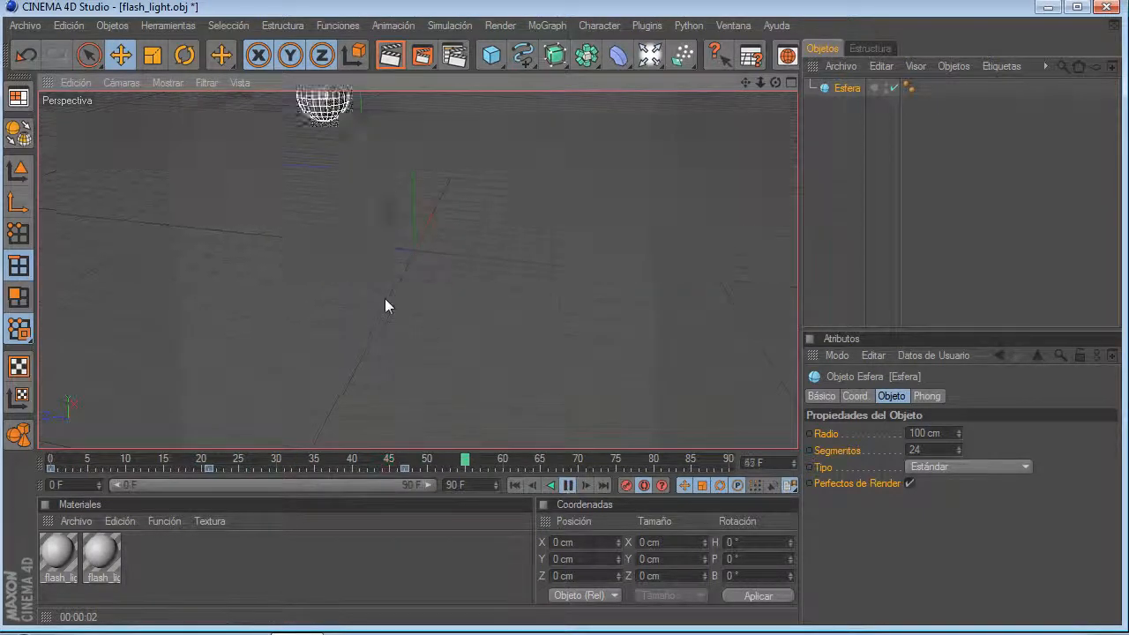
left_click(567, 486)
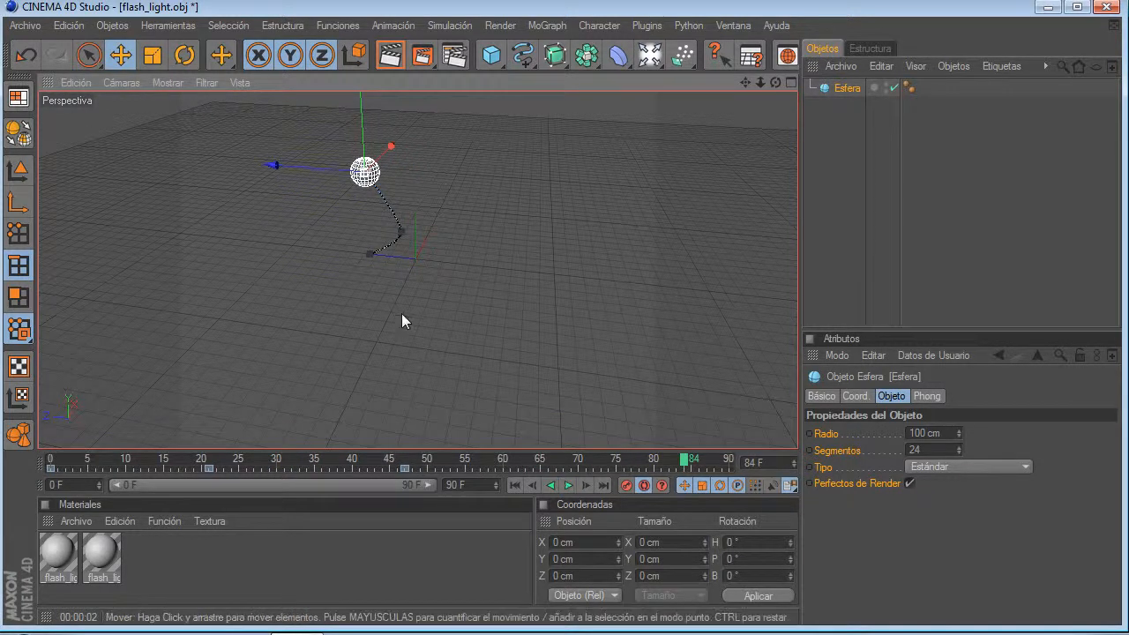
scroll(427, 347, "up", 3)
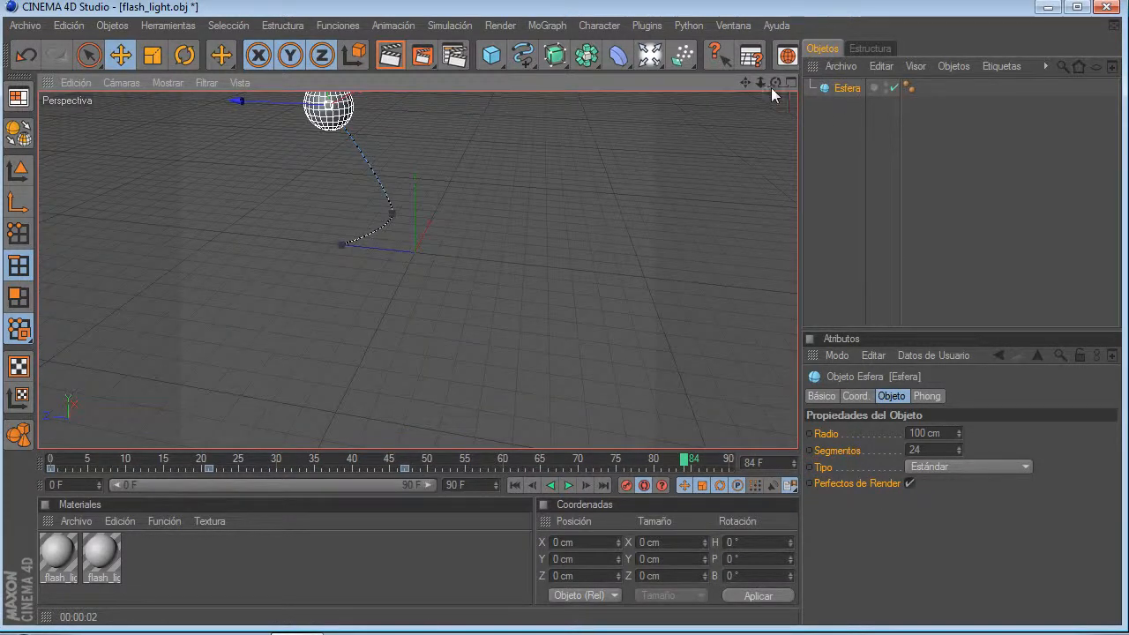
left_click_drag(745, 82, 808, 174)
scroll(590, 208, "up", 3)
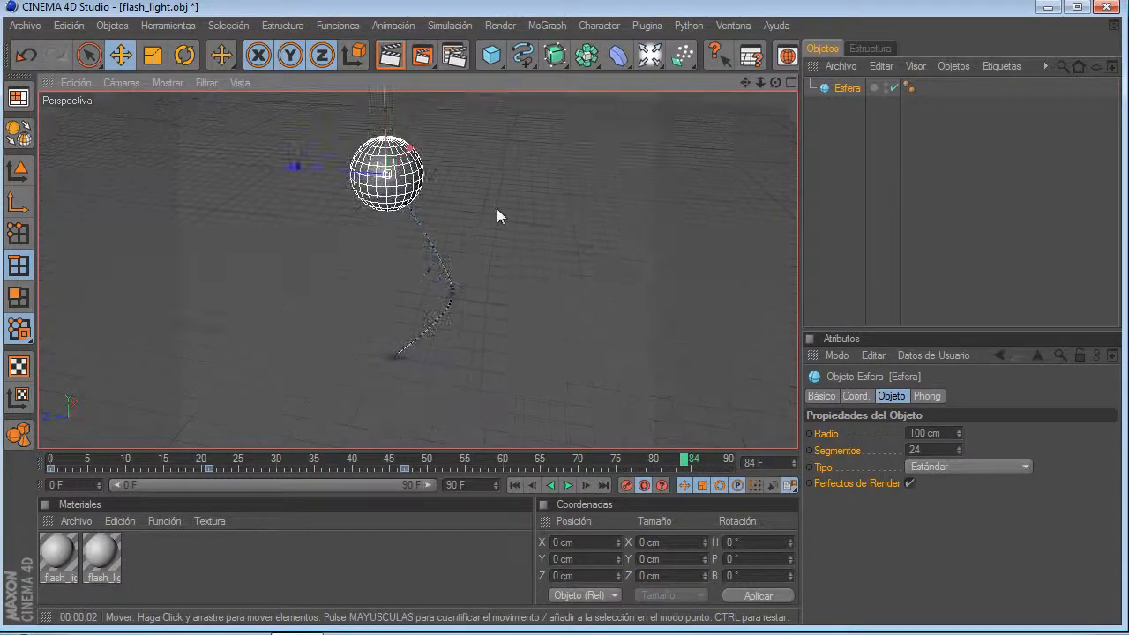
Step: Scale the sphere down slightly at frame 47 and convert it to an editable polygon object
left_click_drag(685, 460, 404, 465)
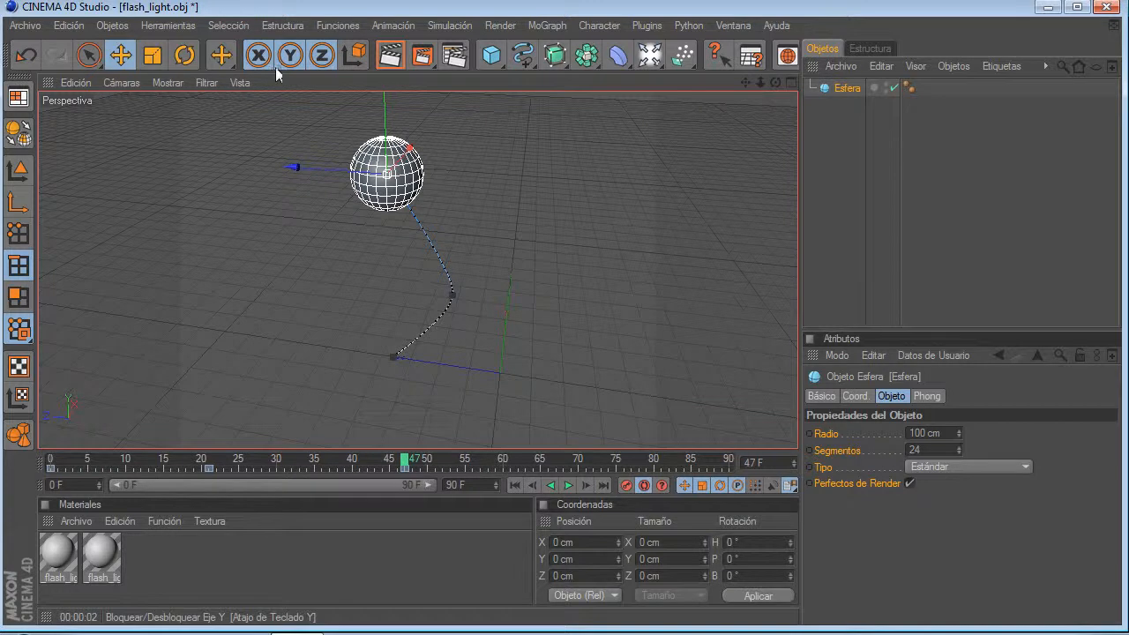
left_click(162, 51)
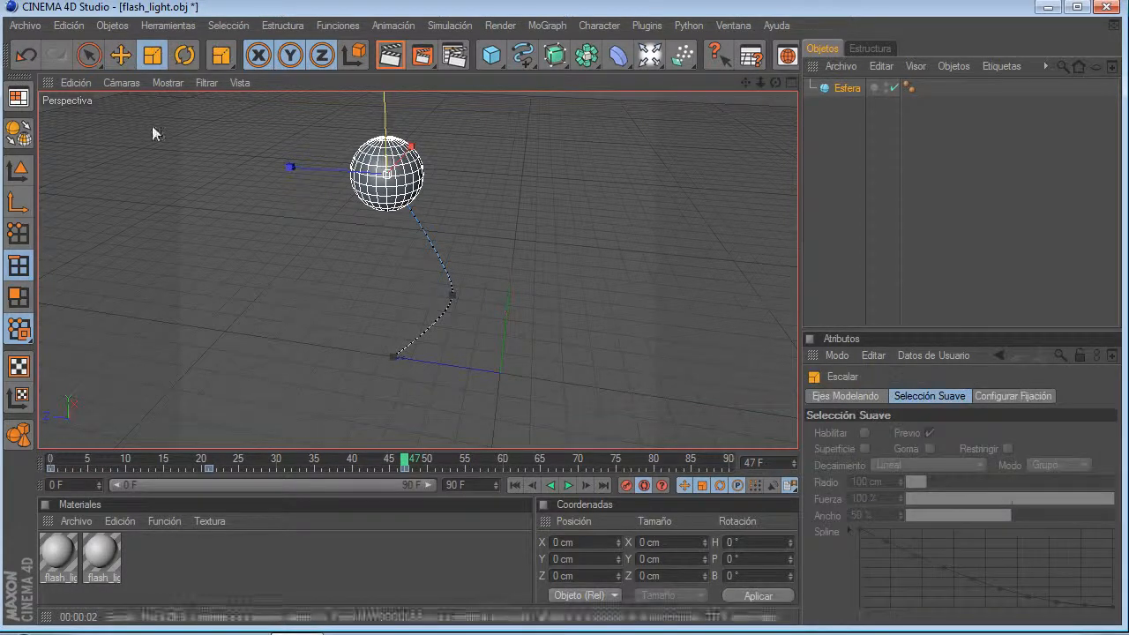
left_click_drag(387, 107, 386, 113)
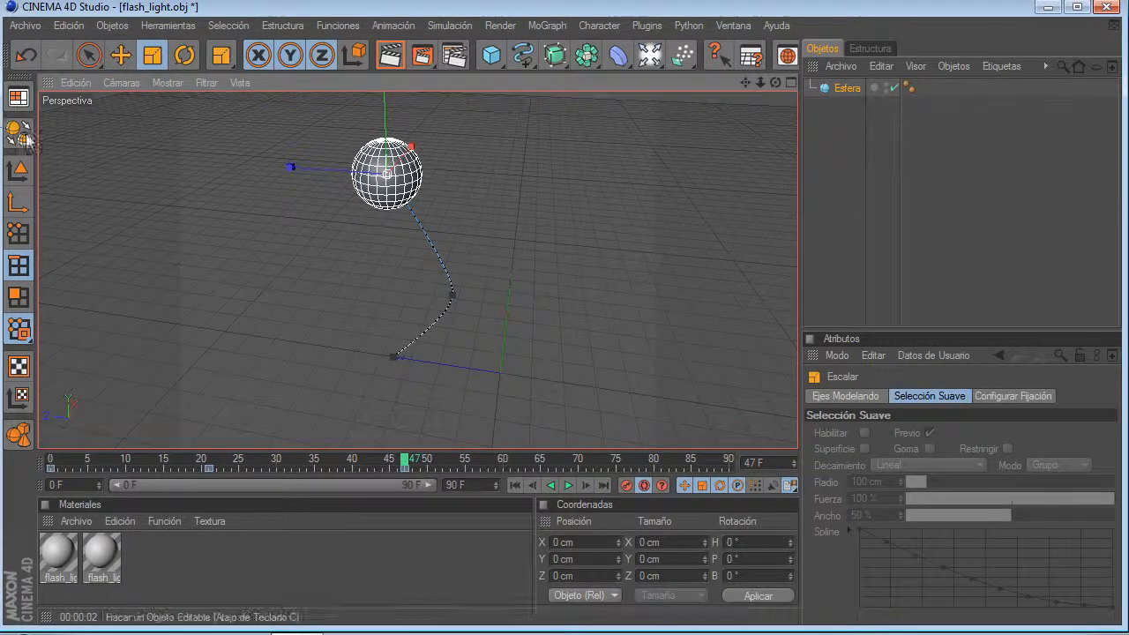
left_click(15, 137)
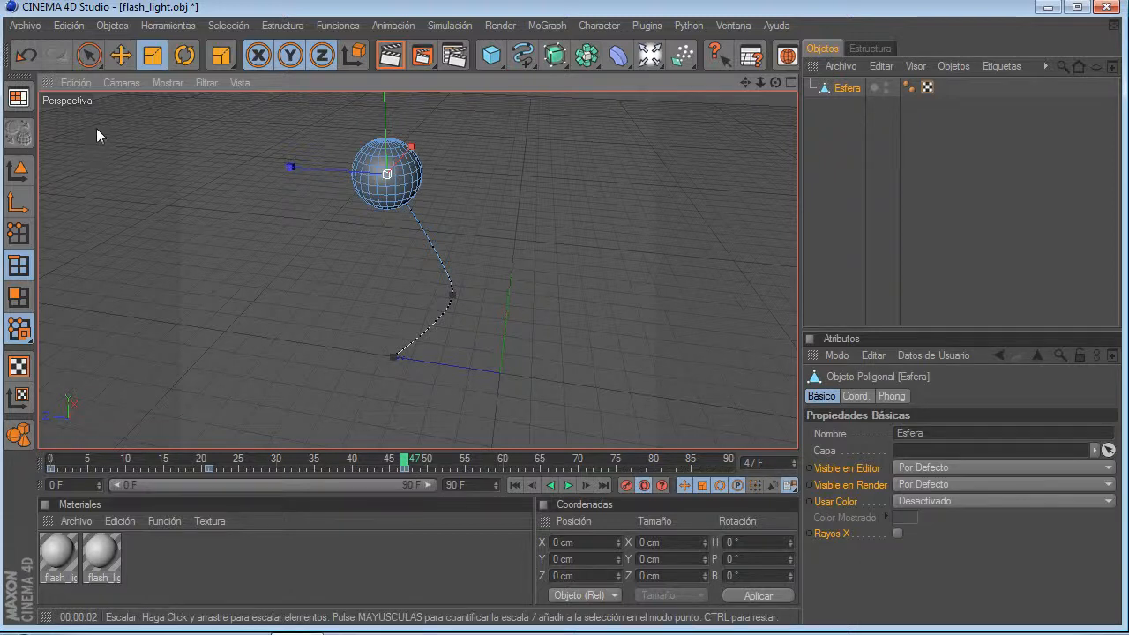
left_click_drag(383, 92, 383, 95)
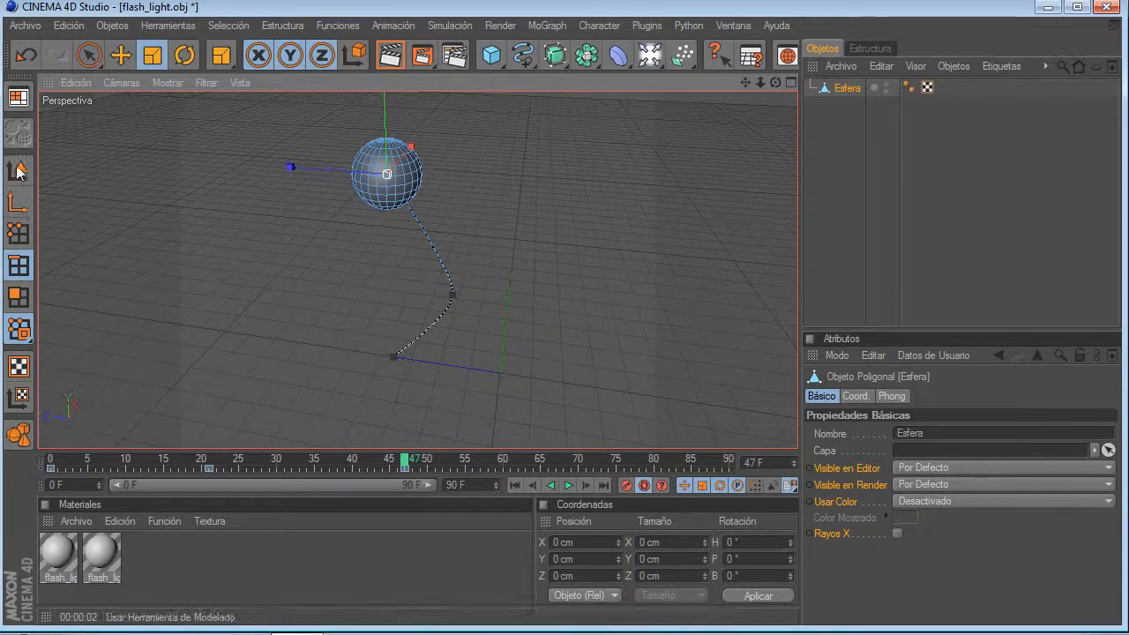
Step: Switch to model mode and flatten the sphere along Y to about 65 cm
left_click(12, 174)
scroll(221, 243, "down", 3)
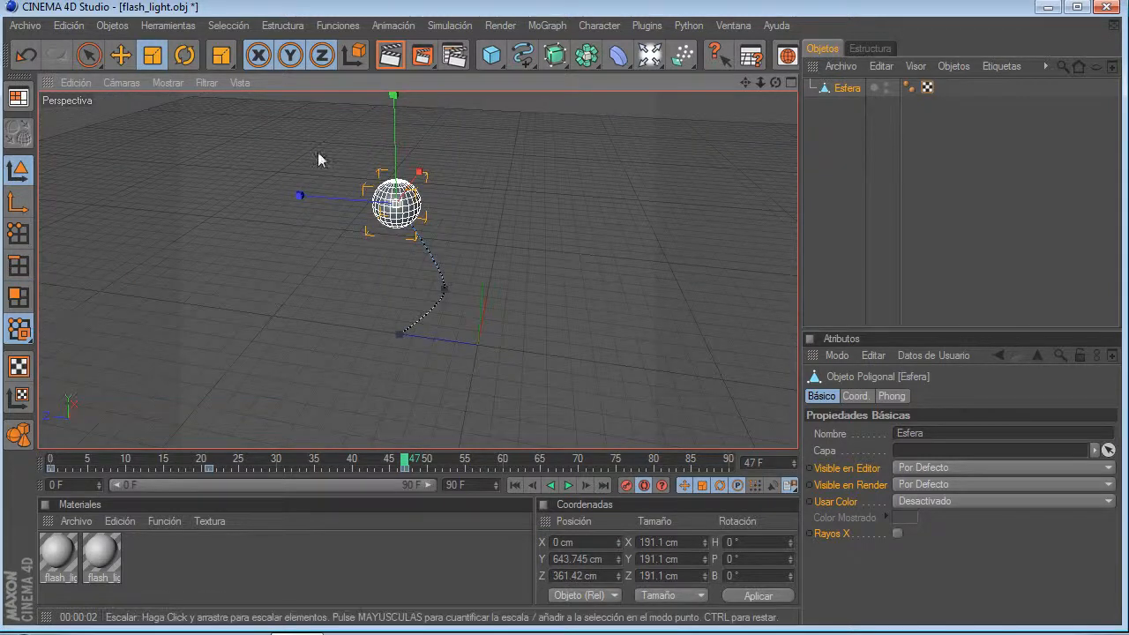
left_click_drag(390, 102, 390, 145)
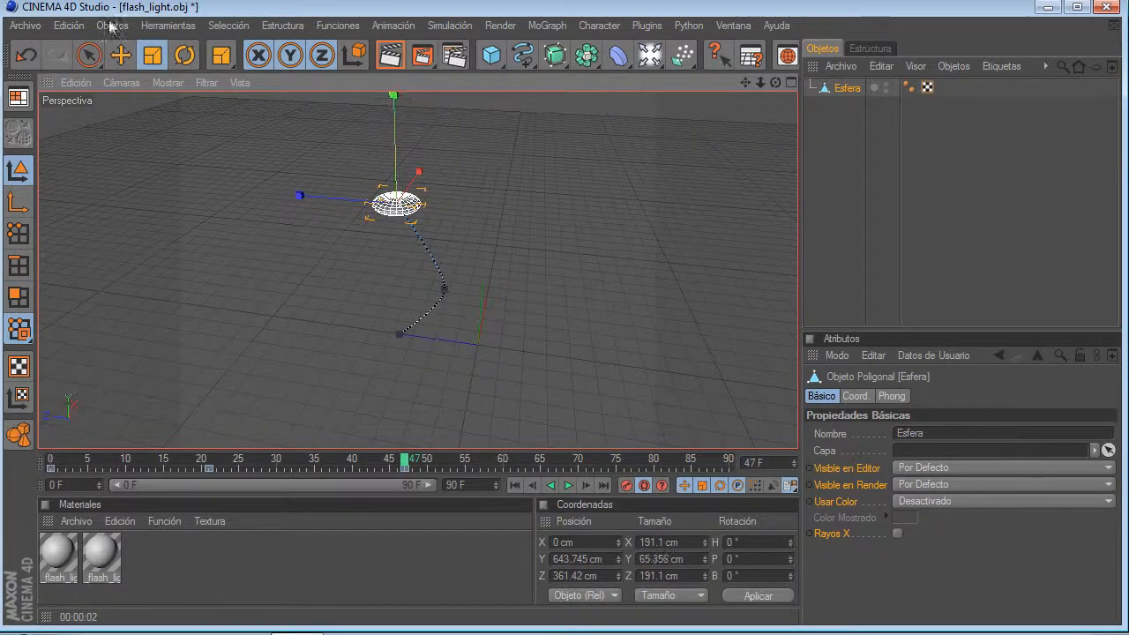
Step: Deselect the flattened sphere and play back its animation
left_click(125, 60)
left_click(197, 291)
scroll(343, 304, "up", 3)
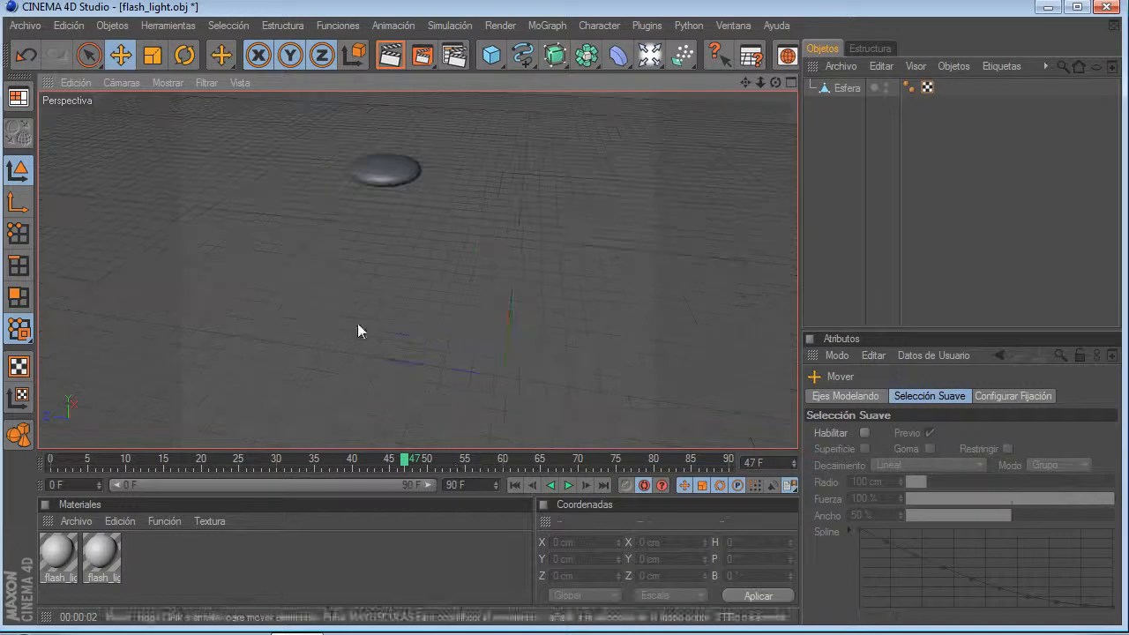
left_click(566, 486)
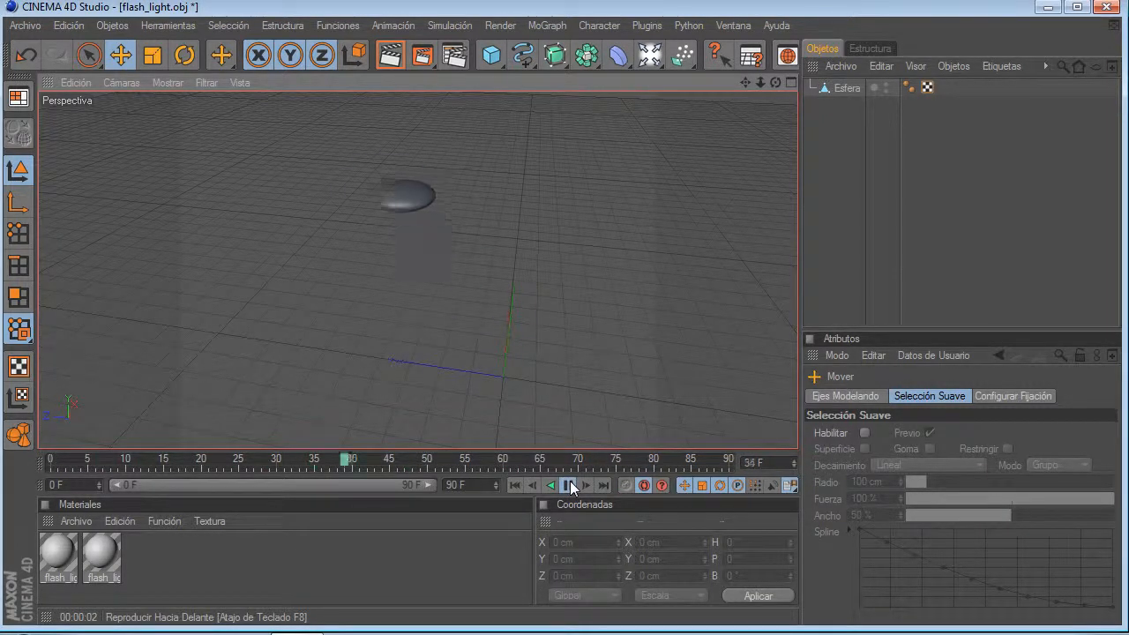
left_click(569, 486)
Step: Rotate the sphere at frame 0 and play the animation to preview its rotation
left_click(413, 180)
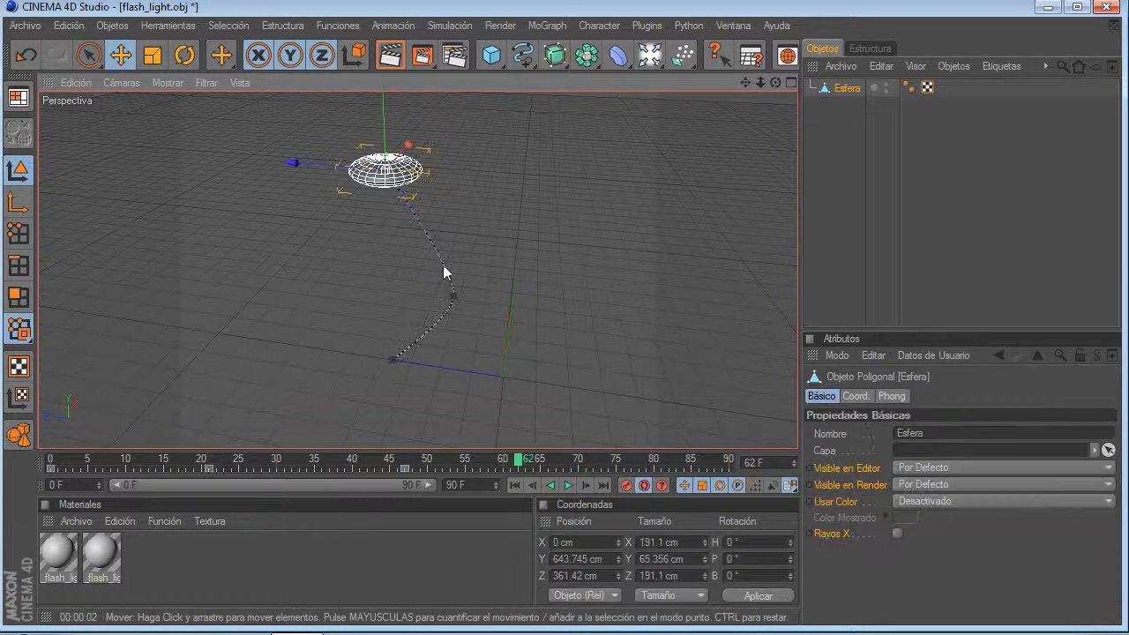
left_click_drag(525, 463, 4, 458)
key("r")
mouse_move(384, 406)
left_mouse_down()
mouse_move(371, 401)
mouse_move(375, 419)
left_mouse_up()
left_click(569, 485)
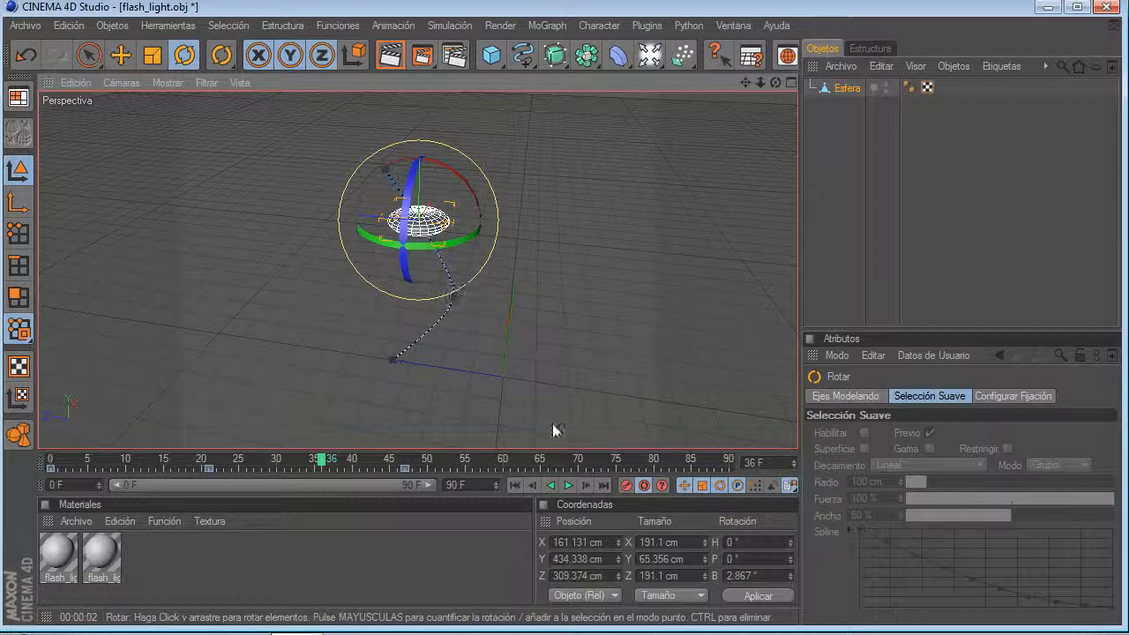
left_click(570, 487)
Step: Rotate the sphere at frame 47 to a pitch of about -90° and replay the animation with it deselected
left_click_drag(459, 468, 408, 465)
left_click_drag(434, 143, 357, 119)
left_click(569, 486)
left_click(852, 260)
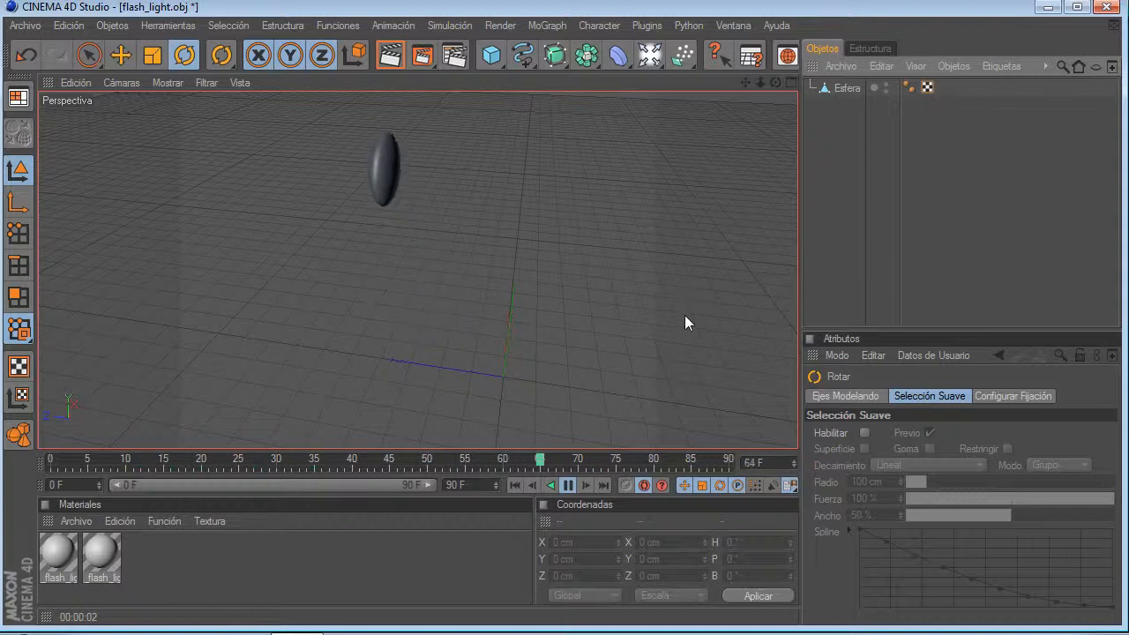
Step: Delete the Esfera object from the scene and stop the playback
left_click(842, 89)
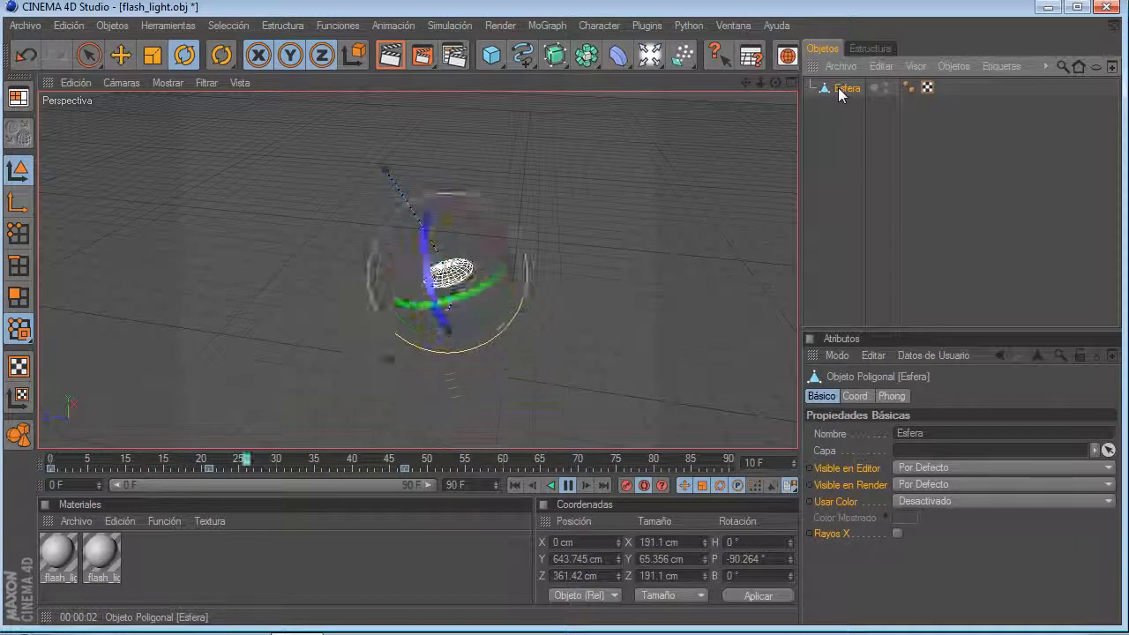
key("Delete")
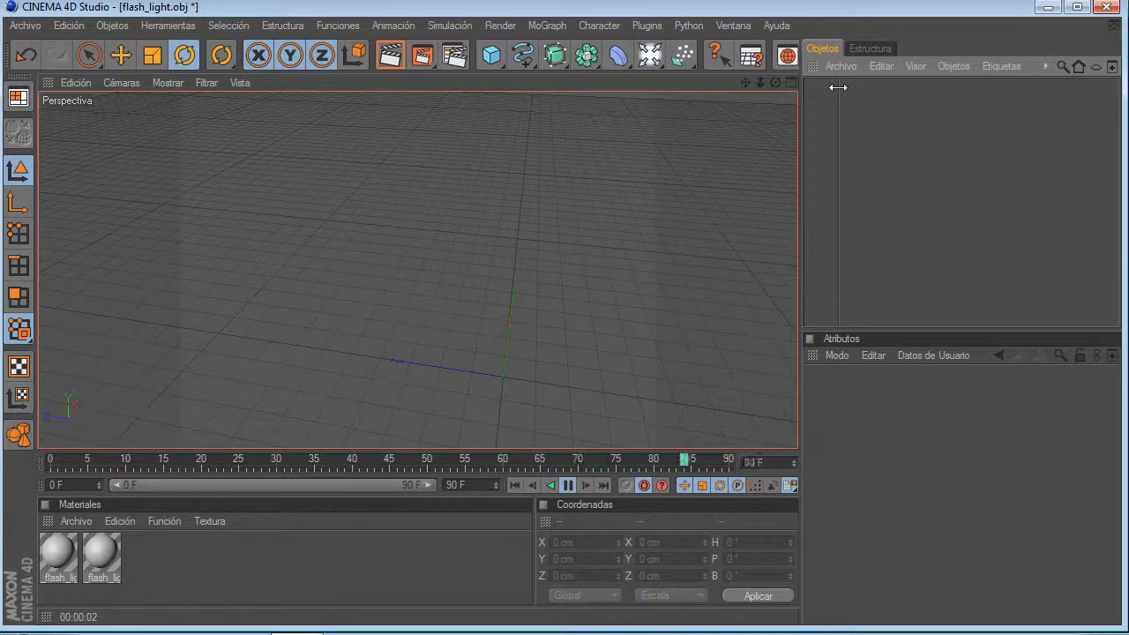
key("F8")
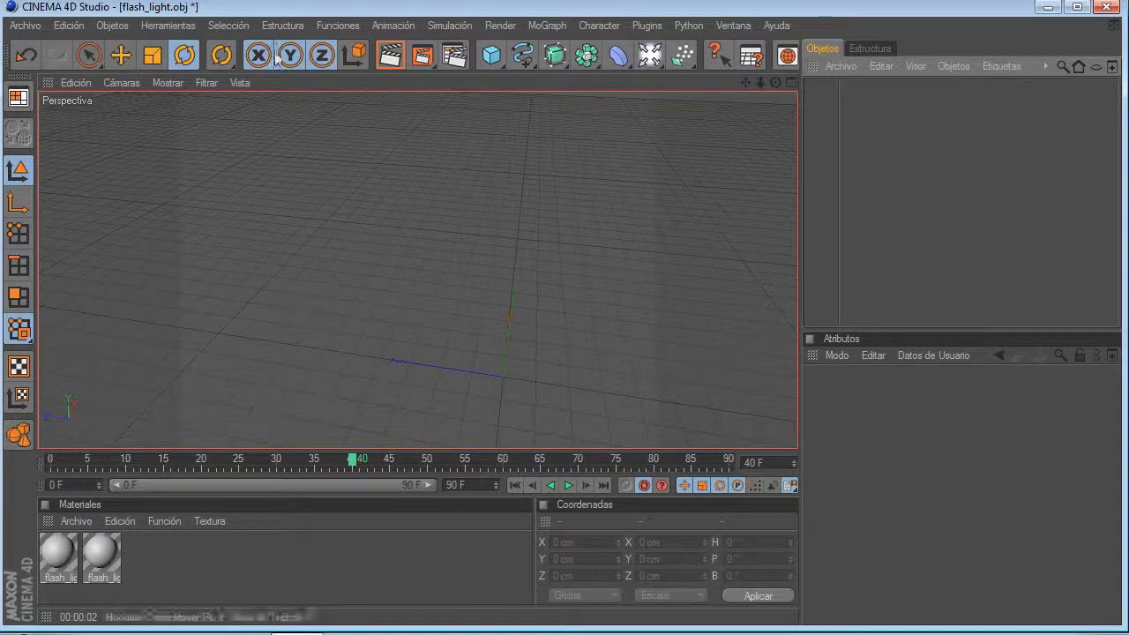
Step: Open flash_light.obj from the Starter_Pack folder under the same name, importing it at scale 1 in centimetres
left_click(25, 25)
left_click(56, 66)
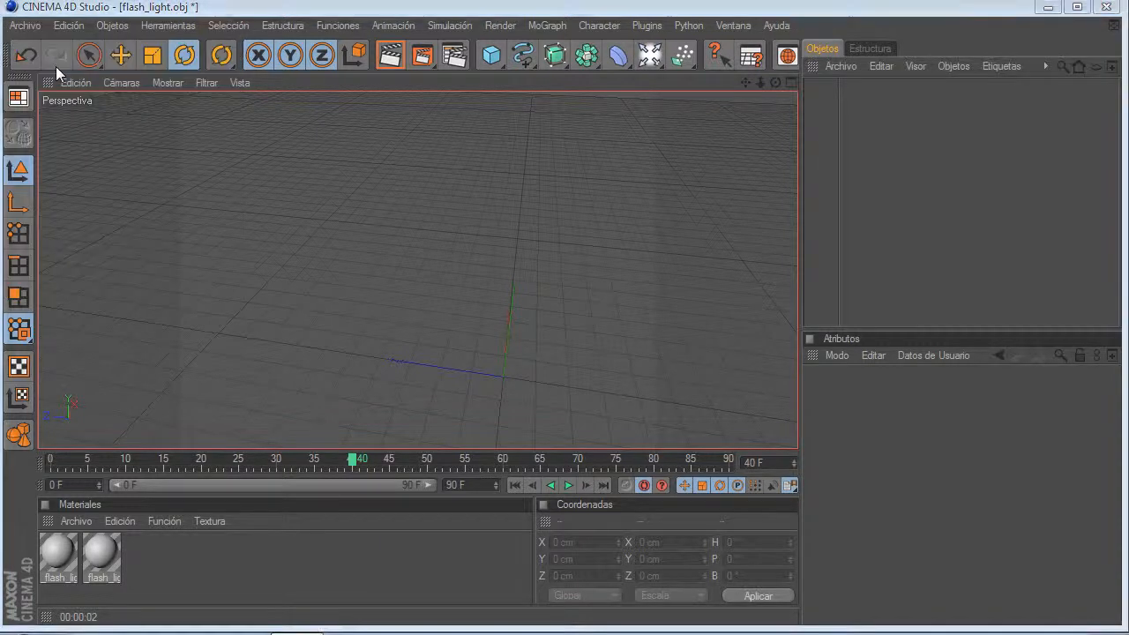
left_click(291, 244)
scroll(259, 303, "down", 3)
scroll(254, 296, "up", 1)
left_click(245, 336)
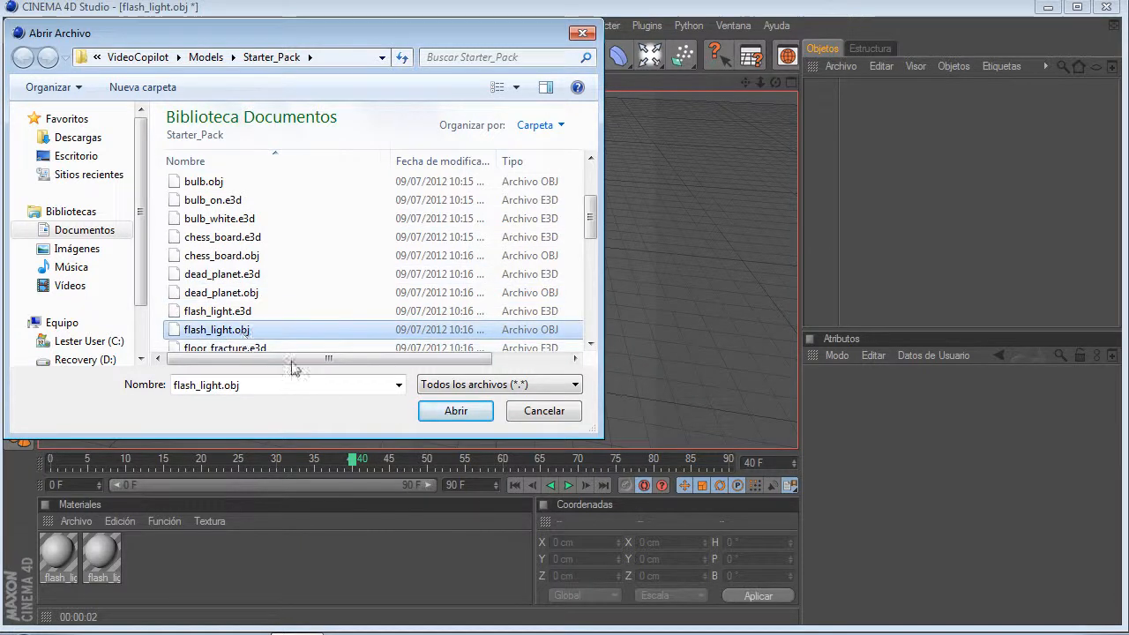
left_click(432, 415)
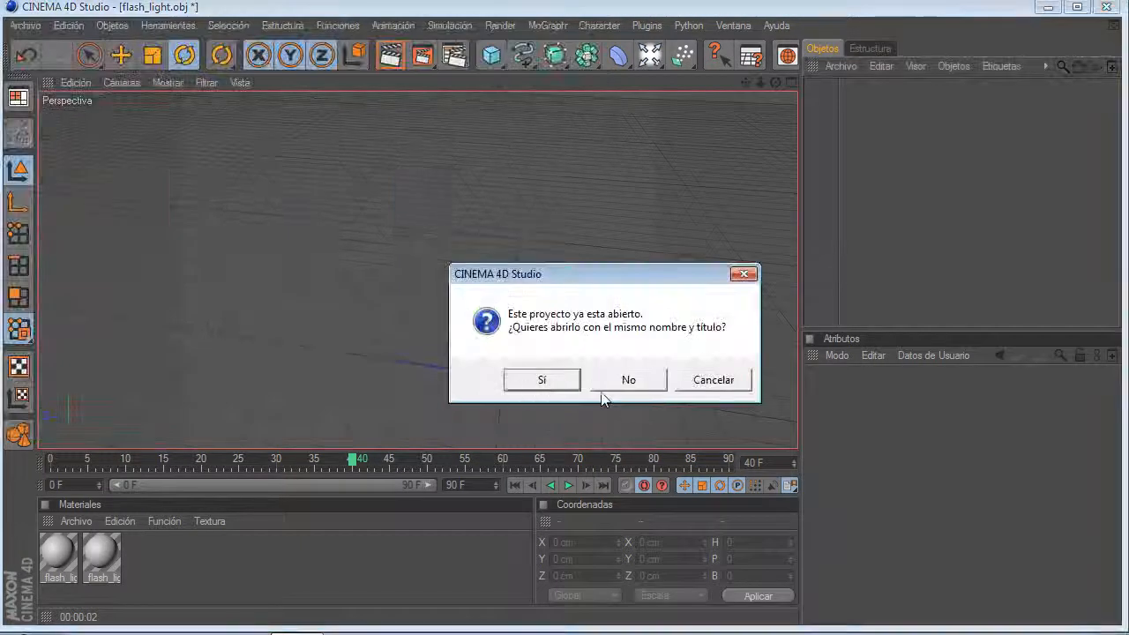
left_click(542, 380)
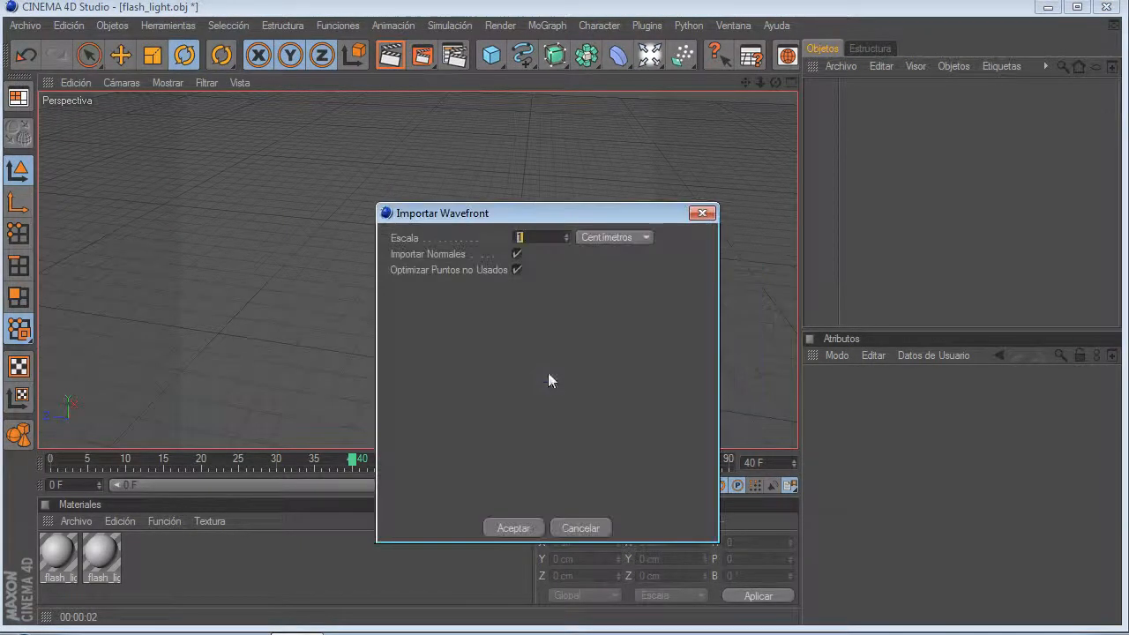
left_click(519, 526)
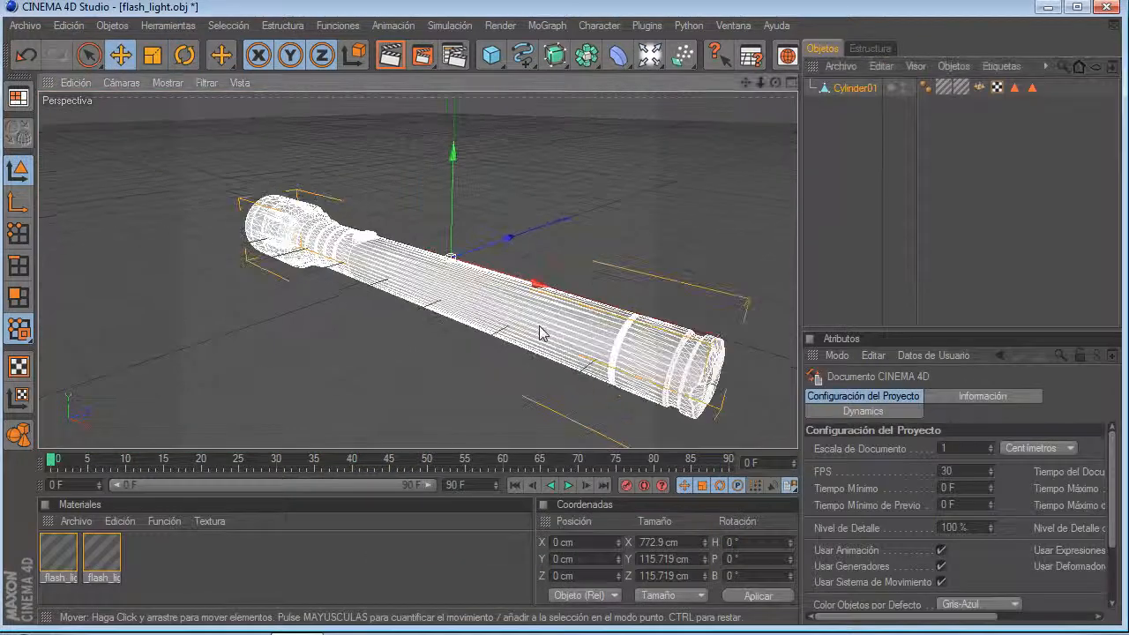
Step: Inspect the imported flashlight from another angle and delete its Cylinder01 object
left_click_drag(775, 82, 885, 74)
left_click(854, 88)
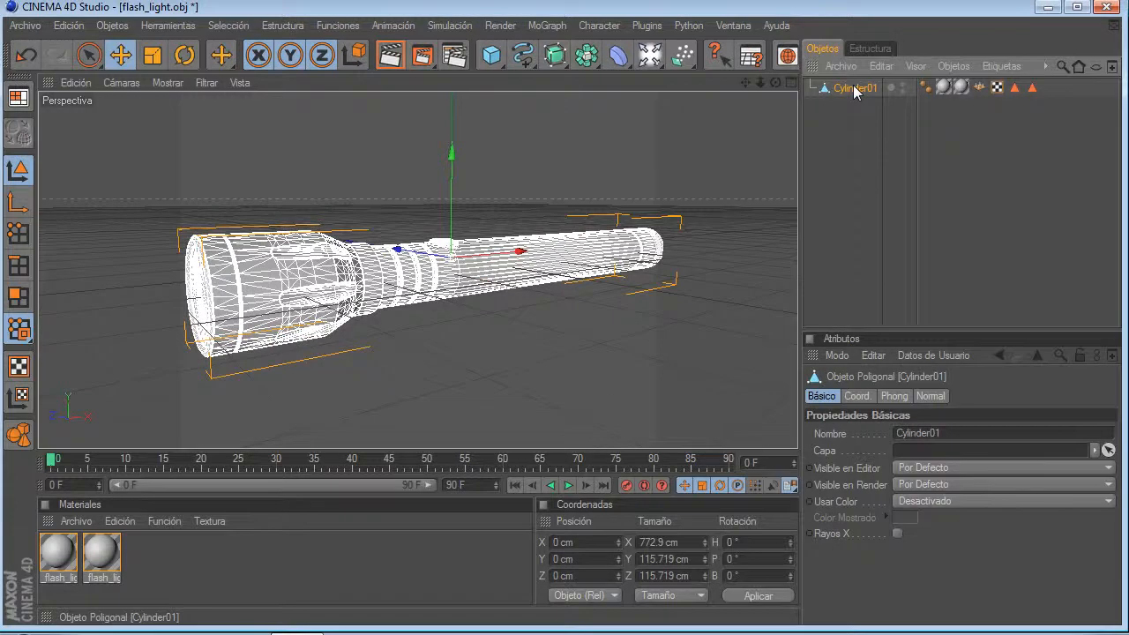
key("Delete")
Step: Add a cylinder primitive and set its orientation to +Z
left_click_drag(493, 55, 955, 78)
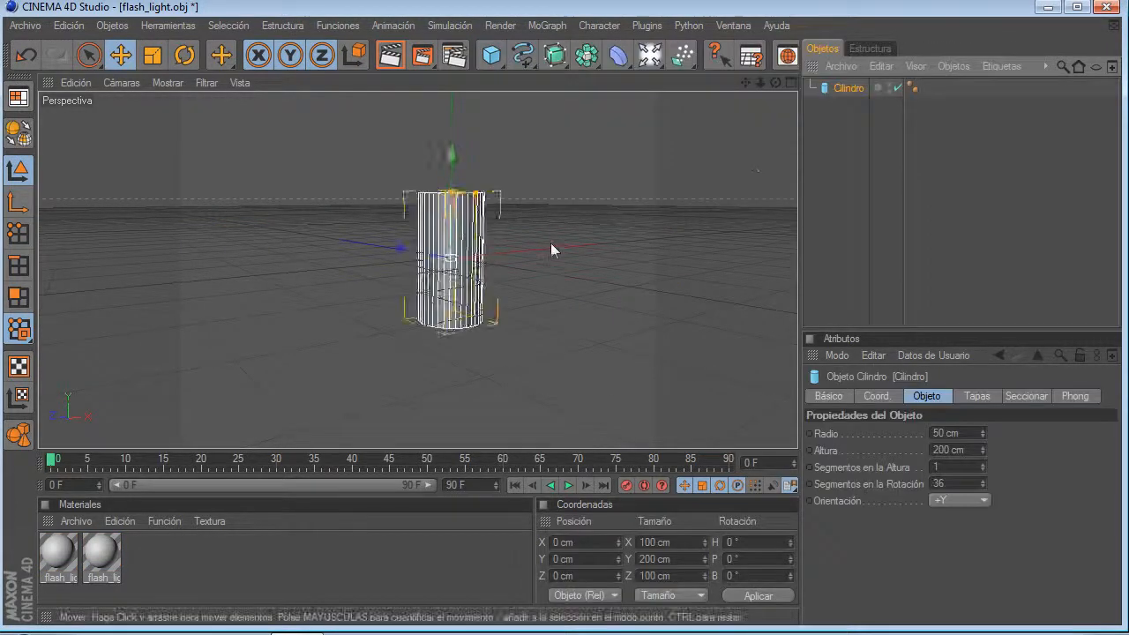
left_click(950, 501)
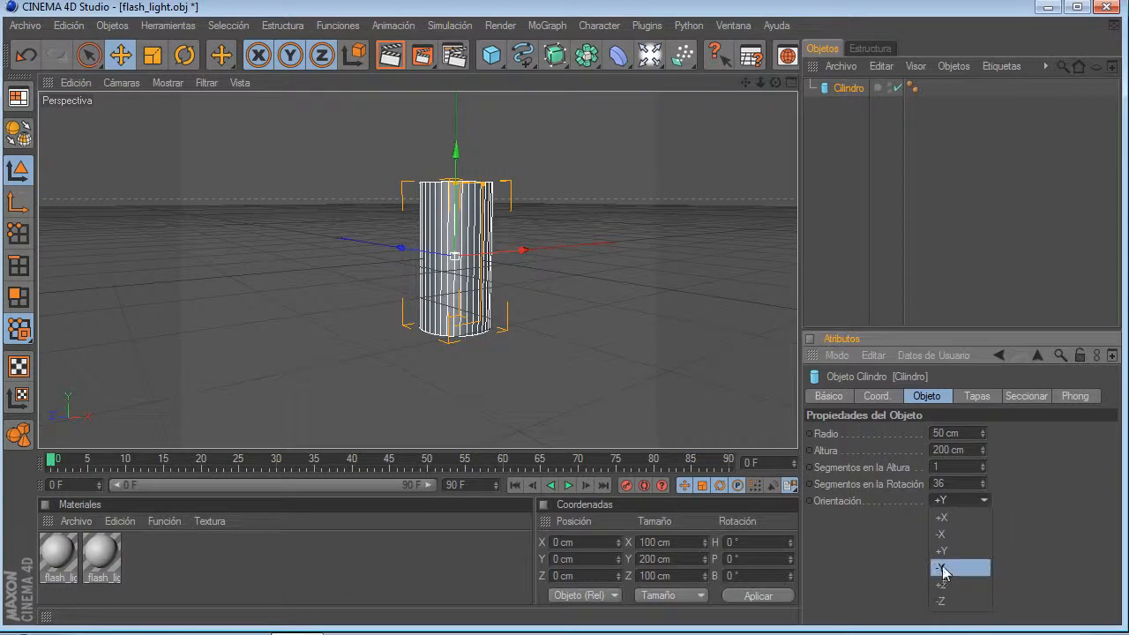
left_click(951, 507)
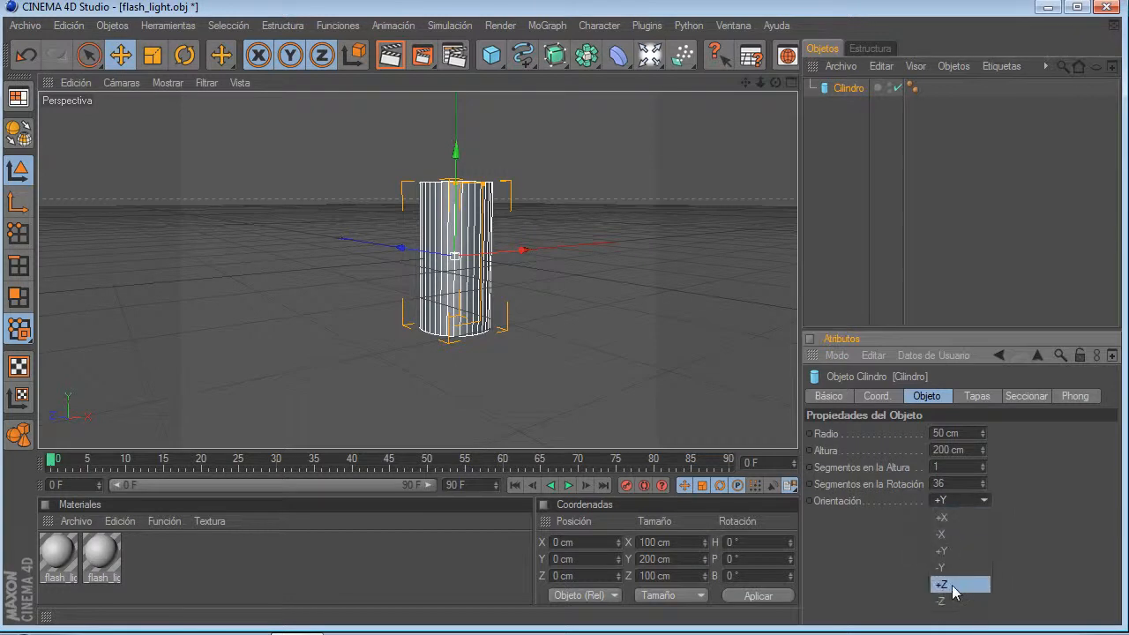
left_click(952, 585)
Step: Set the cylinder to 42 rotation segments, a height of 730 cm and a radius of about 62 cm
left_click_drag(777, 83, 778, 86)
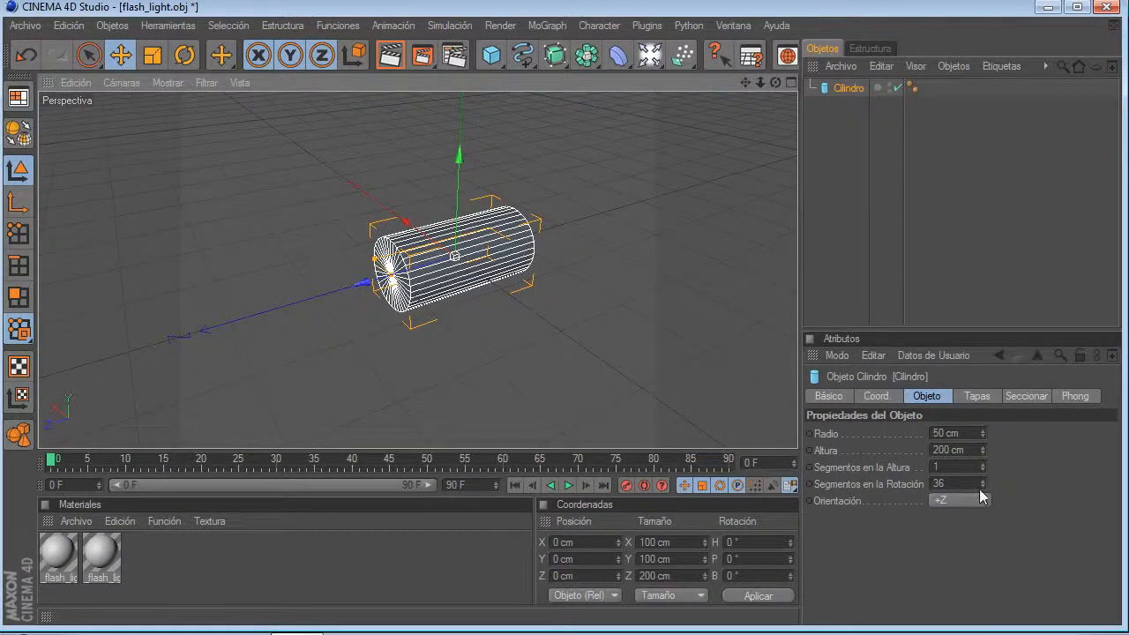
left_click_drag(982, 483, 982, 476)
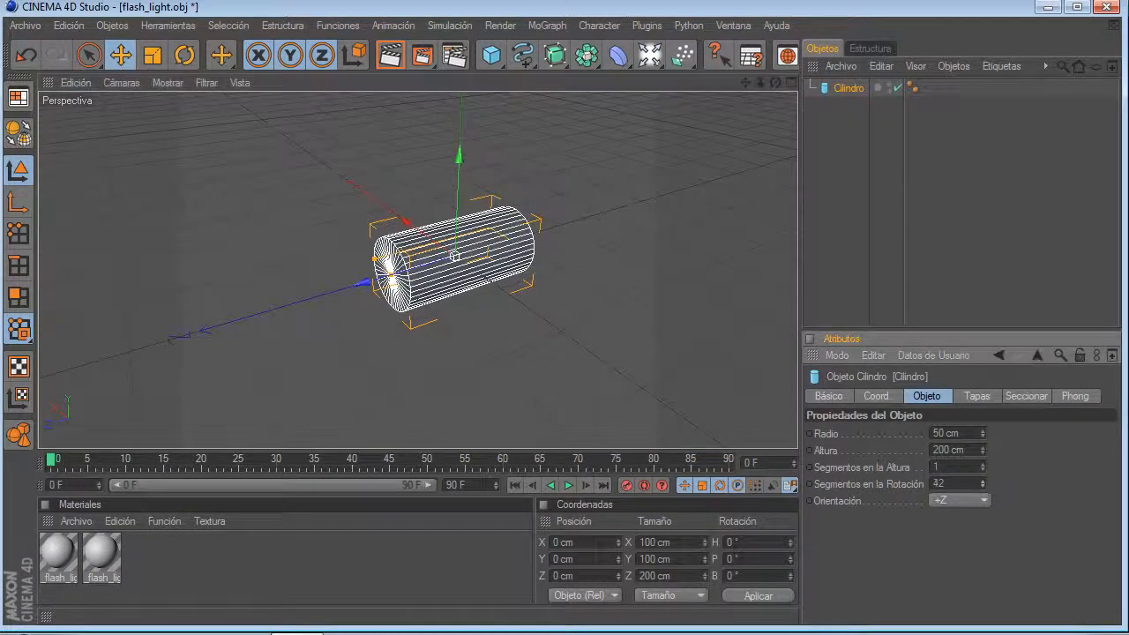
left_click(984, 469)
left_click_drag(983, 446, 984, 385)
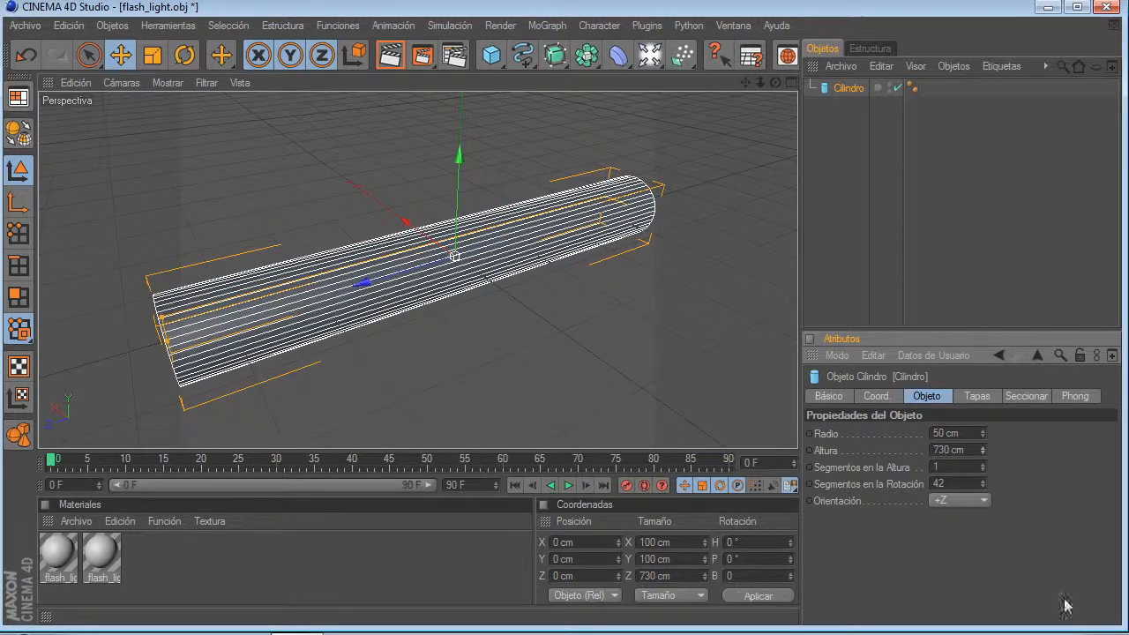
left_click_drag(982, 433, 982, 425)
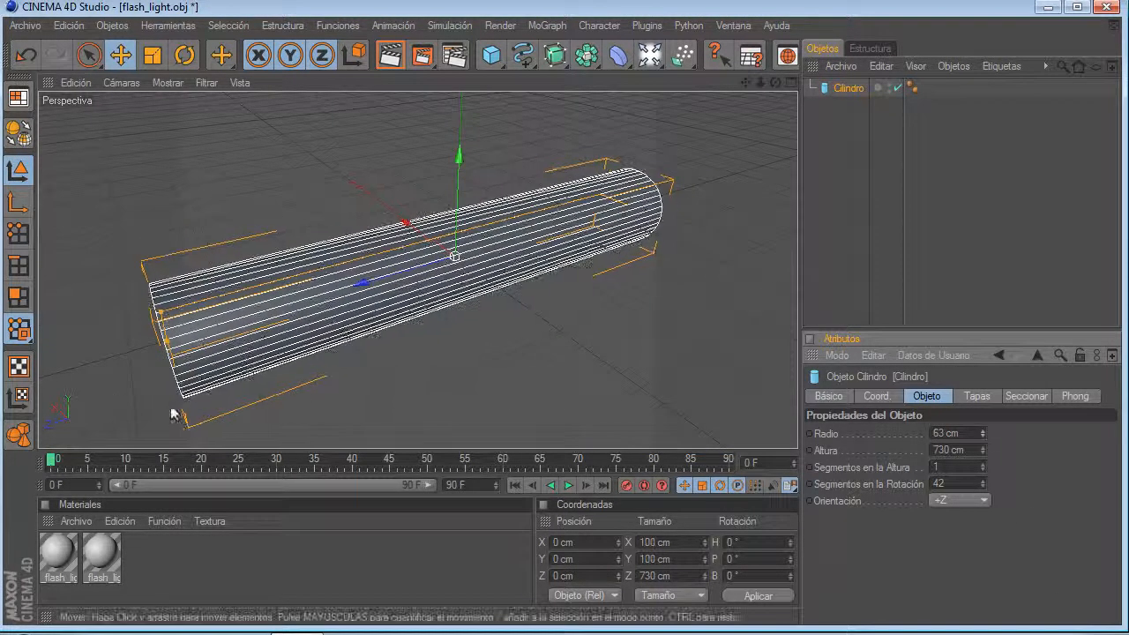
Step: Convert the cylinder to an editable polygon object and show its -Z end in a maximized Derecha view
left_click(19, 132)
left_click(791, 83)
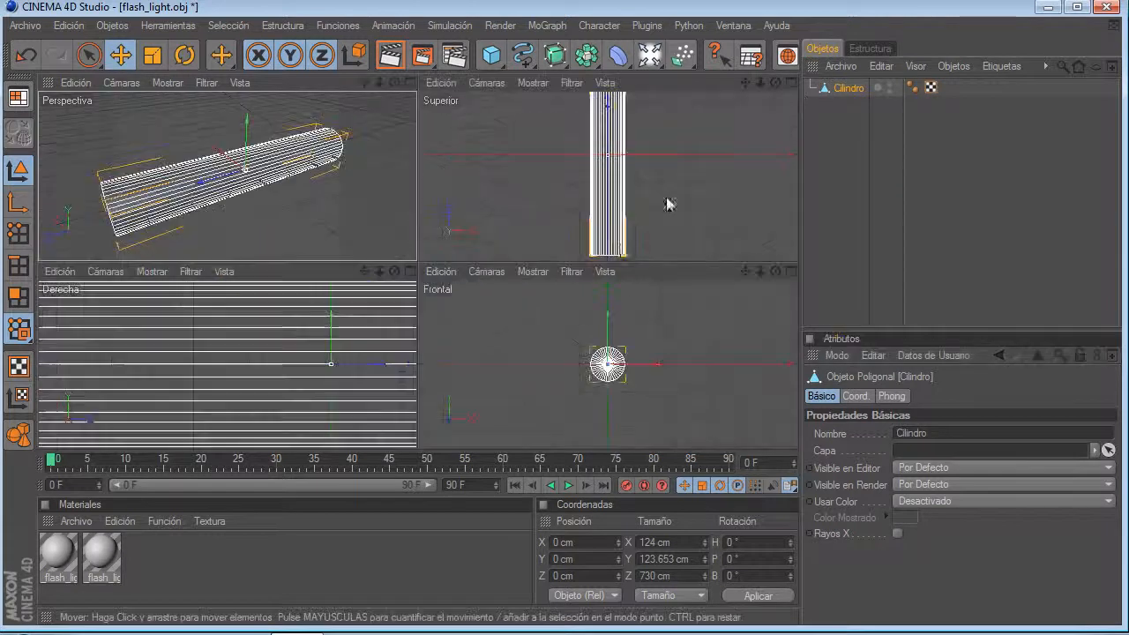
left_click(410, 271)
scroll(395, 300, "down", 5)
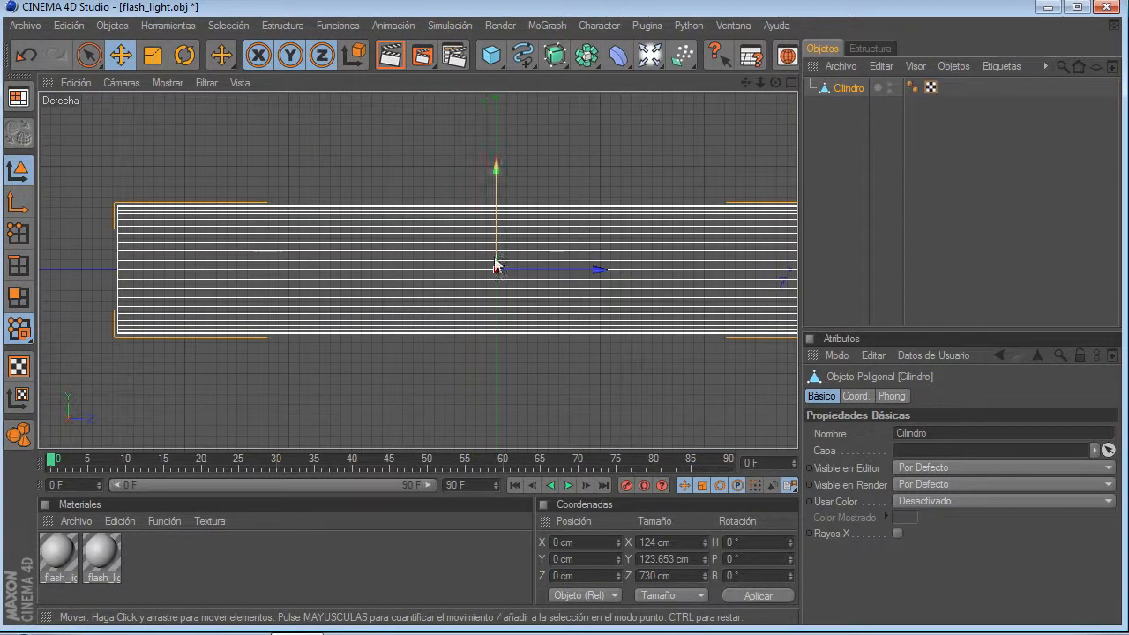
middle_click_drag(555, 142, 643, 144, "alt")
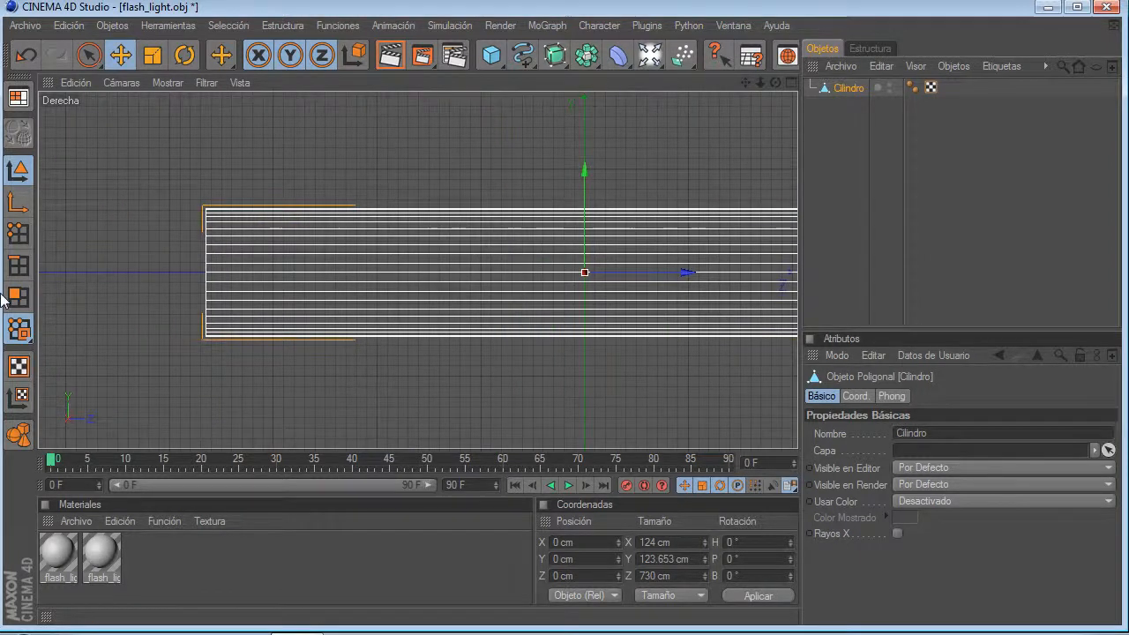
Step: Cut two closely spaced edge loops around the cylinder near its -Z end, using the Seccionar tool in Ciclo mode
left_click(21, 263)
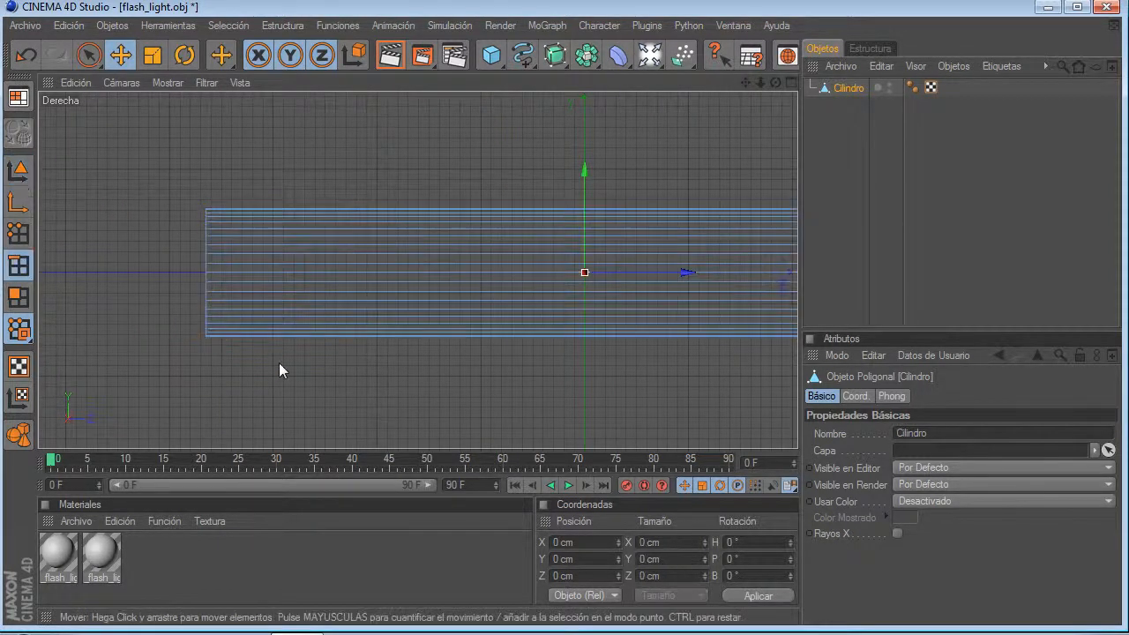
key("k")
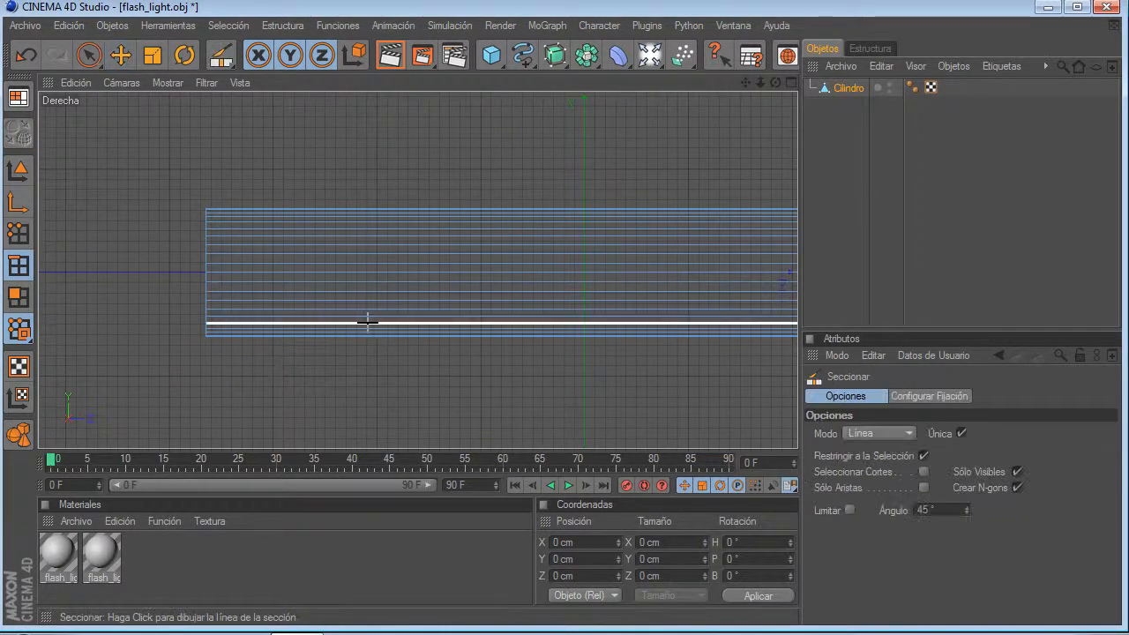
left_click(867, 432)
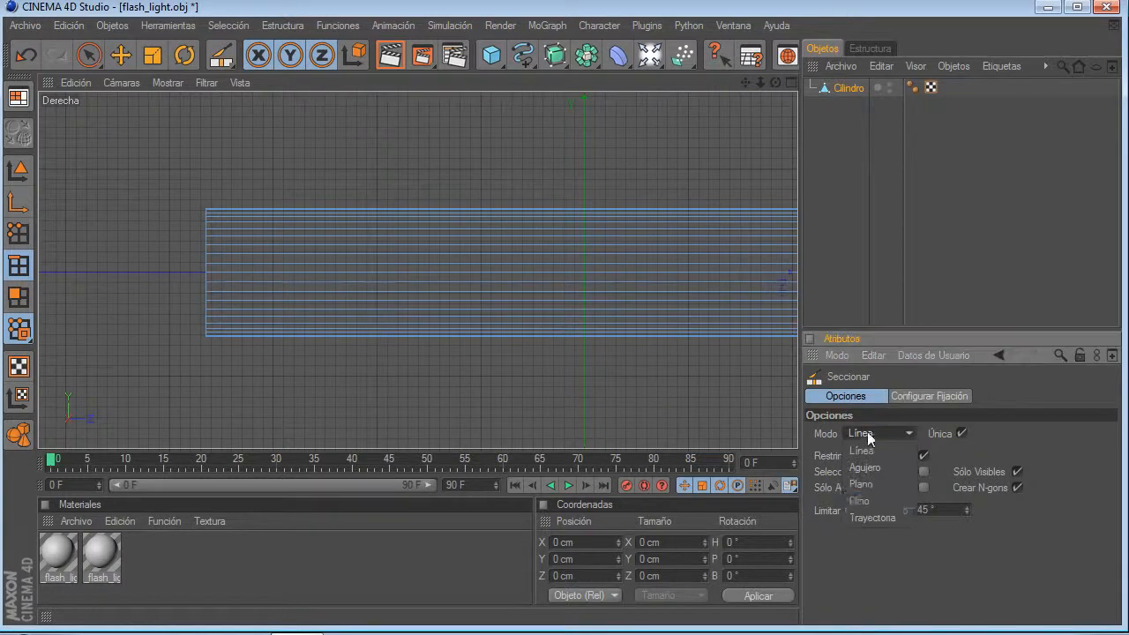
left_click(859, 501)
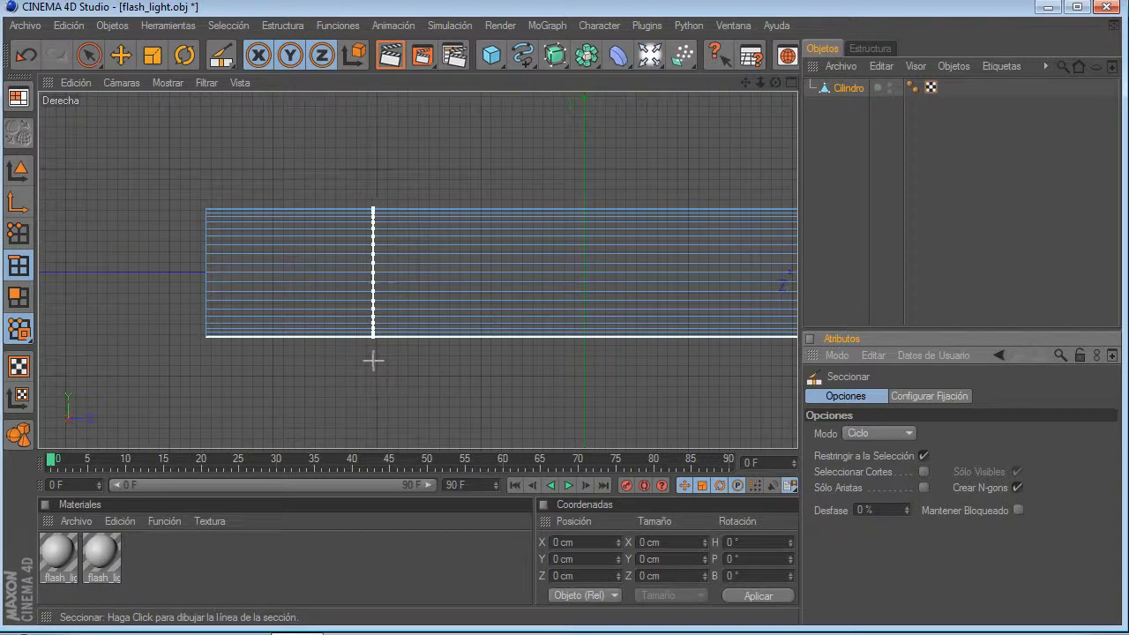
left_click_drag(373, 360, 48, 260)
scroll(269, 319, "up", 2)
scroll(270, 319, "up", 2)
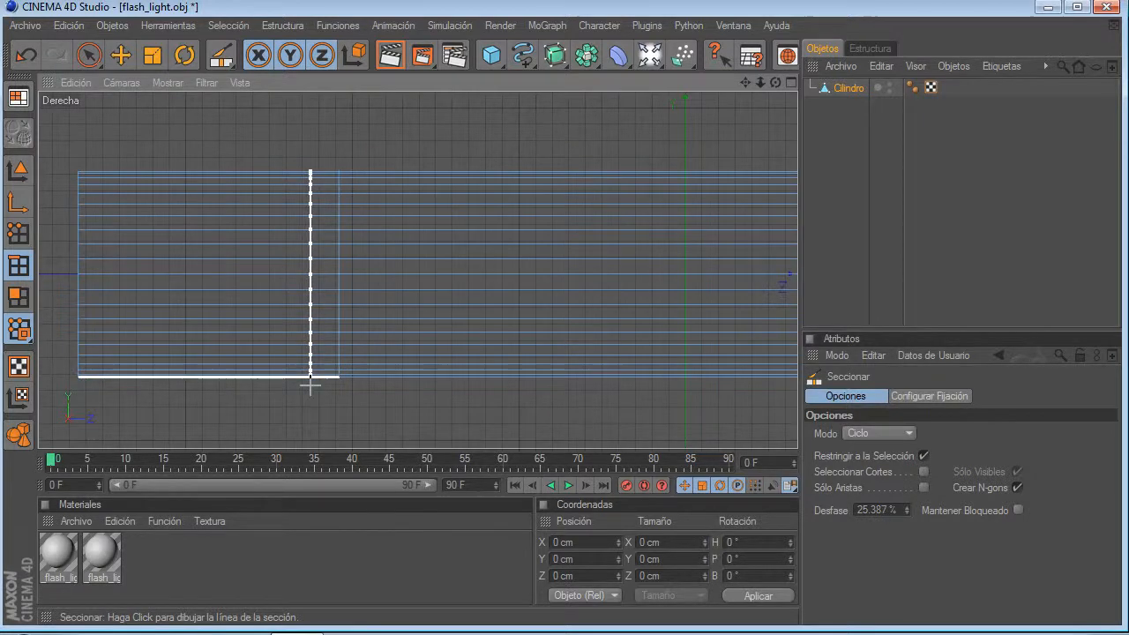
Step: Select all polygons of the cylinder's -Z end section, including hidden ones, using Selección Directa in polygon mode
left_click(124, 57)
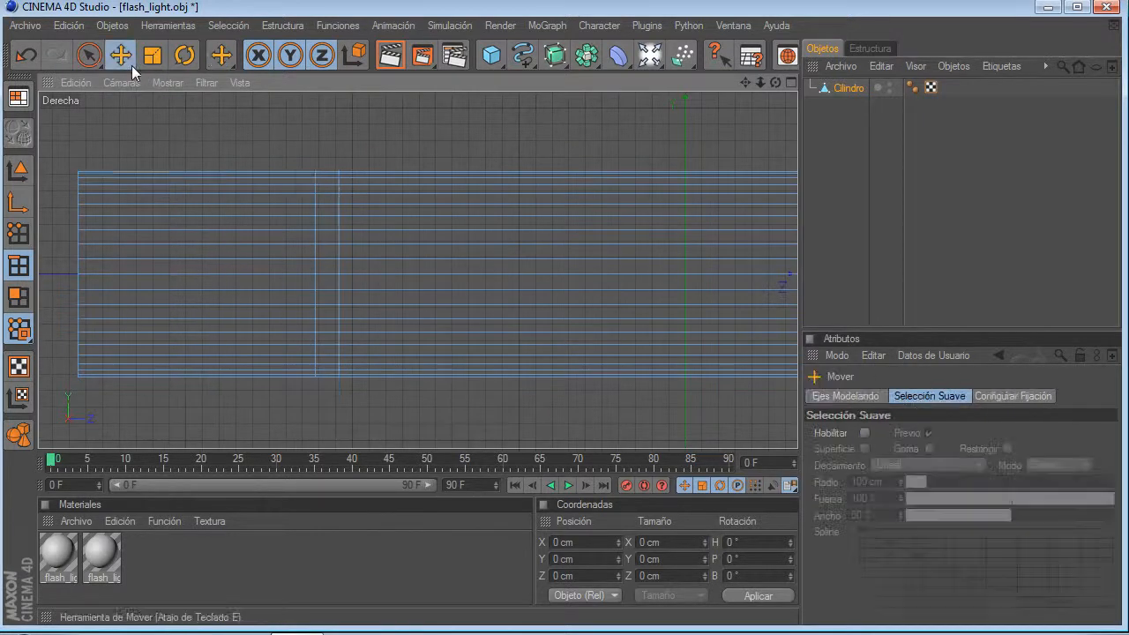
left_click(791, 82)
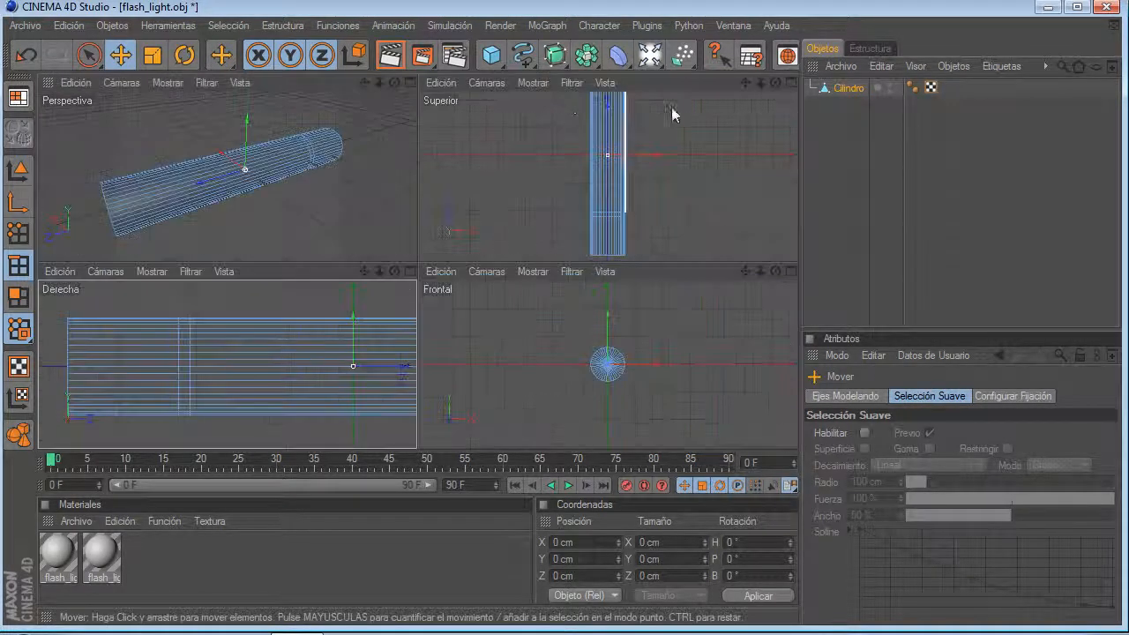
left_click(409, 272)
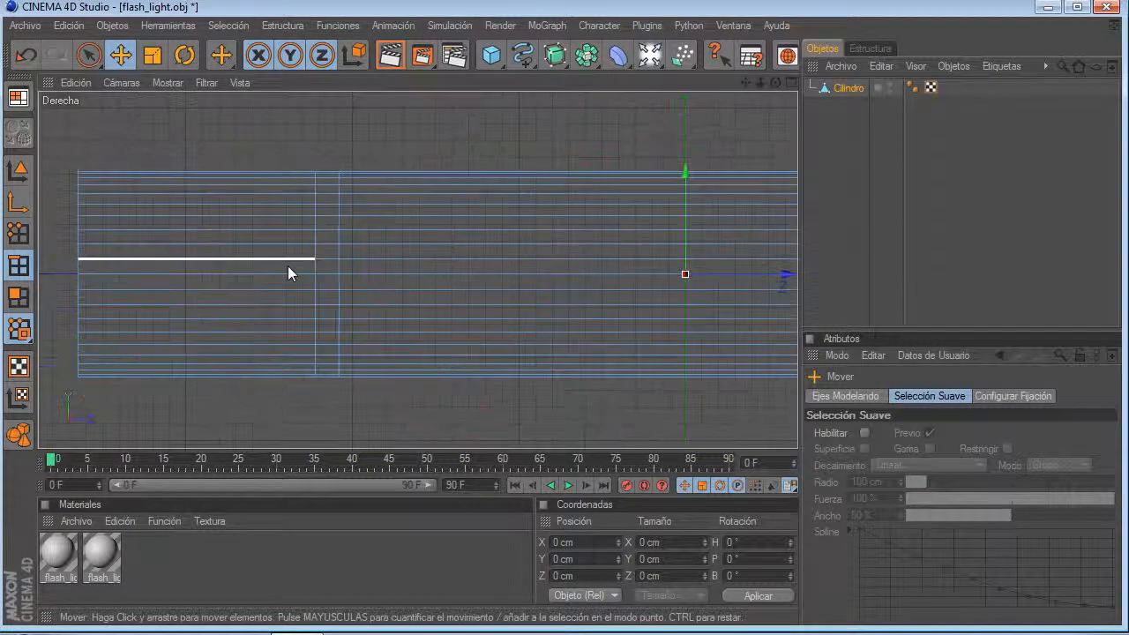
left_click(18, 300)
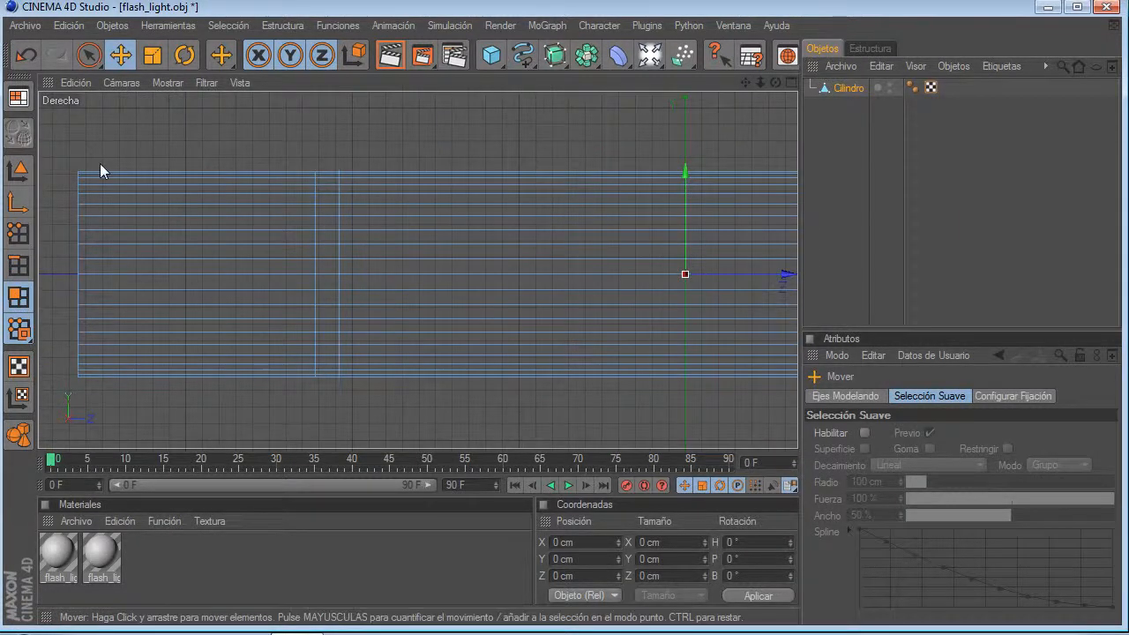
left_click(88, 55)
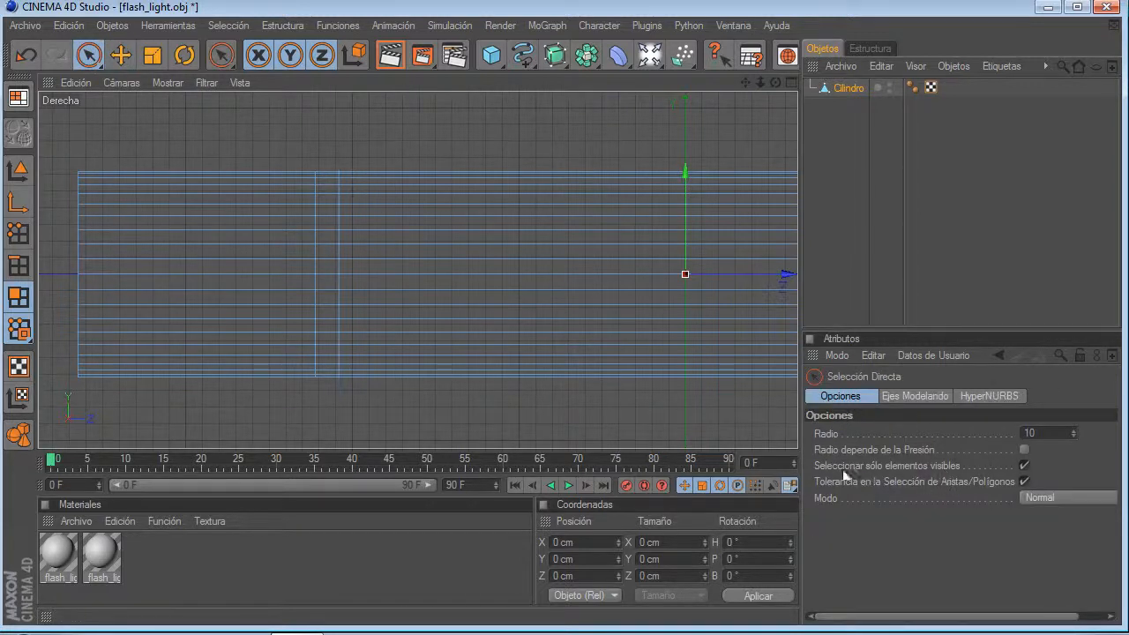
left_click(1025, 466)
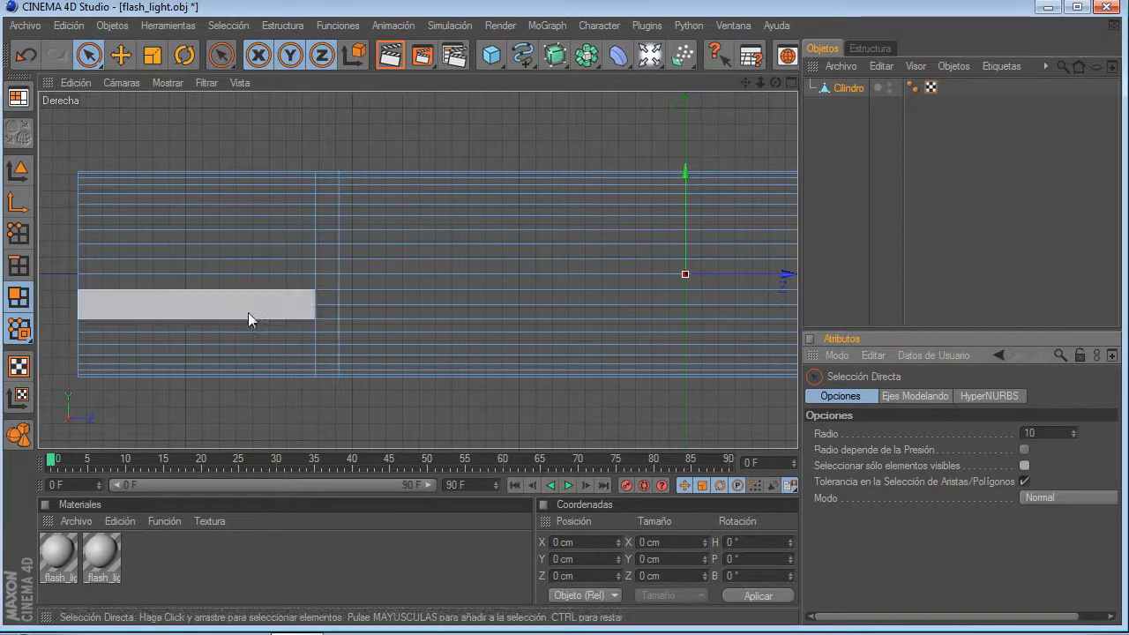
left_click_drag(173, 167, 170, 405)
Step: Scale the selected end section up to about 139 cm across, move it to about Z -299 cm, and deselect it
key("t")
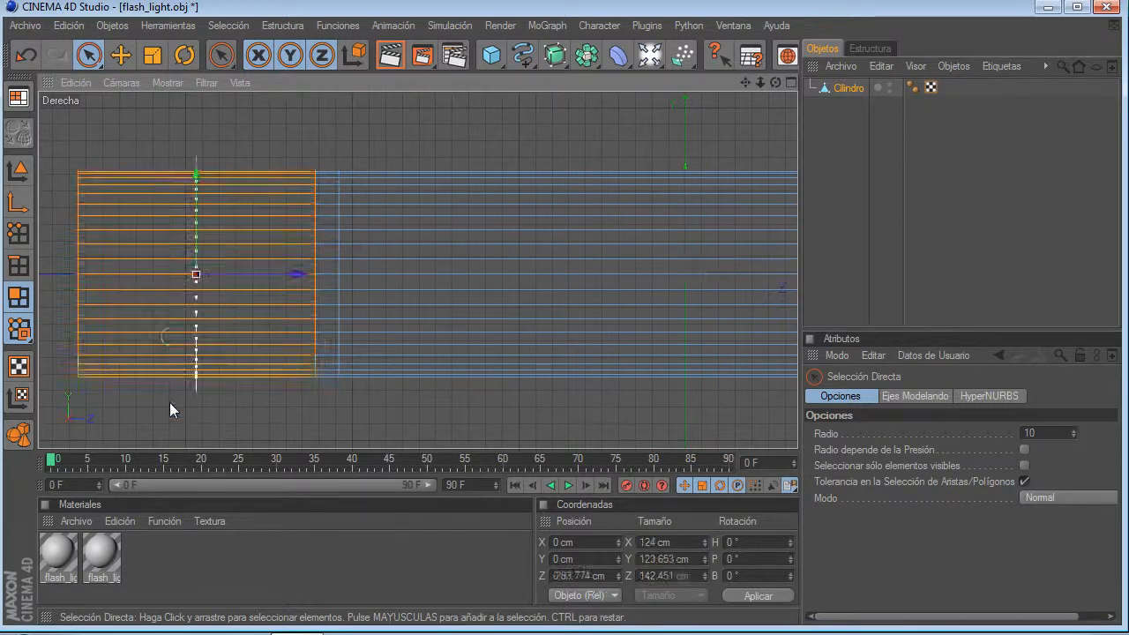
left_click_drag(188, 273, 199, 274)
left_click(121, 54)
left_click_drag(300, 275, 289, 274)
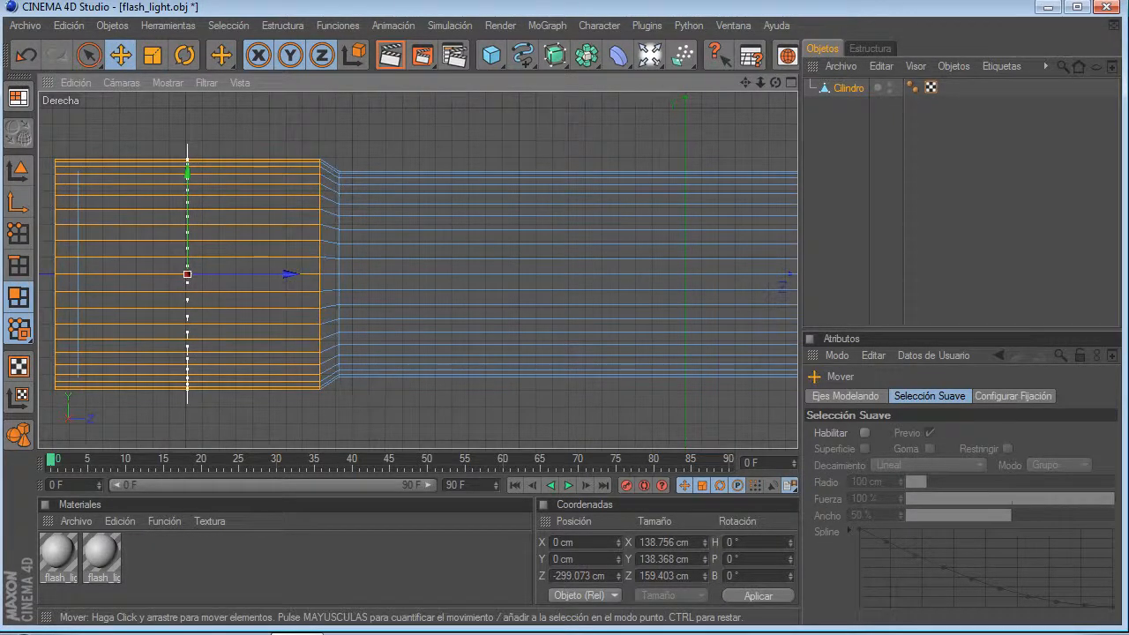
left_click(371, 408)
Step: Select the two edge loops bounding the sloped transition between the wide head and the body, using Selección Cíclica
left_click(22, 271)
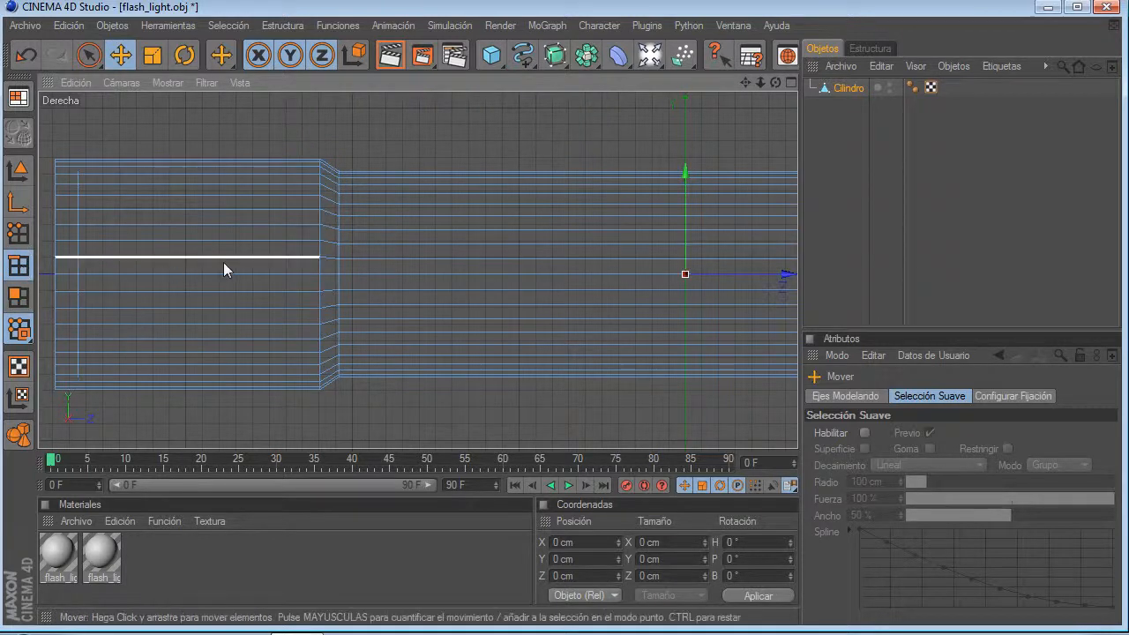
key("u")
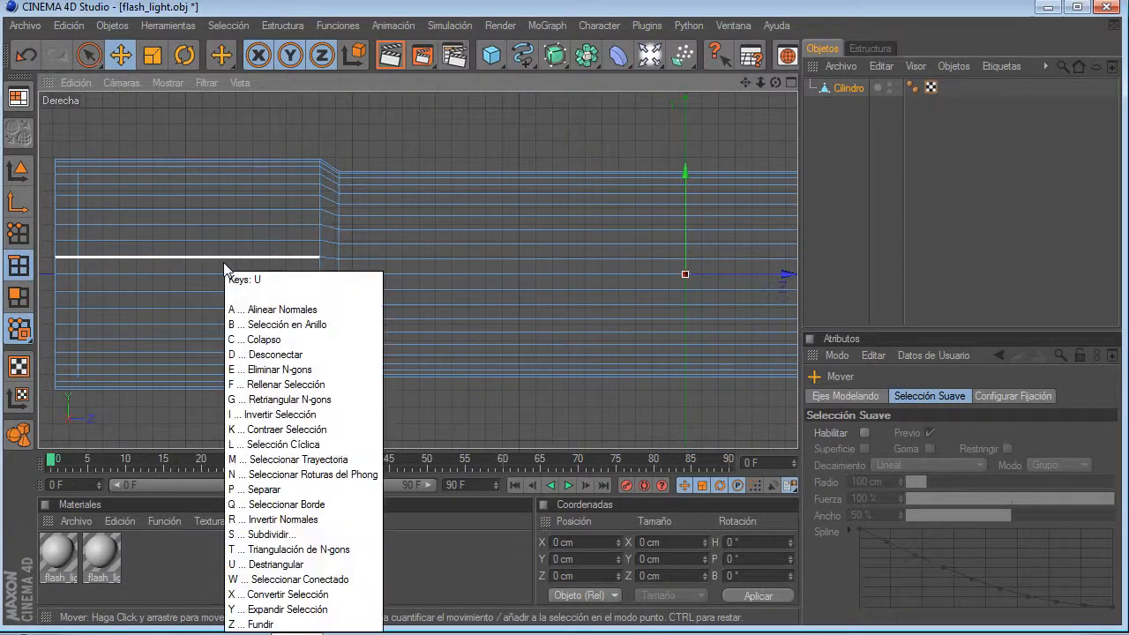
key("l")
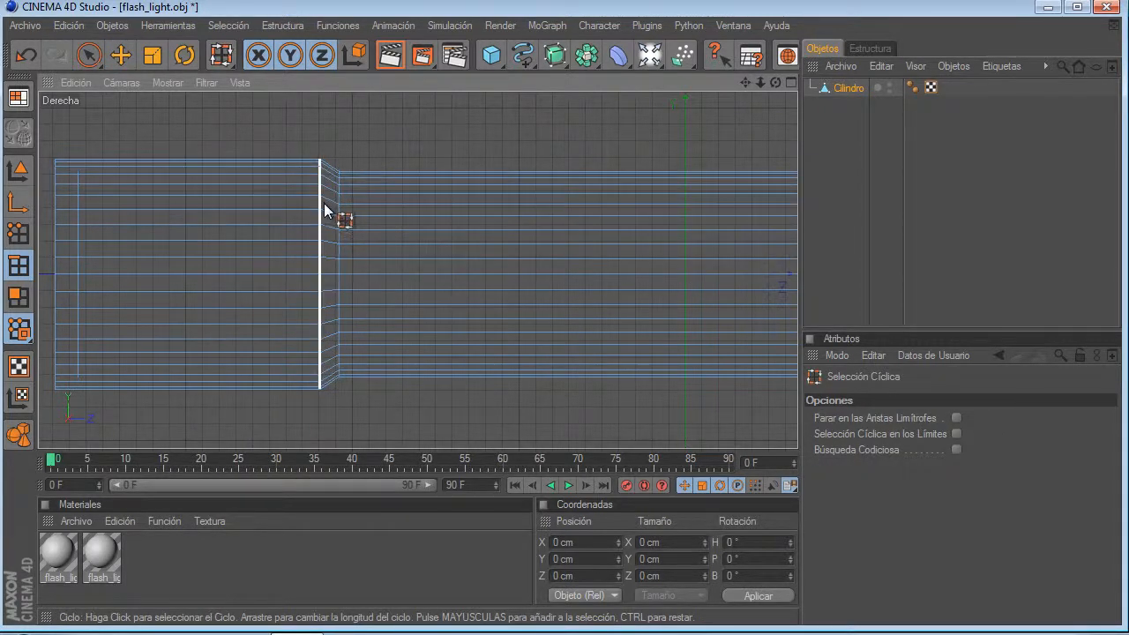
left_click(324, 203)
left_click(334, 237, "shift")
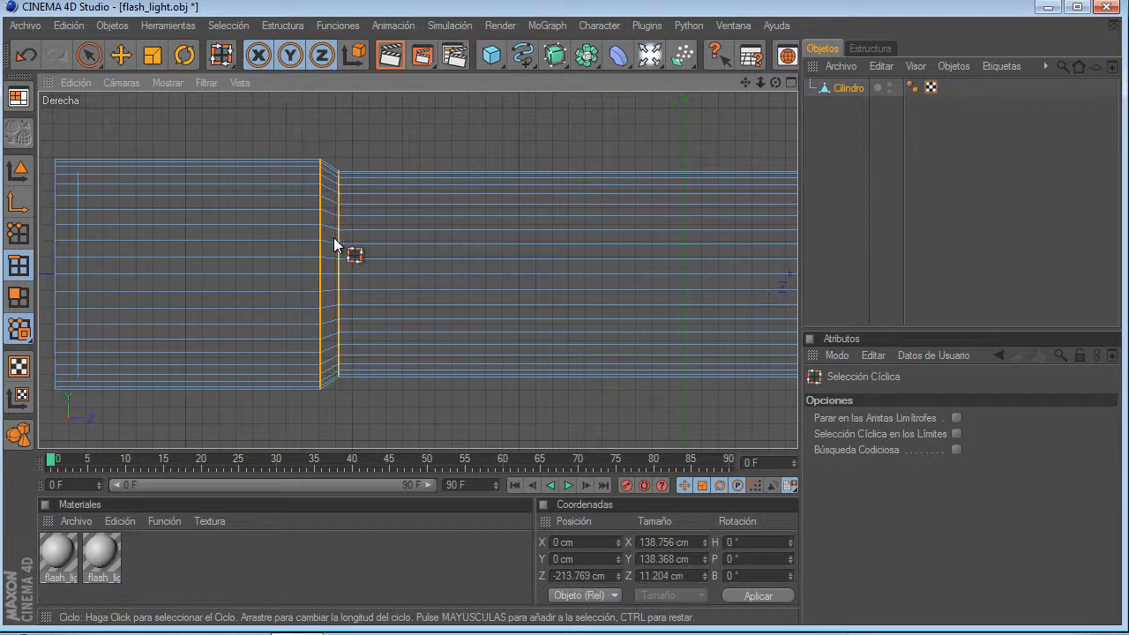
Step: Try a linear bevel of about 2.9 cm on the two selected edge loops and undo it
right_click(345, 418)
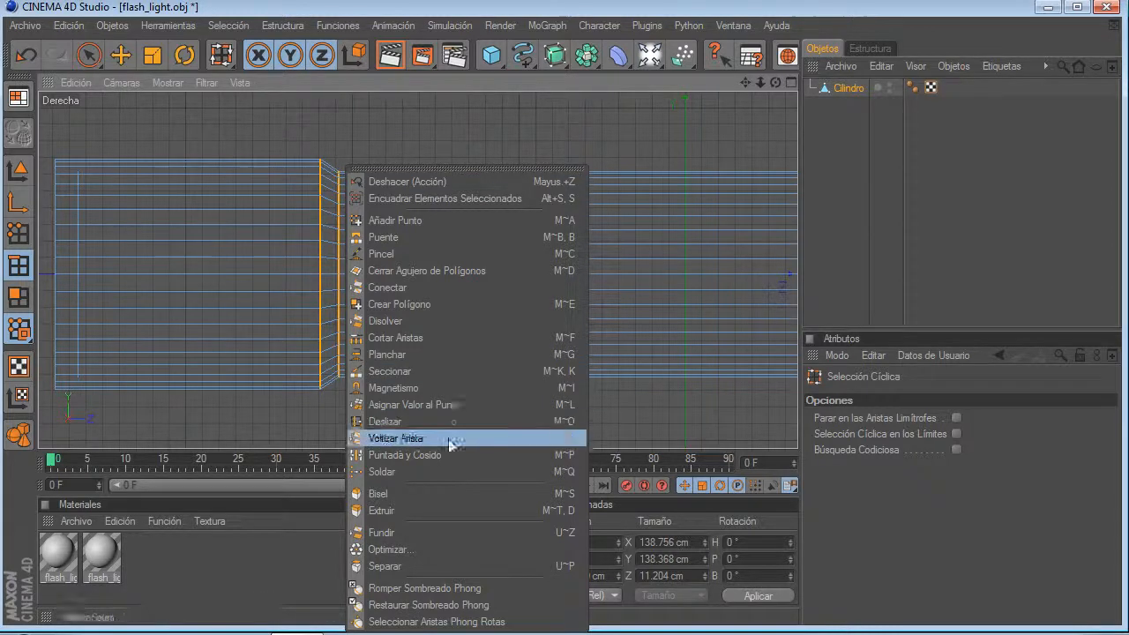
left_click(387, 492)
scroll(324, 403, "up", 5)
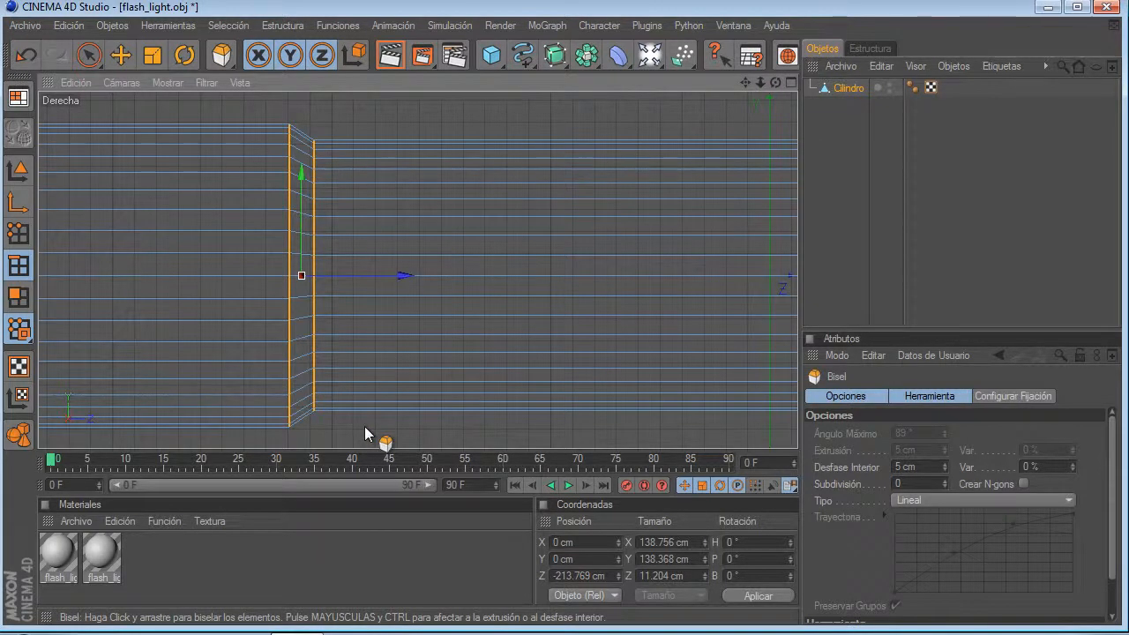
left_click_drag(326, 434, 365, 428)
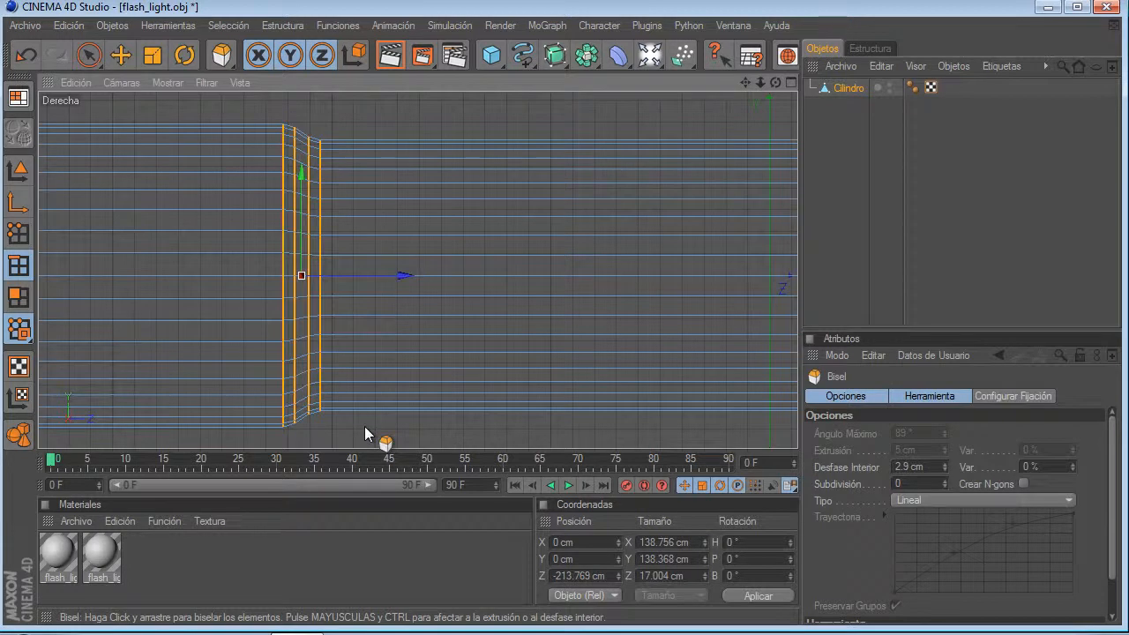
key("ctrl+z")
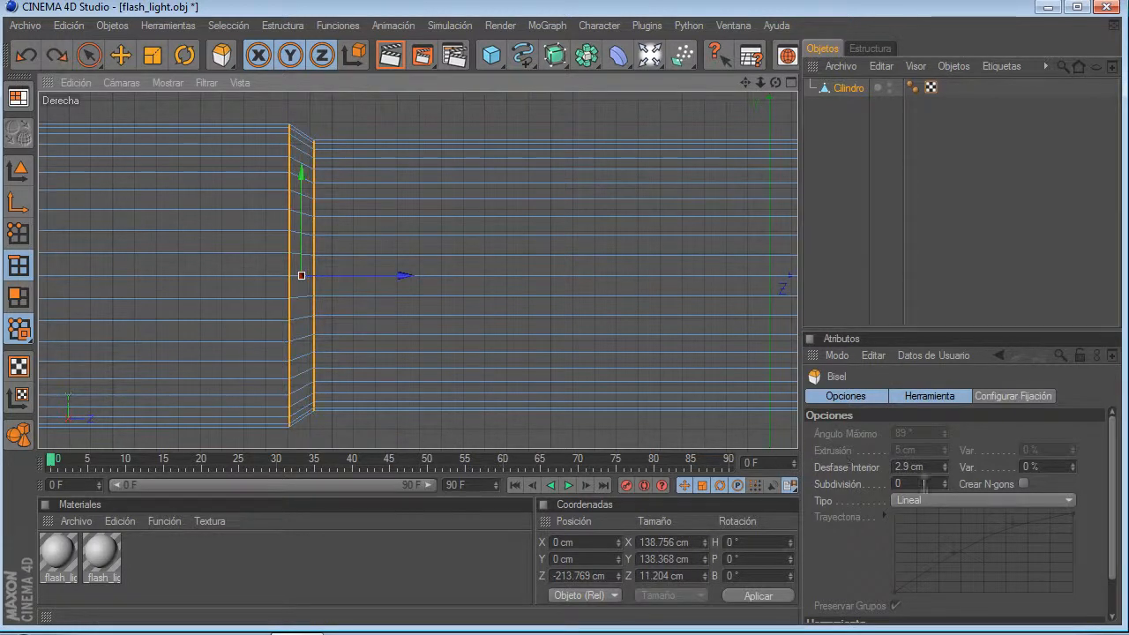
Step: Bevel the two selected edge loops by about 4.7 cm using the Convexa type with 3 subdivisions
left_click(899, 500)
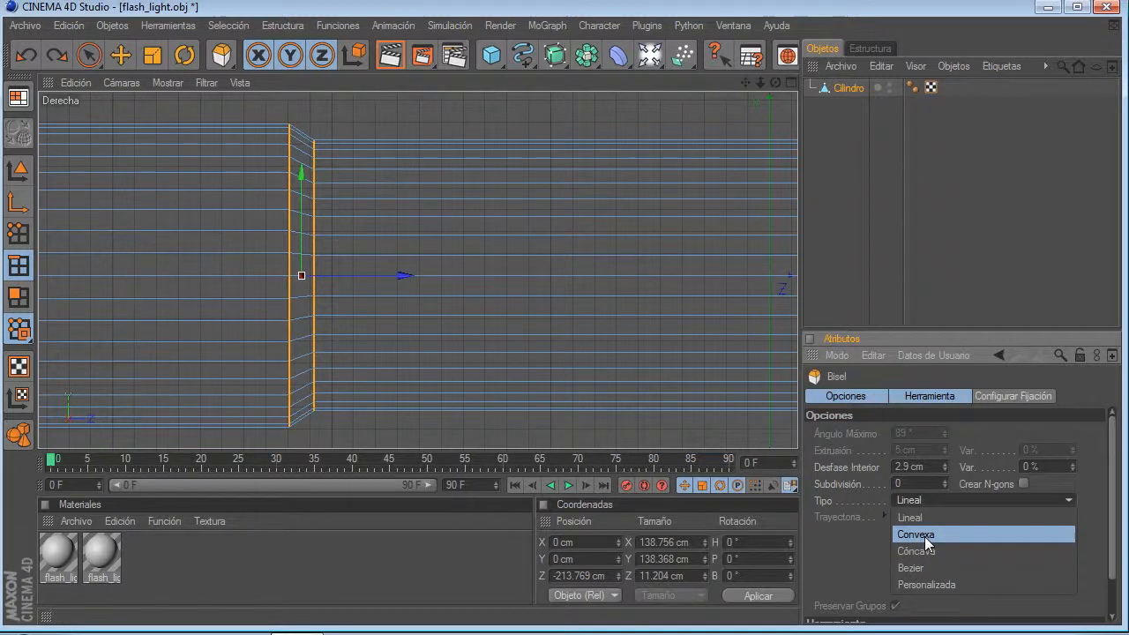
left_click(926, 552)
left_click(944, 480)
left_click(944, 480)
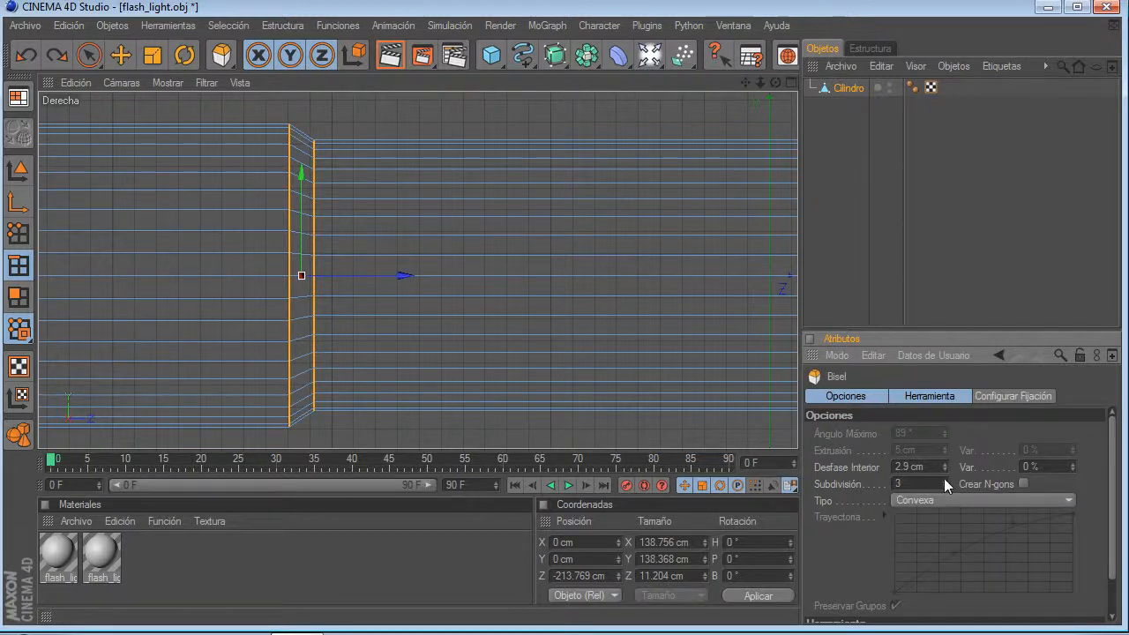
left_click(789, 82)
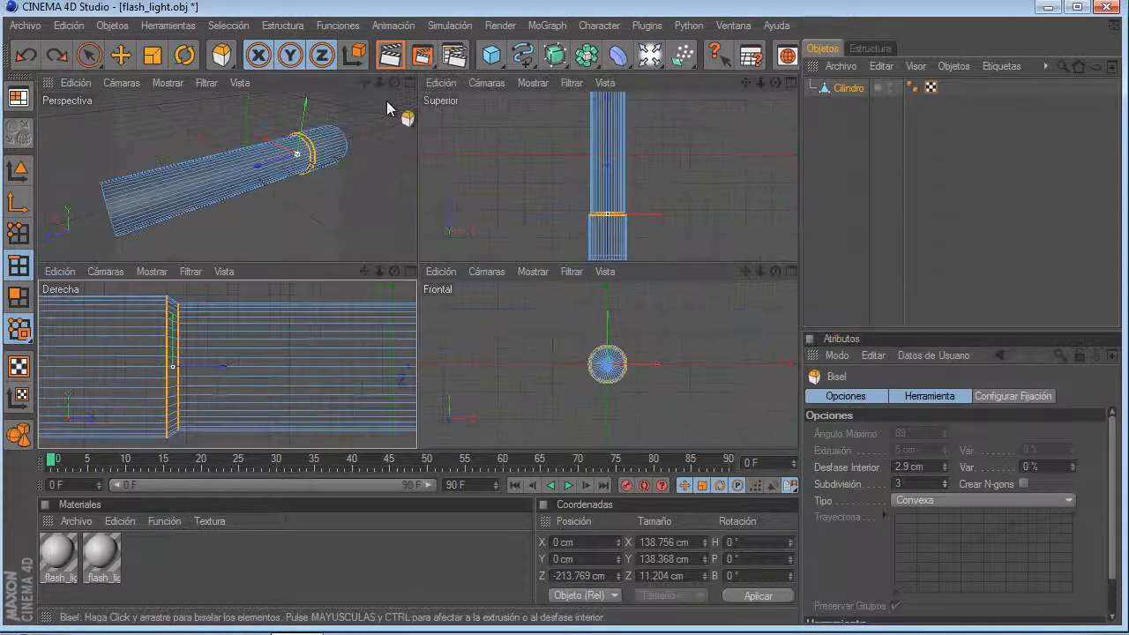
left_click(408, 83)
scroll(454, 182, "up", 5)
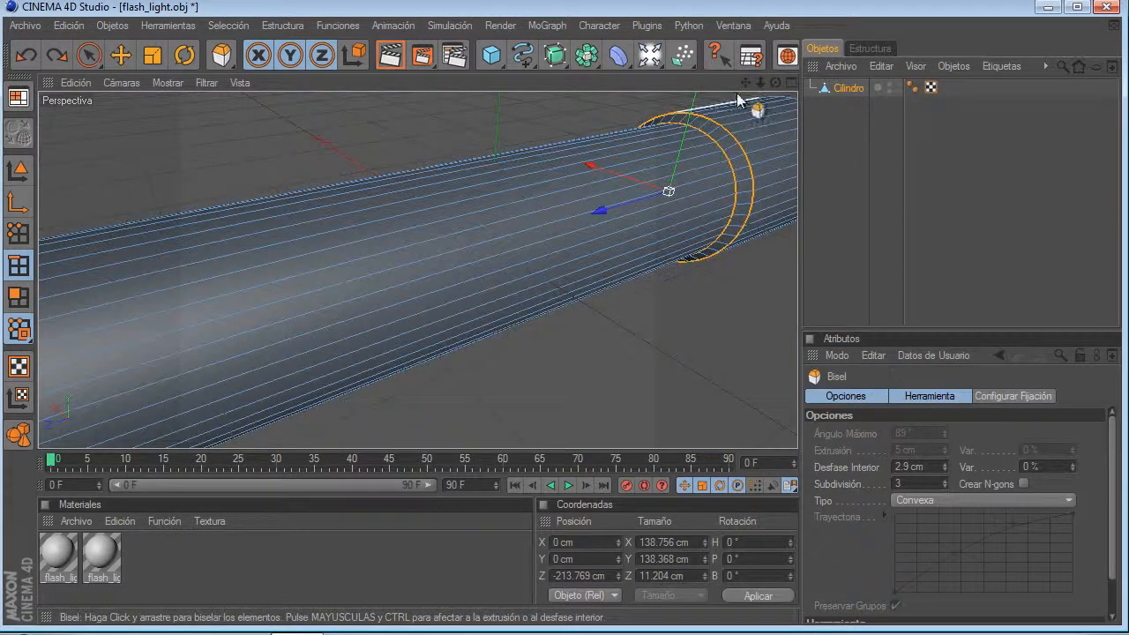
left_click_drag(745, 82, 477, 143)
scroll(578, 258, "up", 2)
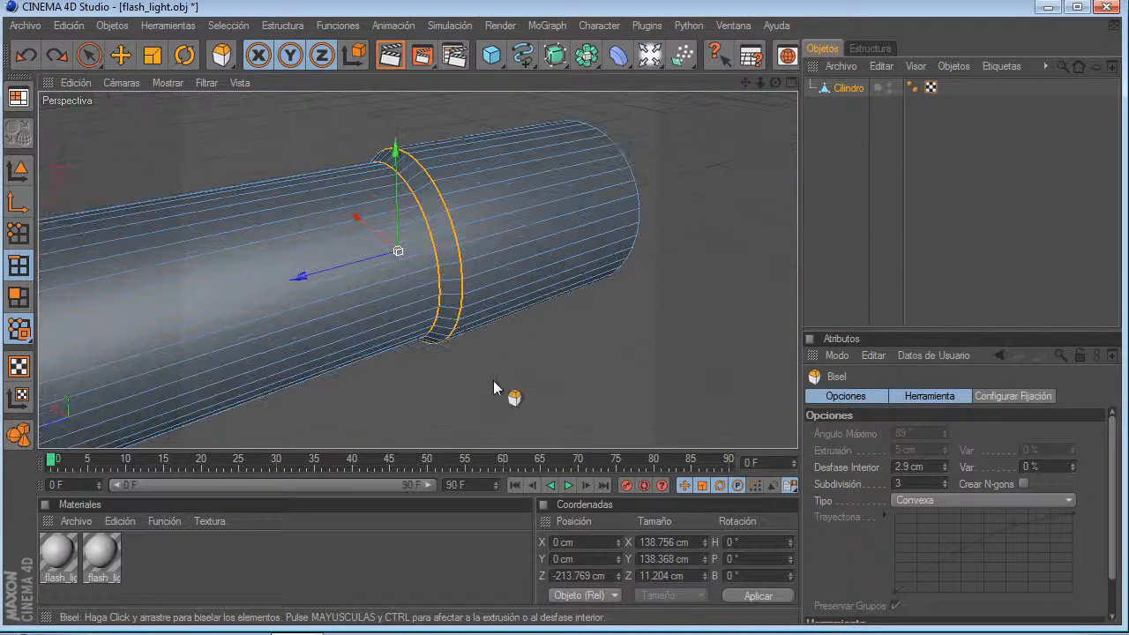
left_click_drag(487, 388, 541, 388)
Step: Optimize the whole cylinder in model mode, covering polygons, unused points and points, with a 0.01 cm tolerance
left_click_drag(776, 83, 494, 88)
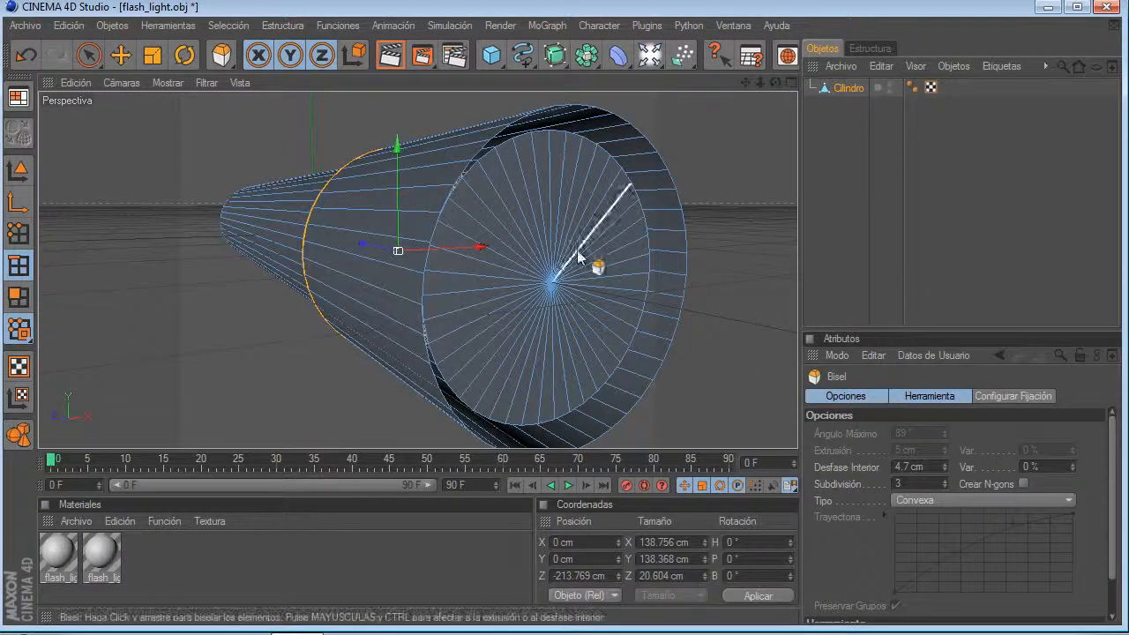
left_click(122, 57)
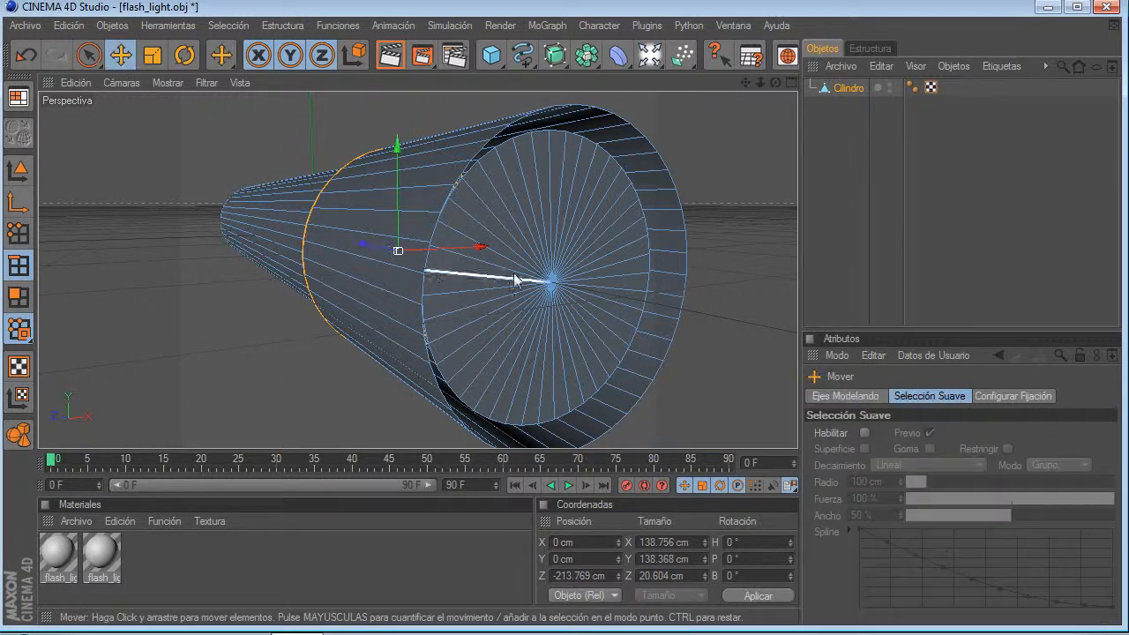
left_click(19, 170)
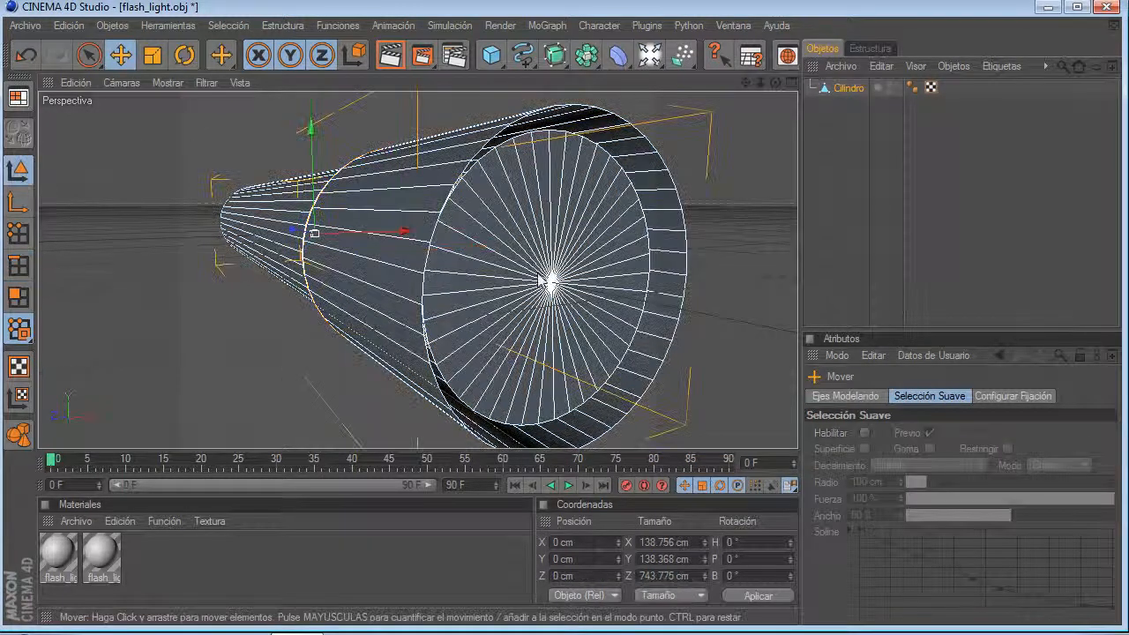
mouse_move(775, 82)
left_mouse_down()
mouse_move(684, 86)
mouse_move(775, 83)
left_mouse_up()
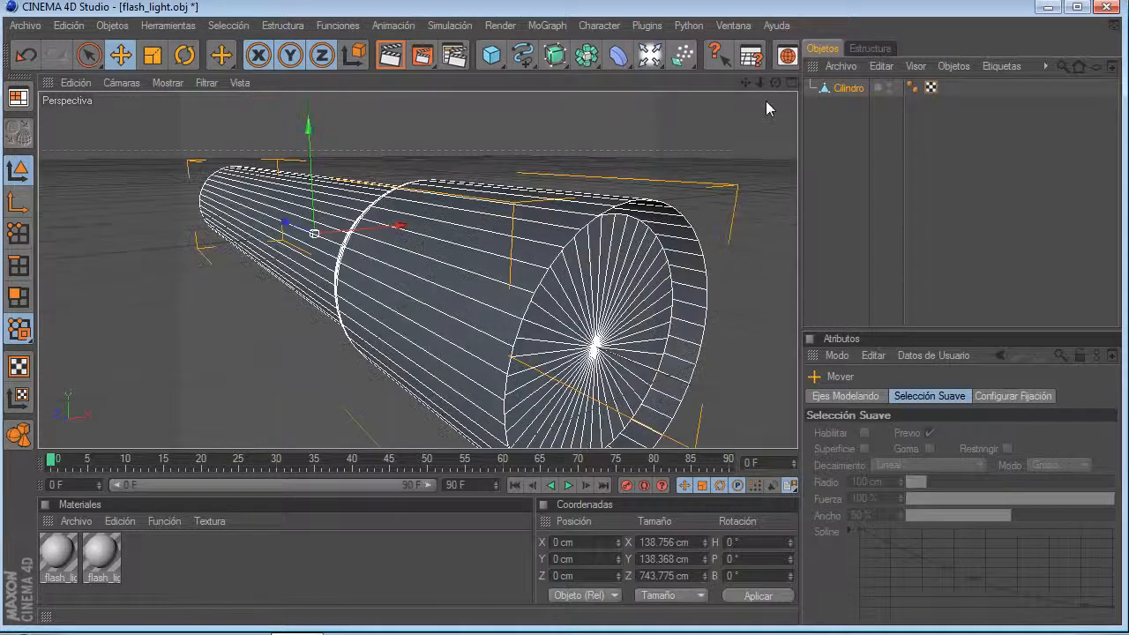
left_click(353, 27)
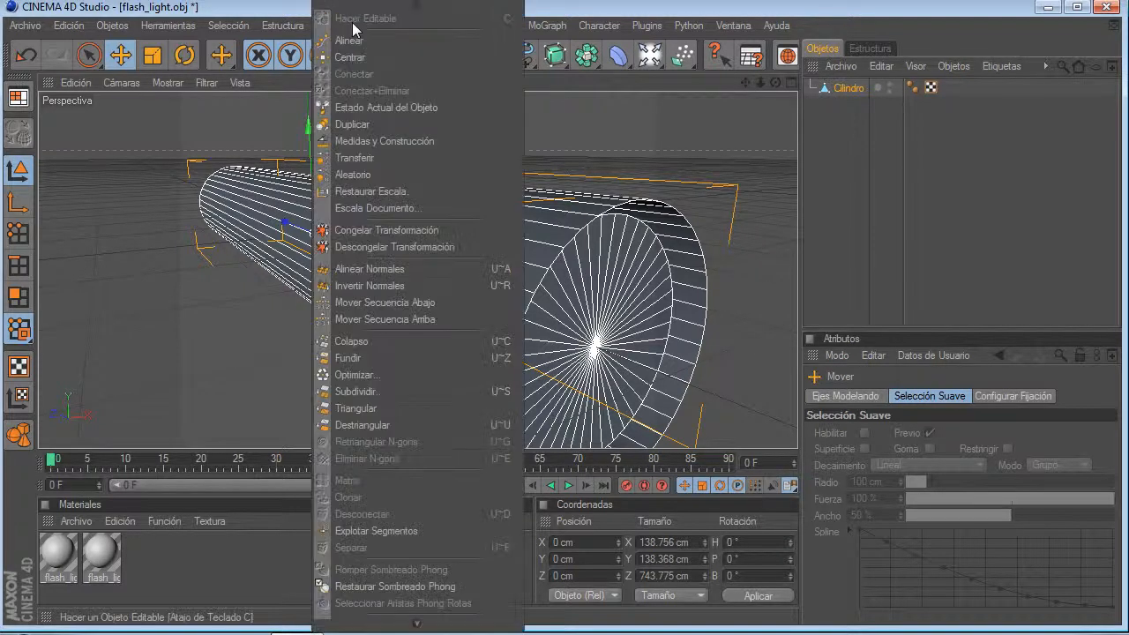
left_click(385, 377)
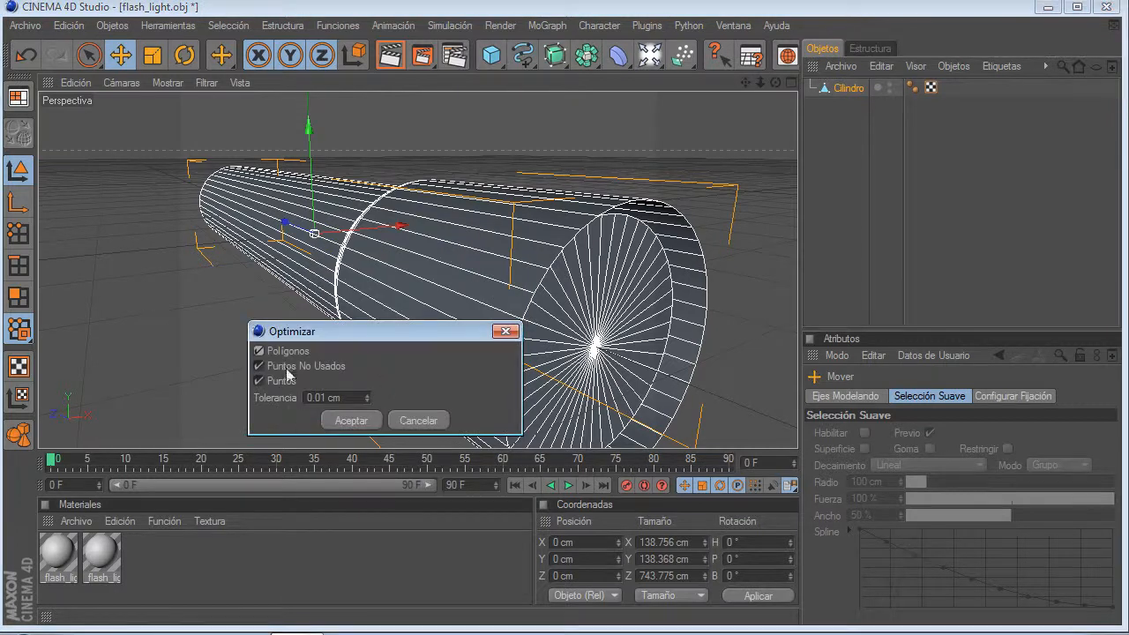
left_click(344, 422)
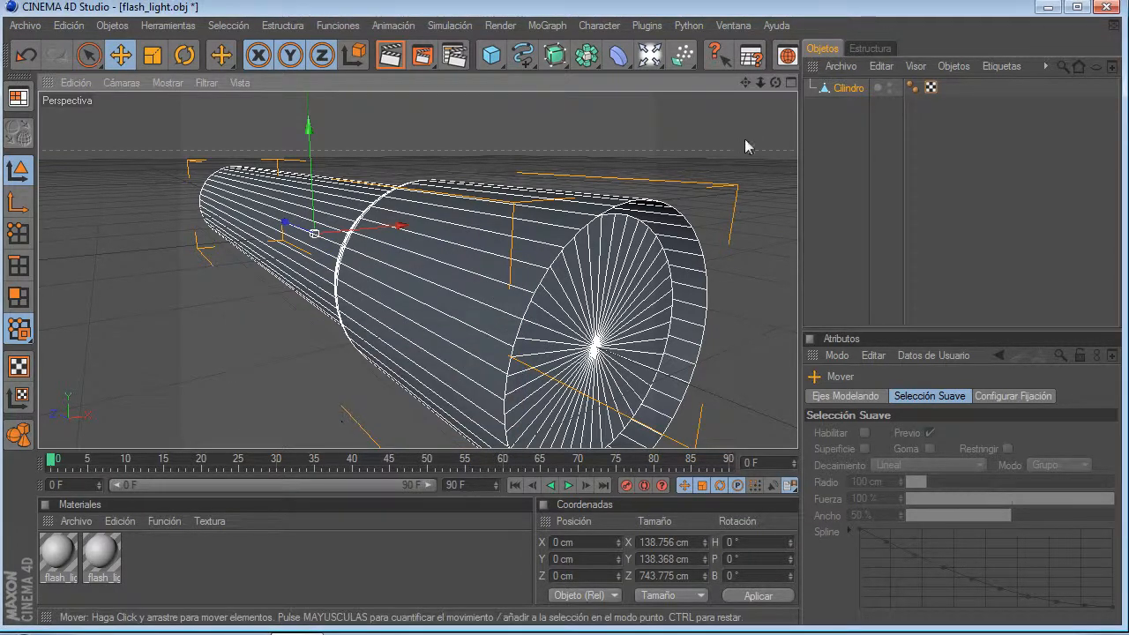
Step: Try to close the gap around the recessed cap at the wide -Z end with Cerrar Agujero de Polígonos
left_click_drag(747, 81, 424, 84)
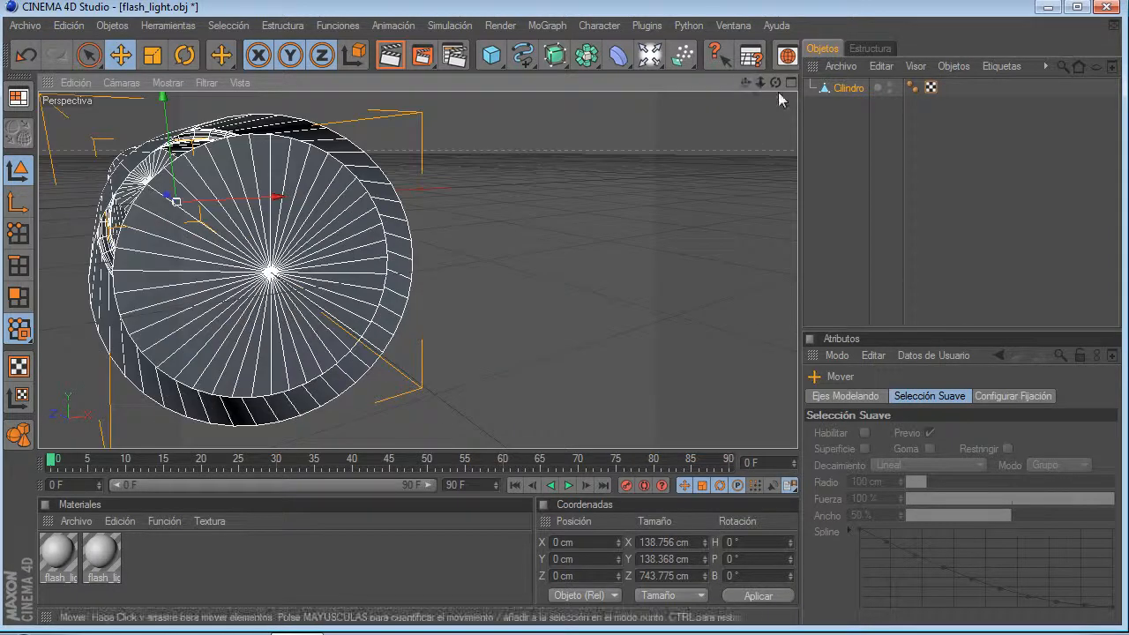
left_click_drag(774, 82, 468, 157)
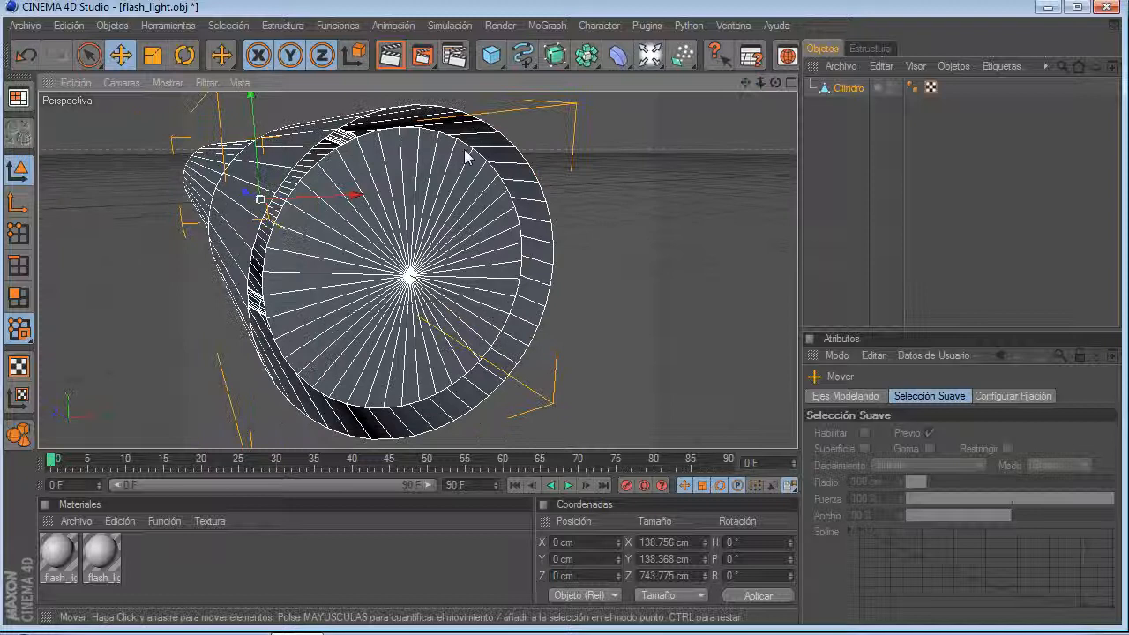
left_click(17, 297)
right_click(136, 327)
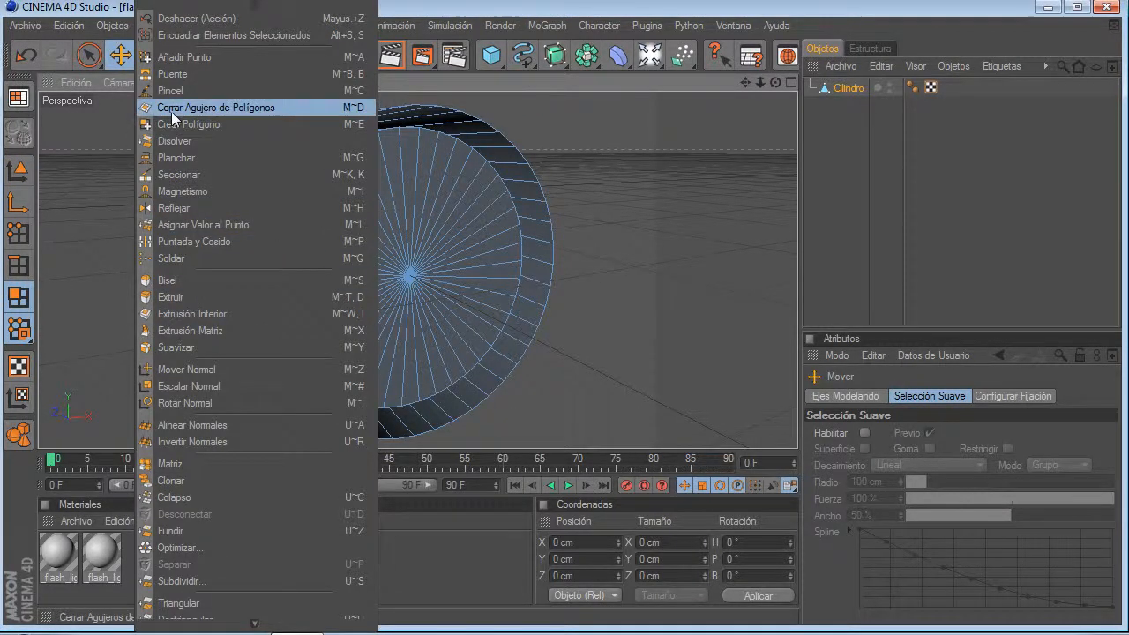
left_click(288, 107)
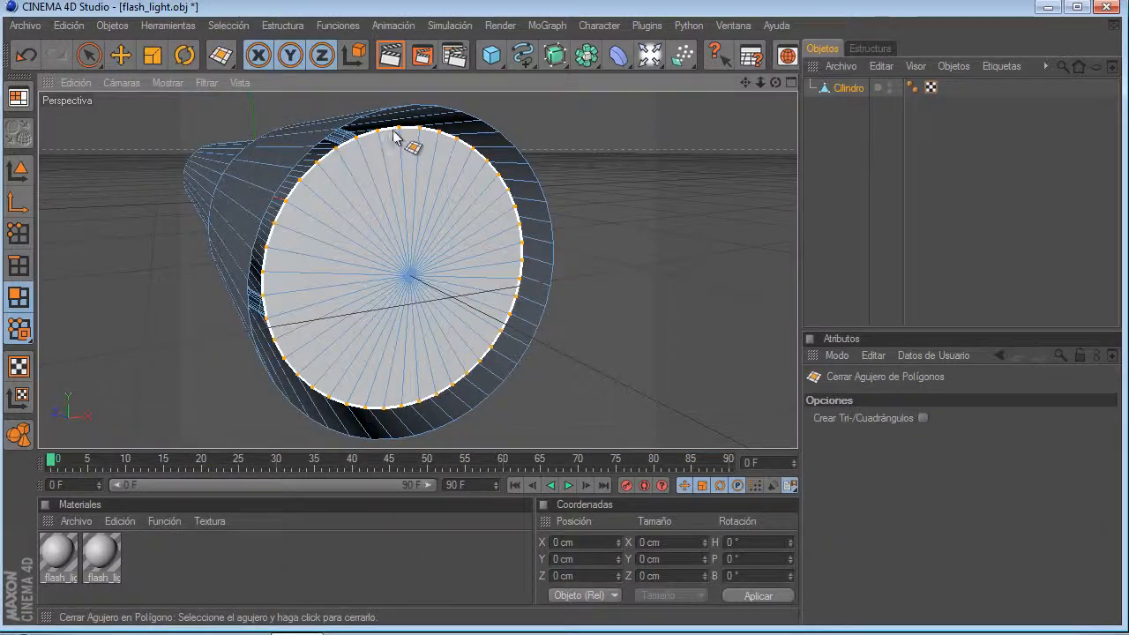
left_click(401, 131)
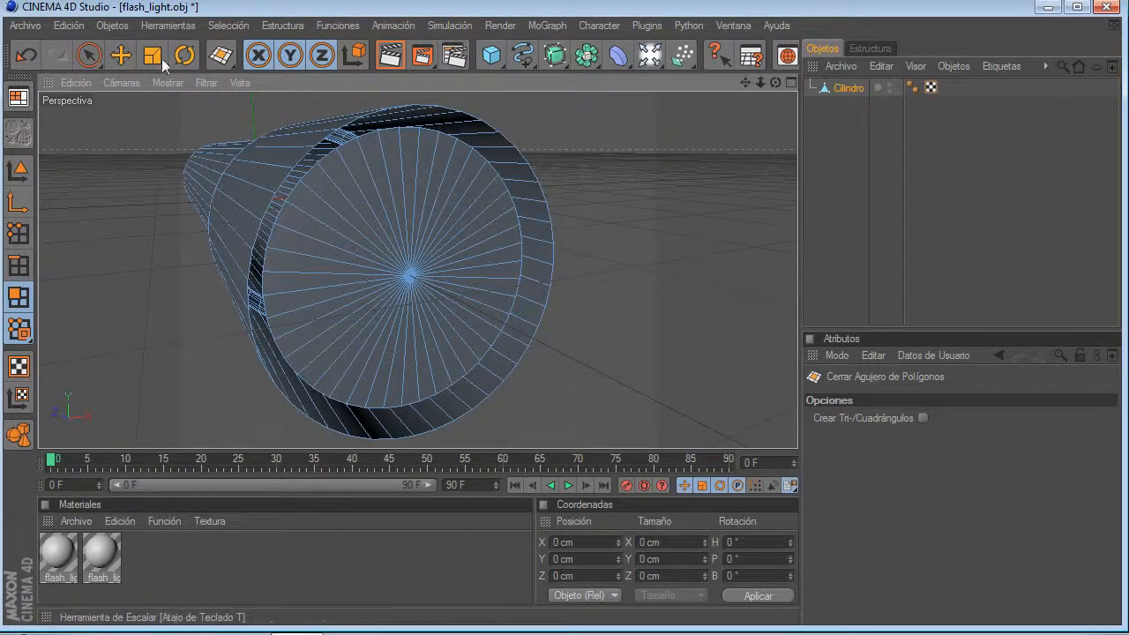
Step: Select the triangular cap polygons inside the wide end, limiting Selección Directa to visible elements, and delete them
left_click(120, 55)
key("9")
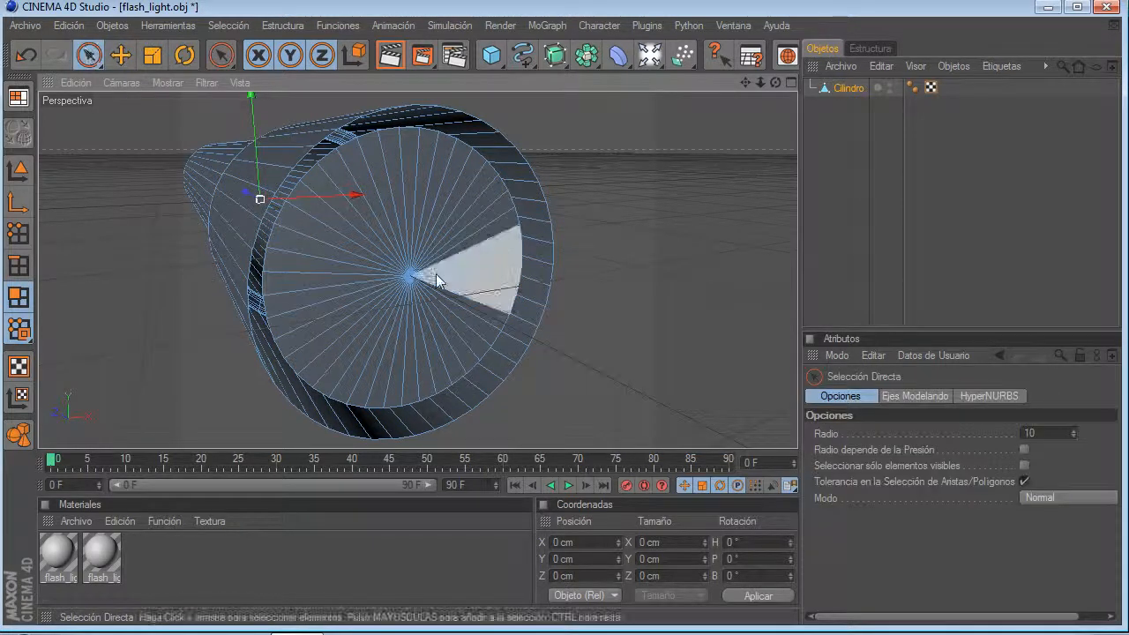
left_click(1024, 467)
mouse_move(353, 281)
left_mouse_down()
mouse_move(369, 263)
mouse_move(418, 298)
mouse_move(376, 266)
left_mouse_up()
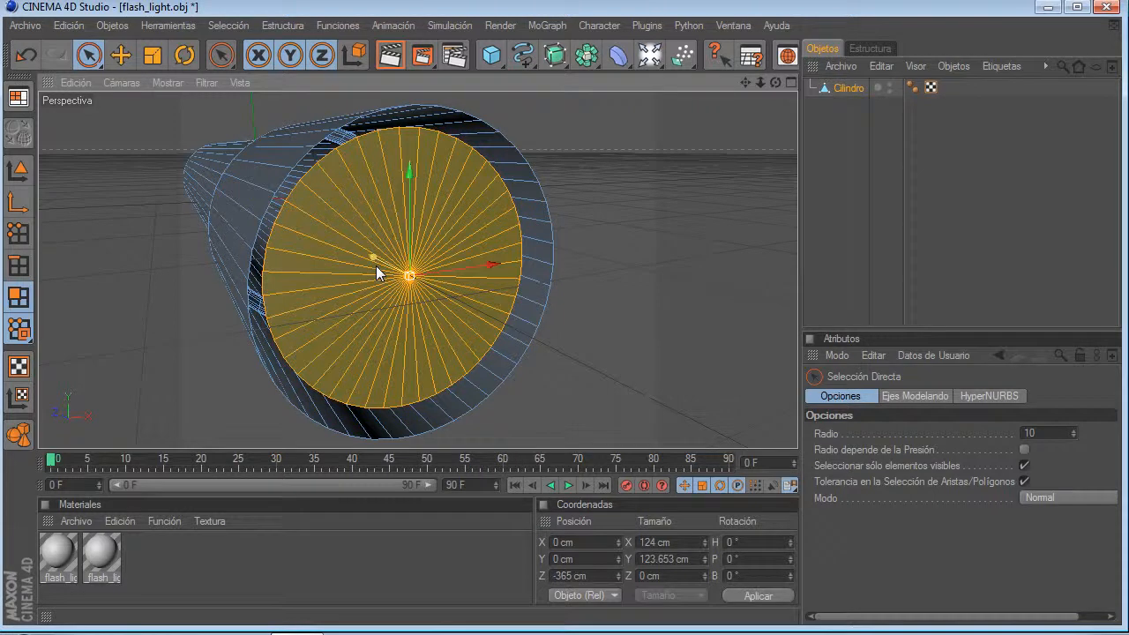
key("Delete")
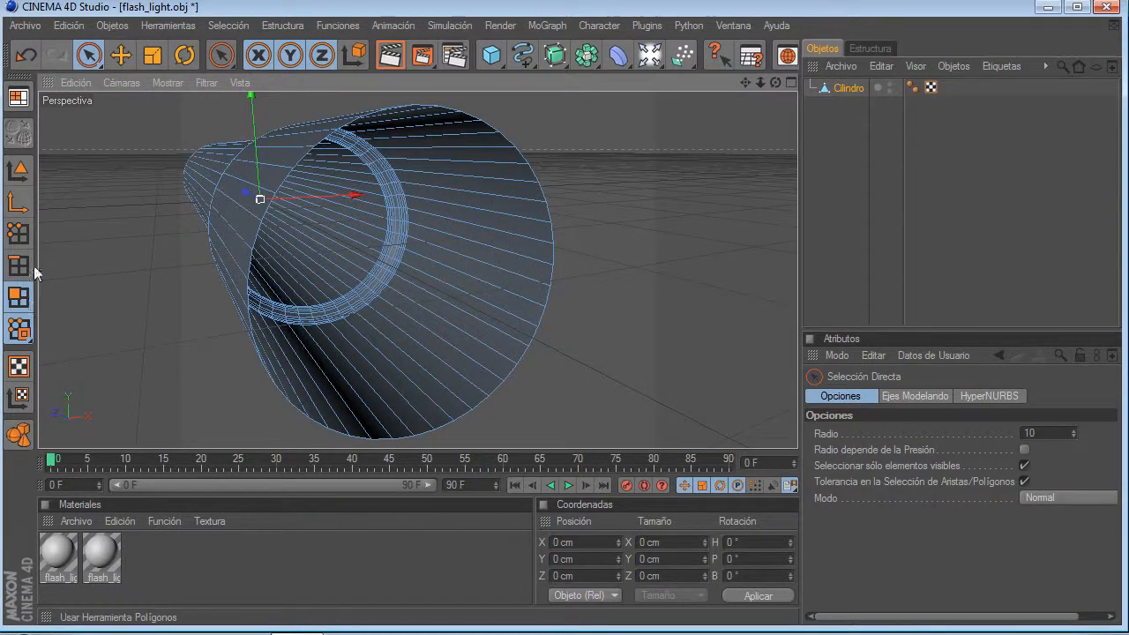
Step: Close the open wide end of the cylinder with a single polygon using Cerrar Agujero de Polígonos
right_click(128, 257)
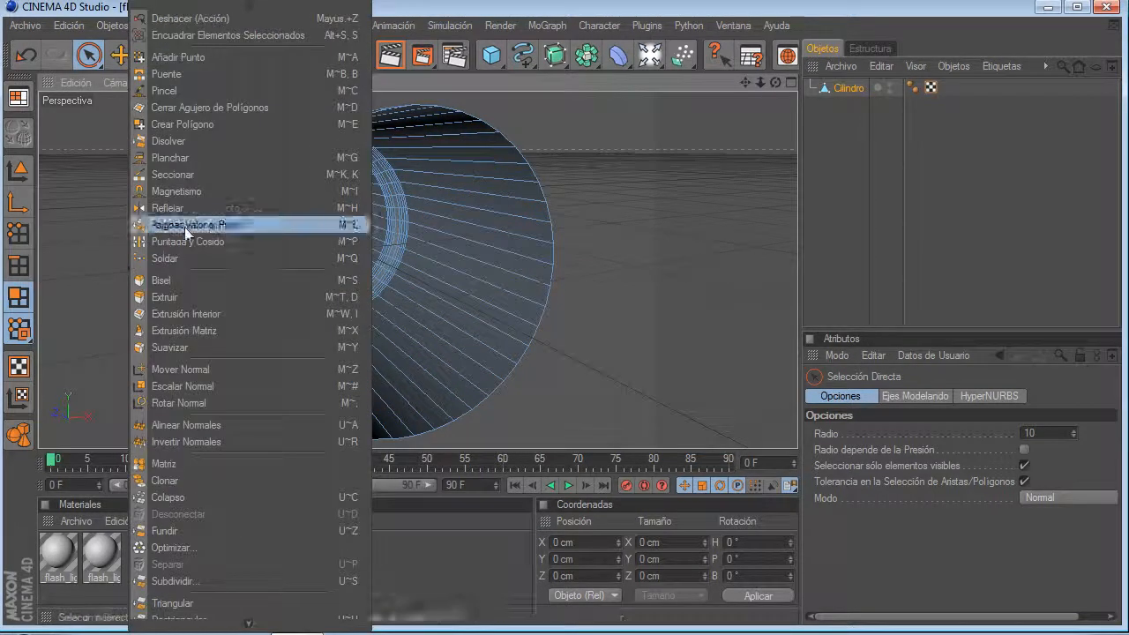
left_click(165, 107)
left_click(308, 426)
left_click(305, 420)
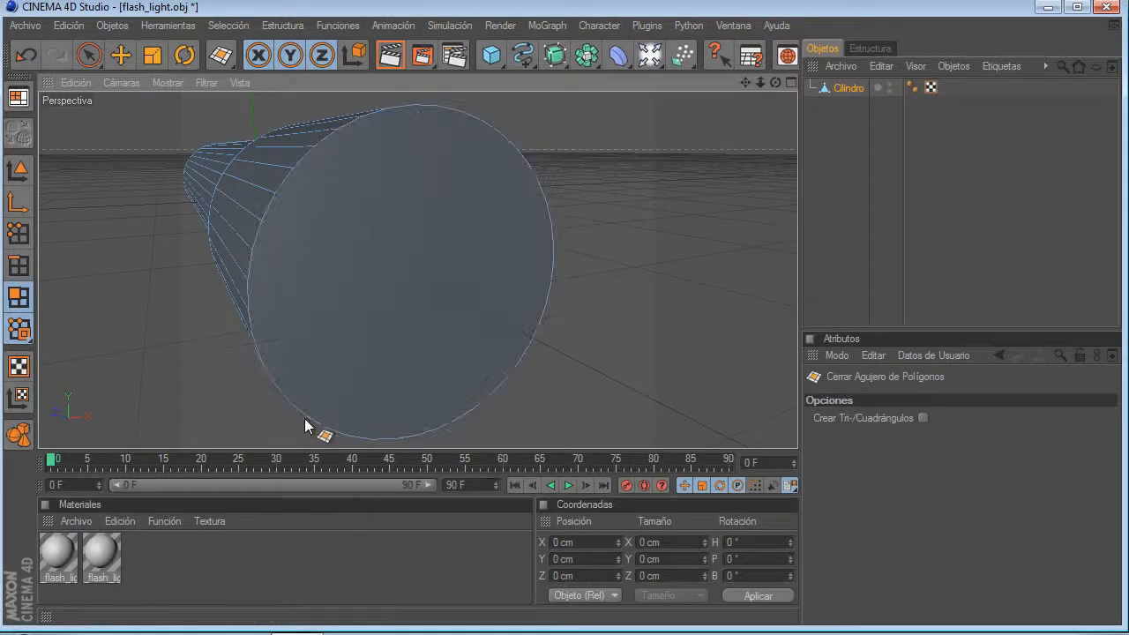
Step: Select the new end cap polygon and inset it by about 4.3 cm with Extrusión Interior
left_click(143, 63)
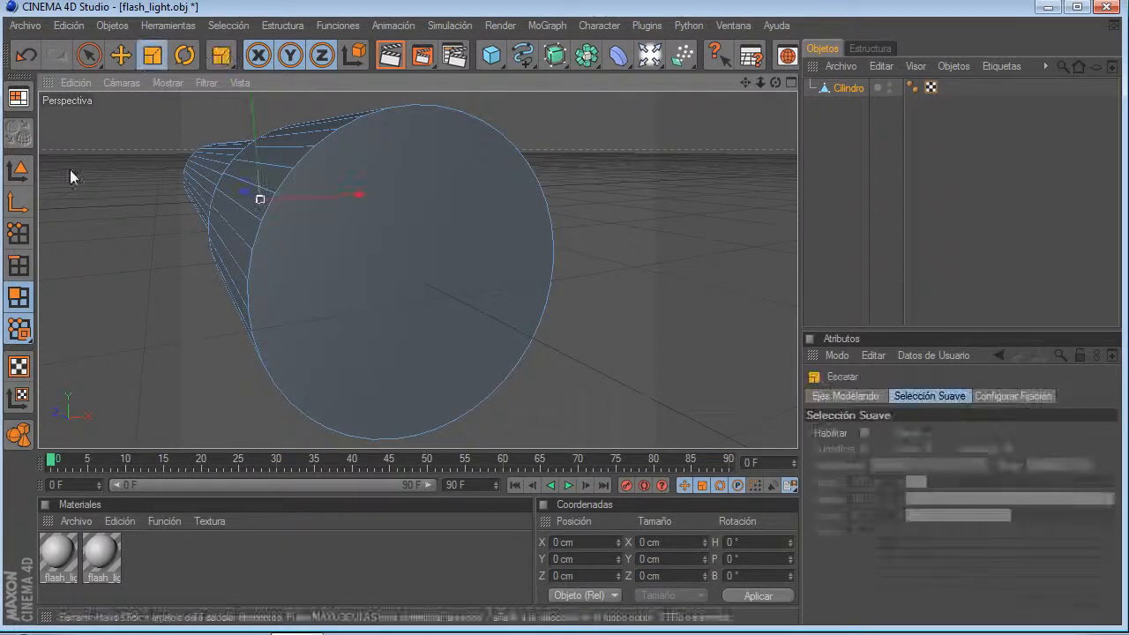
left_click(115, 57)
left_click(391, 331)
right_click(149, 327)
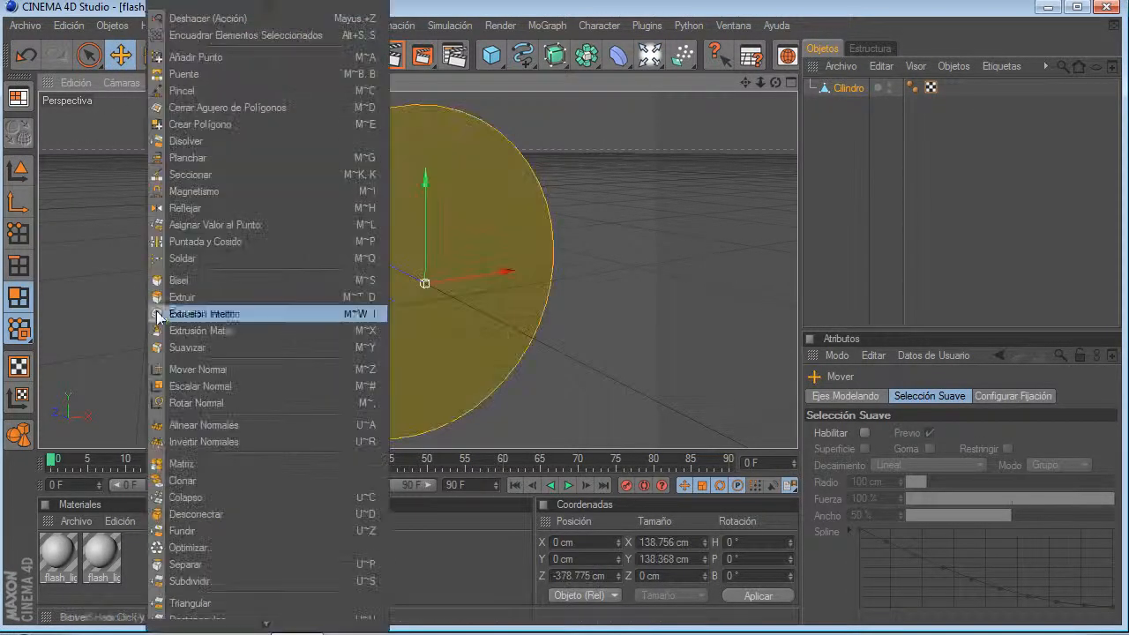
left_click(203, 314)
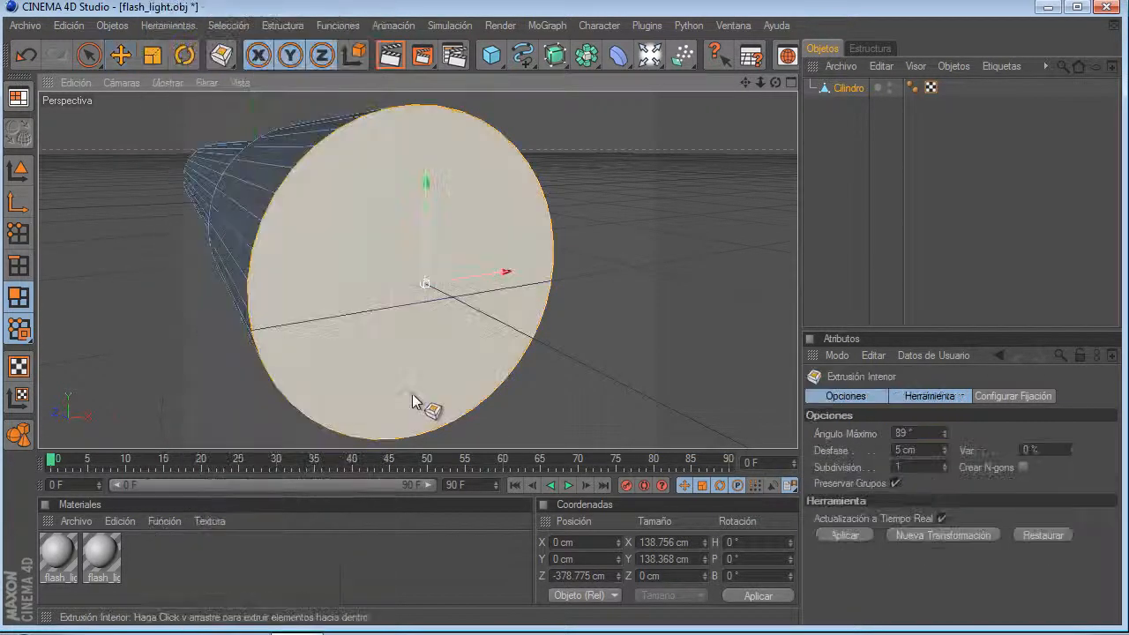
left_click_drag(631, 385, 590, 385)
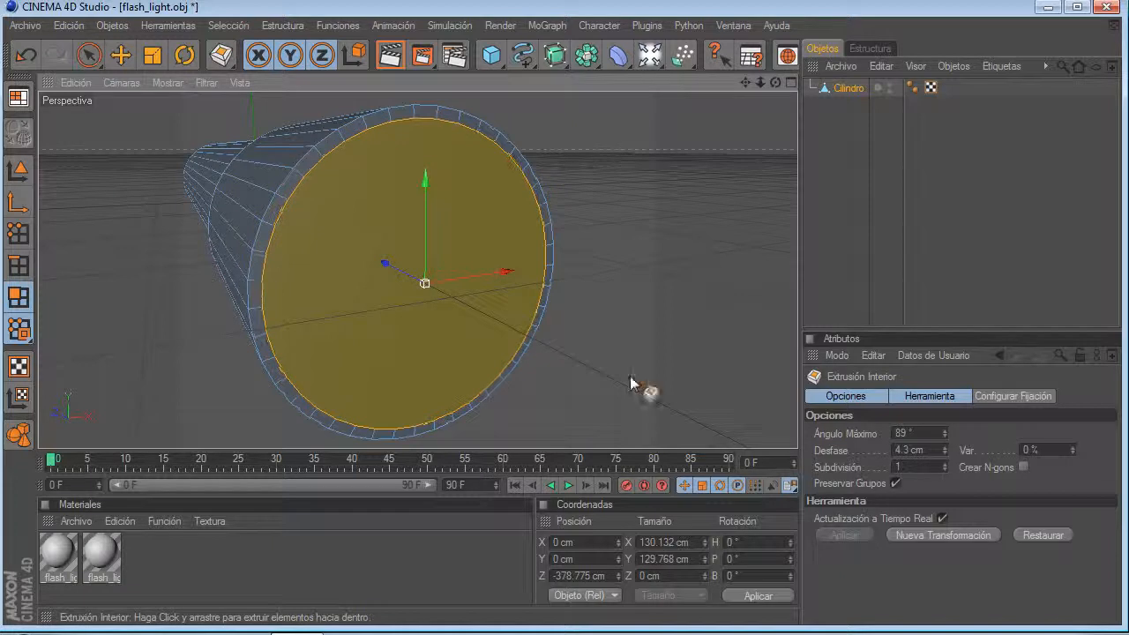
Step: Extrude the inset cap polygon about -66.1 cm into the flashlight head
right_click(631, 384)
left_click(671, 297)
left_click_drag(701, 371, 636, 370)
Step: Inset the recessed face by about 3.4 cm and extrude it outward by about 3.4 cm
right_click(643, 376)
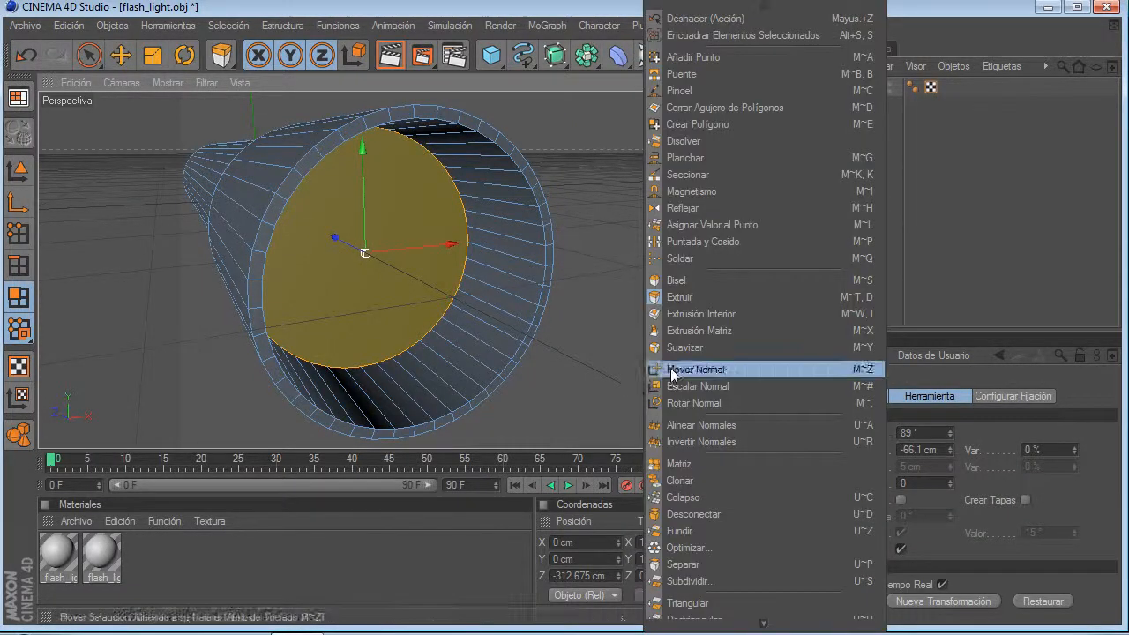
left_click(708, 321)
left_click_drag(735, 343, 713, 342)
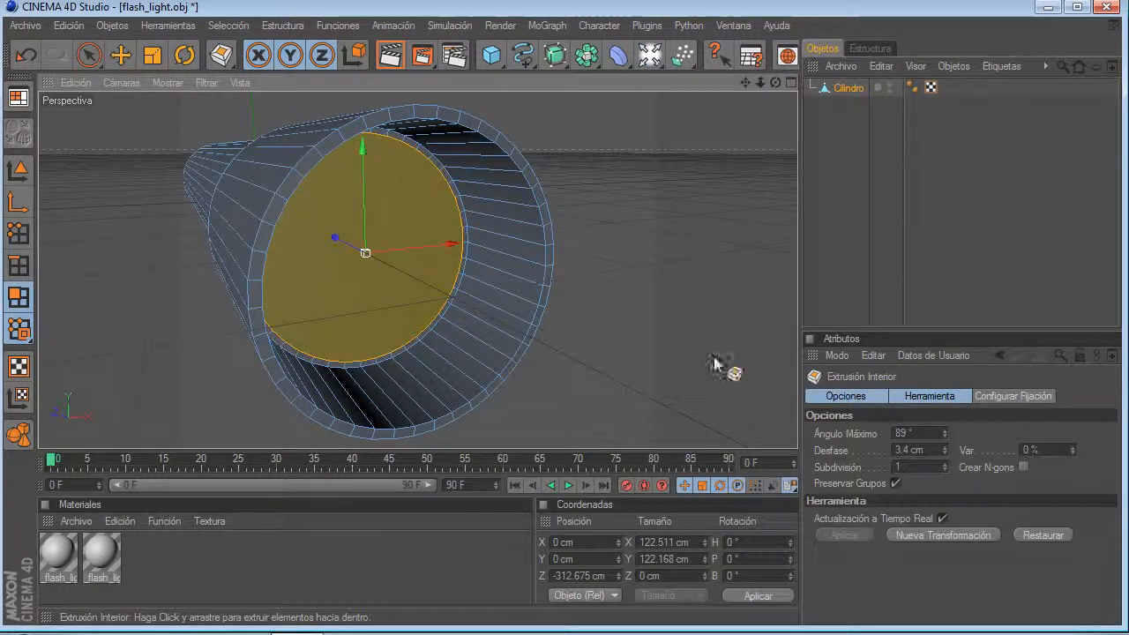
right_click(712, 342)
left_click(734, 301)
left_click_drag(734, 300, 738, 301)
Step: Scale the raised inner face down and inset it to a central circle about 36 cm across
right_click(668, 384)
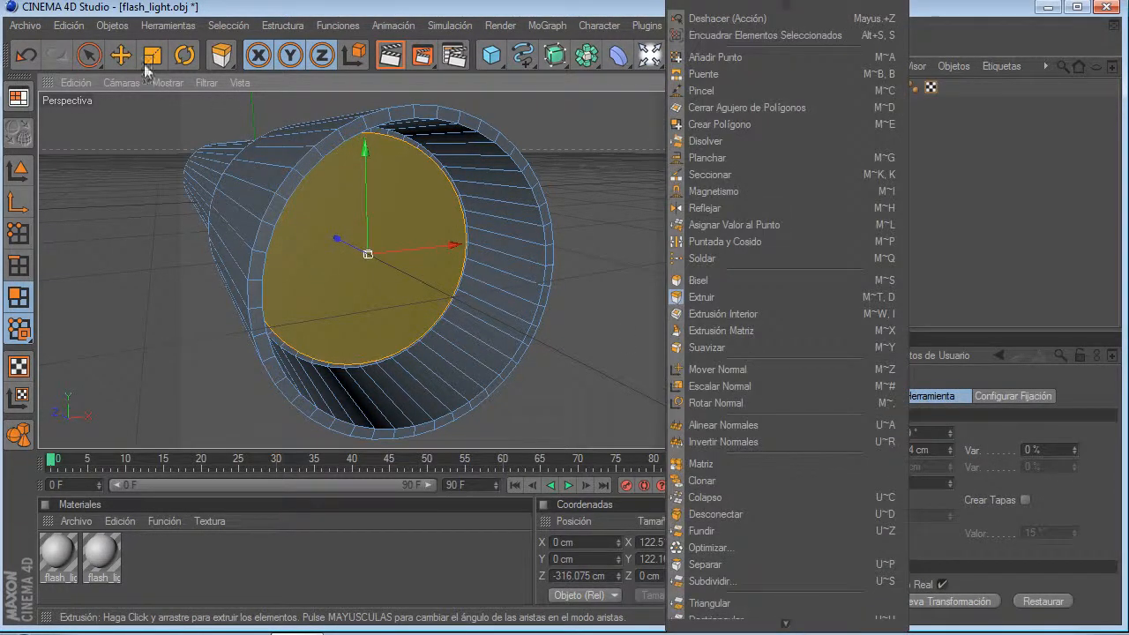
left_click(155, 65)
left_click(155, 58)
left_click_drag(388, 281, 323, 256)
right_click(660, 349)
left_click(726, 316)
left_click_drag(724, 350, 809, 350)
Step: Extrude the small central circle outward by about 35.7 cm to form the bulb
right_click(724, 352)
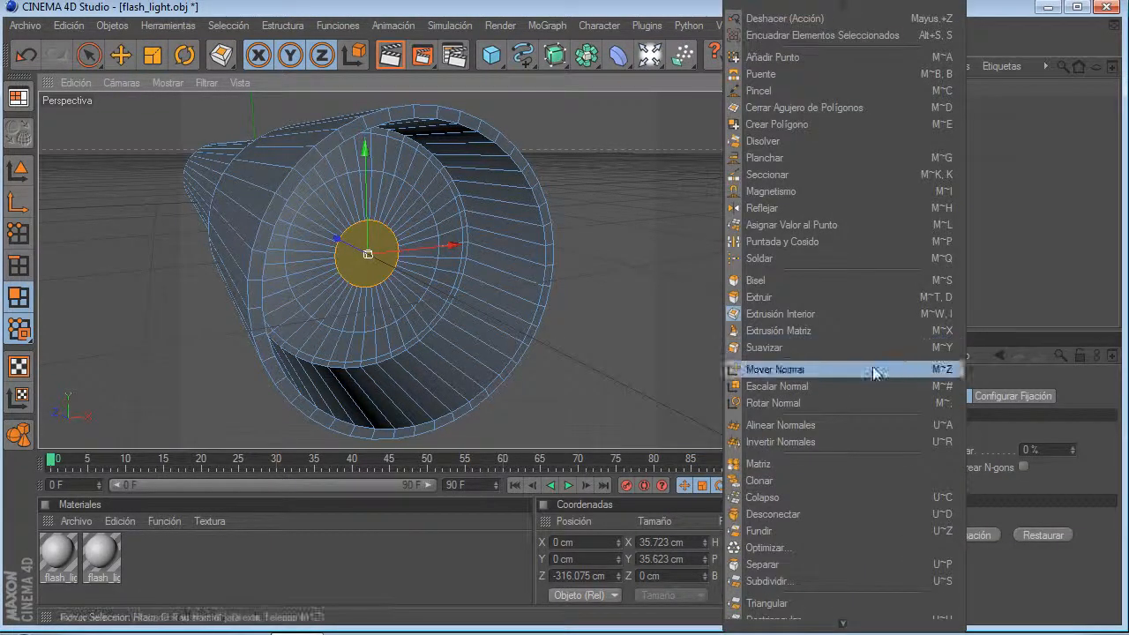
left_click(794, 297)
left_click_drag(671, 299, 716, 308)
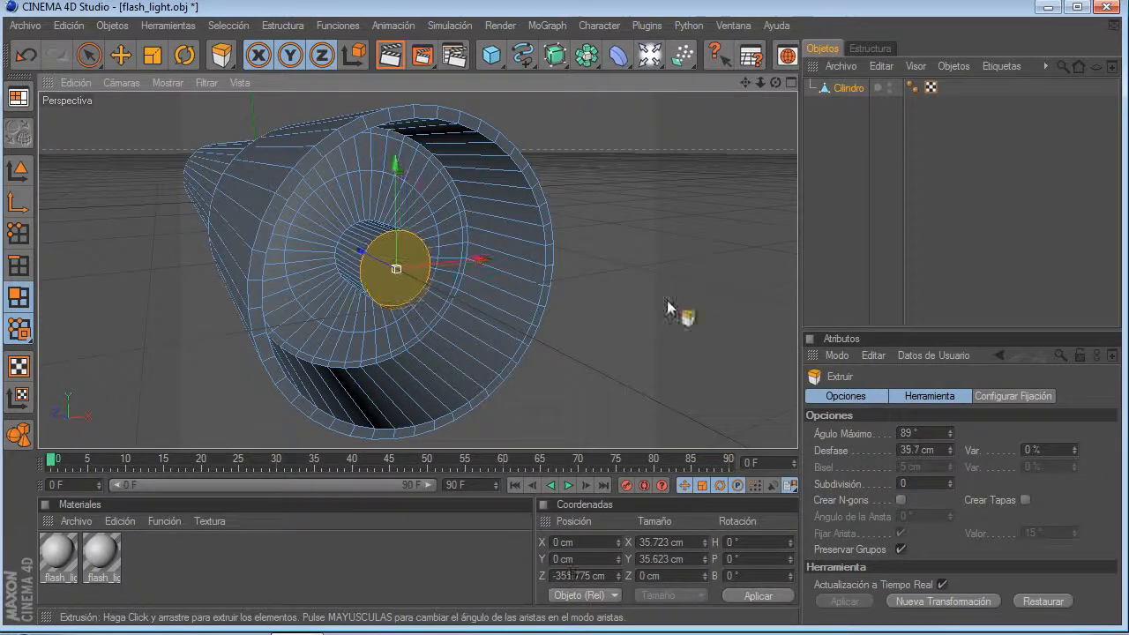
Step: Inset the bulb's end face by about 1.8 cm and extrude it about -38.8 cm inward to hollow the bulb
right_click(719, 336)
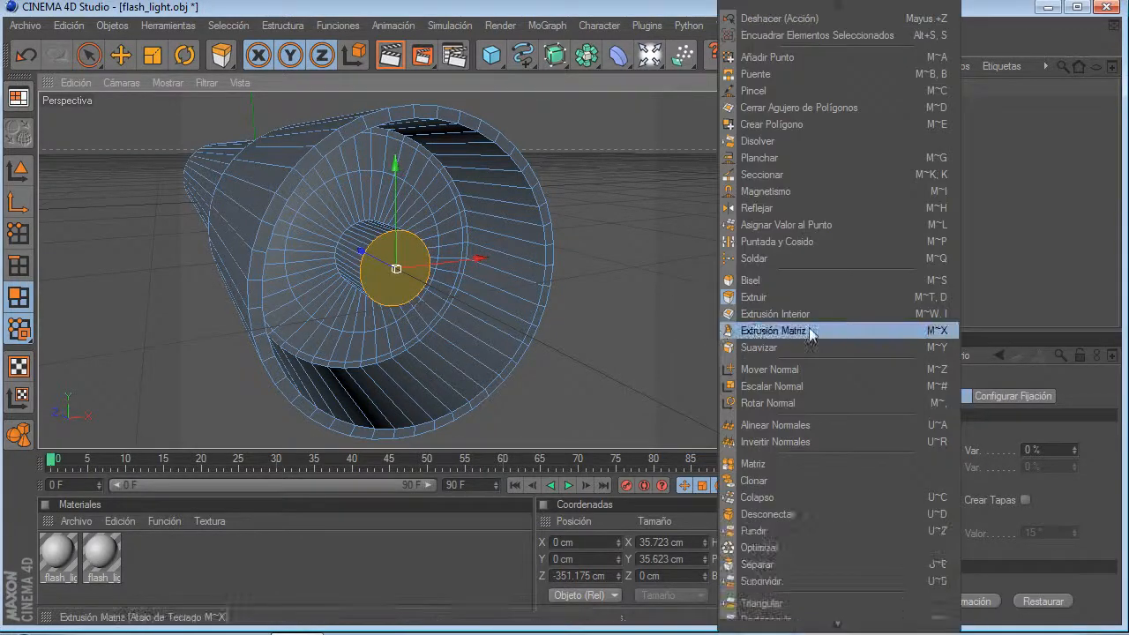
left_click(762, 320)
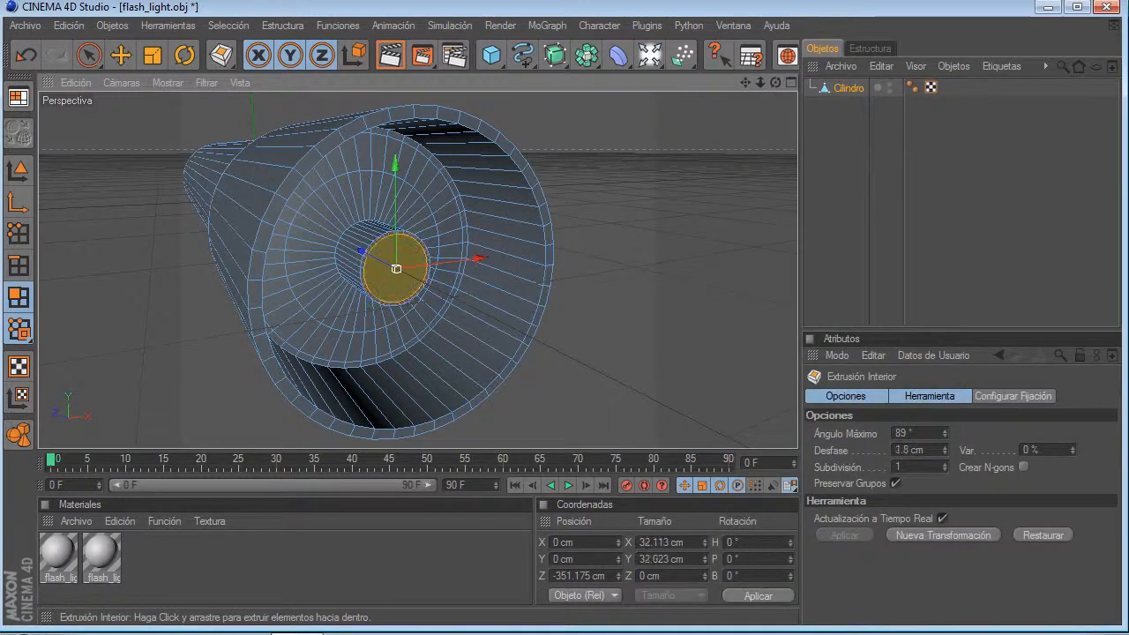
right_click(603, 375)
left_click(671, 292)
left_click_drag(747, 386, 653, 387)
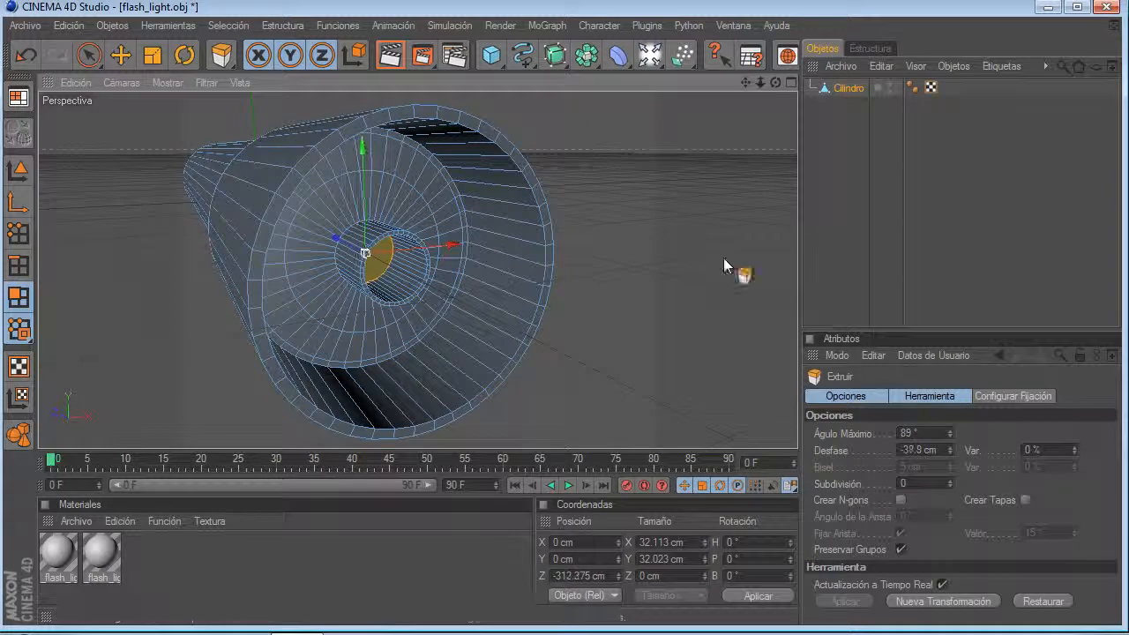
scroll(441, 211, "down", 4)
scroll(442, 211, "up", 5)
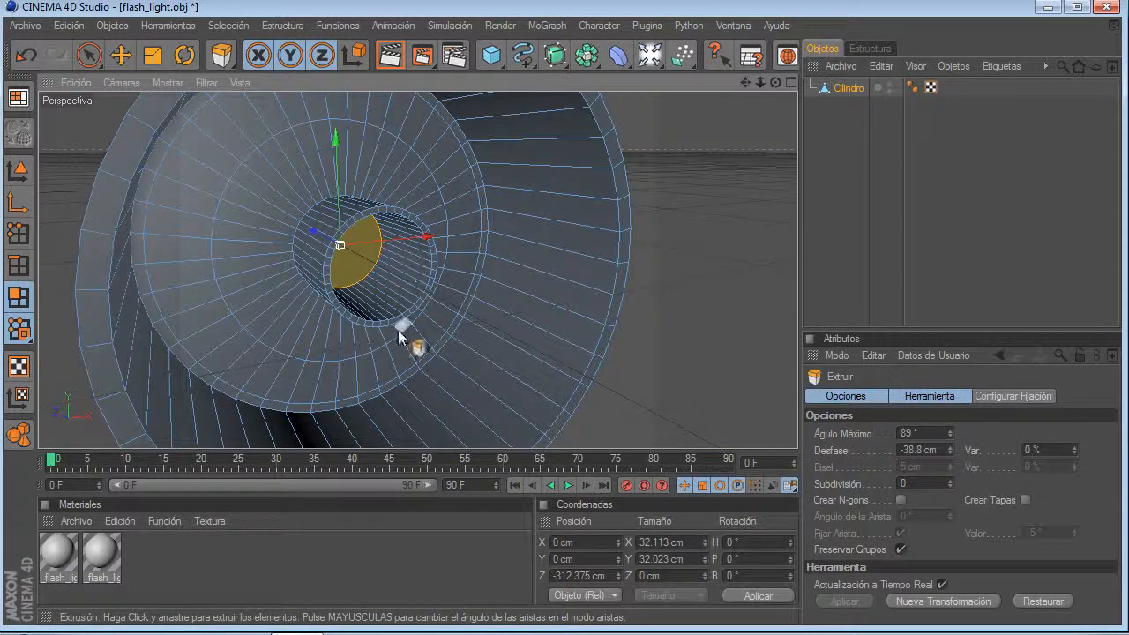
Step: Clear the selection and cut two edge loops around the flashlight's handle with the loop Knife in the Right view
left_click(125, 56)
scroll(666, 205, "down", 5)
scroll(665, 202, "up", 1)
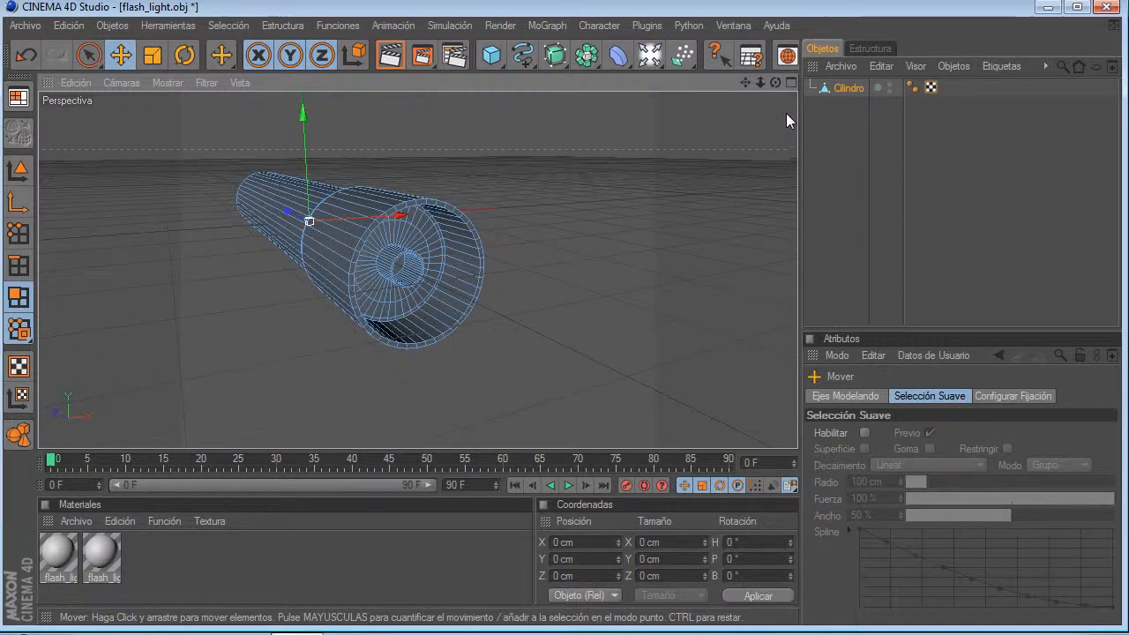
left_click_drag(776, 83, 887, 110)
left_click(792, 83)
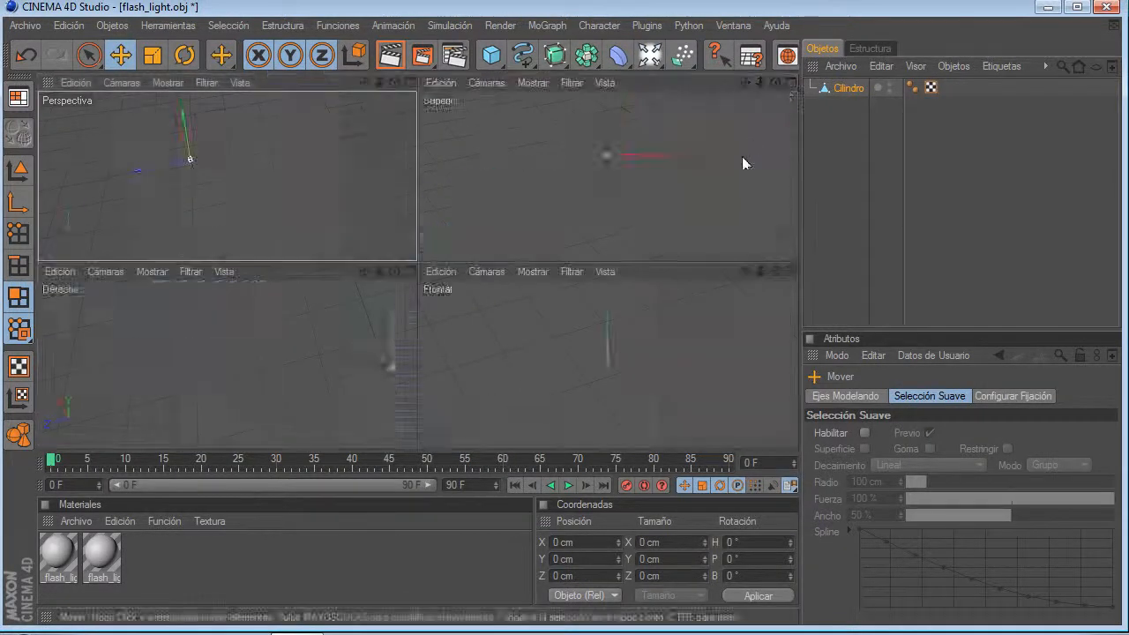
middle_click(408, 272)
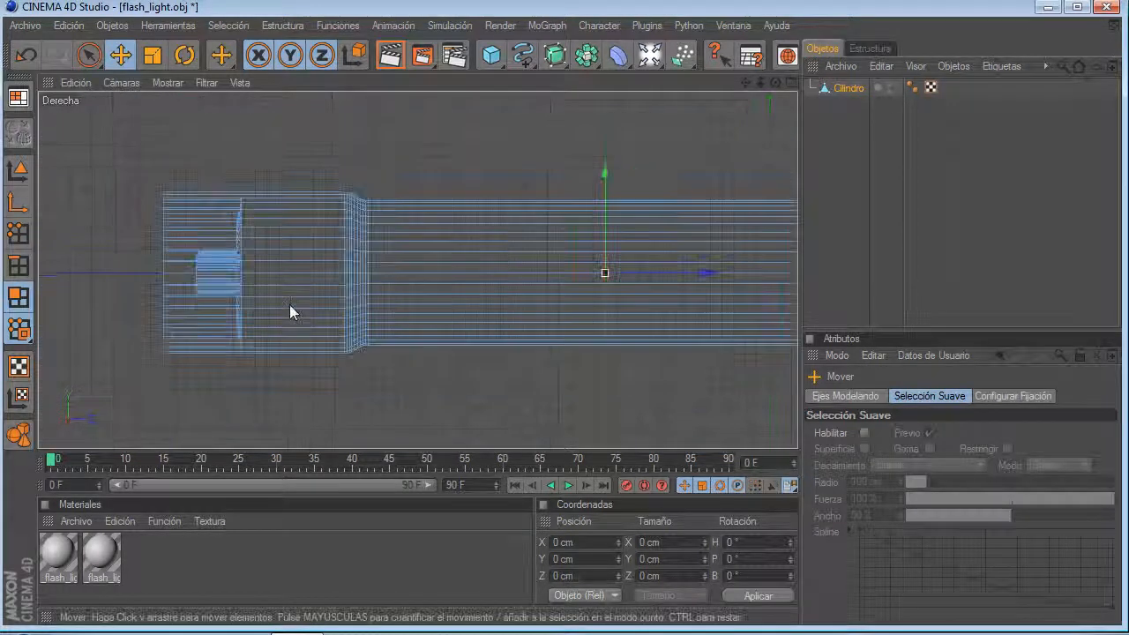
left_click_drag(746, 82, 550, 84)
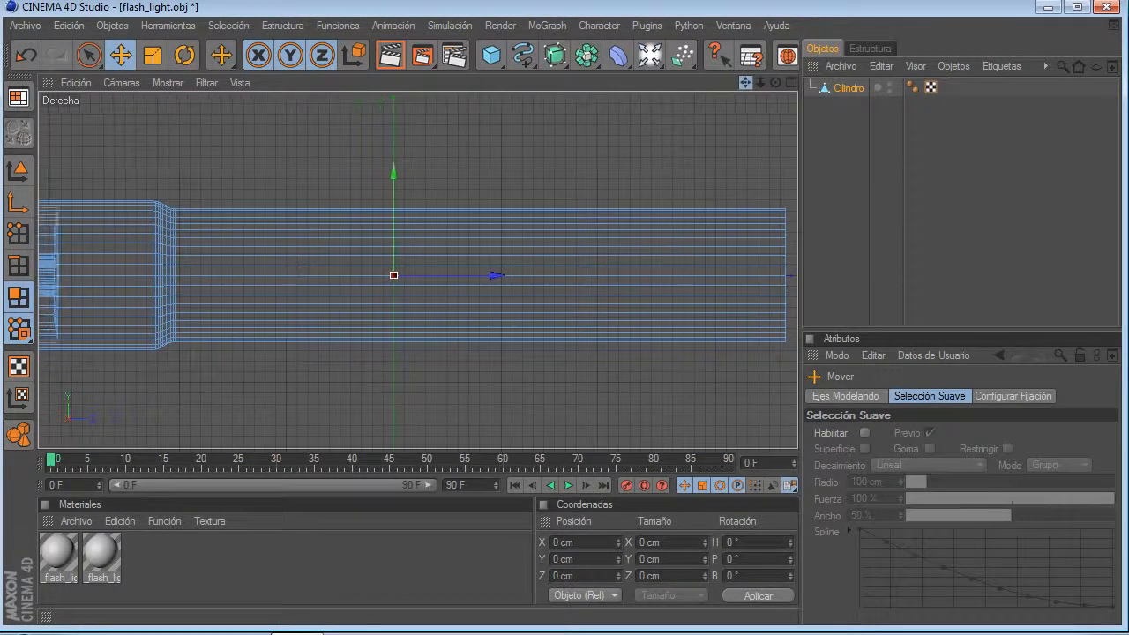
left_click(43, 281)
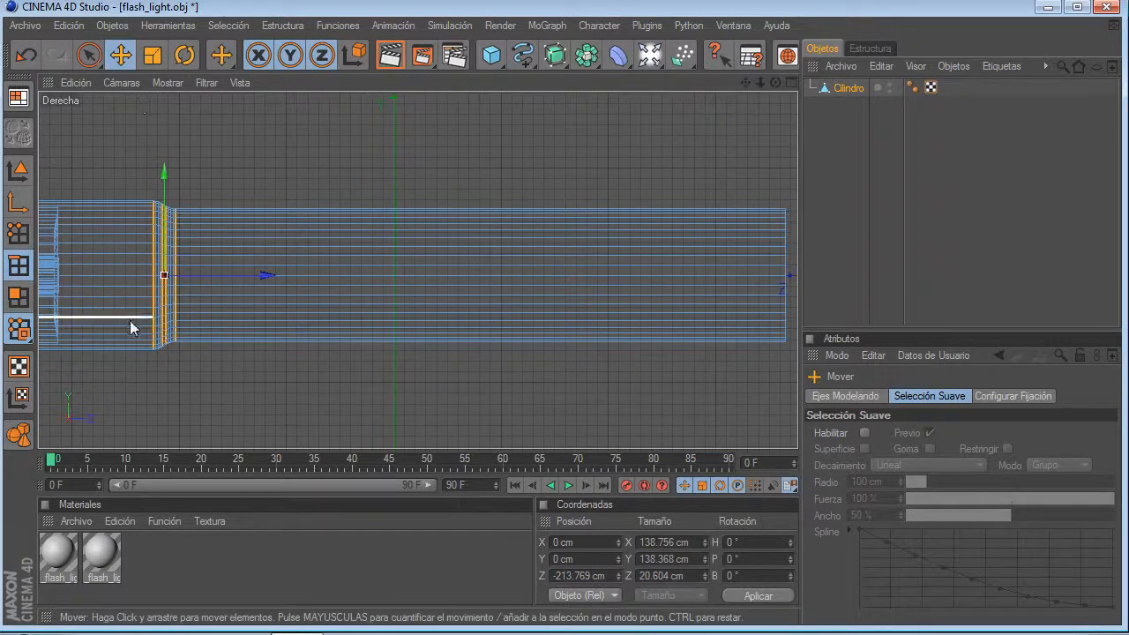
scroll(132, 314, "up", 1)
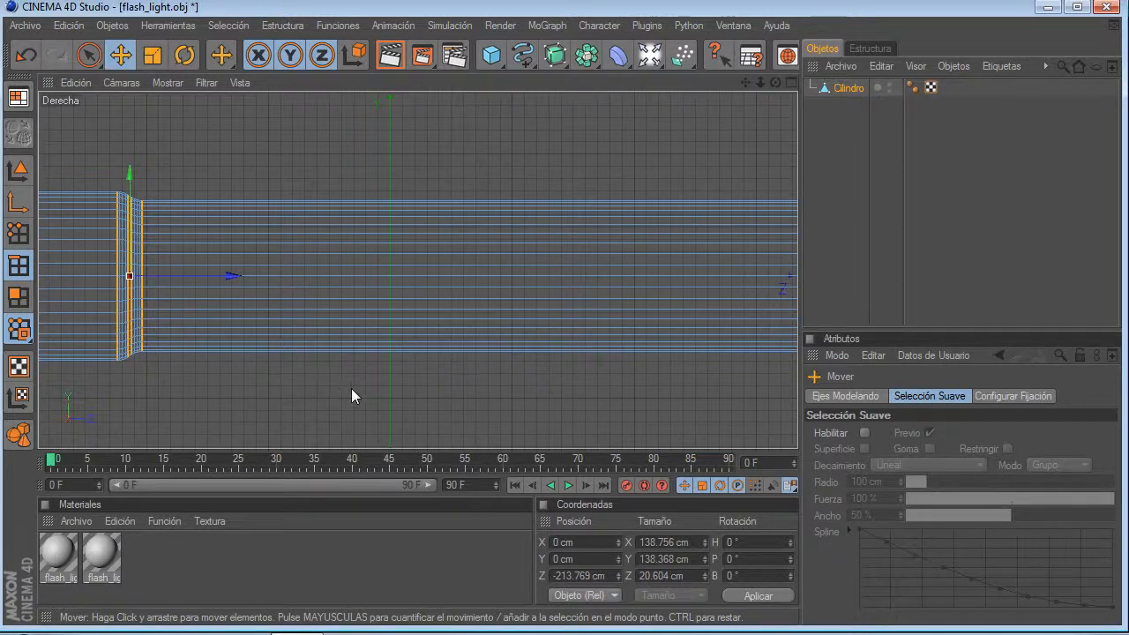
key("k")
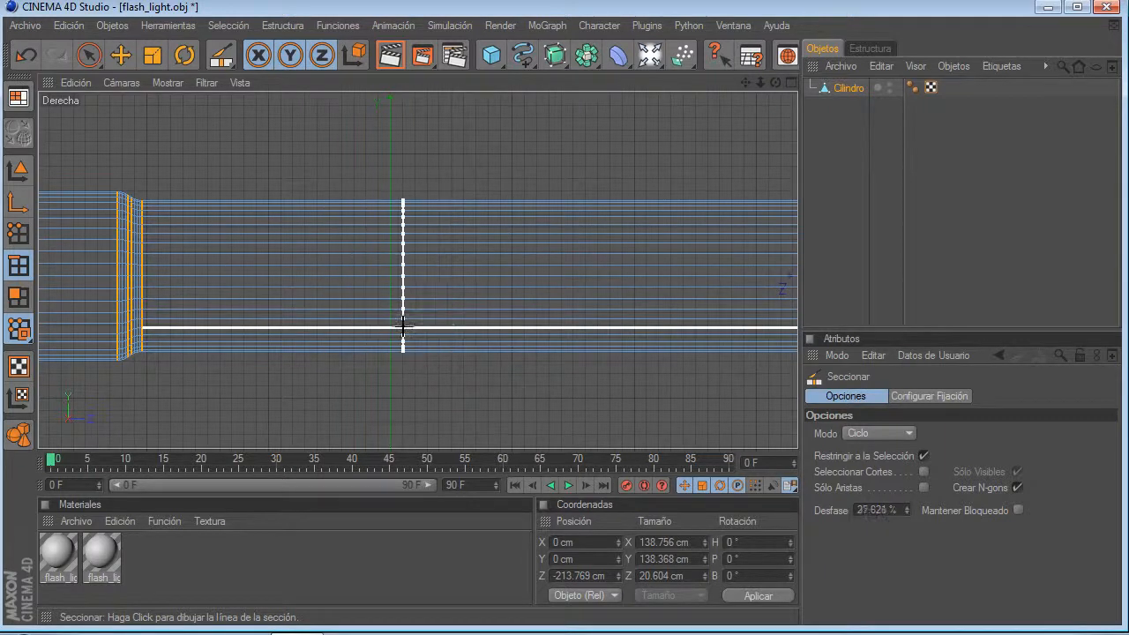
left_click(121, 54)
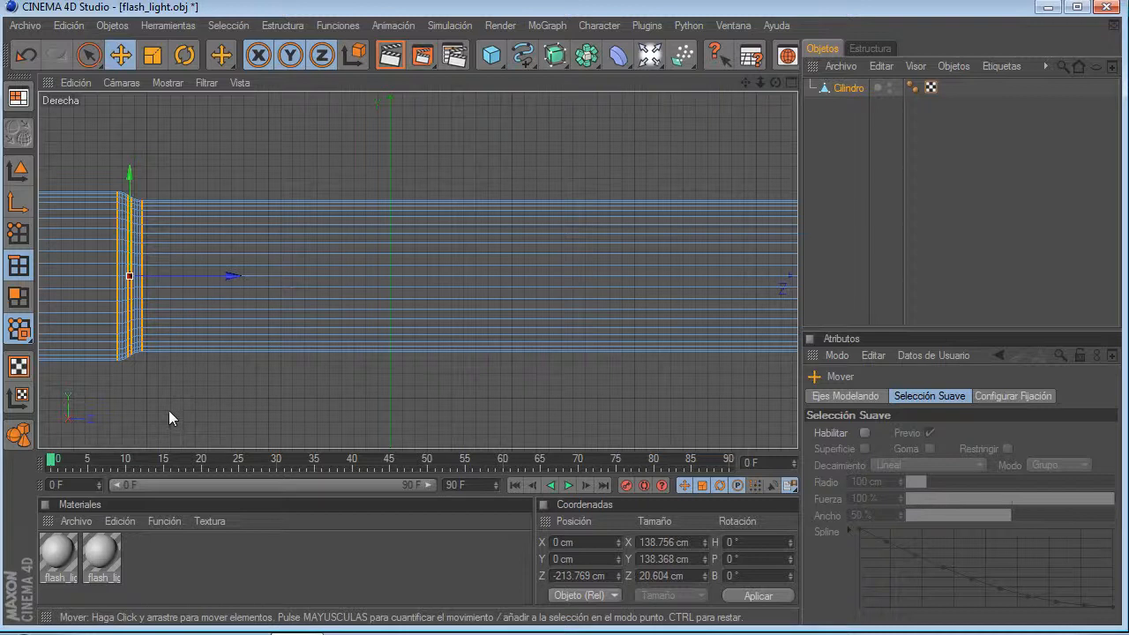
left_click(131, 406)
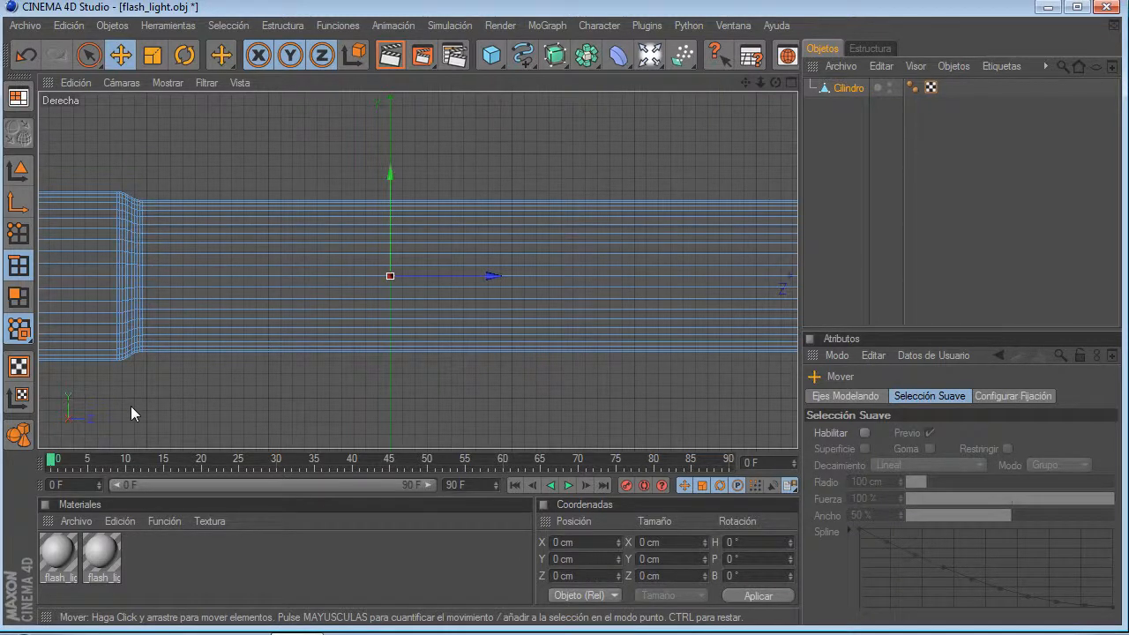
key("k")
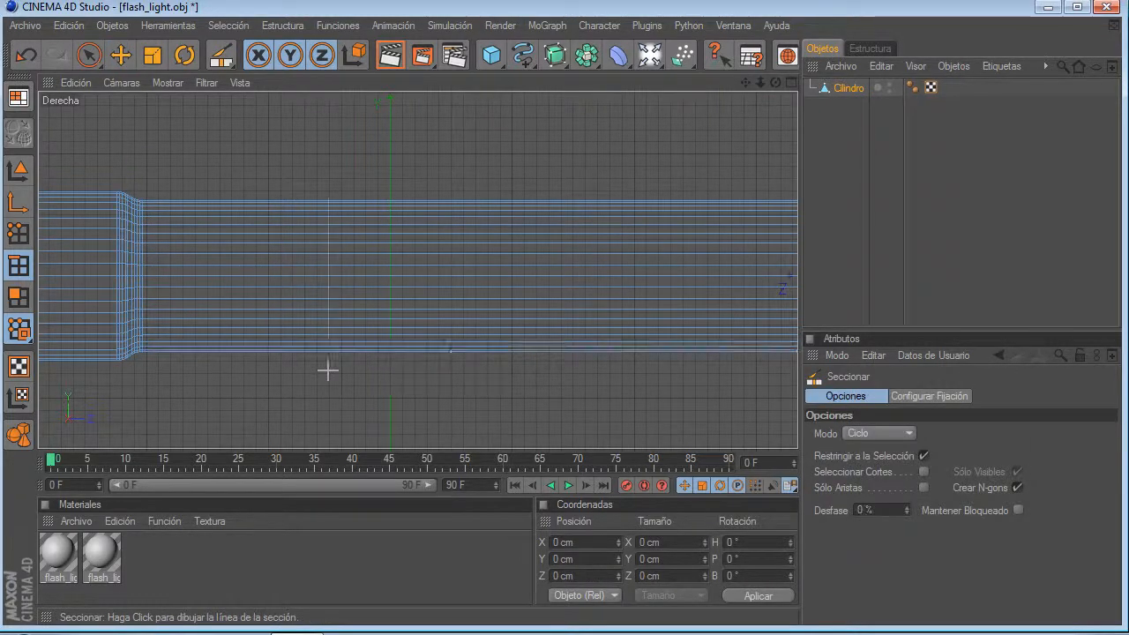
scroll(328, 371, "down", 2)
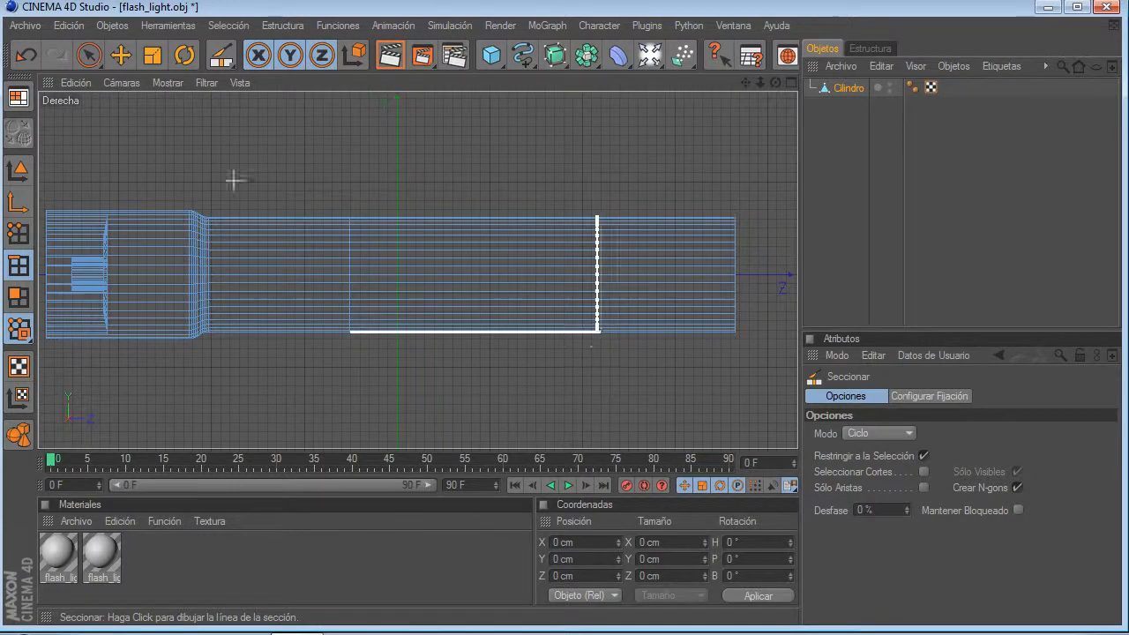
Step: Loop-select both cut edge loops on the handle and scale them down to about 109 cm across
left_click(121, 55)
key("u")
key("l")
left_click(352, 296)
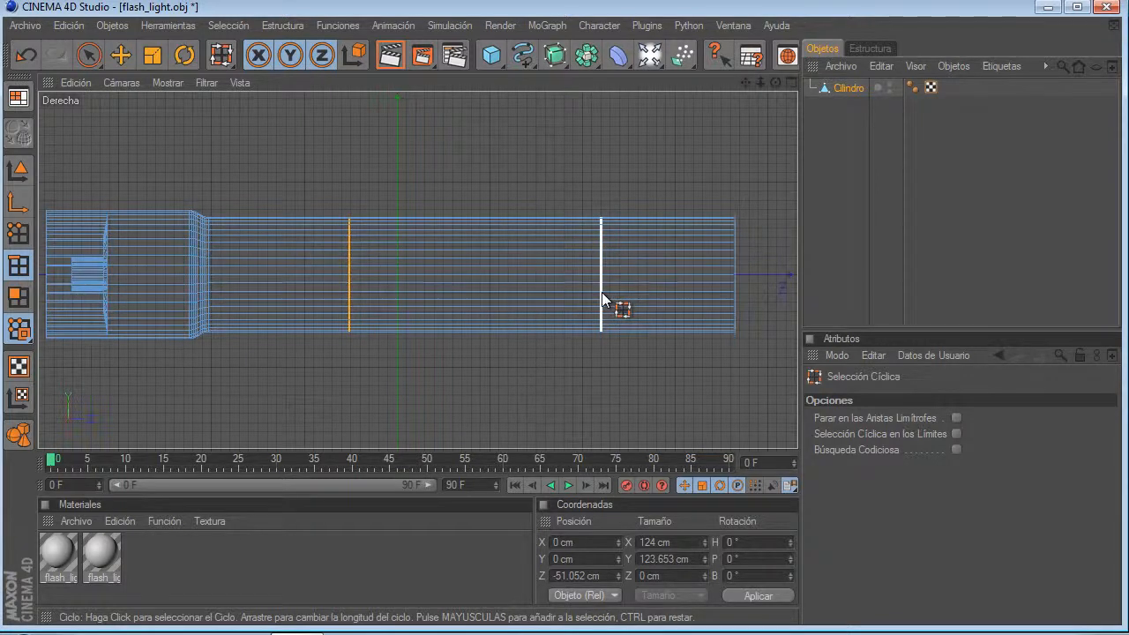
key("t")
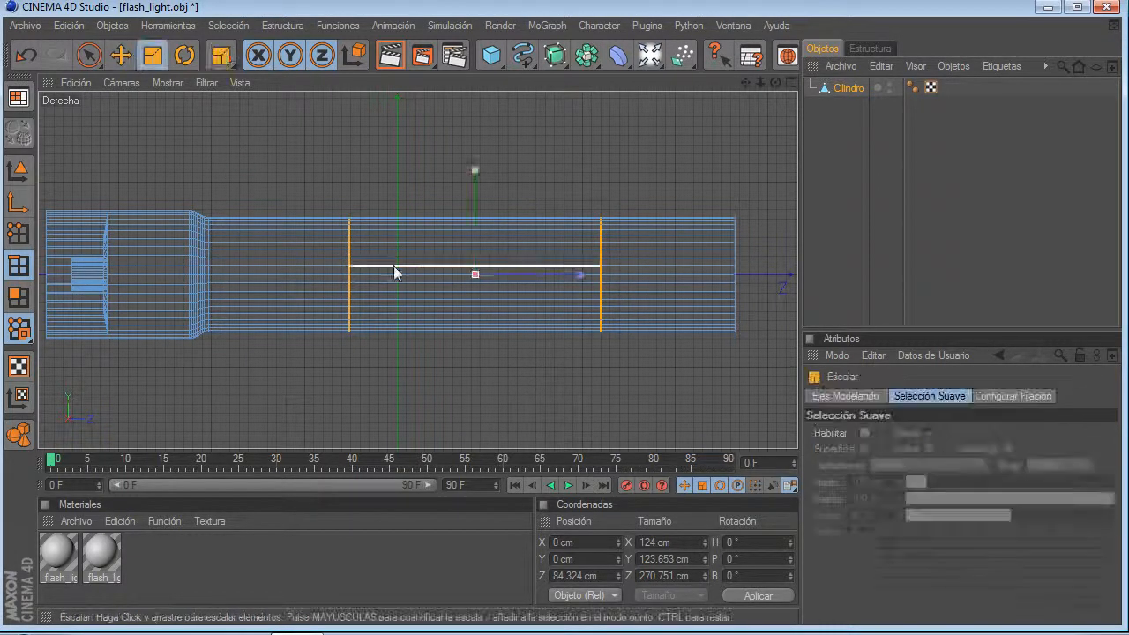
left_click_drag(473, 276, 451, 269)
key("e")
Step: Cut another edge loop around the handle close to its rear end
left_click_drag(745, 83, 493, 83)
scroll(602, 205, "up", 3)
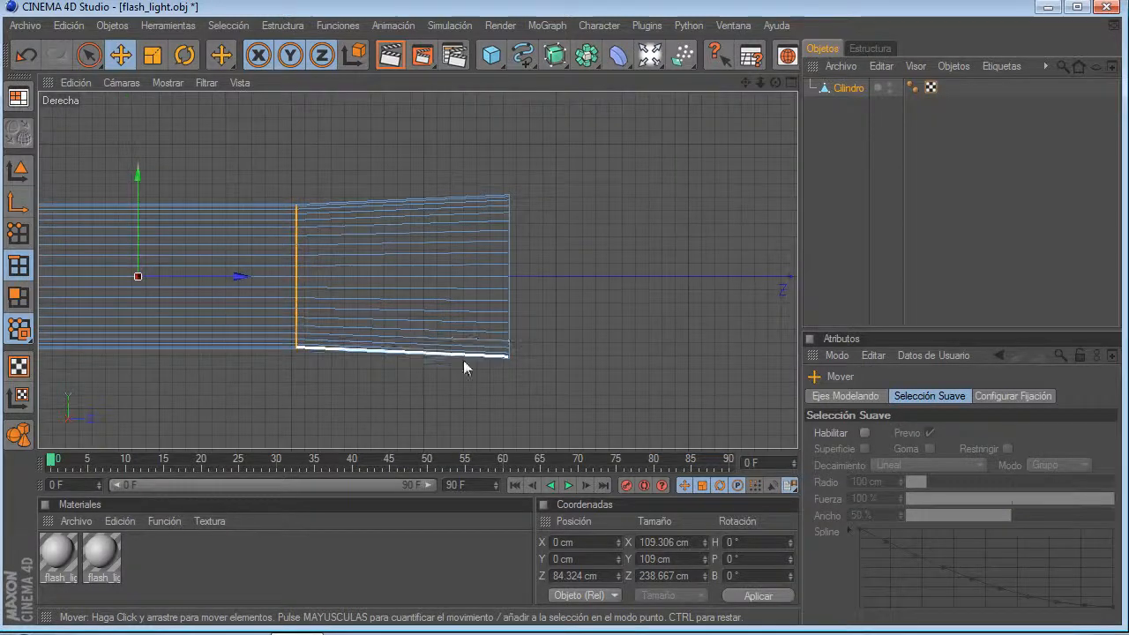
key("k")
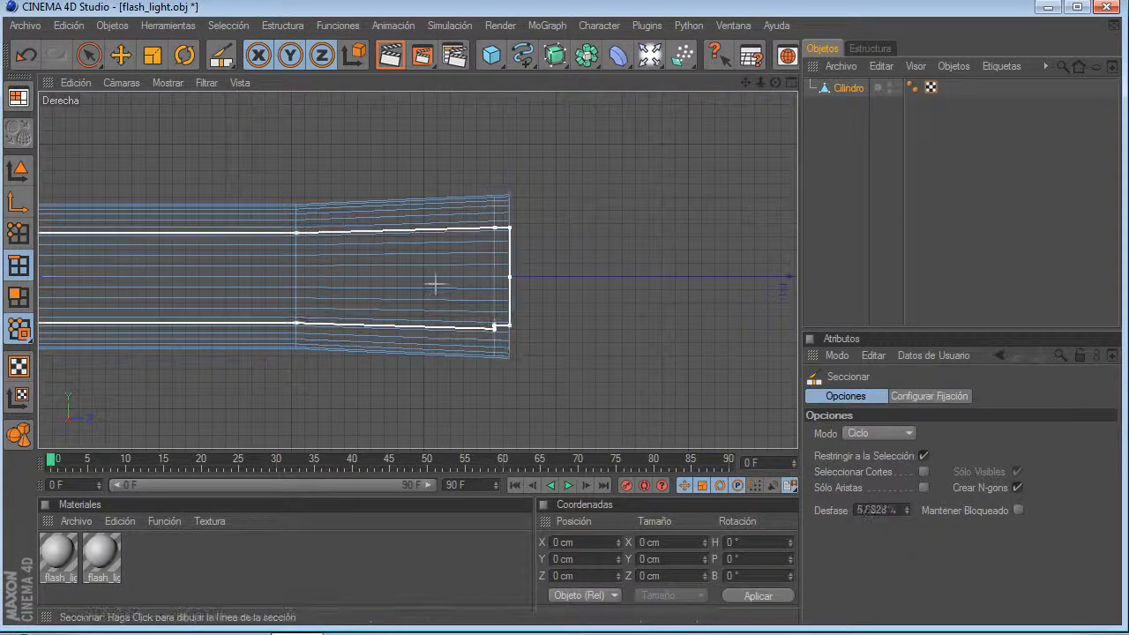
Step: Loop-select the edge loop near the rear end and scale it up to about 124.8 cm across
key("u")
key("l")
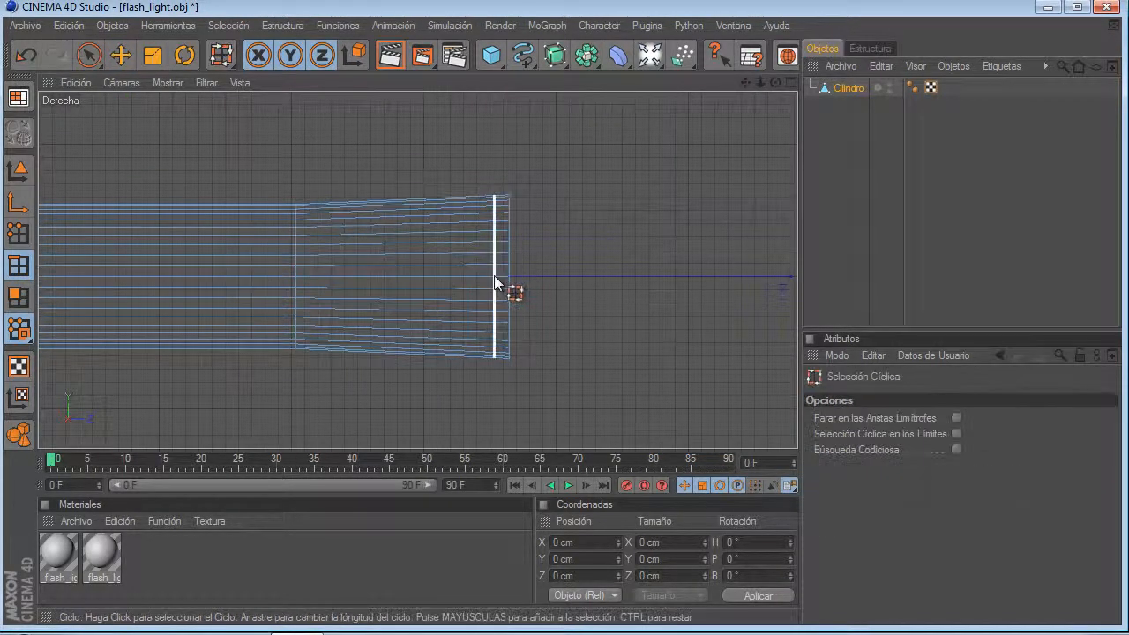
left_click(152, 54)
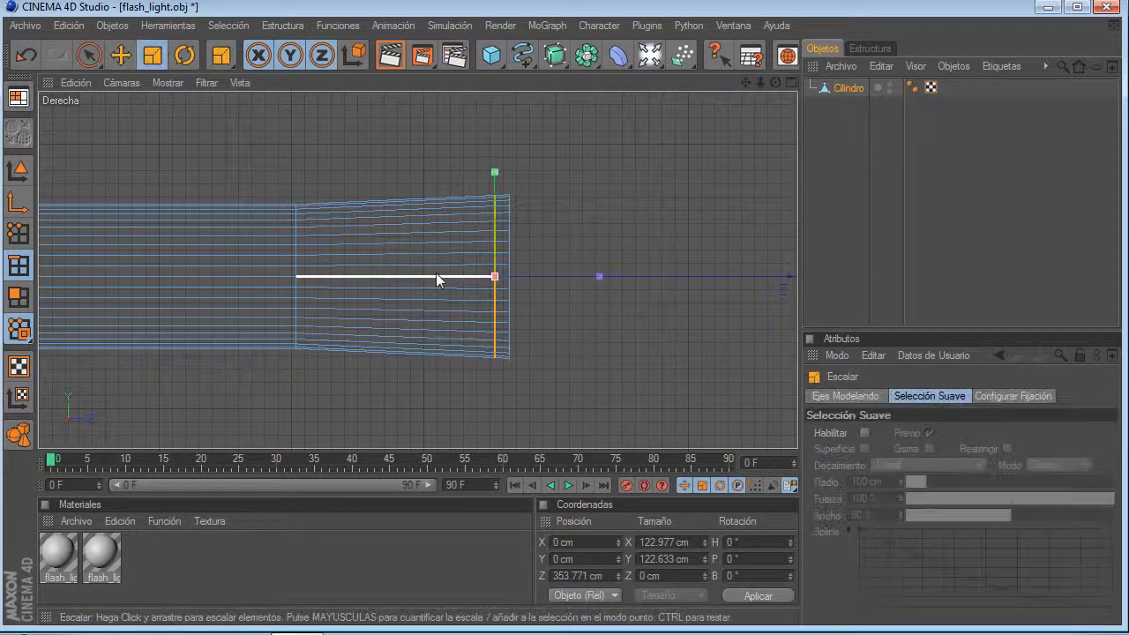
left_click_drag(495, 279, 498, 278)
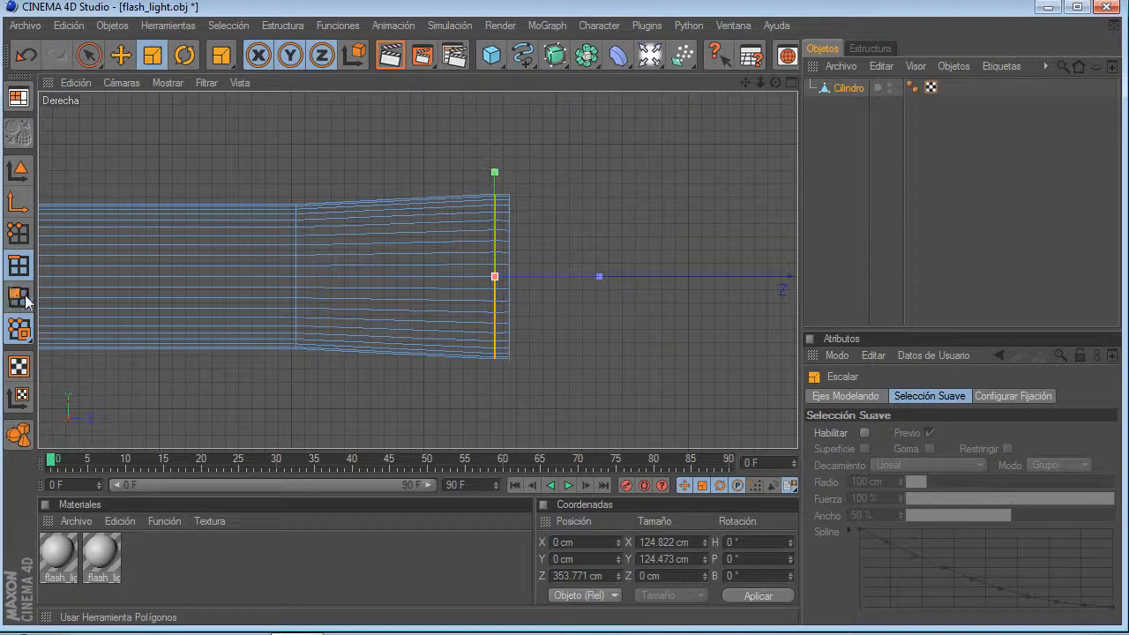
Step: Change to polygon editing and bring the flashlight's front opening close up in the Perspective view
left_click(19, 298)
key("e")
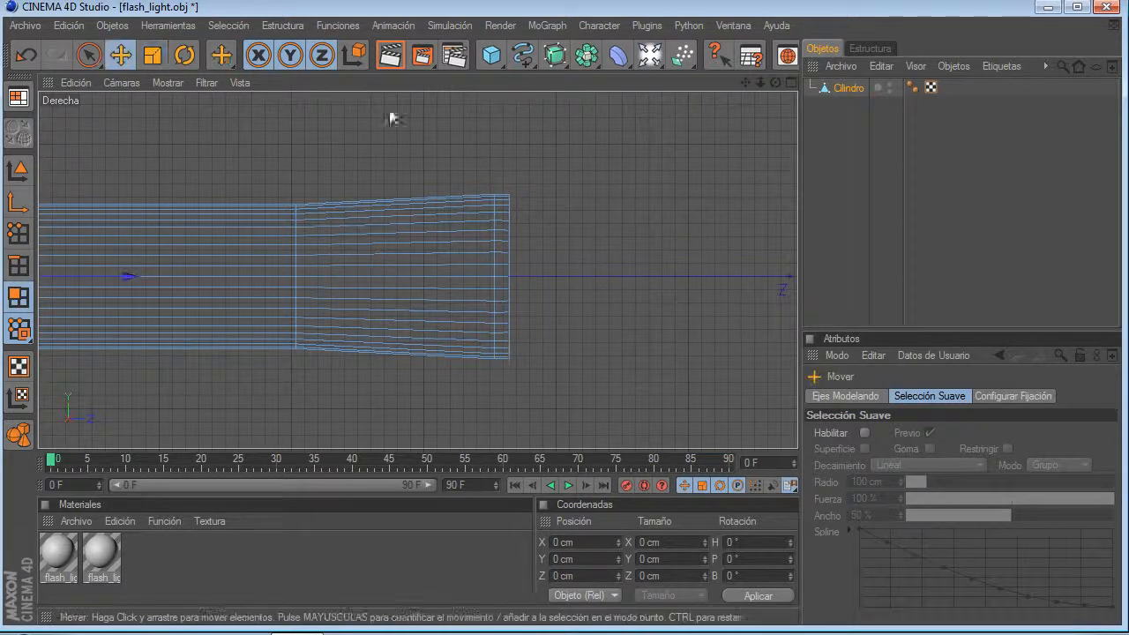
left_click(792, 83)
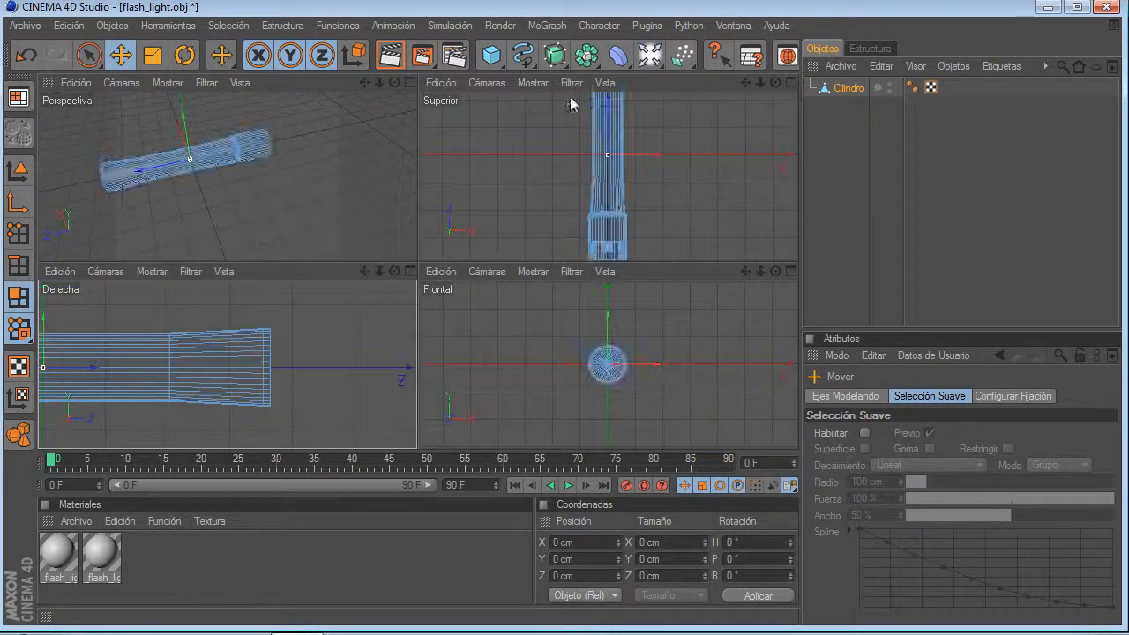
left_click(411, 82)
scroll(448, 184, "up", 5)
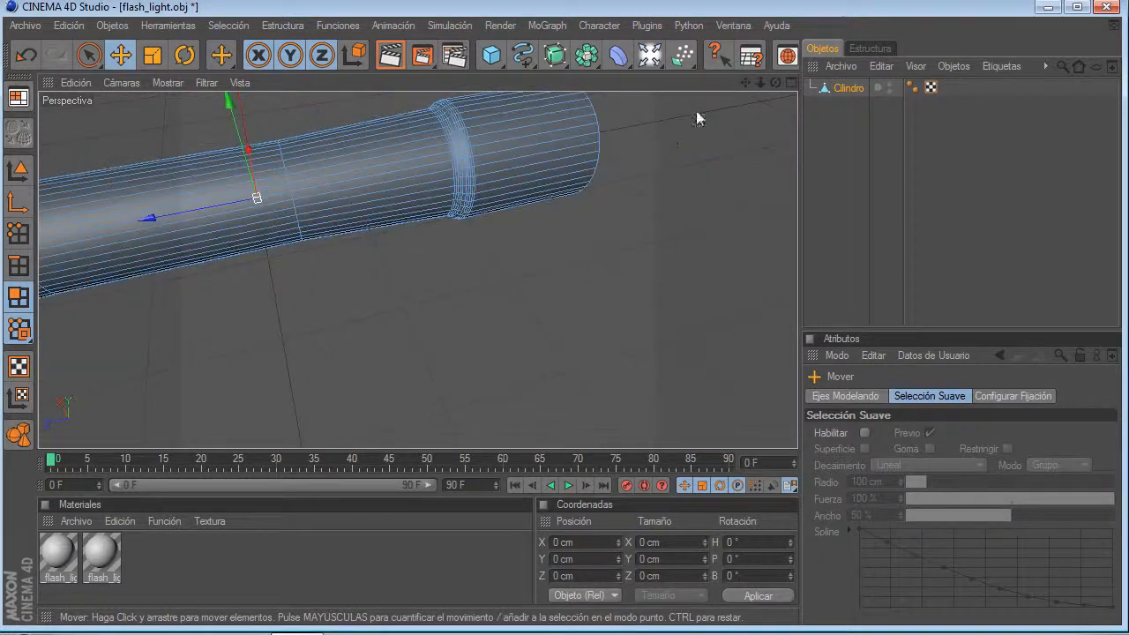
left_click_drag(776, 82, 708, 69)
scroll(453, 205, "up", 4)
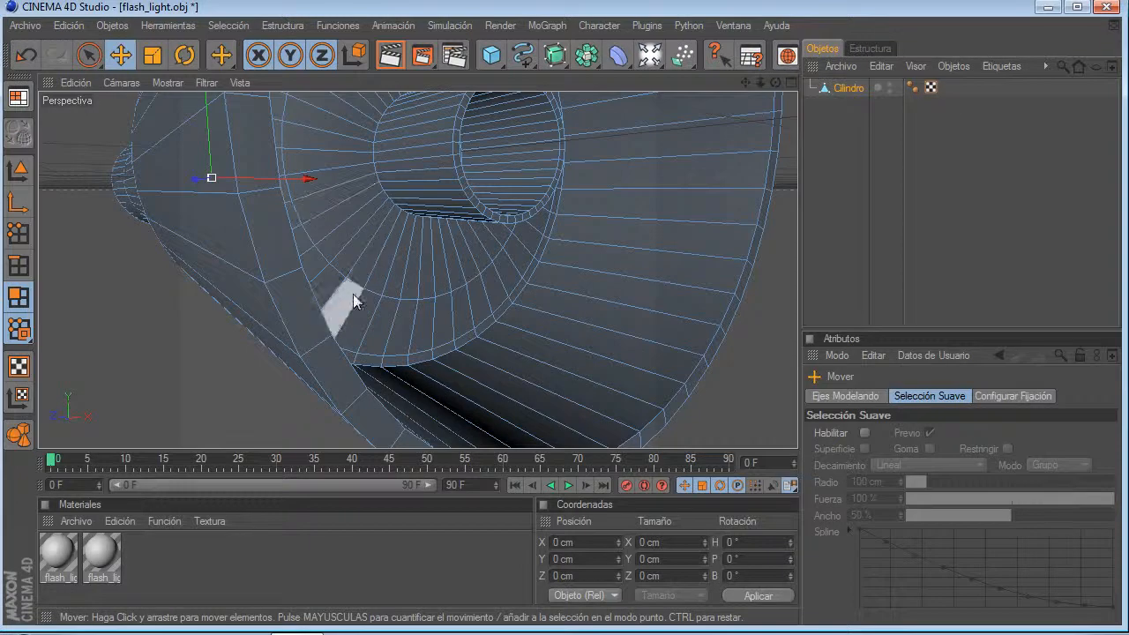
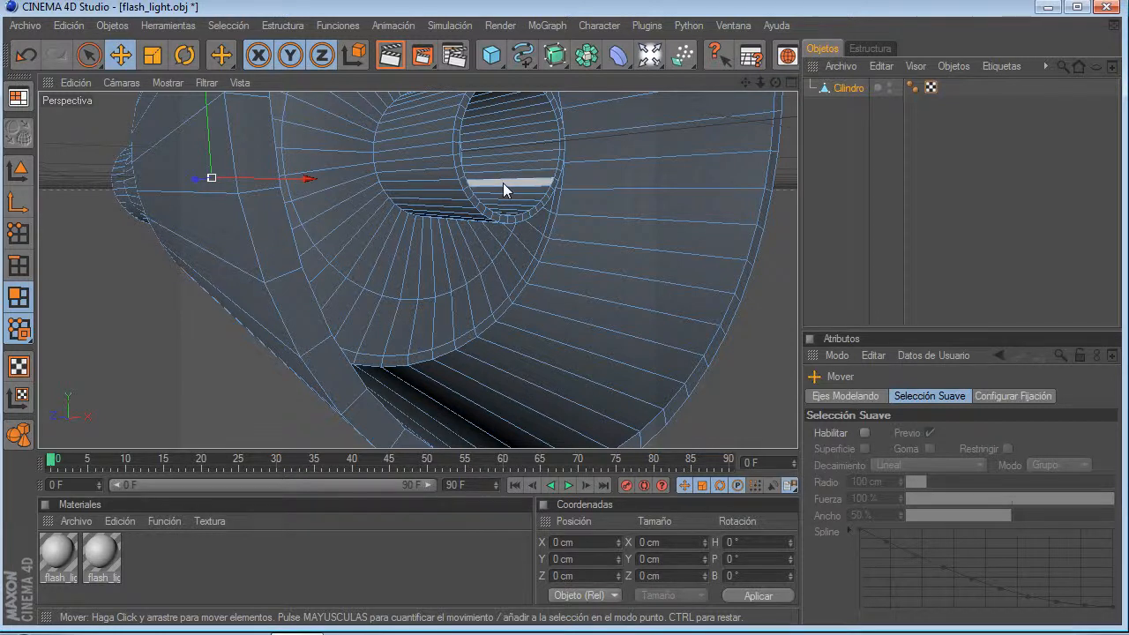
left_click(365, 250)
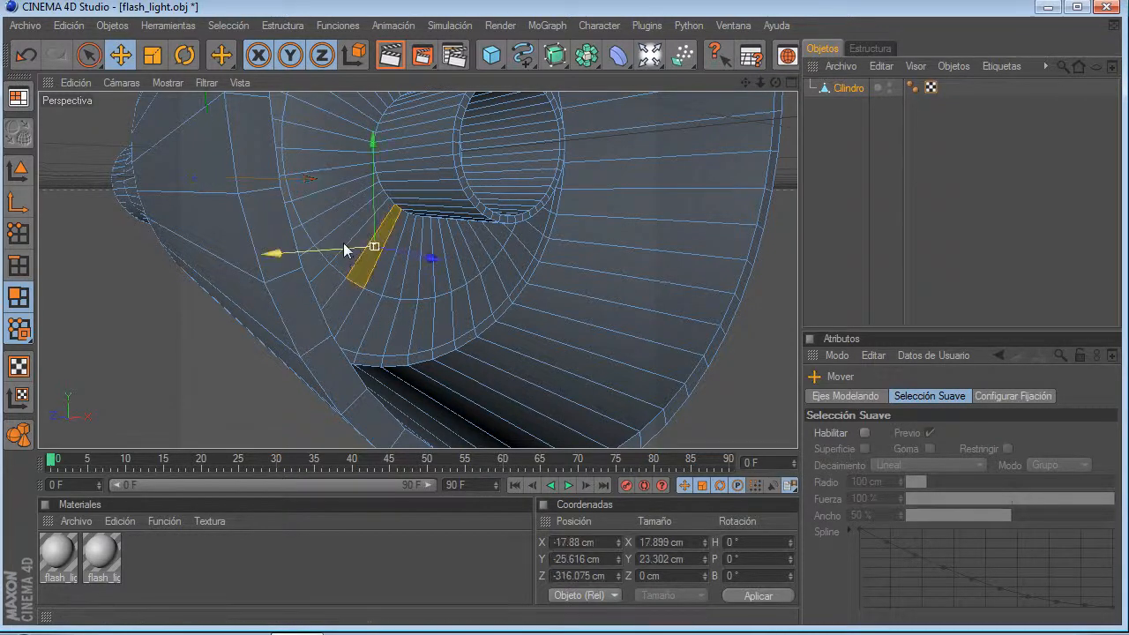
left_click(338, 211, "shift")
left_click(304, 167, "shift")
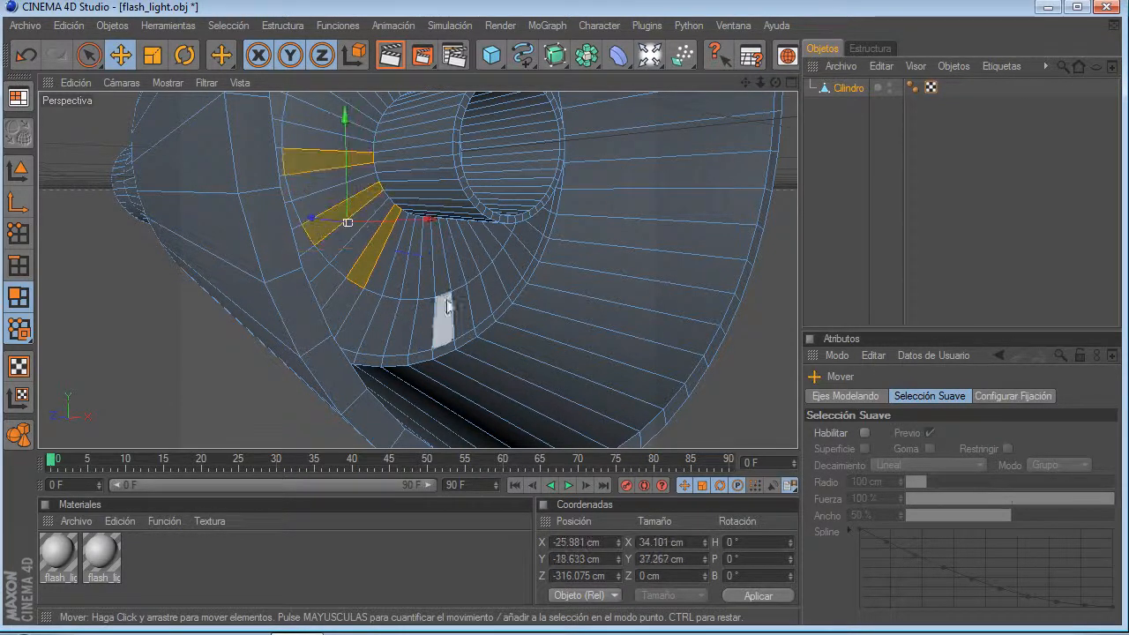
left_click(455, 269, "shift")
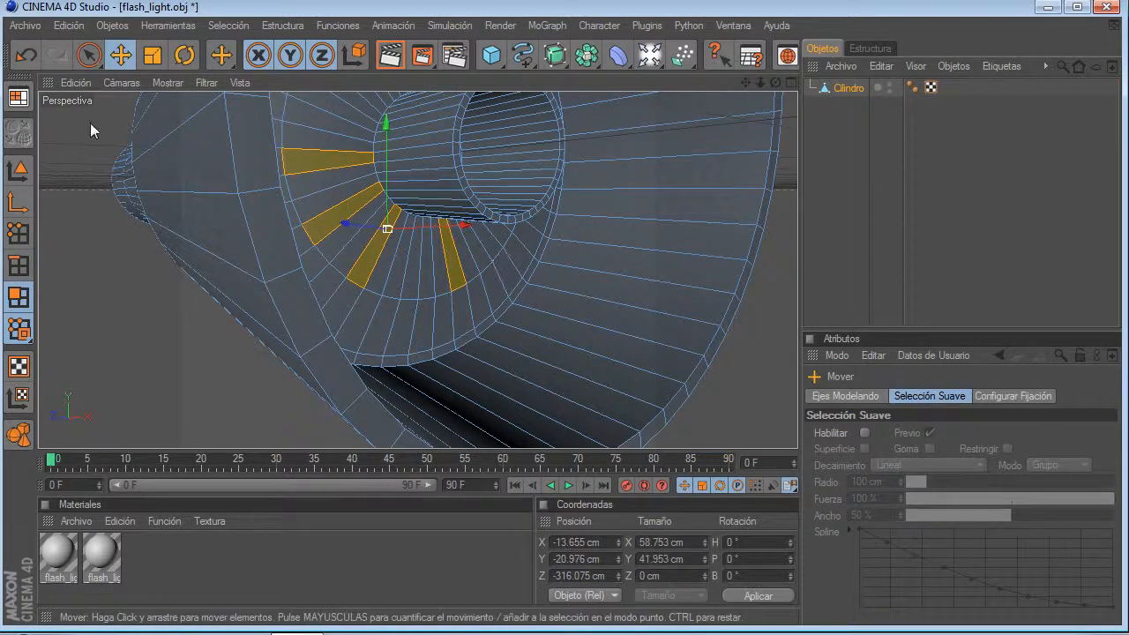
left_click(145, 342)
Step: Loop-select the ring of polygons on the bulb's front rim
left_click_drag(776, 82, 777, 110)
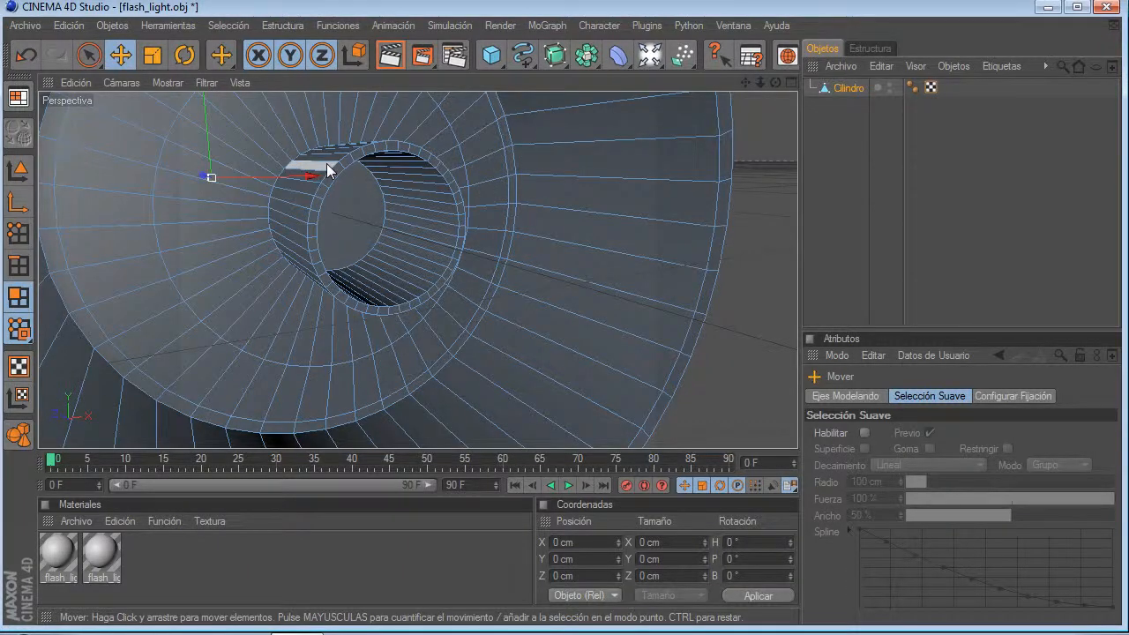
key("u")
key("l")
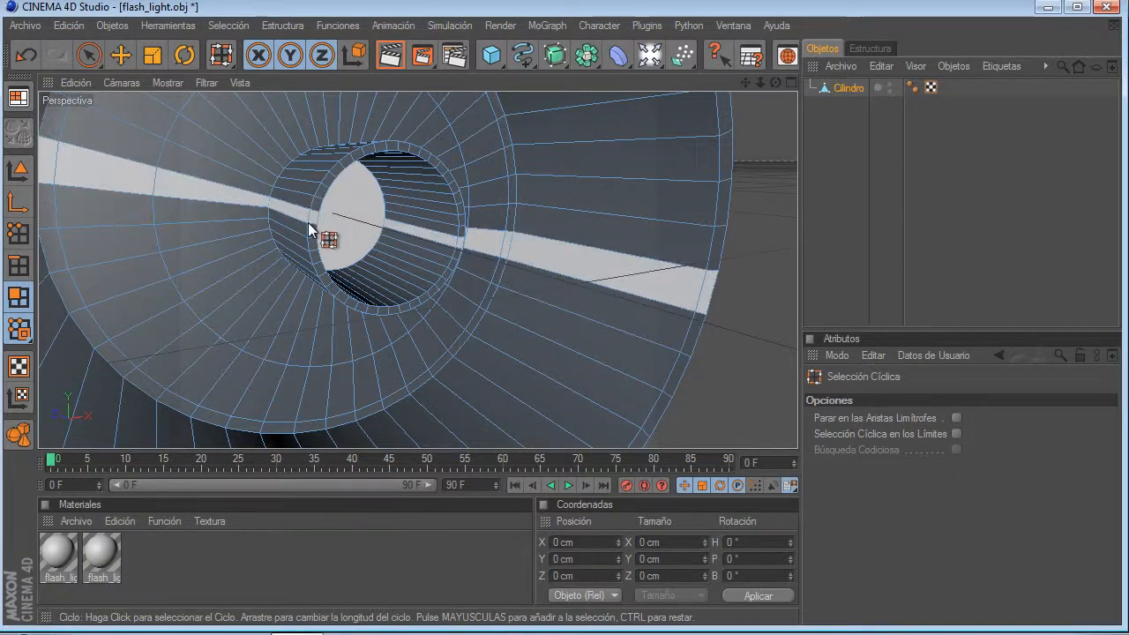
scroll(324, 255, "up", 3)
left_click(376, 353)
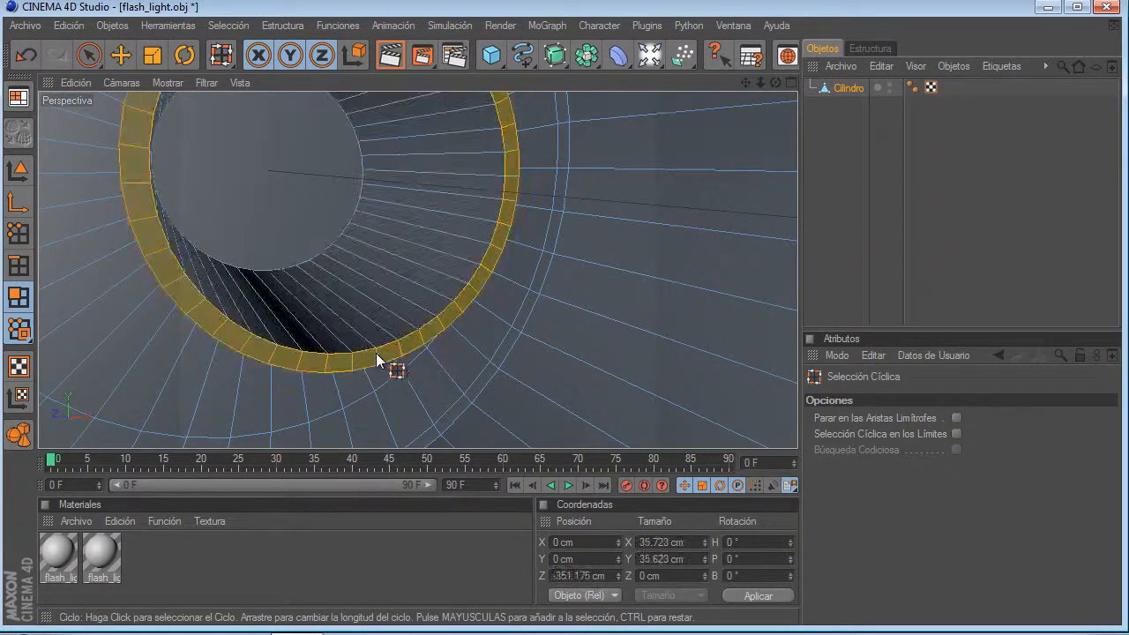
scroll(369, 315, "down", 3)
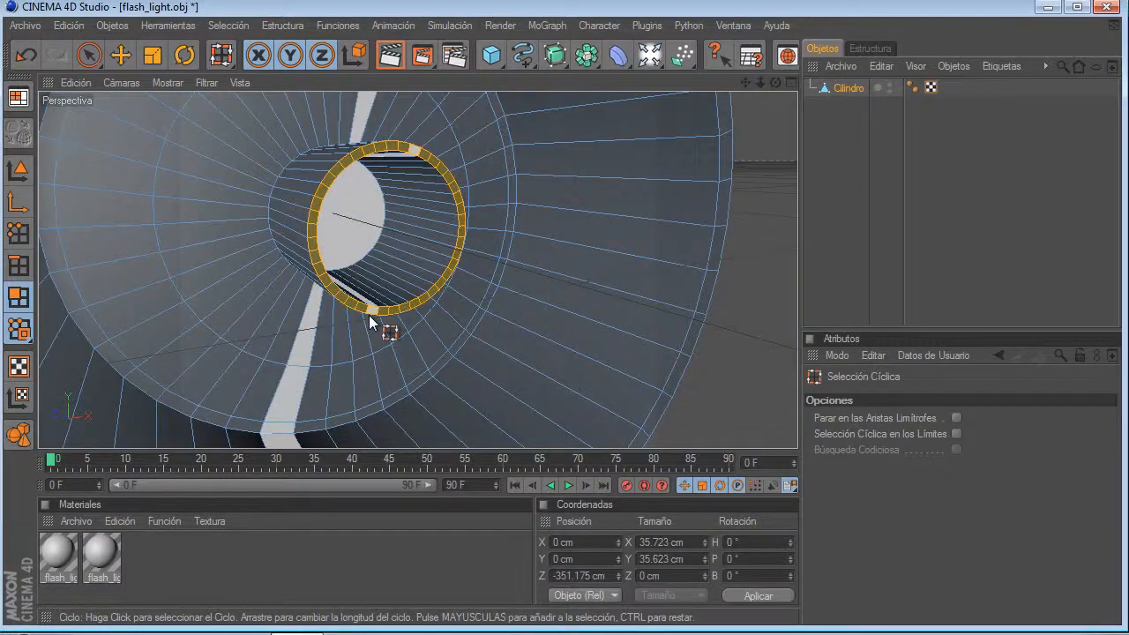
key("u")
key("l")
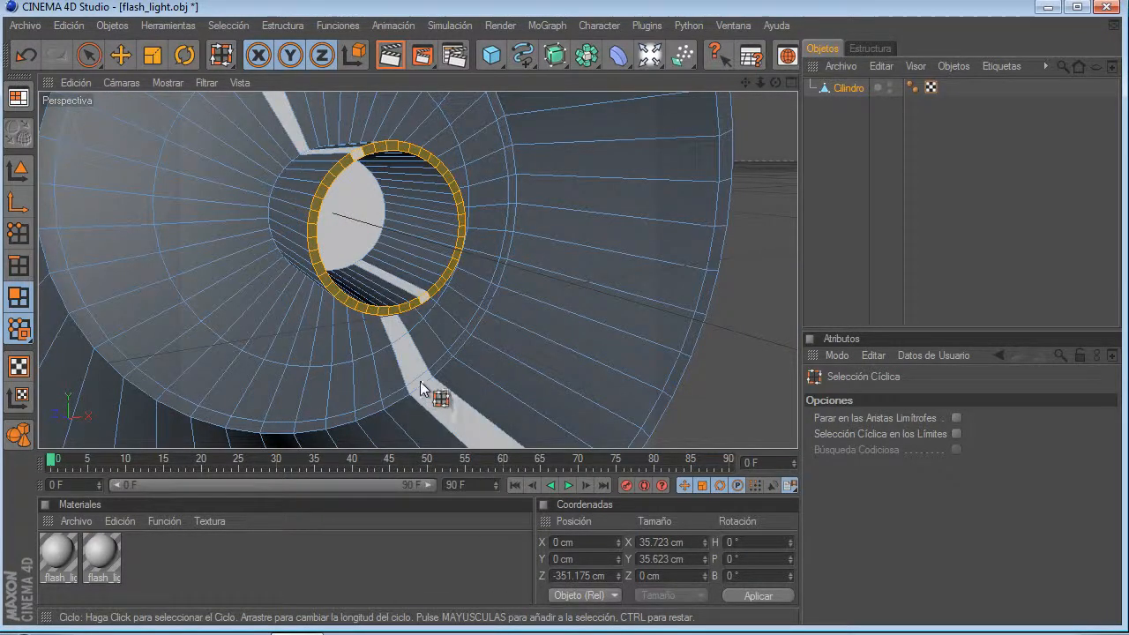
Step: Extend the selection from the front rim to all connected polygons of the bulb
key("u")
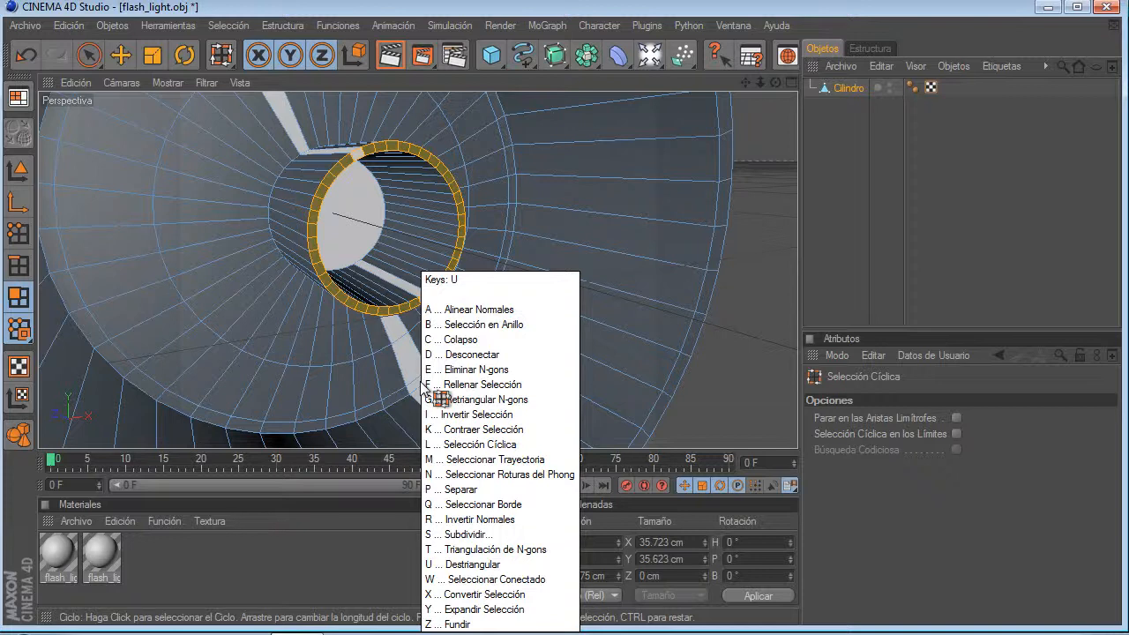
key("w")
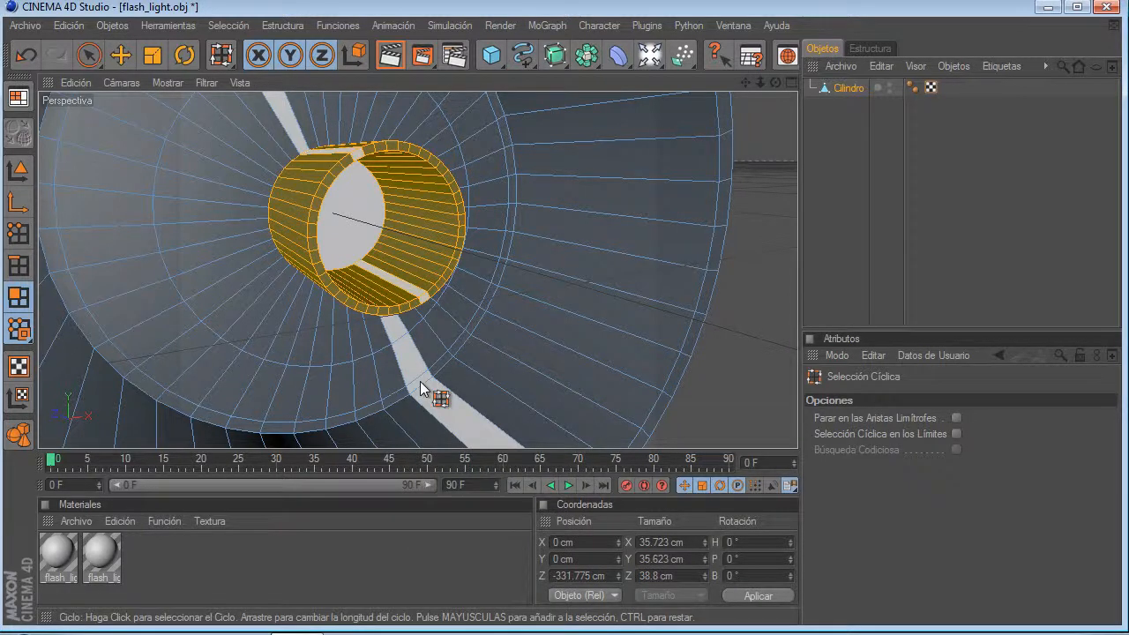
scroll(298, 221, "down", 5)
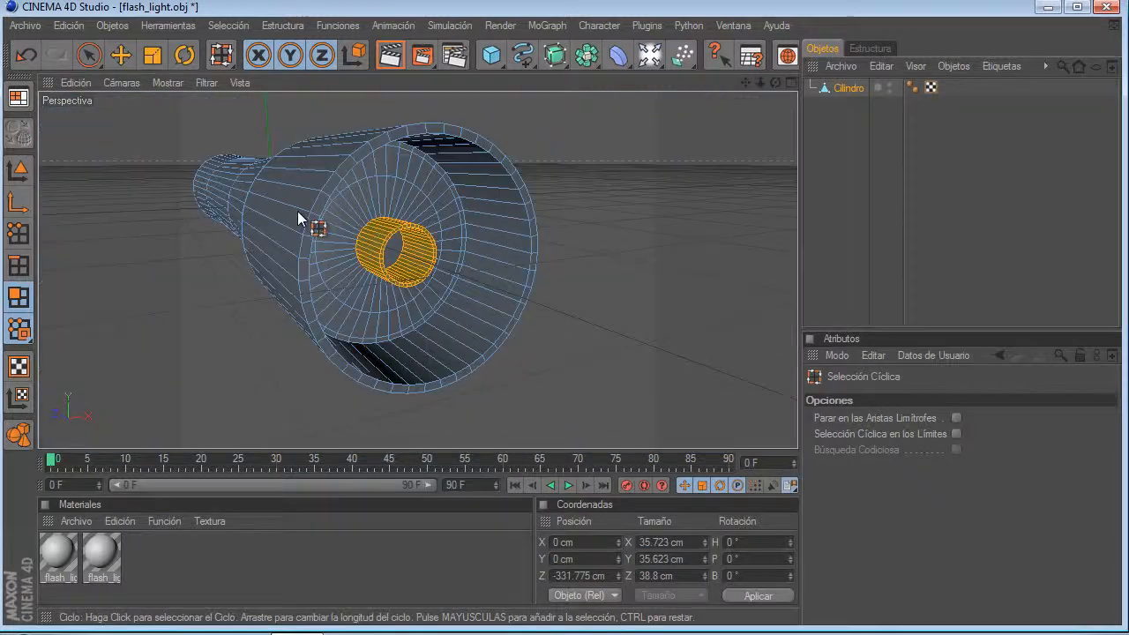
left_click_drag(778, 81, 730, 94)
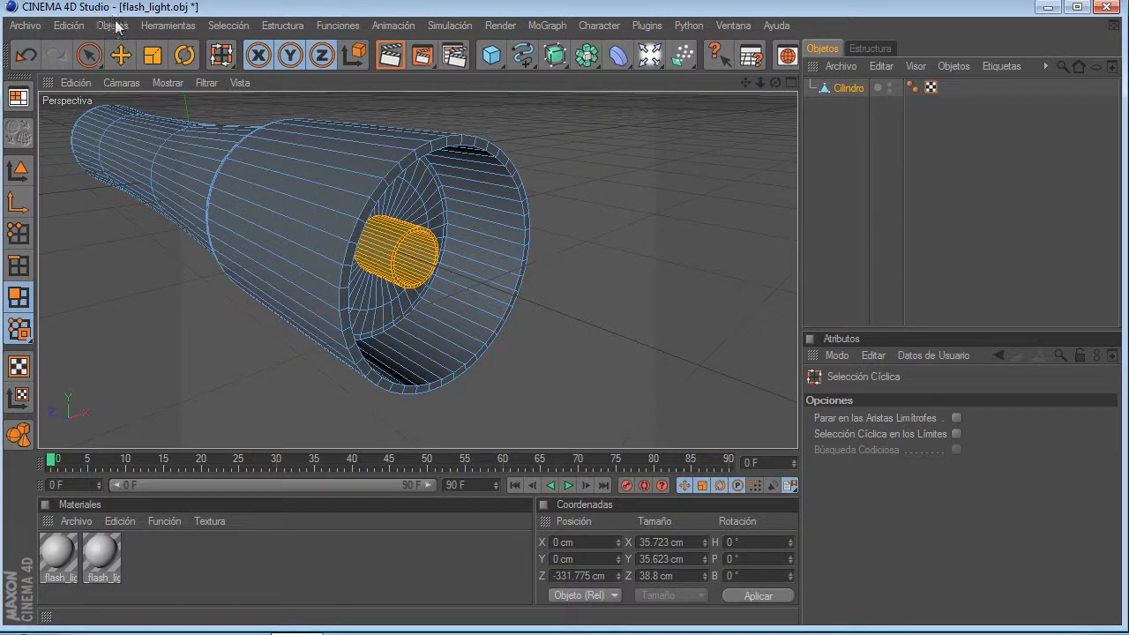
Step: Invert the selection, try deleting everything except the bulb, and undo the deletion
left_click(115, 25)
mouse_move(244, 26)
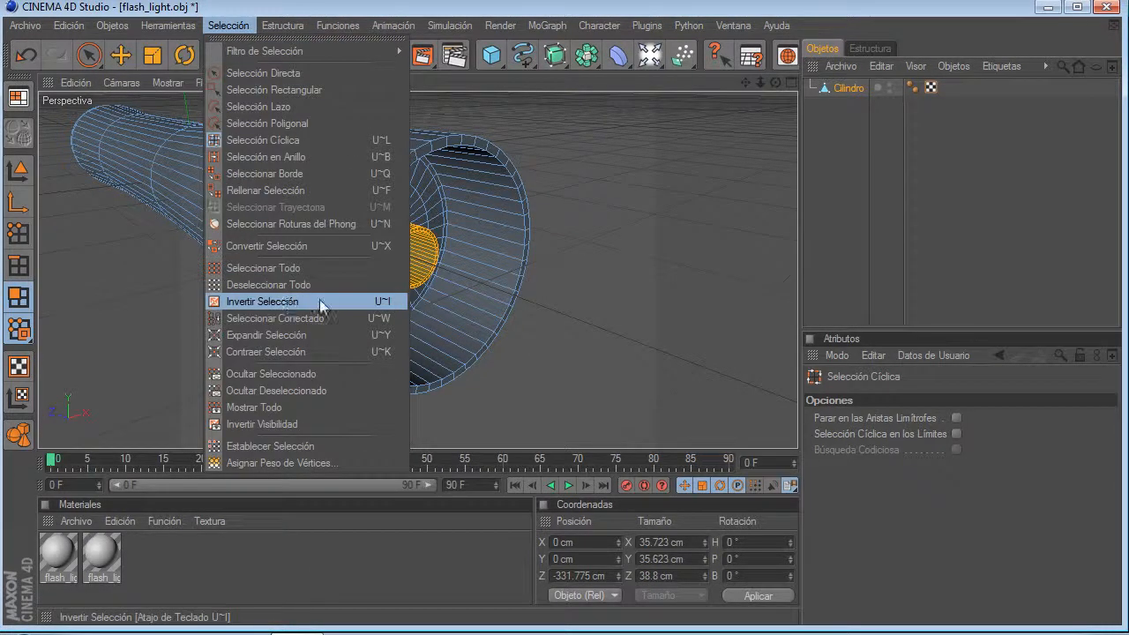
left_click(280, 304)
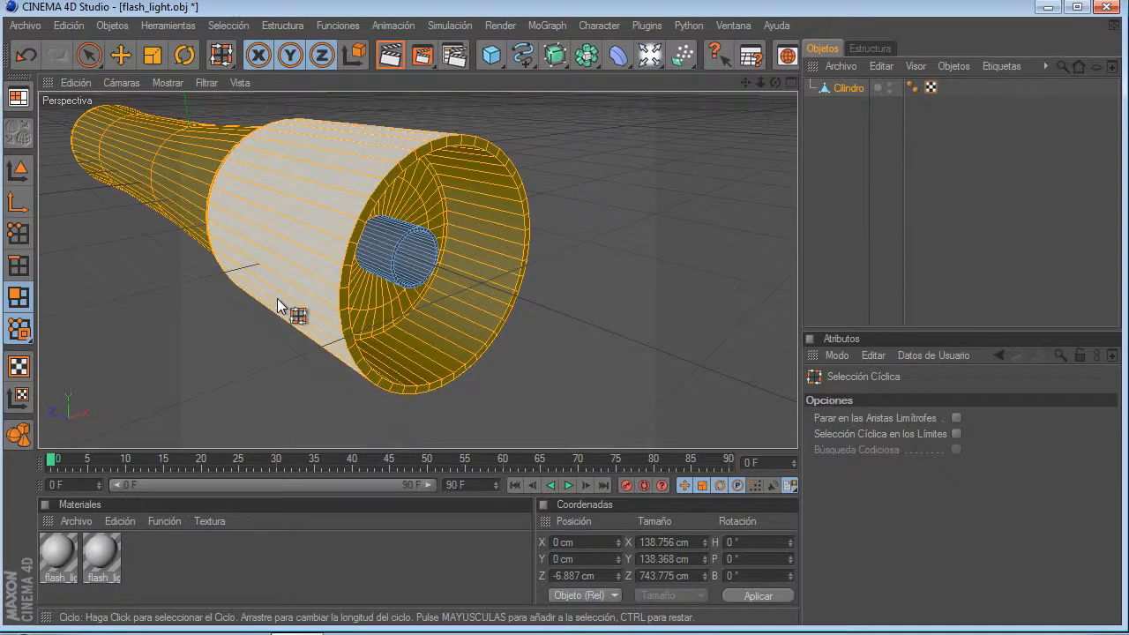
key("Delete")
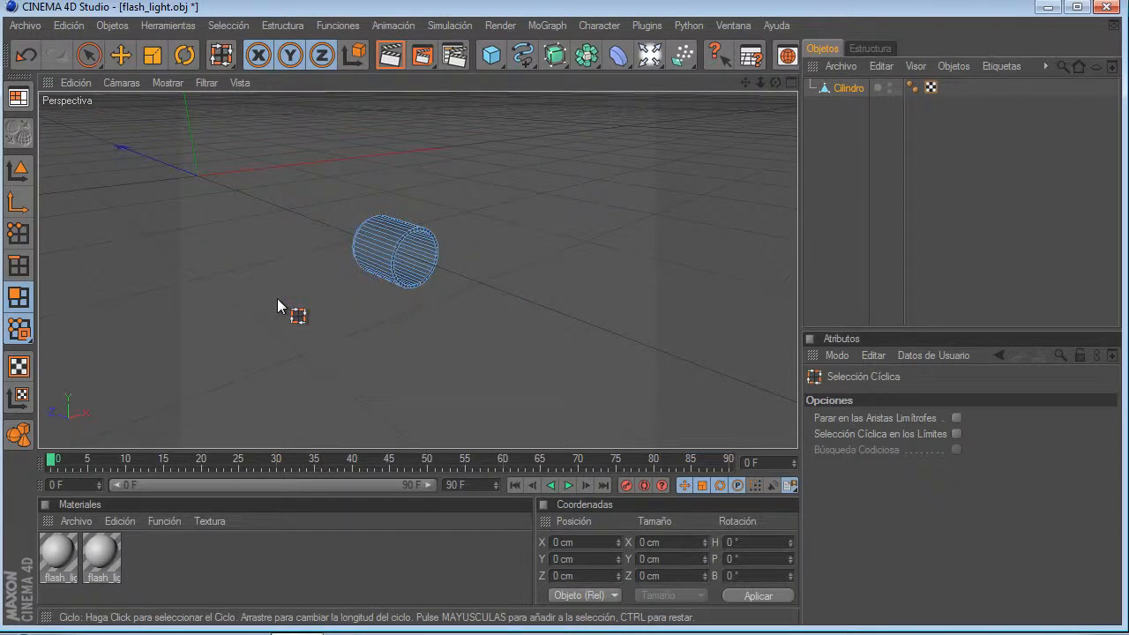
key("ctrl+z")
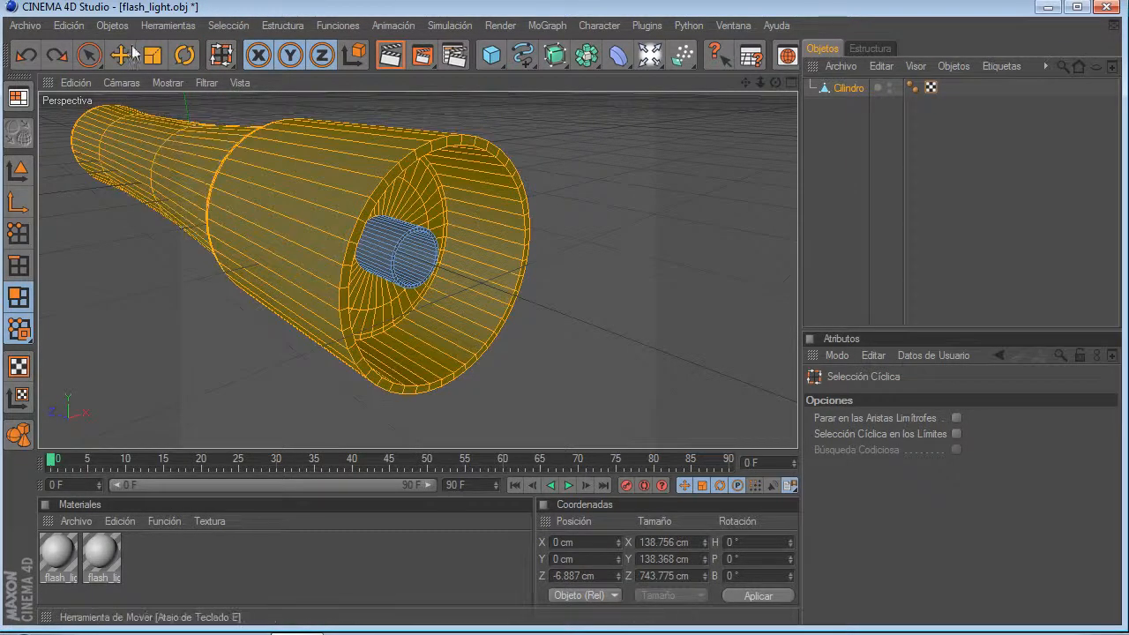
Step: Switch to the Move tool and clear the polygon selection, keeping the whole flashlight in view
left_click(125, 56)
scroll(132, 338, "down", 3)
key("Delete")
scroll(167, 324, "down", 5)
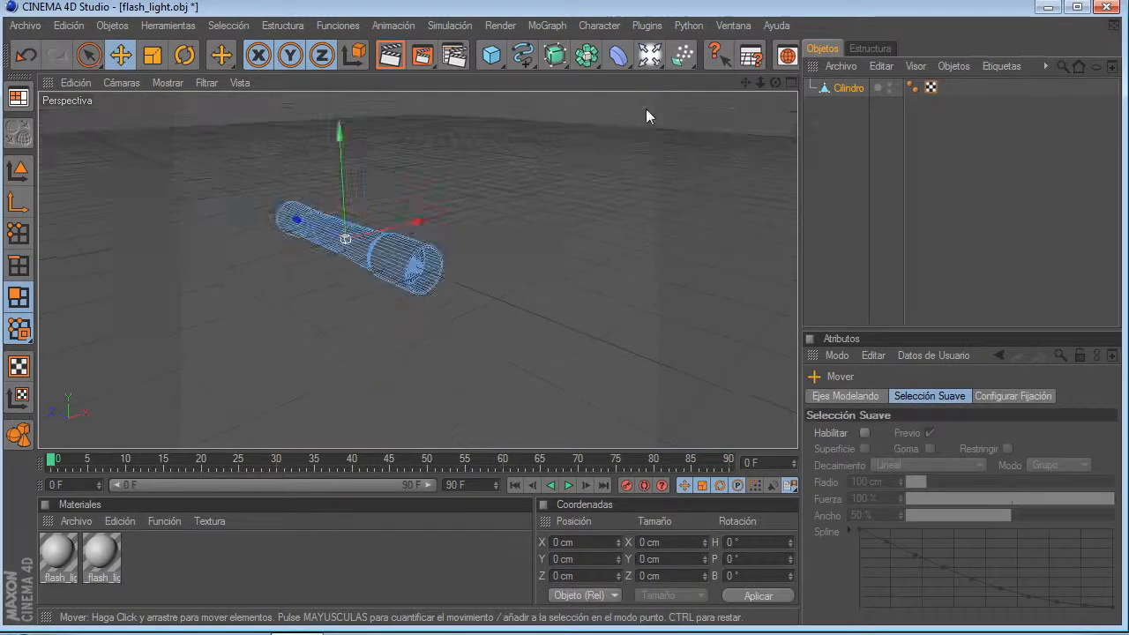
left_click_drag(775, 82, 716, 49)
scroll(388, 251, "up", 5)
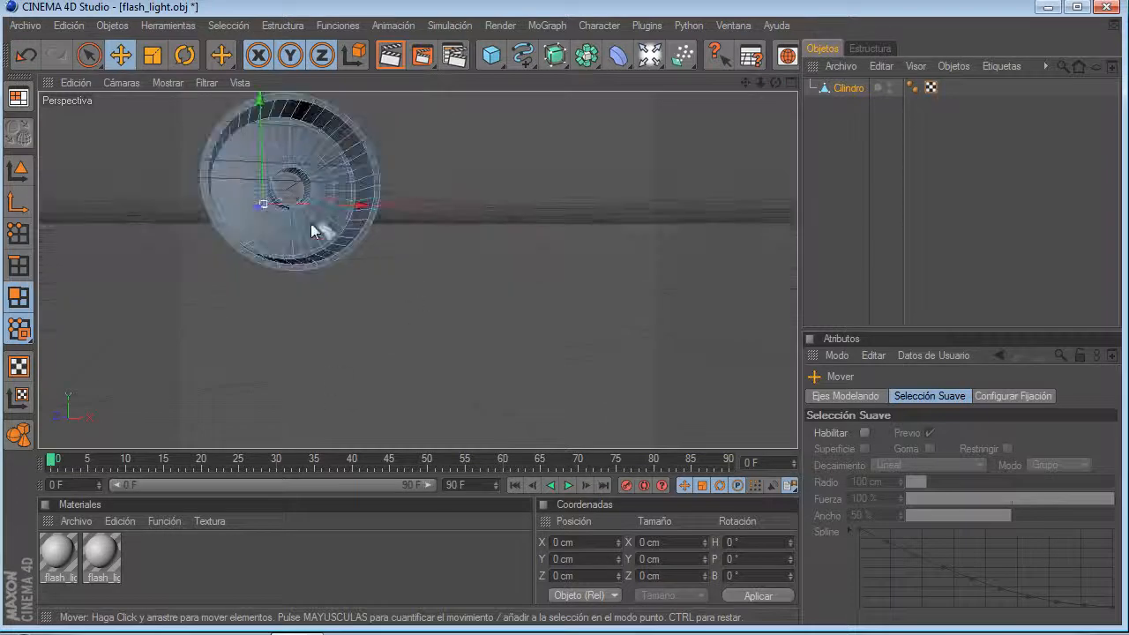
left_click_drag(775, 82, 633, 112)
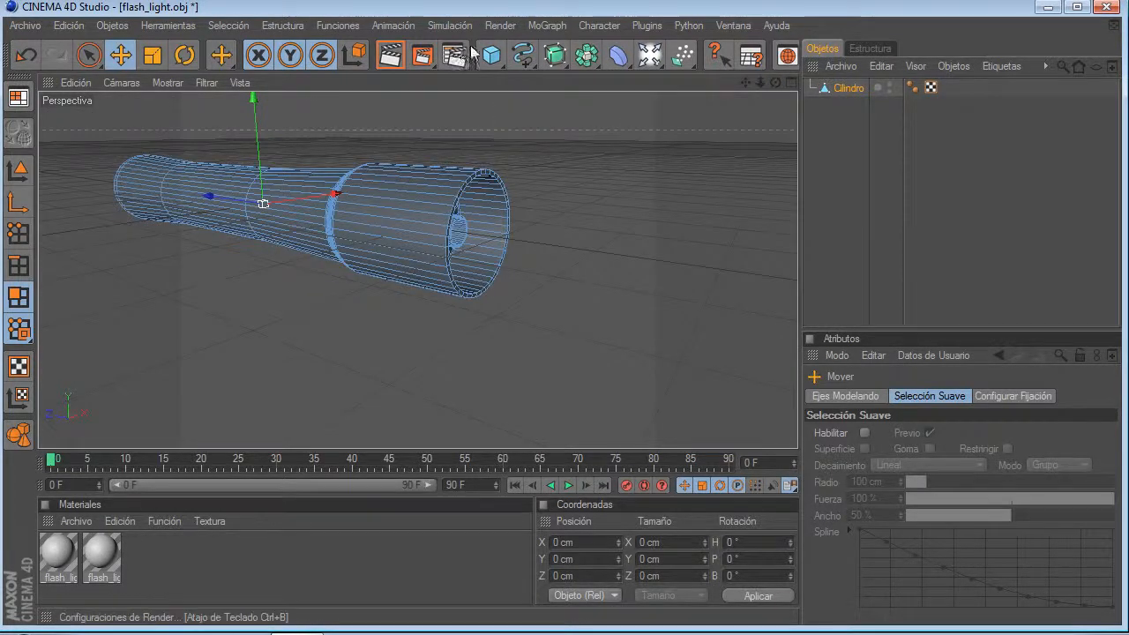
Step: Add a disc primitive and set its orientation to -Z
left_click_drag(491, 55, 852, 106)
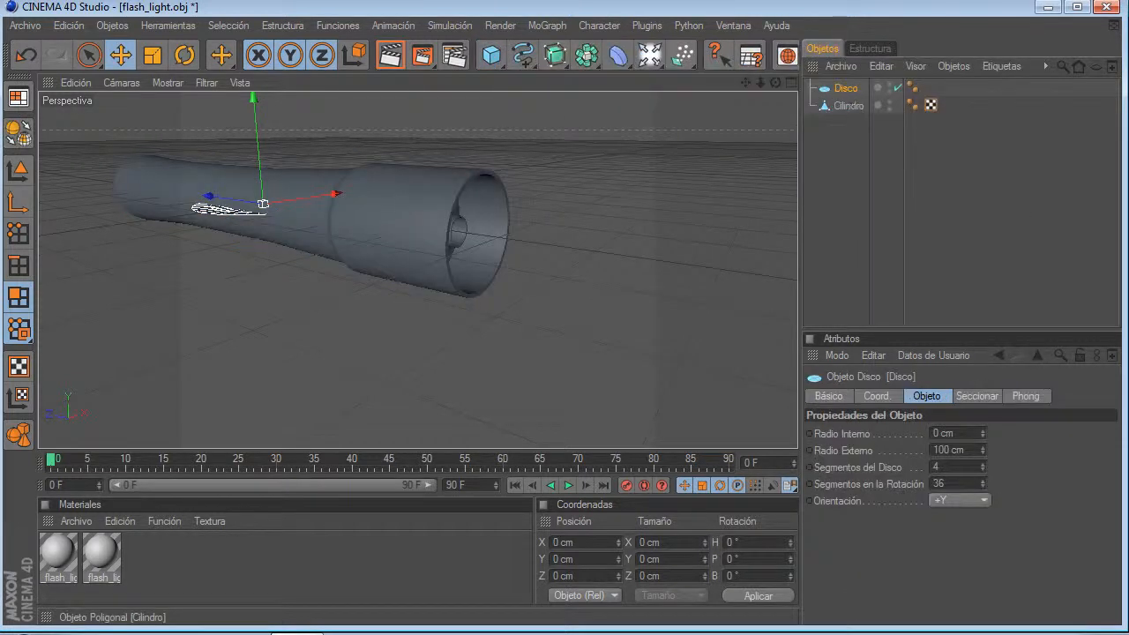
left_click(935, 502)
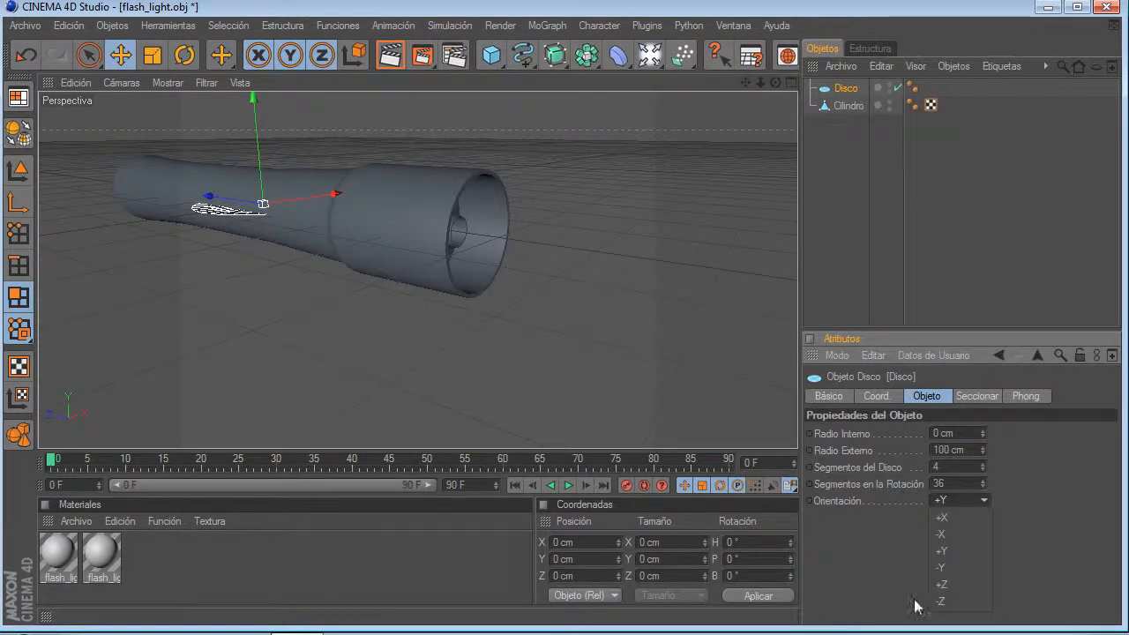
left_click(958, 568)
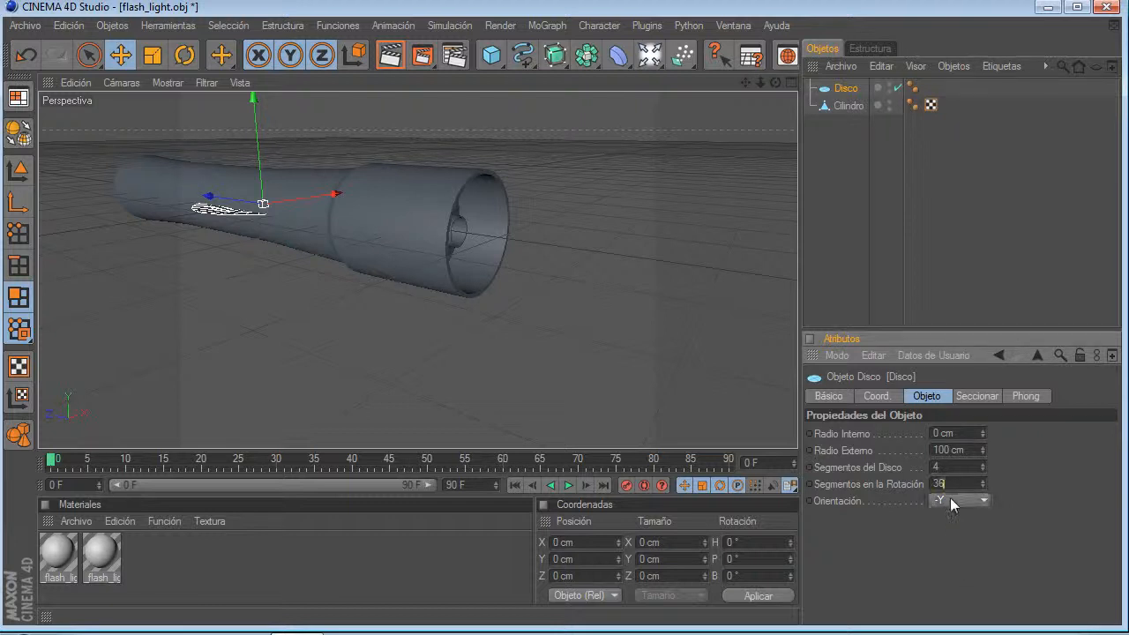
left_click(950, 500)
left_click(948, 554)
left_click(951, 501)
left_click(958, 601)
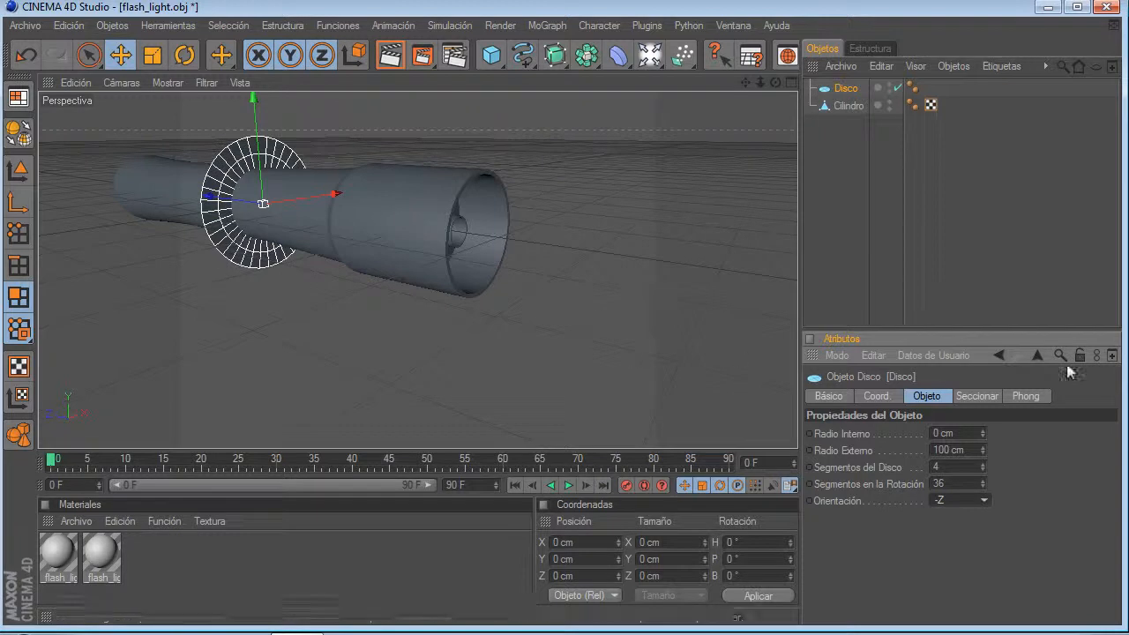
Step: Move the disc along the Z axis to the flashlight's front opening in the Top view
left_click(790, 82)
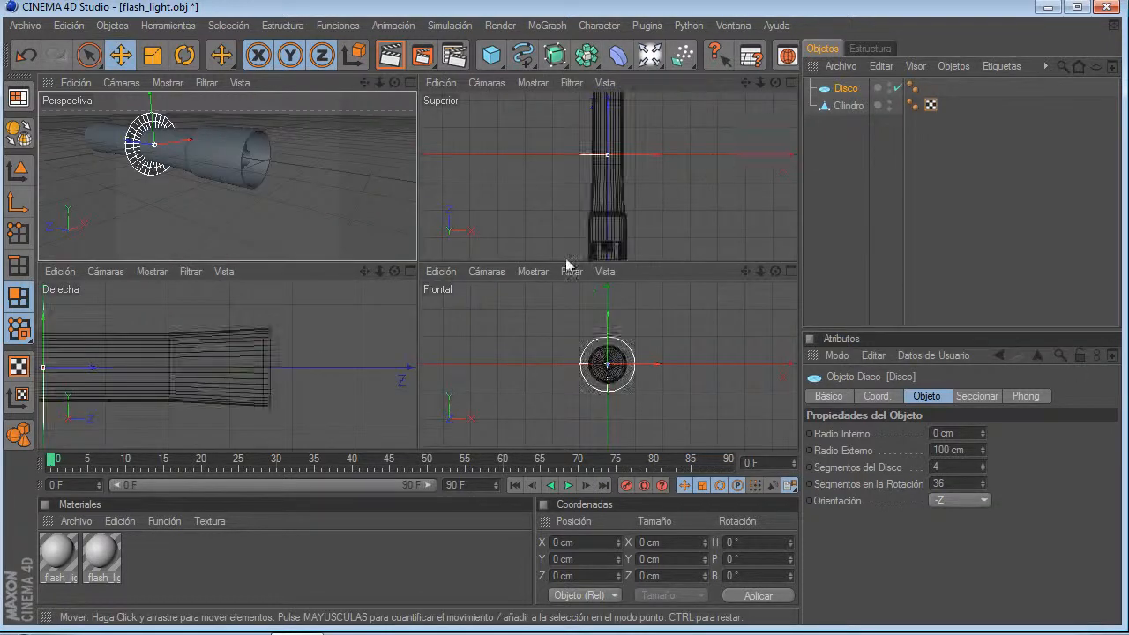
left_click(791, 84)
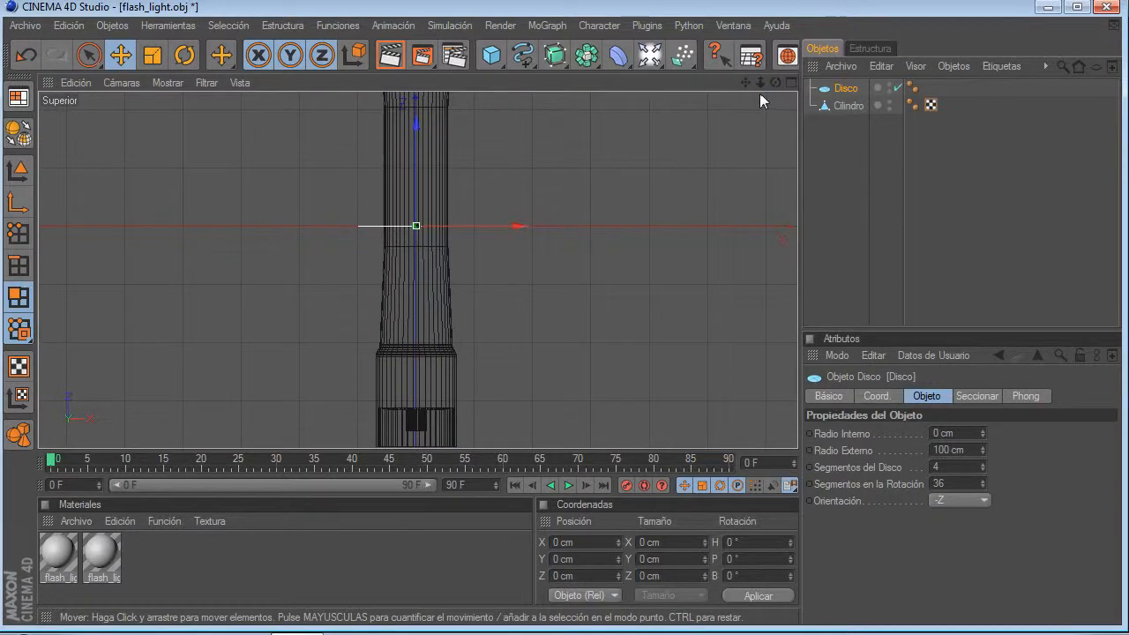
left_click_drag(746, 82, 827, 192)
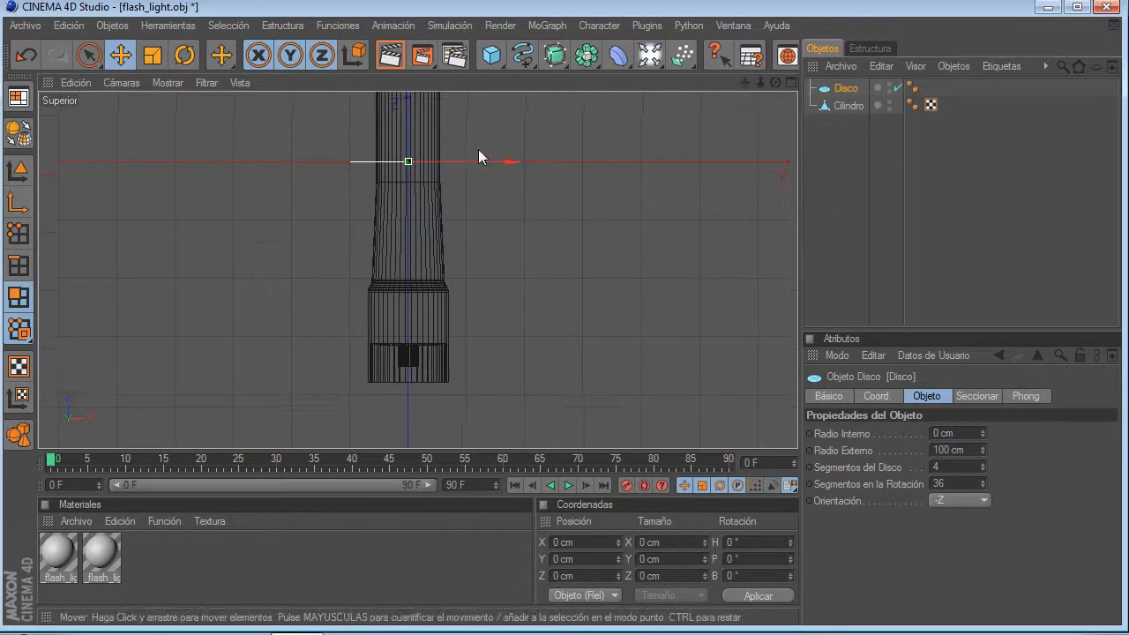
left_click_drag(408, 133, 407, 315)
left_click_drag(408, 244, 407, 283)
left_click_drag(408, 382, 407, 380)
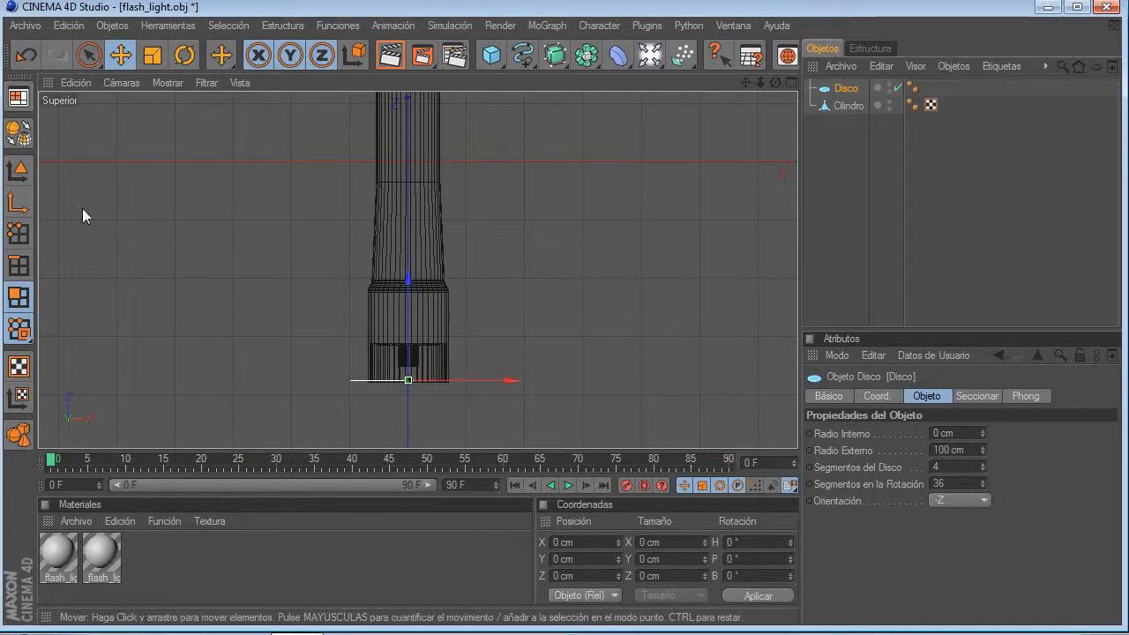
Step: Scale the disc down uniformly to fit inside the flashlight's front opening and check it in the Perspective view
scroll(83, 211, "up", 3)
left_click(152, 55)
left_click_drag(745, 82, 718, 1)
scroll(439, 288, "up", 5)
left_click_drag(334, 362, 324, 362)
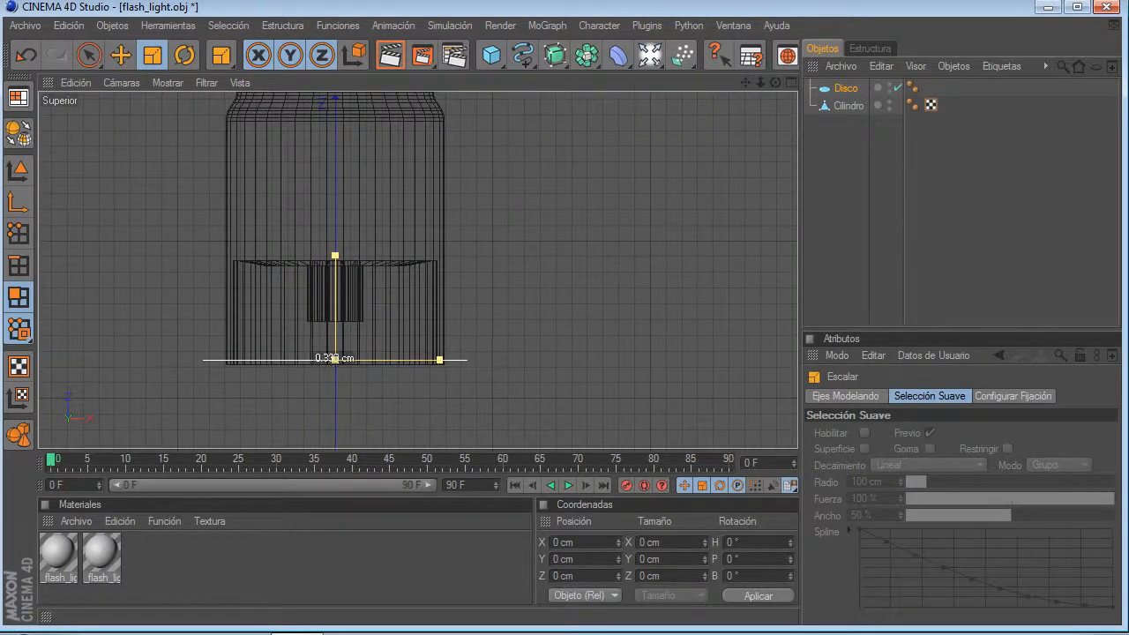
left_click_drag(321, 361, 333, 361)
left_click(121, 55)
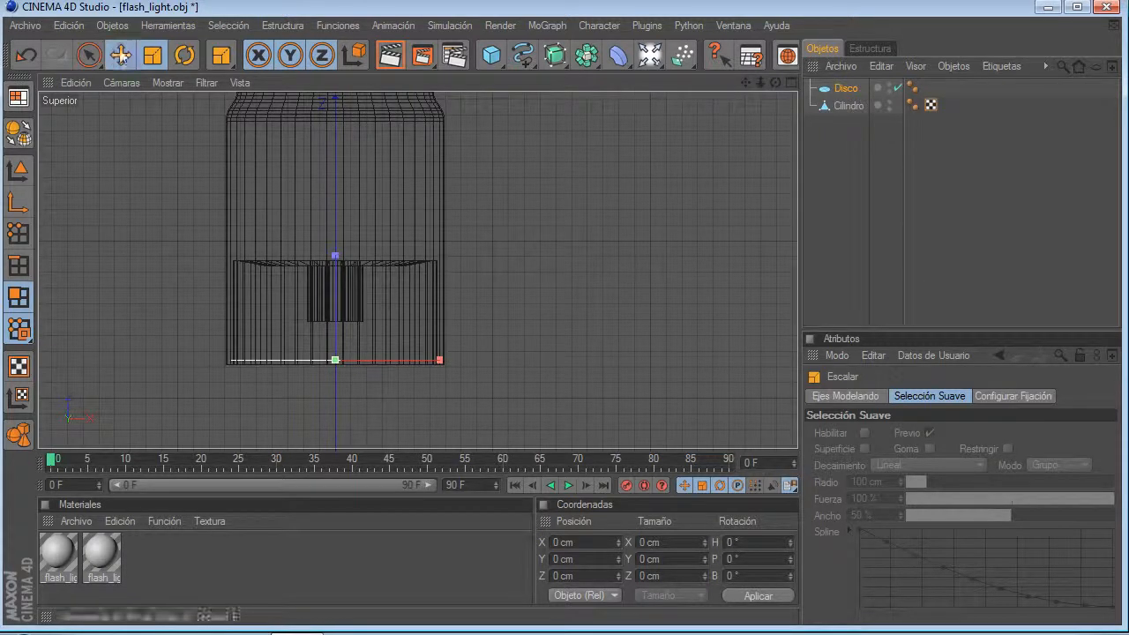
left_click(791, 82)
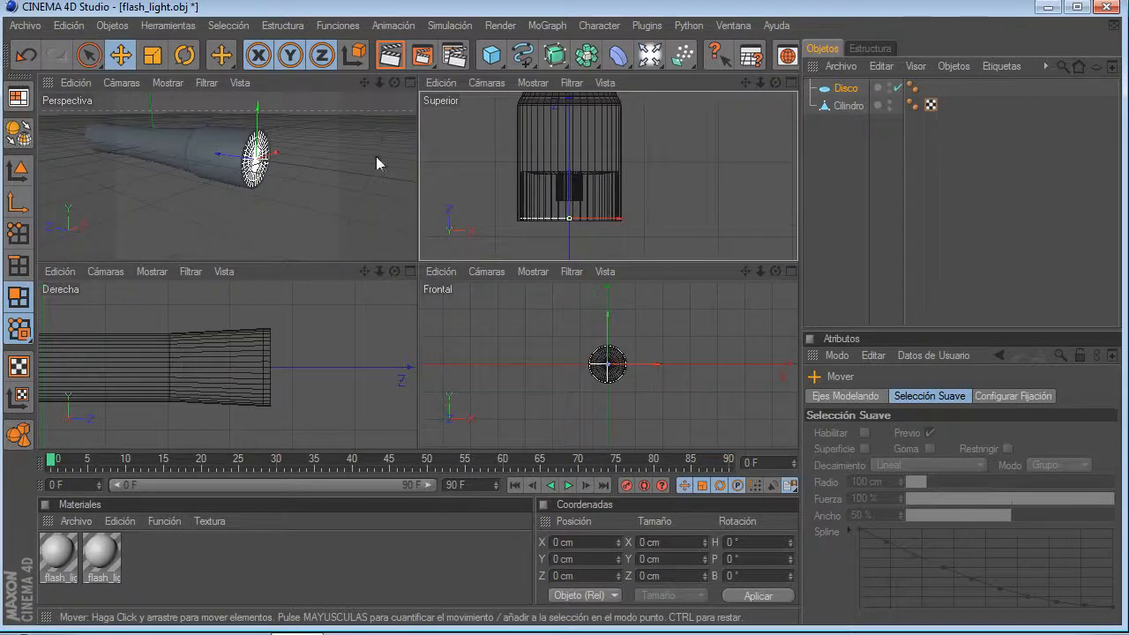
scroll(340, 166, "up", 3)
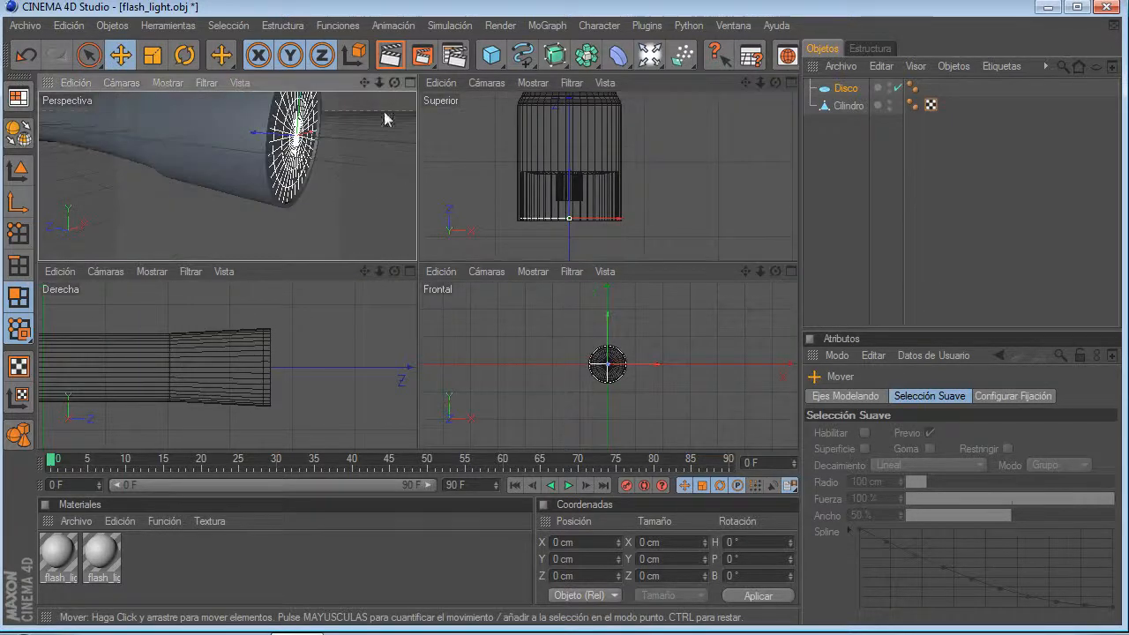
left_click(411, 82)
left_click_drag(746, 83, 650, 175)
scroll(577, 327, "down", 3)
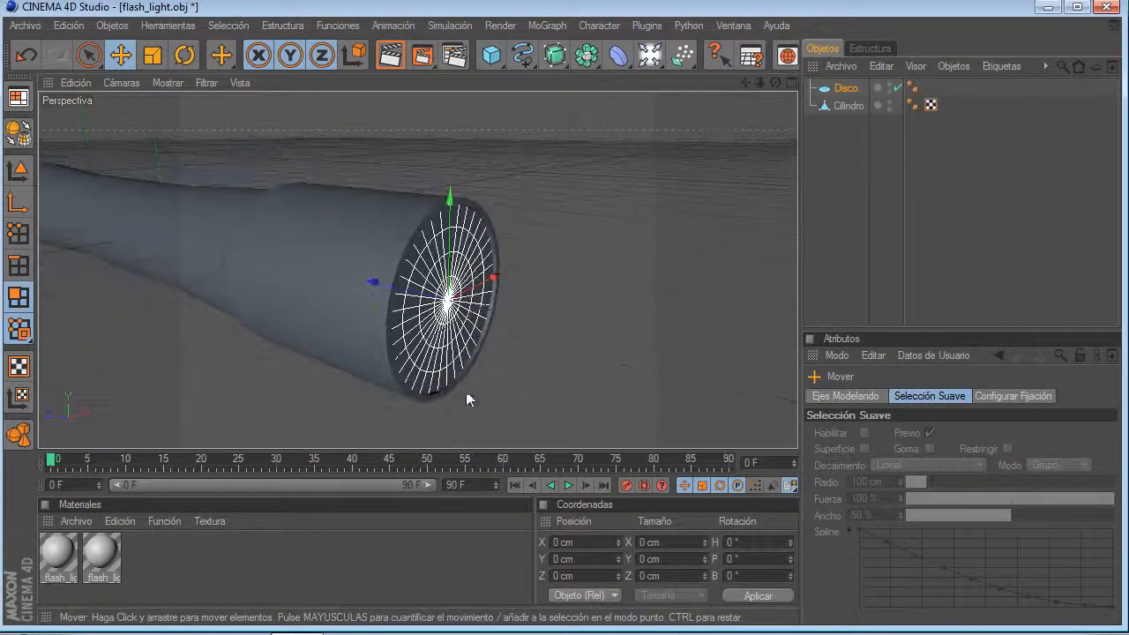
Step: Delete both existing flashlight materials and create a new one
left_click(214, 589)
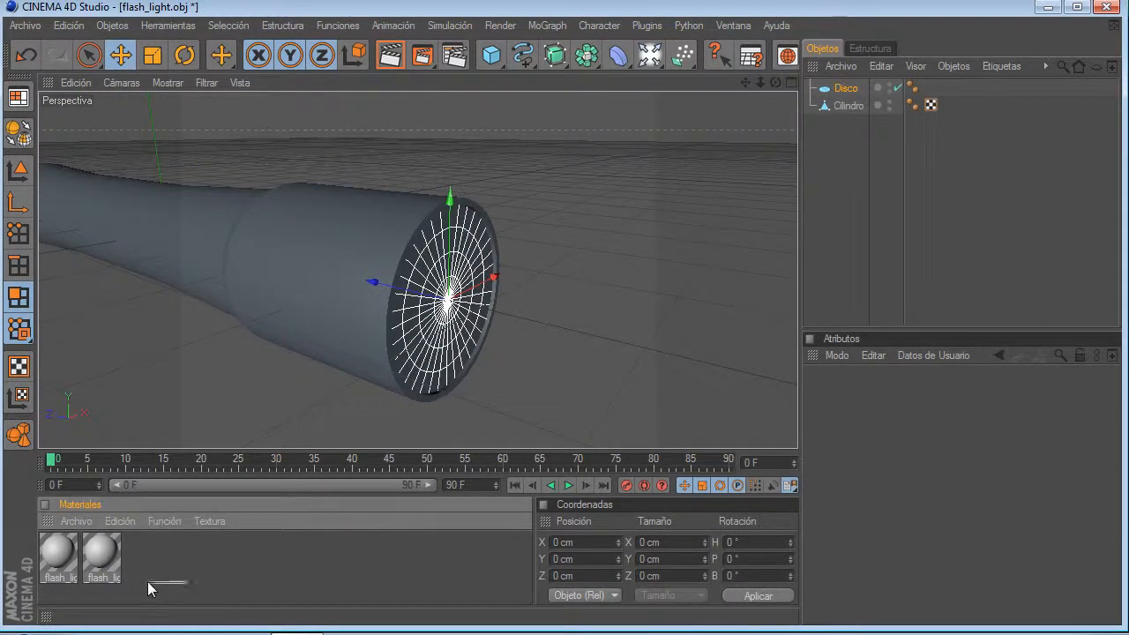
key("ctrl+a")
key("Delete")
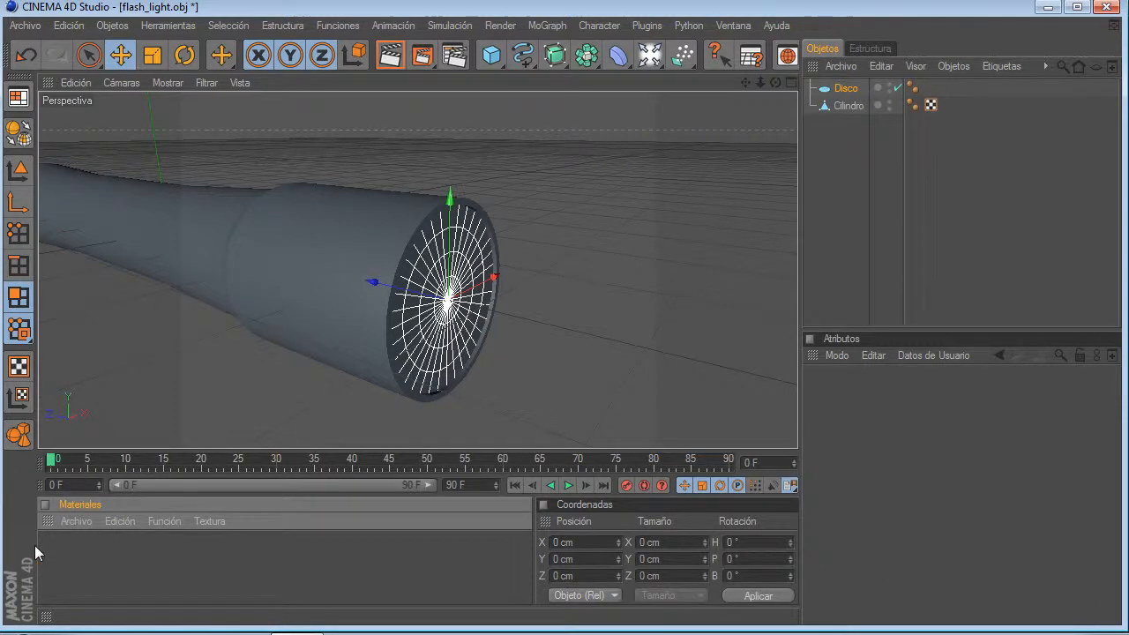
double_click(200, 568)
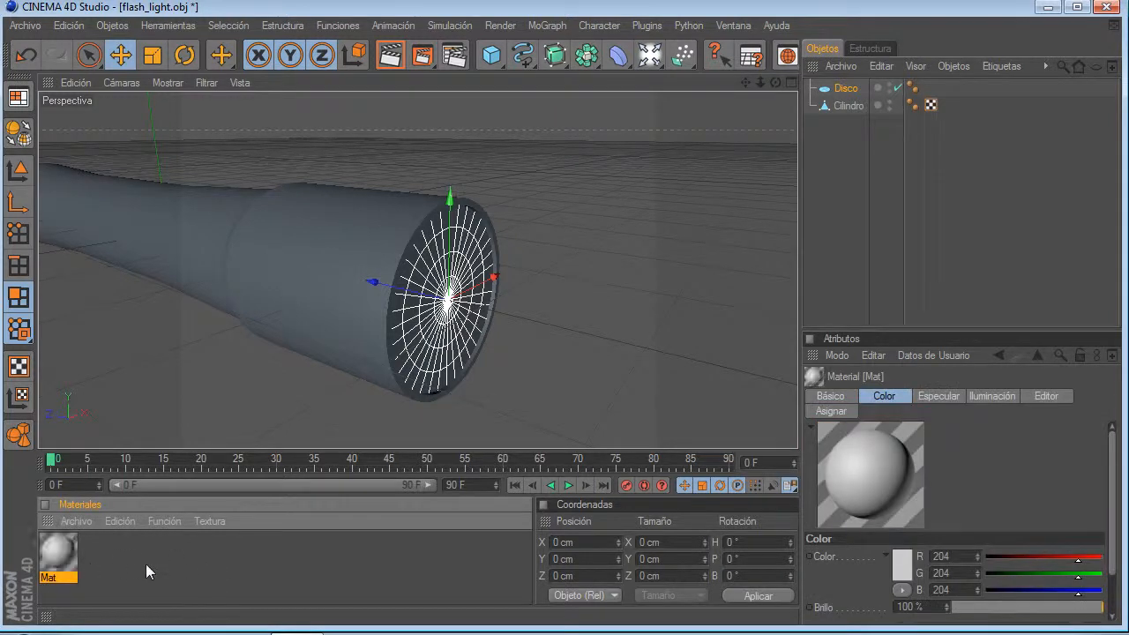
Step: Apply the new material to the Cilindro object and open it in the material editor
left_click_drag(62, 569, 859, 100)
left_click(856, 172)
double_click(50, 562)
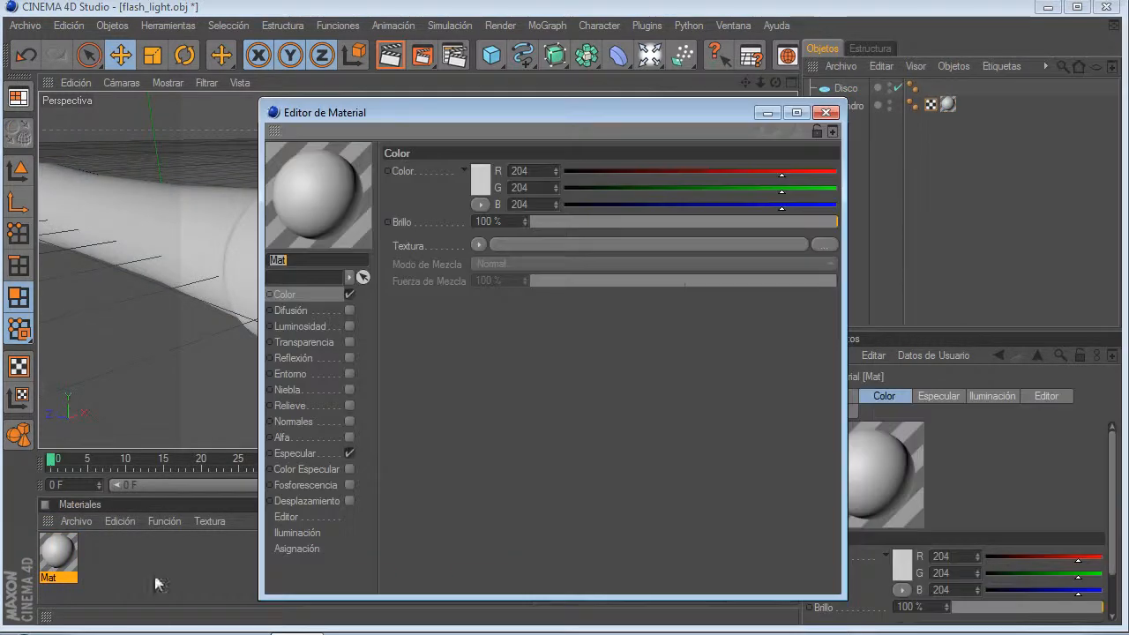
left_click_drag(429, 110, 551, 114)
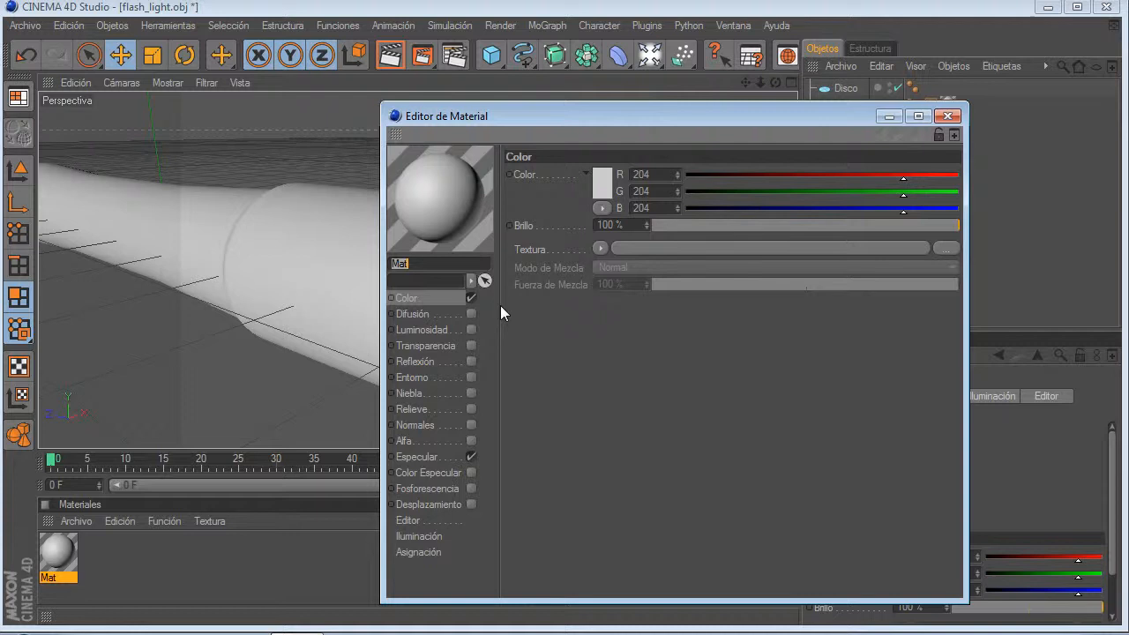
left_click(421, 313)
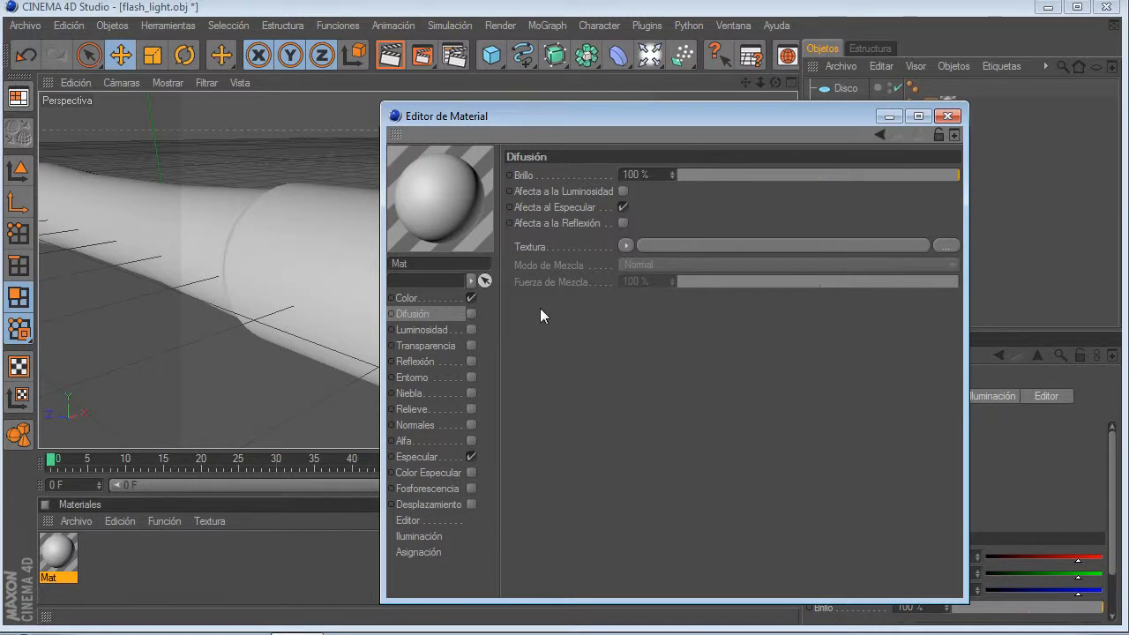
left_click(625, 245)
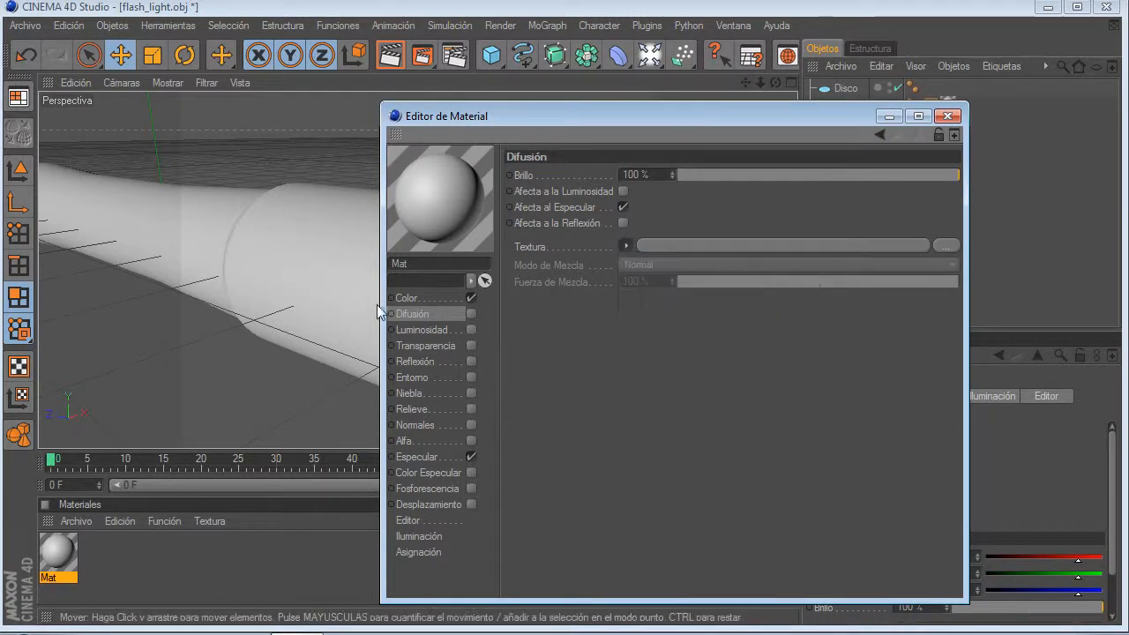
left_click(414, 297)
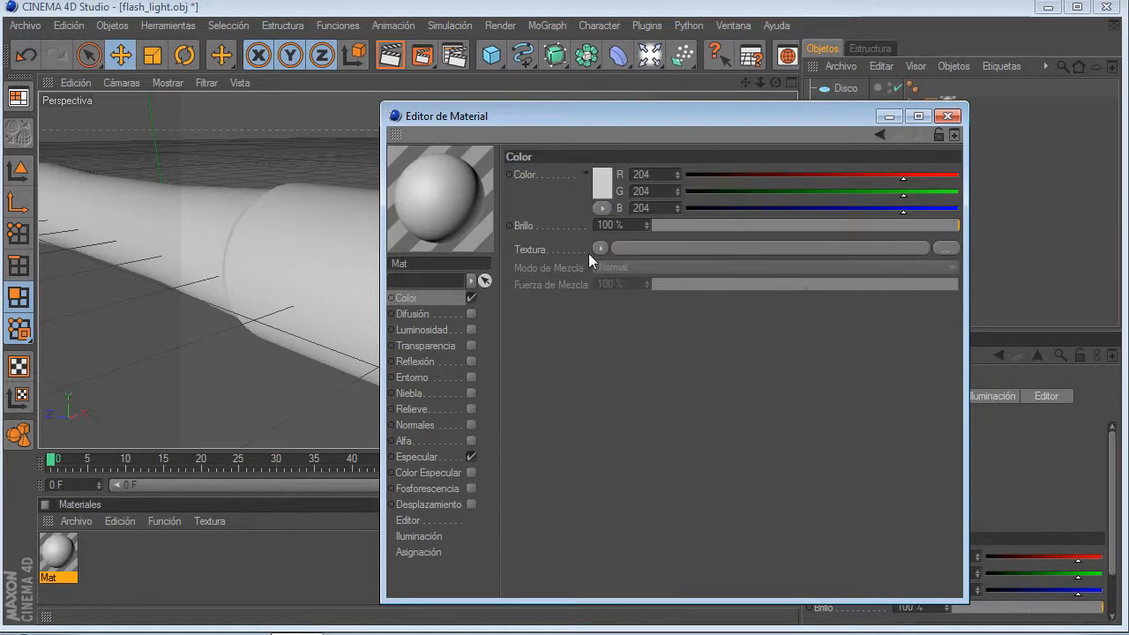
Step: Start loading an image as the material's Color texture and browse to the VideoCopilot > Materials folder in Mis documentos
left_click(599, 249)
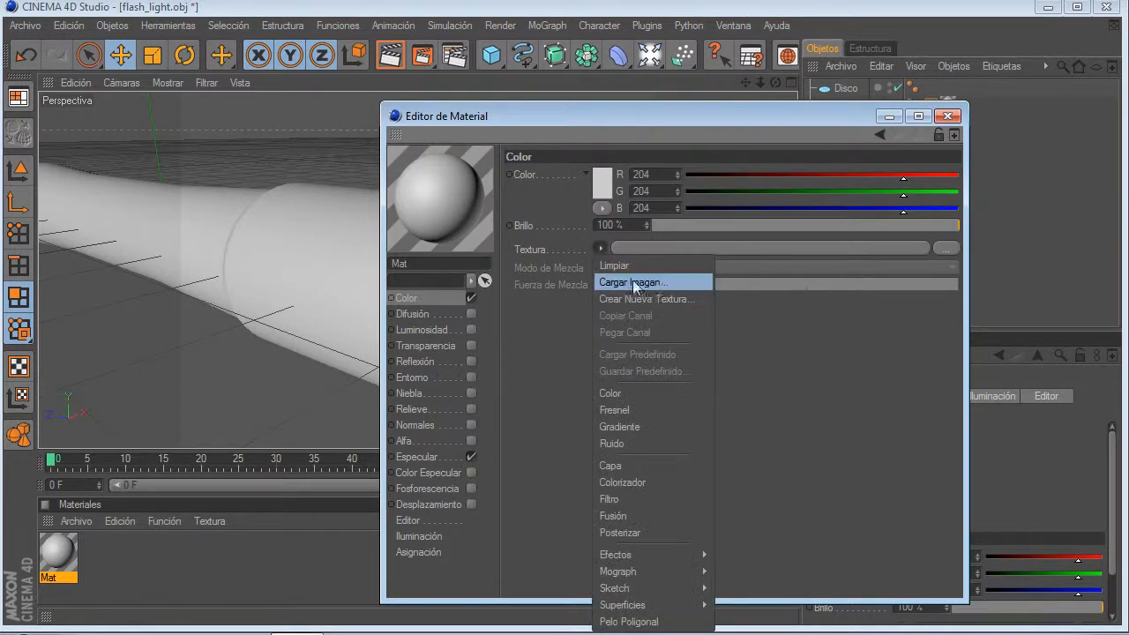
left_click(624, 284)
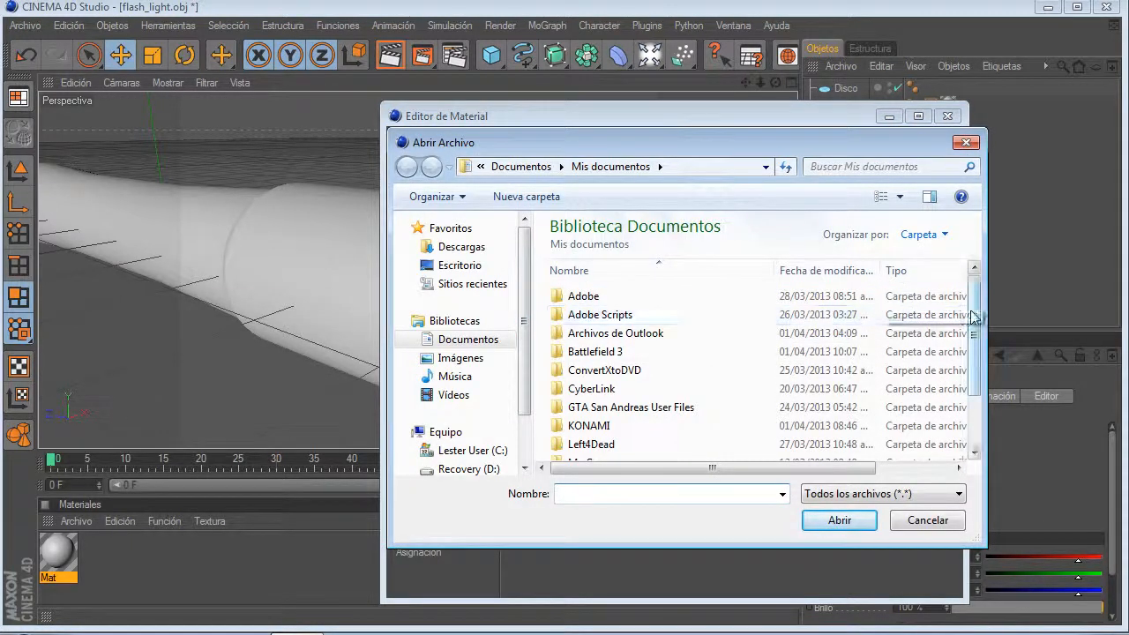
scroll(974, 316, "down", 2)
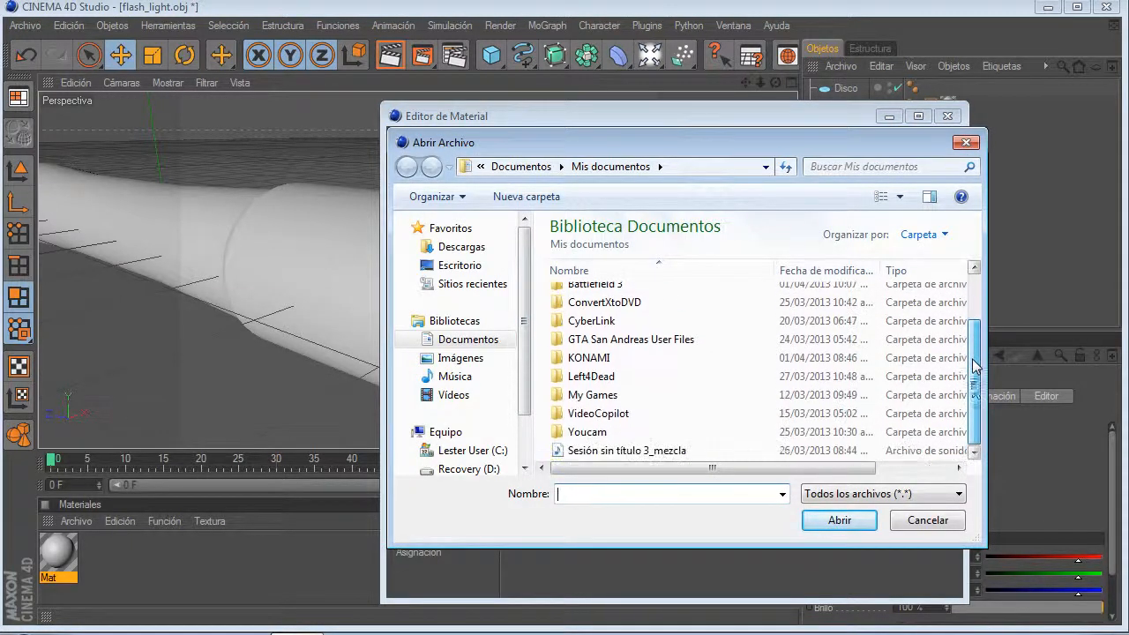
left_click(630, 414)
double_click(645, 419)
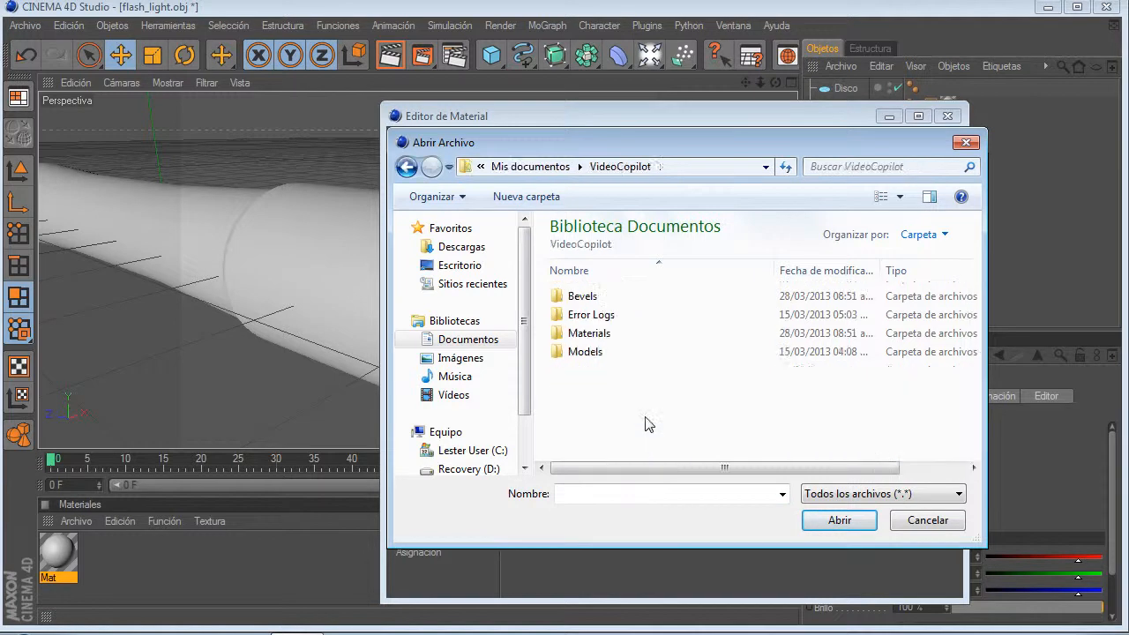
left_click(609, 339)
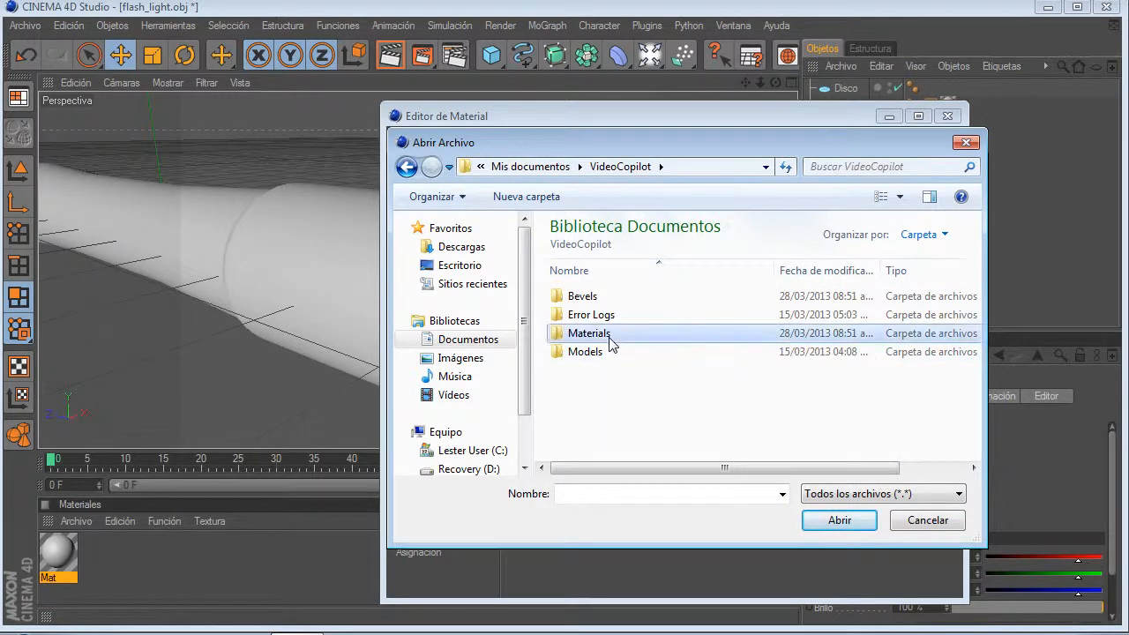
double_click(610, 339)
Step: Load the Garage image from the Environment subfolder as the material's Color texture
scroll(634, 399, "down", 5)
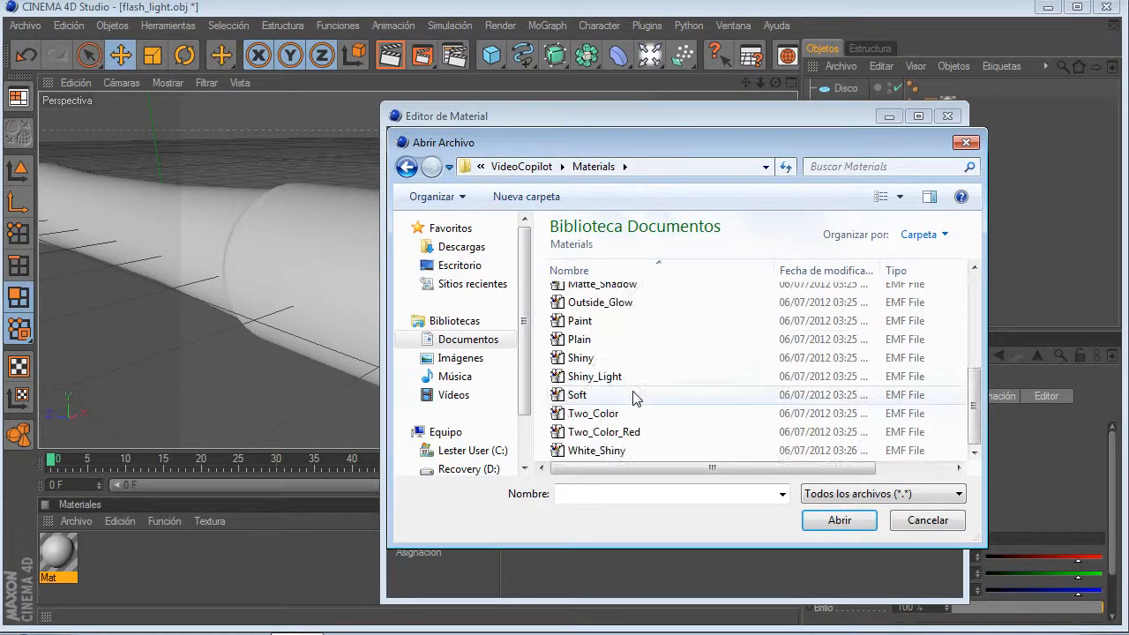
scroll(633, 399, "up", 5)
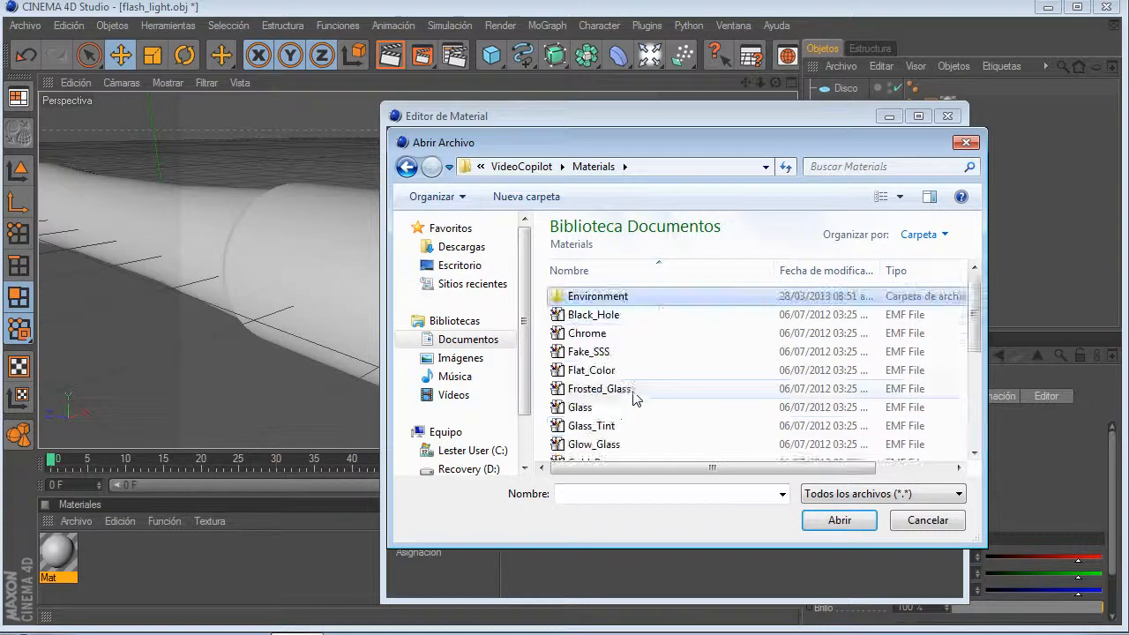
double_click(651, 304)
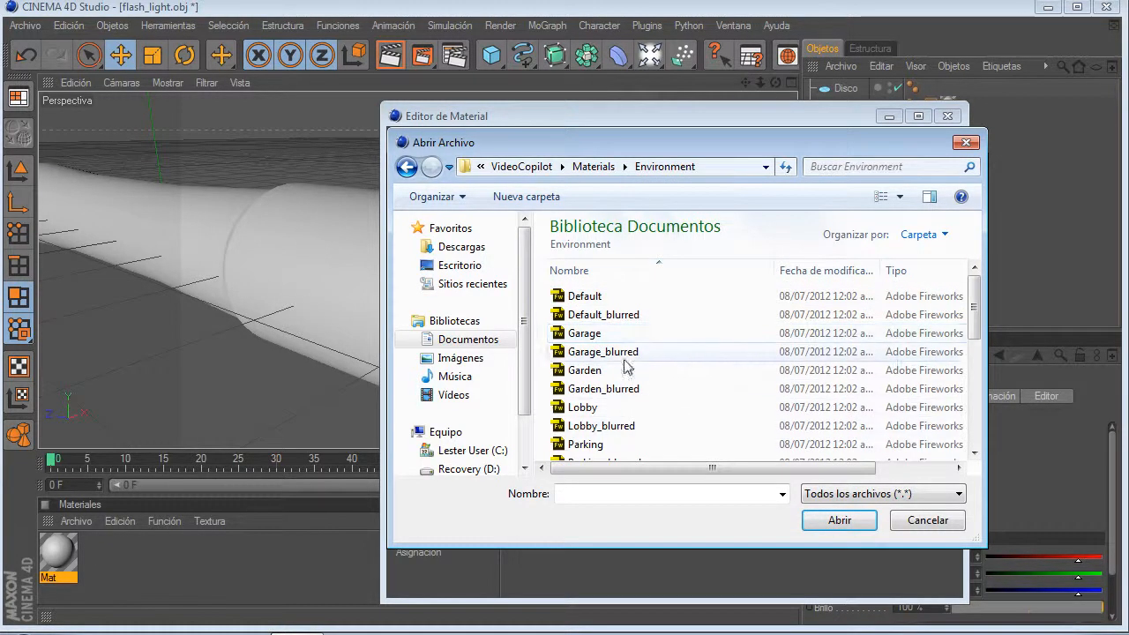
left_click(623, 333)
left_click(834, 523)
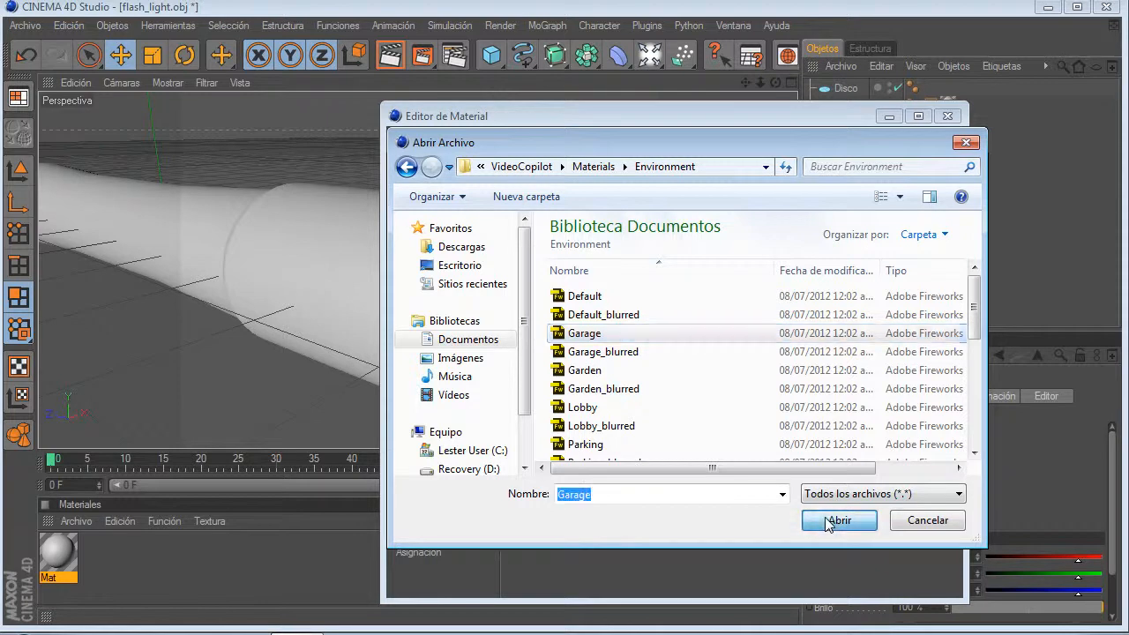
left_click(653, 381)
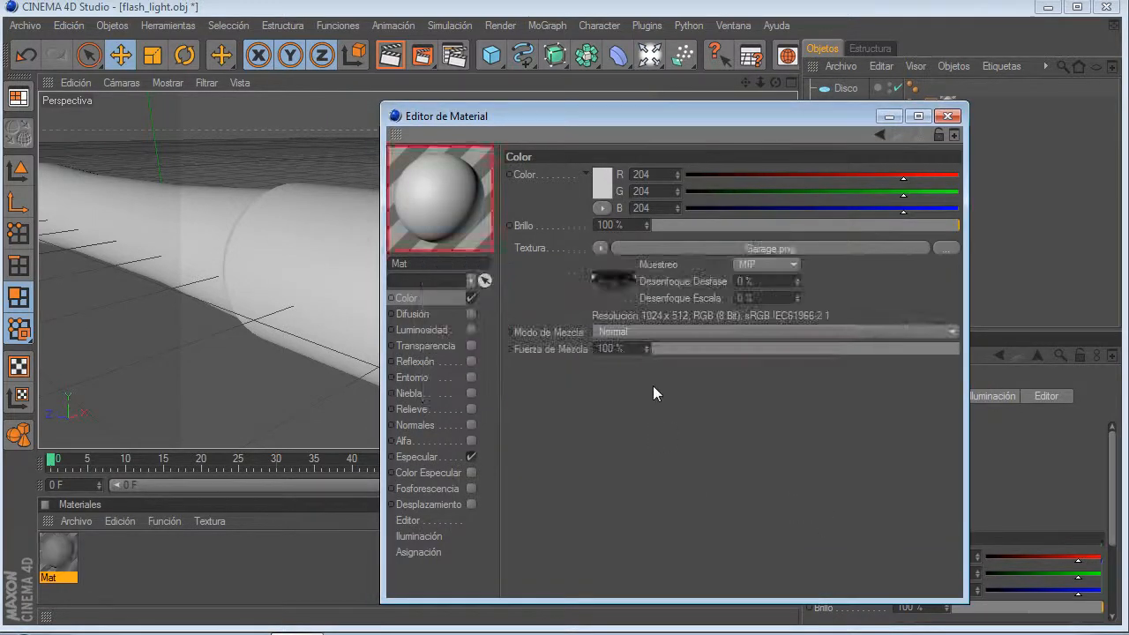
Step: Create a second material and apply it to the Disco object at the flashlight's front
left_click(889, 117)
scroll(446, 346, "down", 3)
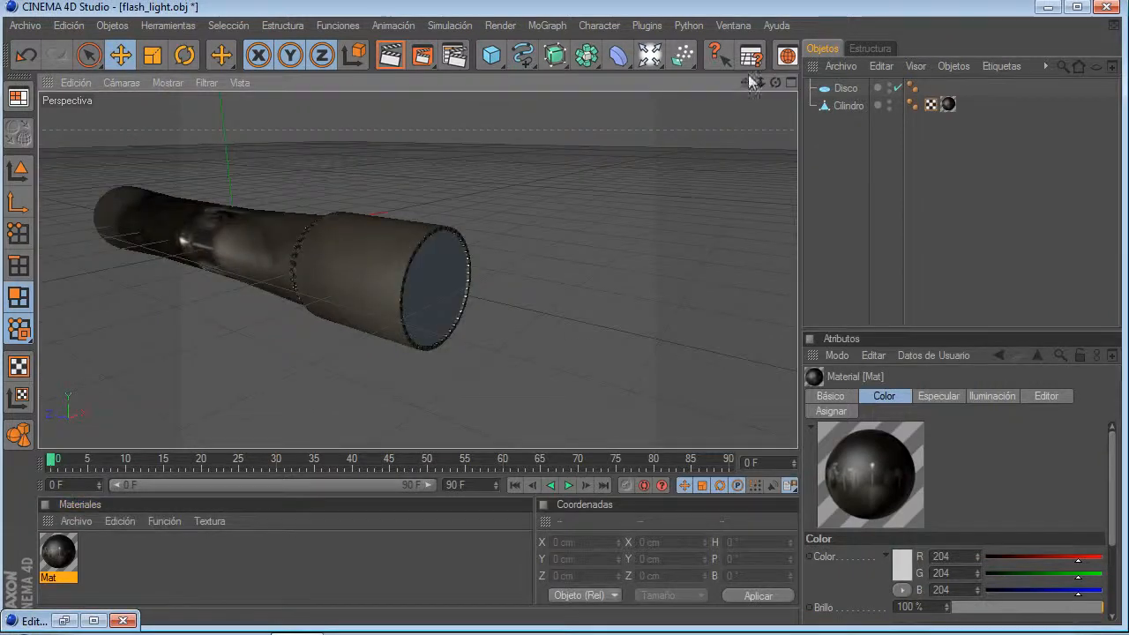
mouse_move(778, 83)
left_mouse_down()
mouse_move(882, 99)
mouse_move(760, 62)
mouse_move(783, 107)
mouse_move(723, 87)
mouse_move(766, 93)
mouse_move(720, 99)
mouse_move(776, 83)
left_mouse_up()
double_click(316, 569)
left_click_drag(80, 551, 847, 90)
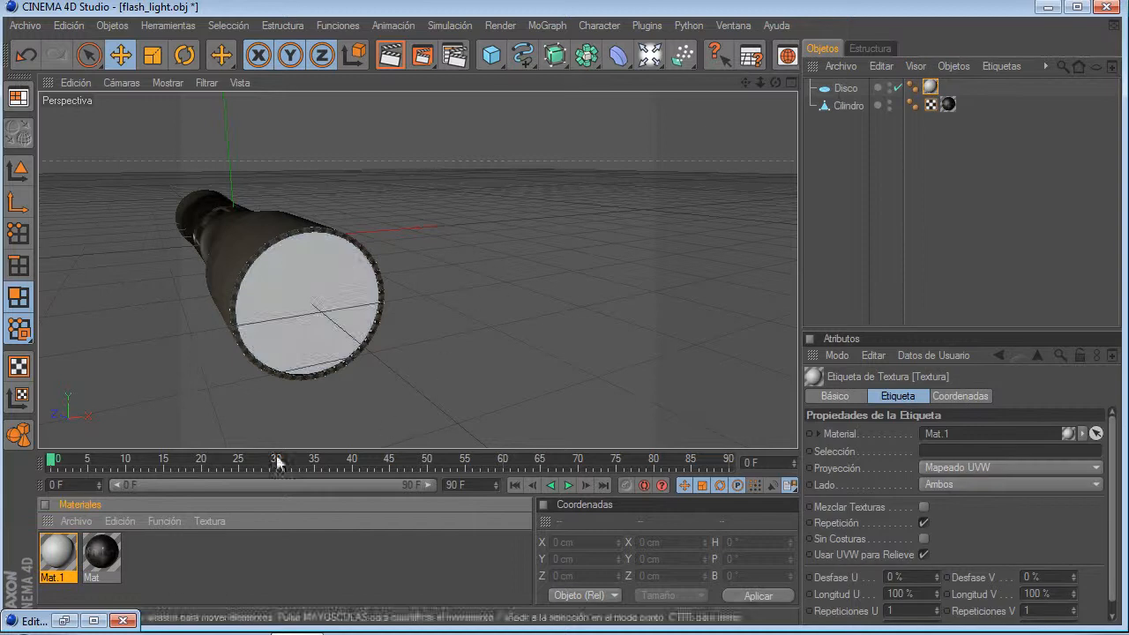
Step: Enable Transparencia on the disc's Mat.1 material and set its Brillo to 71 %
double_click(53, 549)
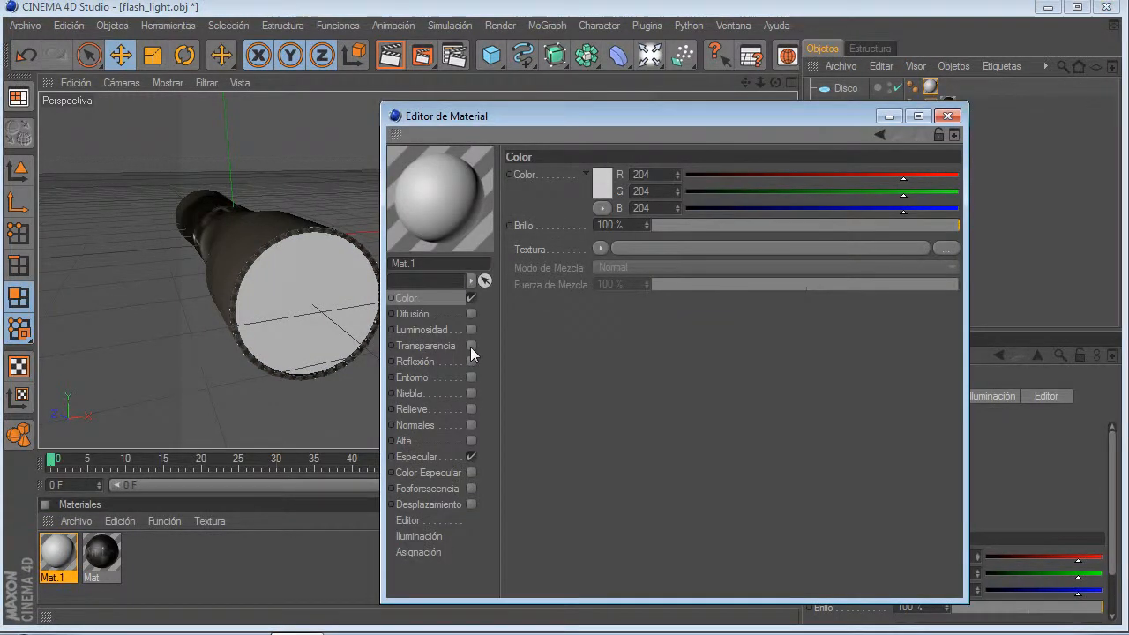
left_click(472, 346)
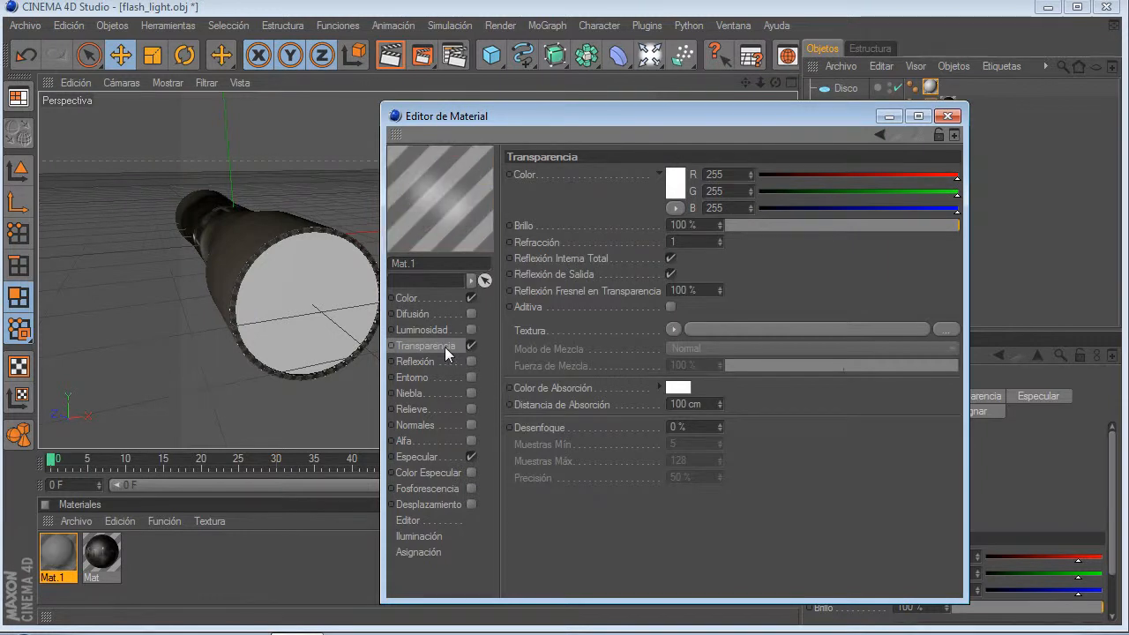
left_click_drag(854, 226, 892, 225)
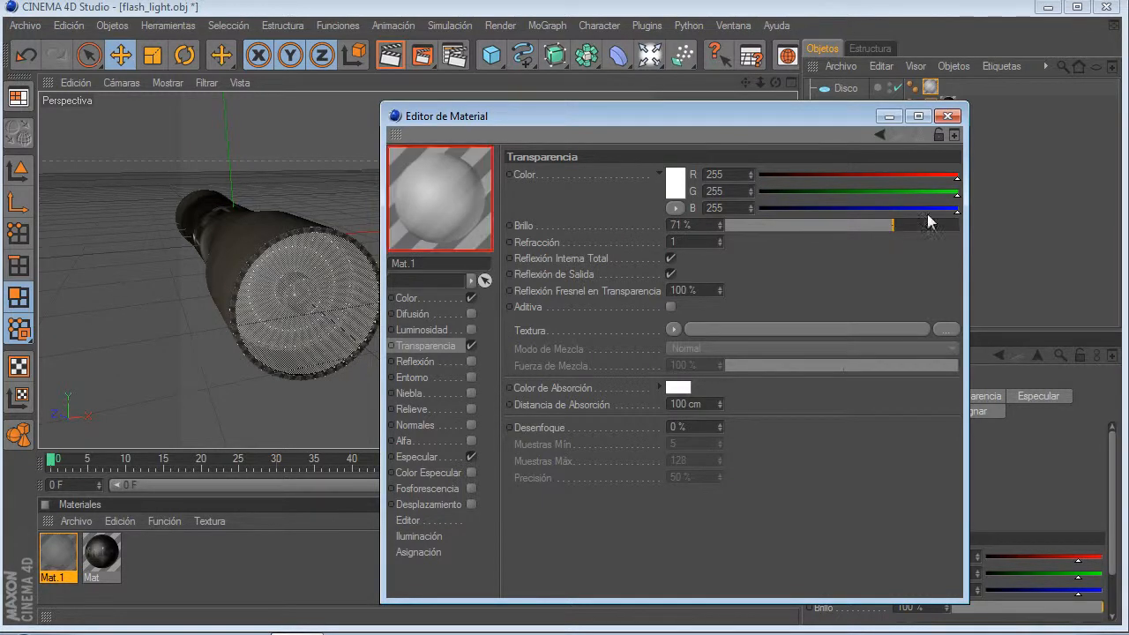
Step: Set the transparency color of Mat.1 to light blue with RGB 150, 220, 241
left_click_drag(928, 191, 847, 190)
left_click(847, 175)
left_click(680, 179)
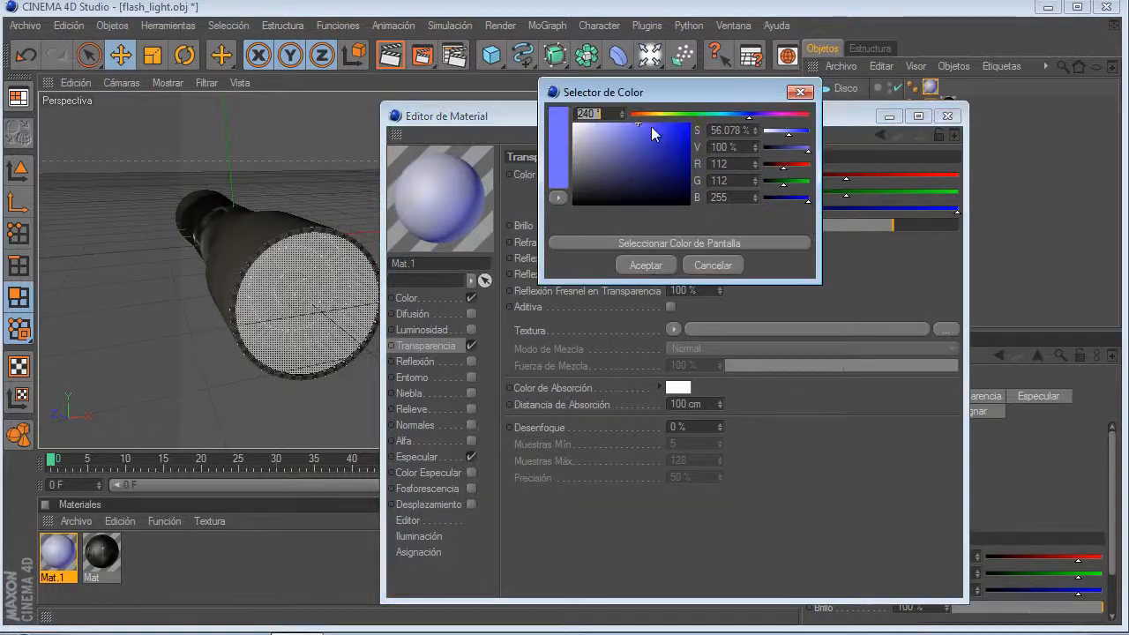
left_click(726, 114)
left_click(617, 128)
left_click(646, 265)
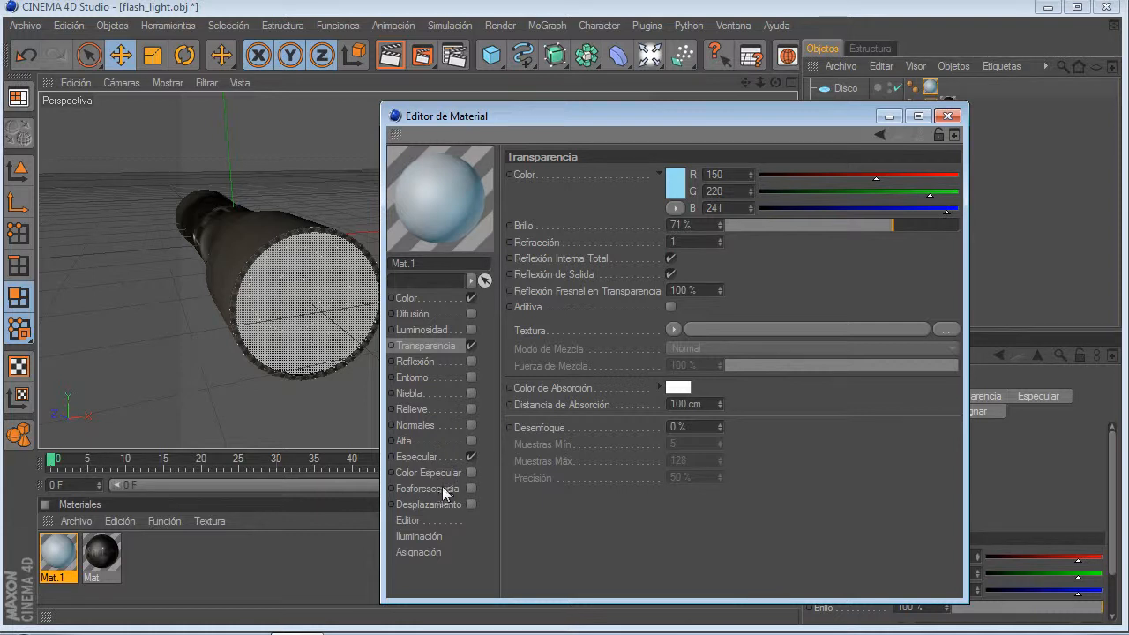
Step: Enable Fosforescencia on the disc's material and render the glowing flashlight in the active Perspective view
left_click(468, 490)
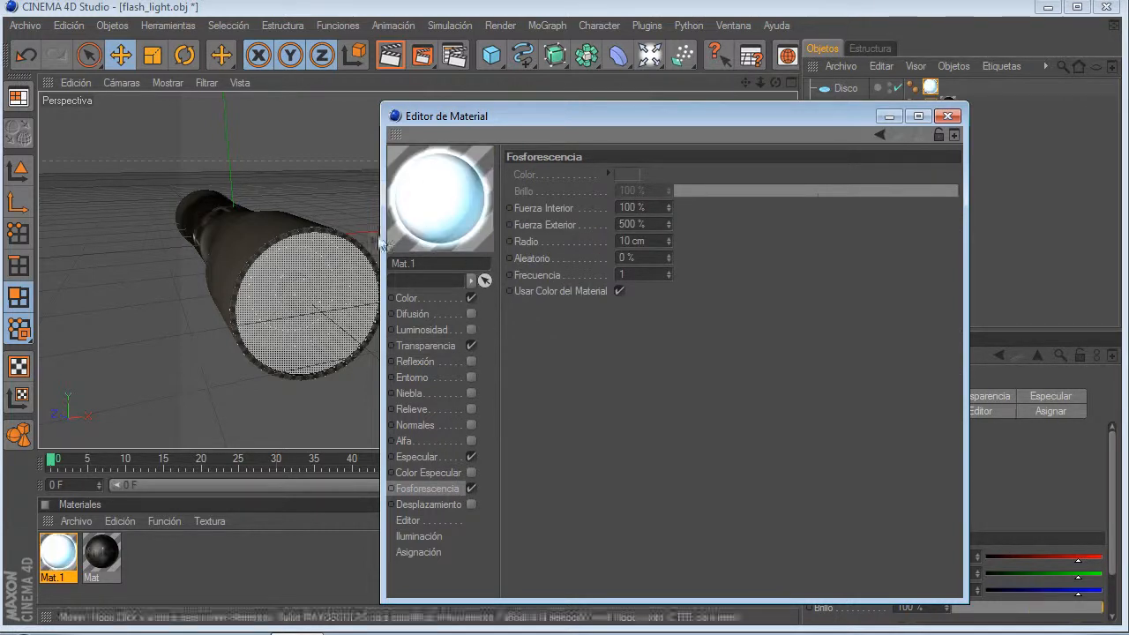
left_click(890, 115)
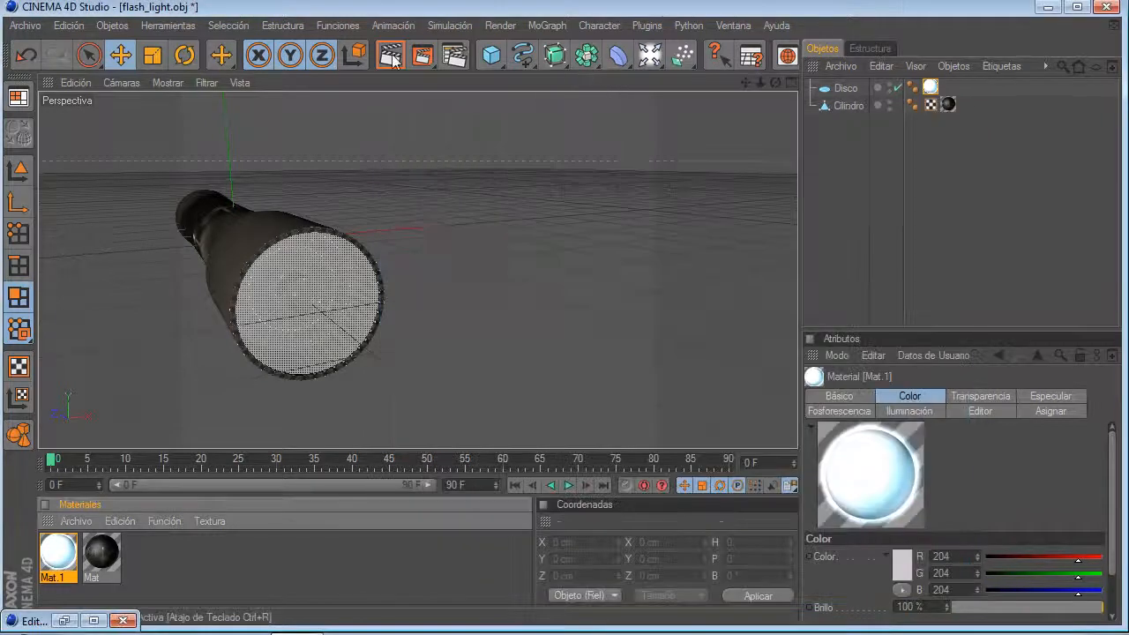
left_click(501, 25)
left_click(531, 52)
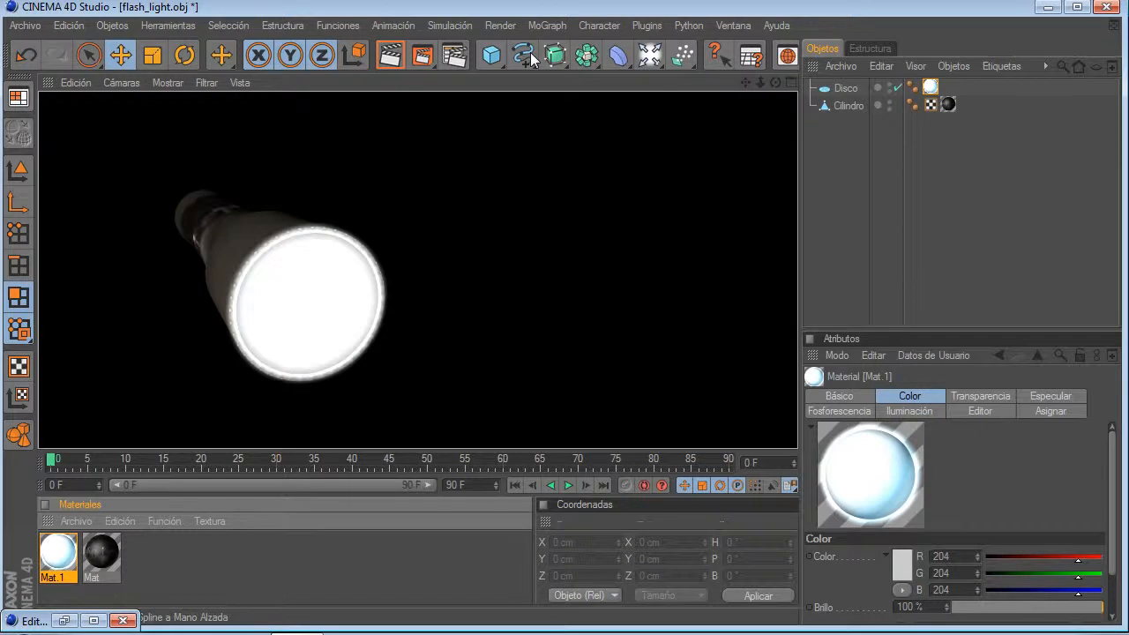
Step: Render the flashlight again from farther away, showing its side and front at an angle
scroll(457, 110, "down", 5)
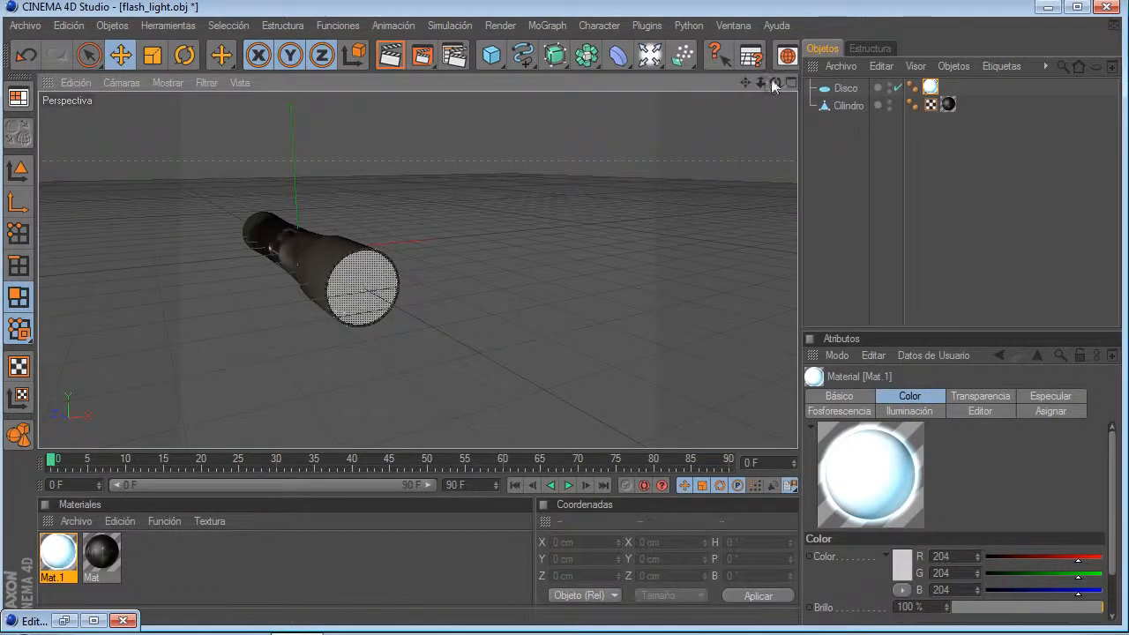
left_click_drag(776, 82, 720, 91)
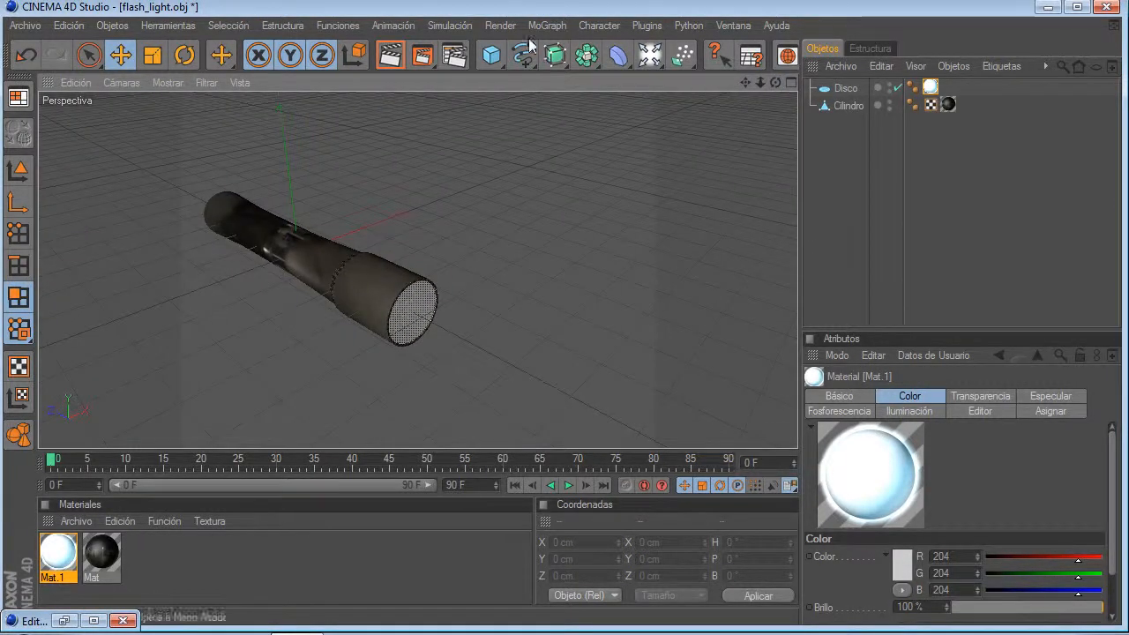
left_click(495, 25)
left_click(510, 51)
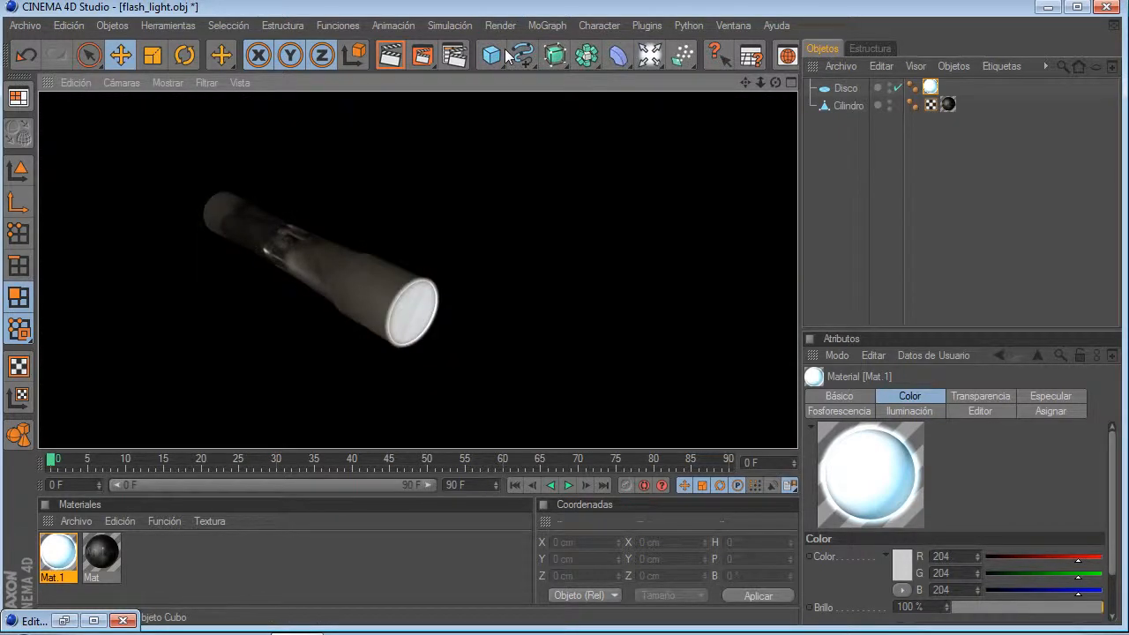
Step: Delete the Disco and Cilindro objects and center the empty Perspective view on the axes
left_click_drag(862, 194, 842, 91)
key("Delete")
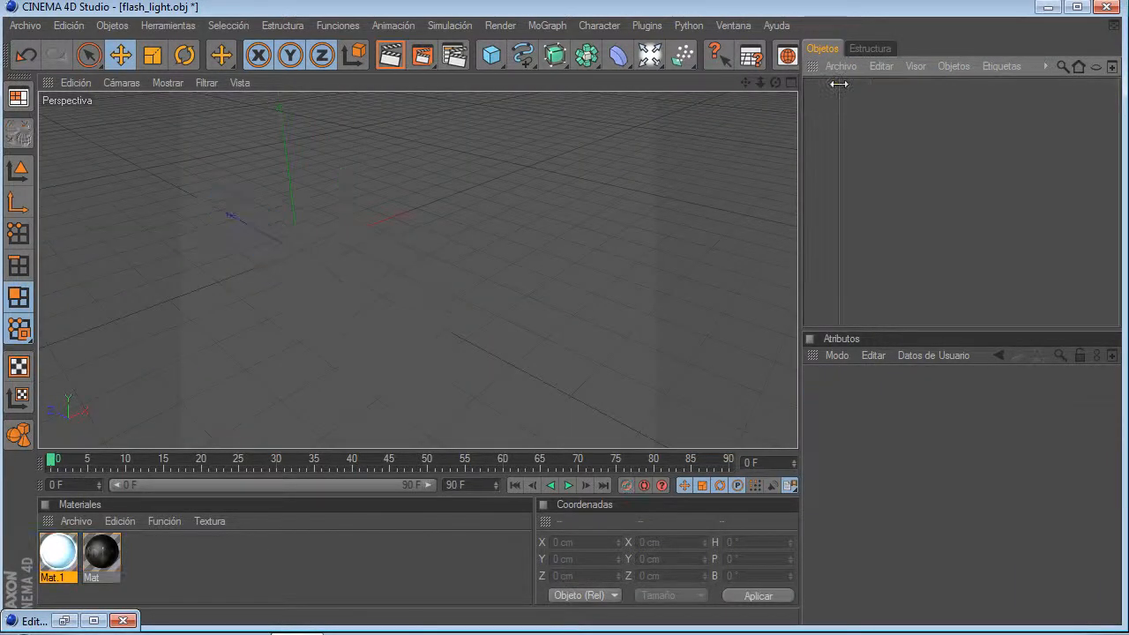
left_click_drag(747, 82, 814, 78)
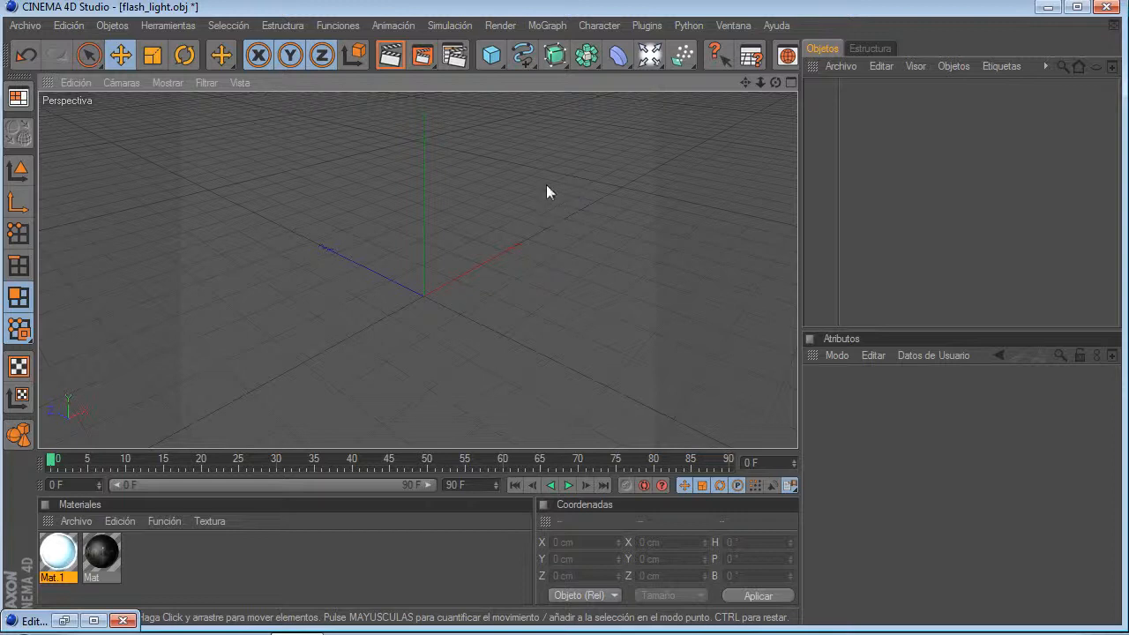
Step: Add a MoGraph Objeto Clonar and a cube to the scene
left_click_drag(586, 55, 525, 4)
left_click(550, 26)
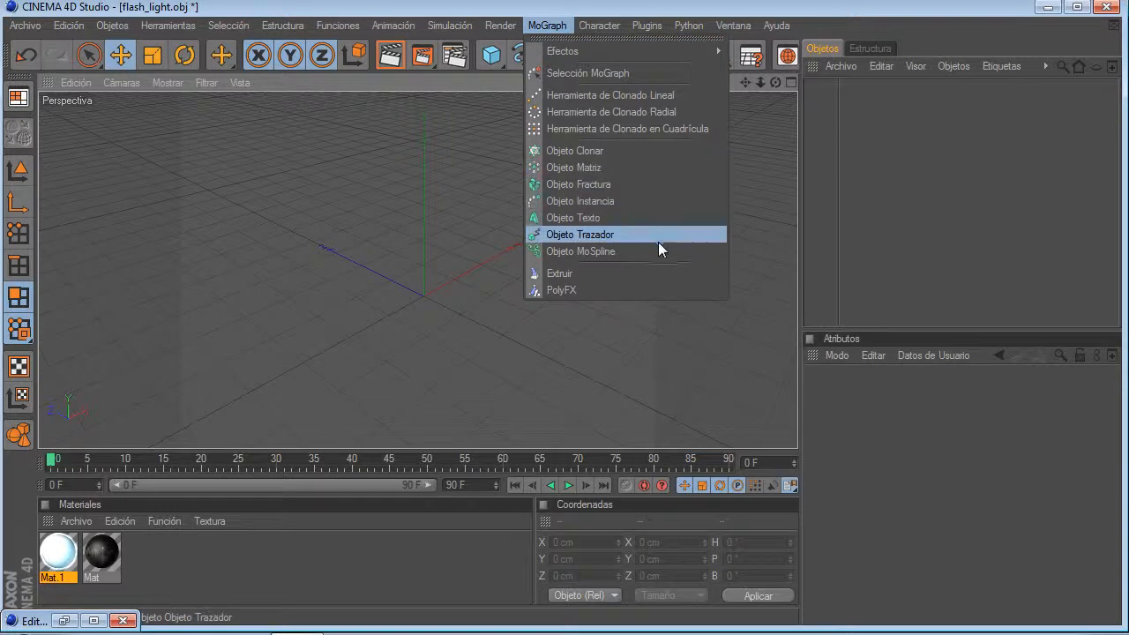
left_click(599, 152)
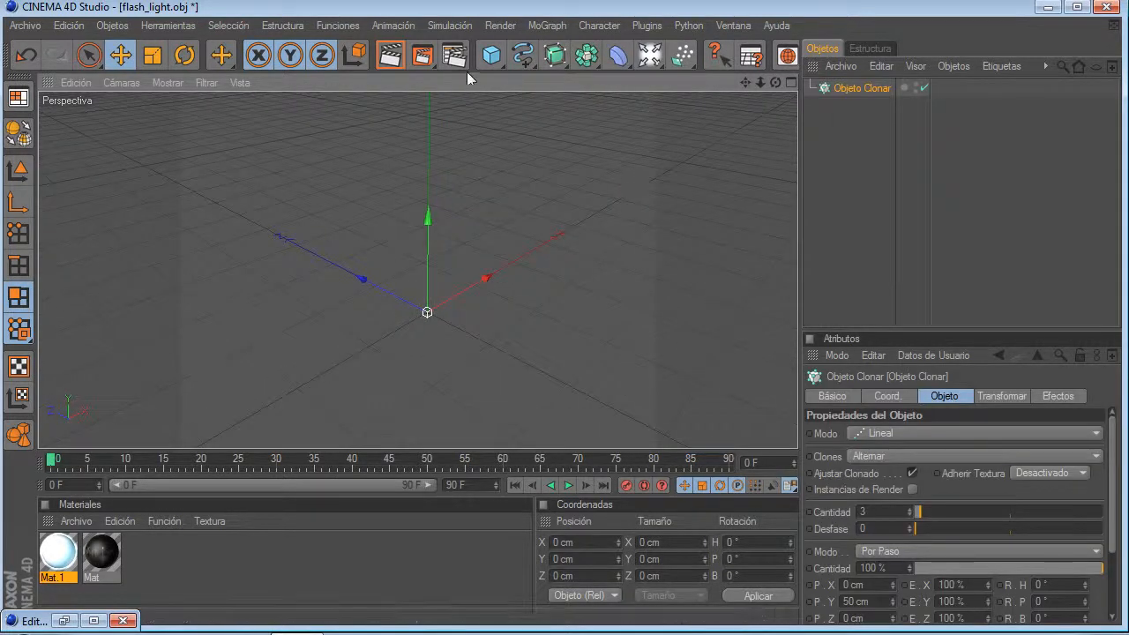
left_click(492, 54)
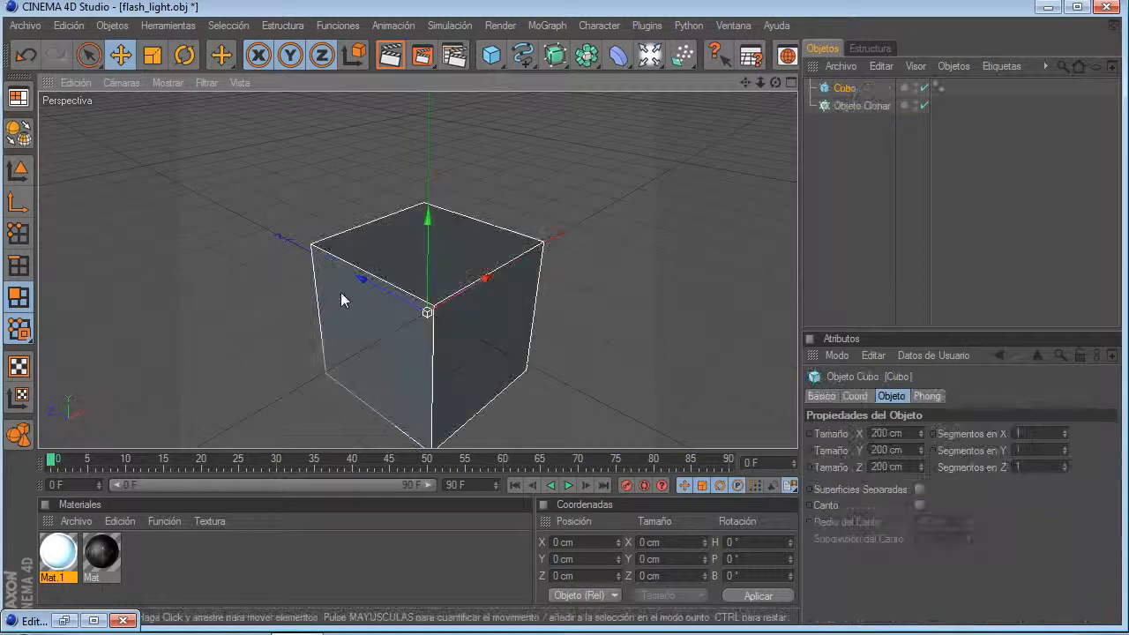
Step: Make the cube editable and scale it to about 41.8 cm in X and 28.8 cm in Y
left_click(18, 132)
left_click(163, 57)
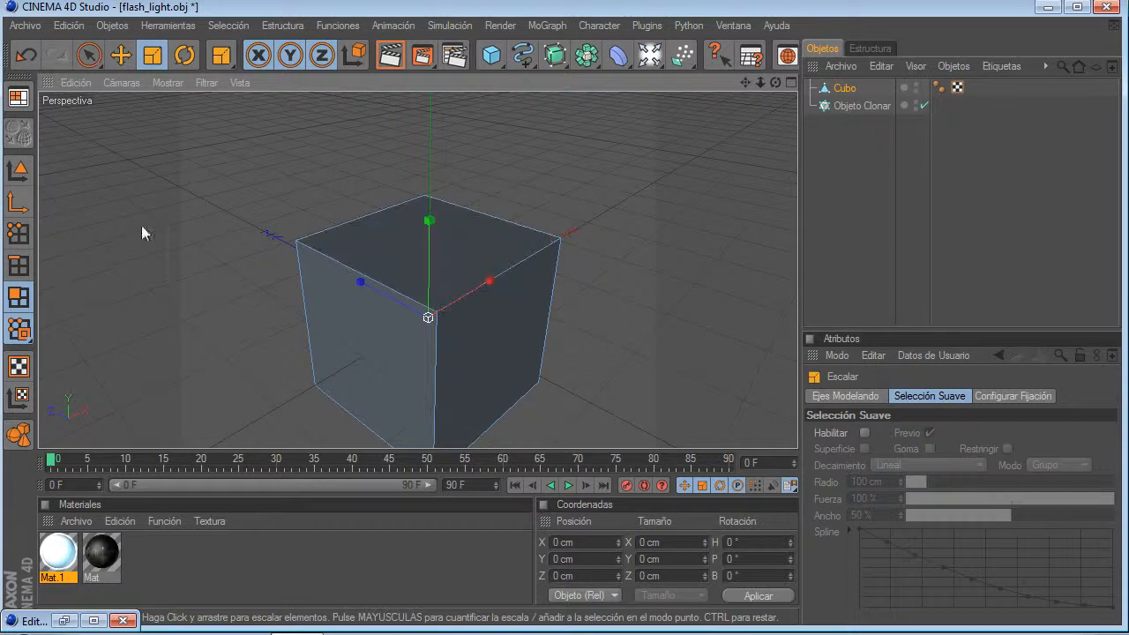
left_click(17, 169)
mouse_move(490, 283)
left_mouse_down()
mouse_move(467, 277)
mouse_move(479, 284)
left_mouse_up()
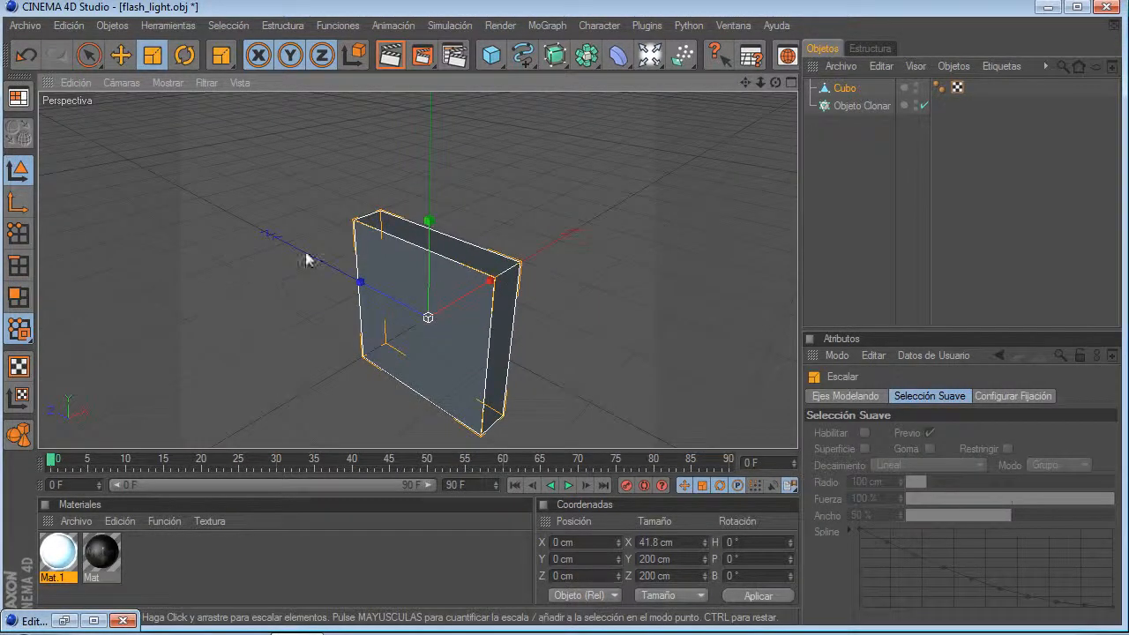
mouse_move(429, 221)
left_mouse_down()
mouse_move(431, 265)
mouse_move(429, 217)
left_mouse_up()
Step: Nest the scaled Cubo under Objeto Clonar as its child
left_click(121, 57)
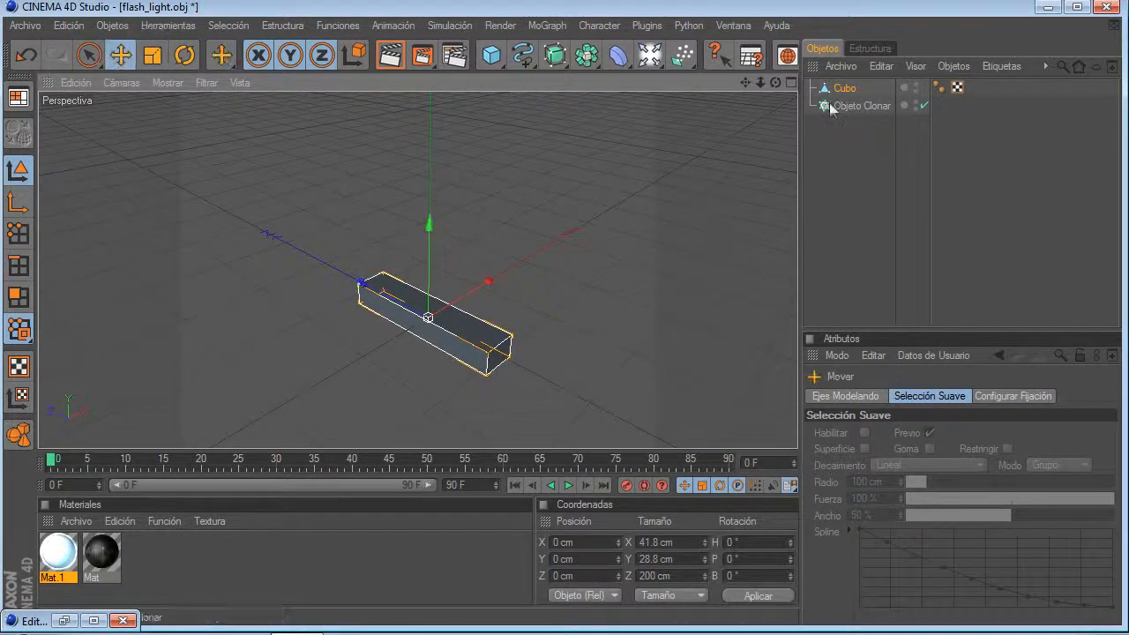
left_click_drag(854, 106, 856, 107)
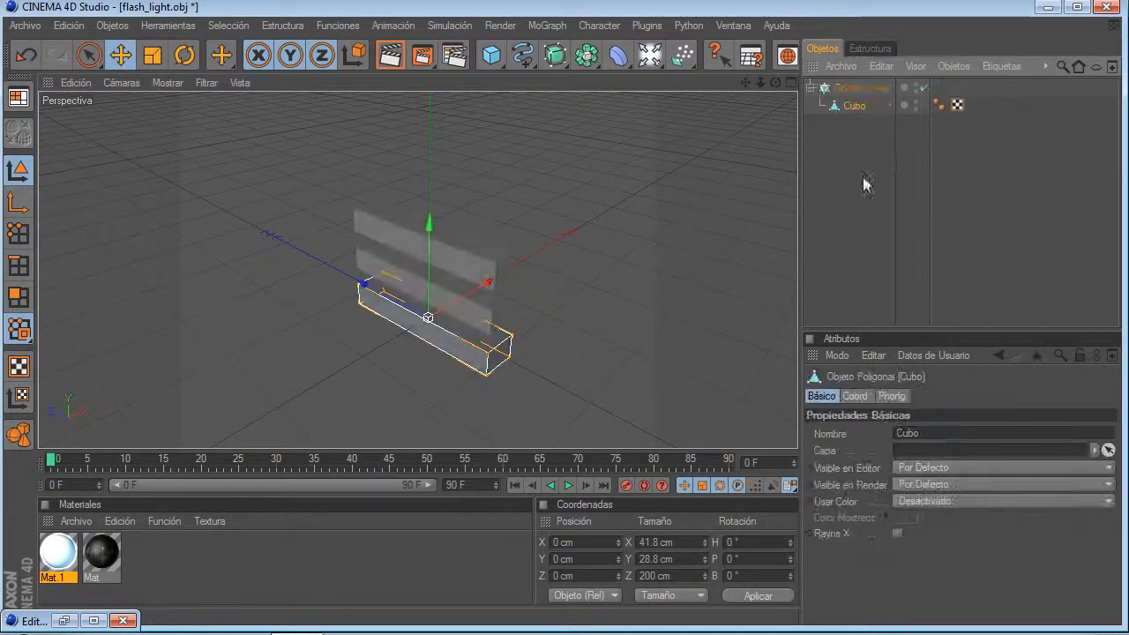
Step: Set the mode of Objeto Clonar to Formación de Cuadrícula
left_click(864, 159)
left_click(877, 92)
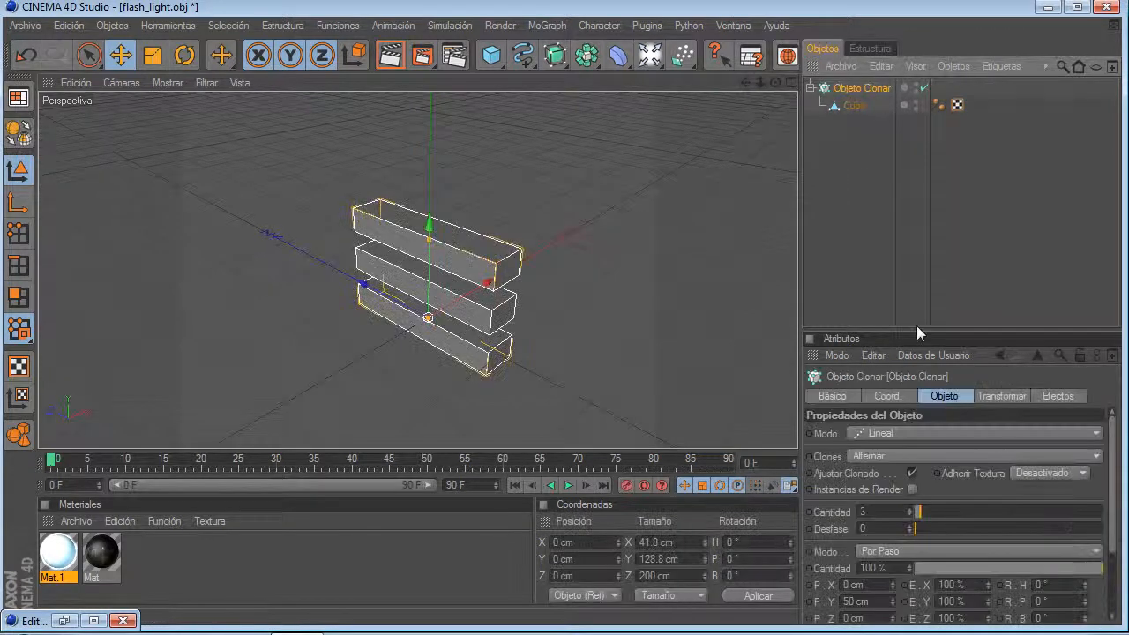
left_click(917, 433)
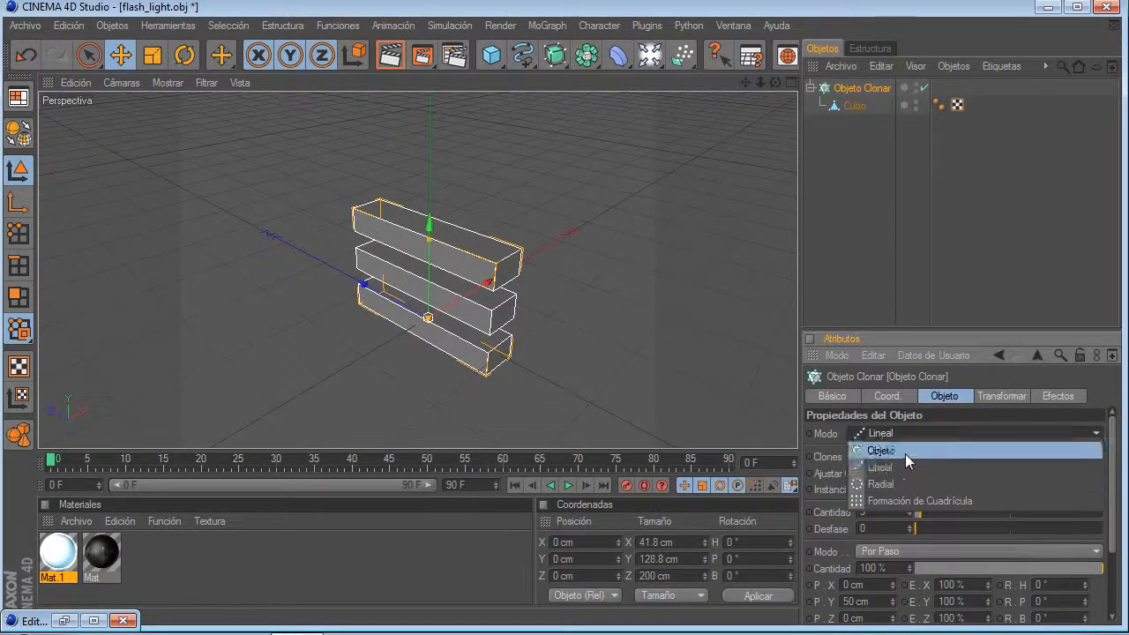
left_click(918, 501)
left_click_drag(772, 234, 710, 255, "alt")
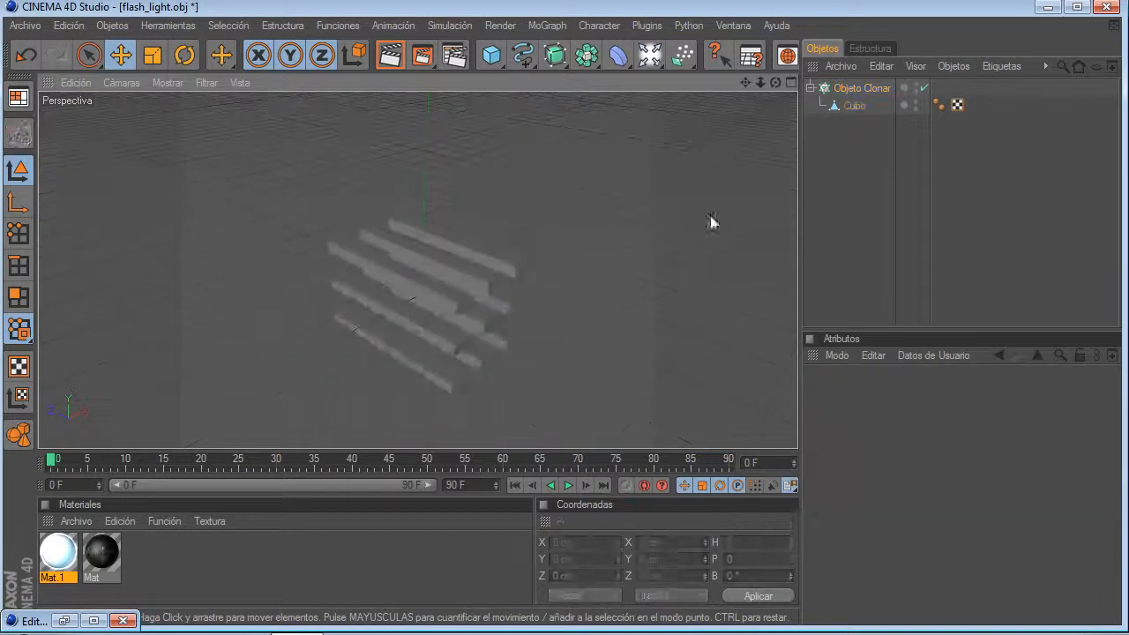
left_click_drag(775, 83, 777, 106)
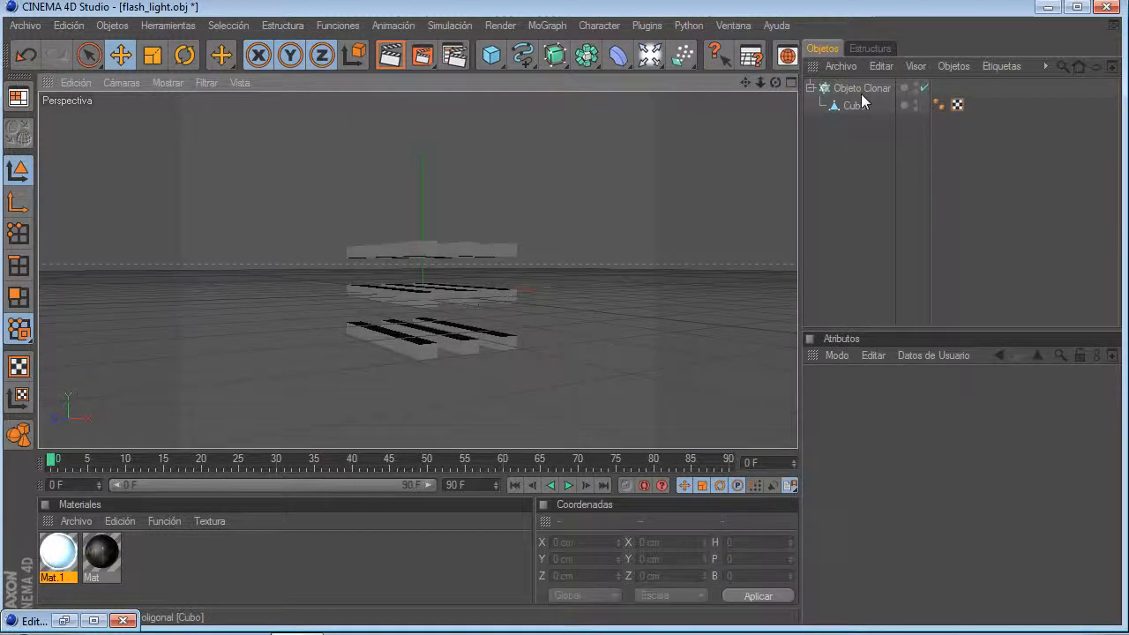
Step: Set the cloner's grid counts to 4, 5 and 5, with its first two sizes at 348 cm and 346 cm
left_click(861, 88)
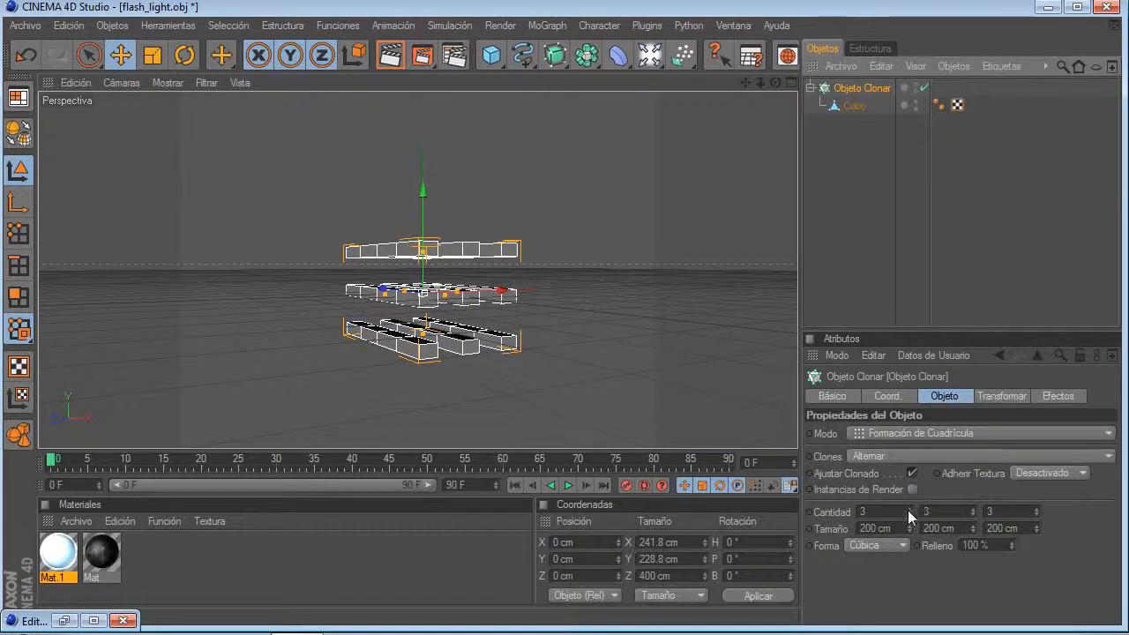
mouse_move(909, 516)
left_mouse_down()
mouse_move(911, 459)
mouse_move(914, 530)
mouse_move(973, 533)
mouse_move(970, 508)
left_mouse_up()
left_click(908, 508)
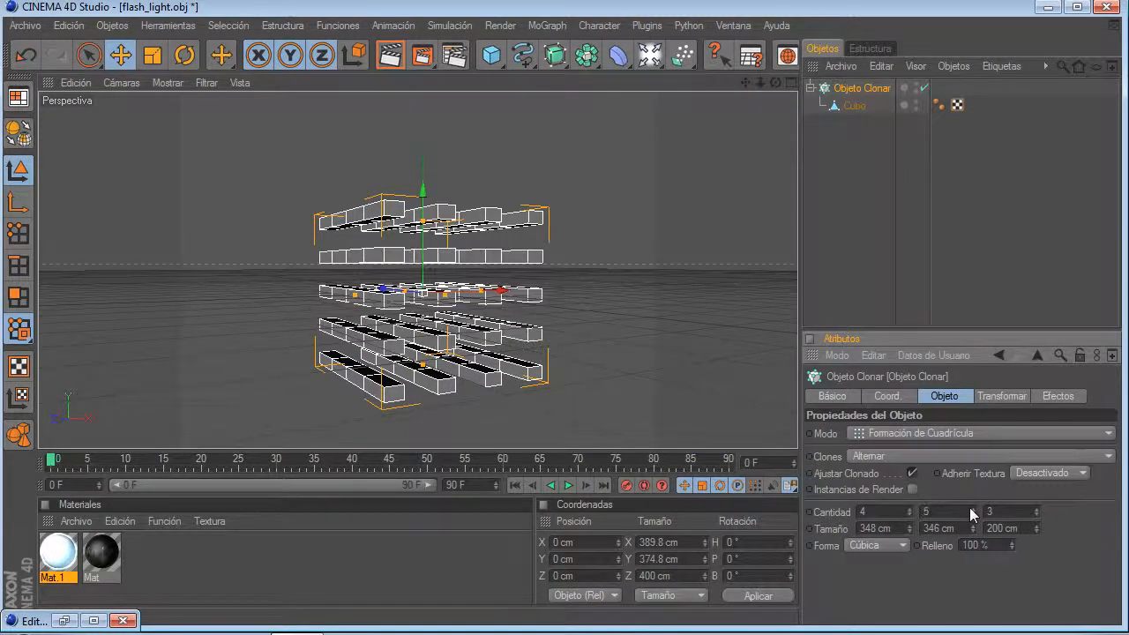
double_click(1036, 509)
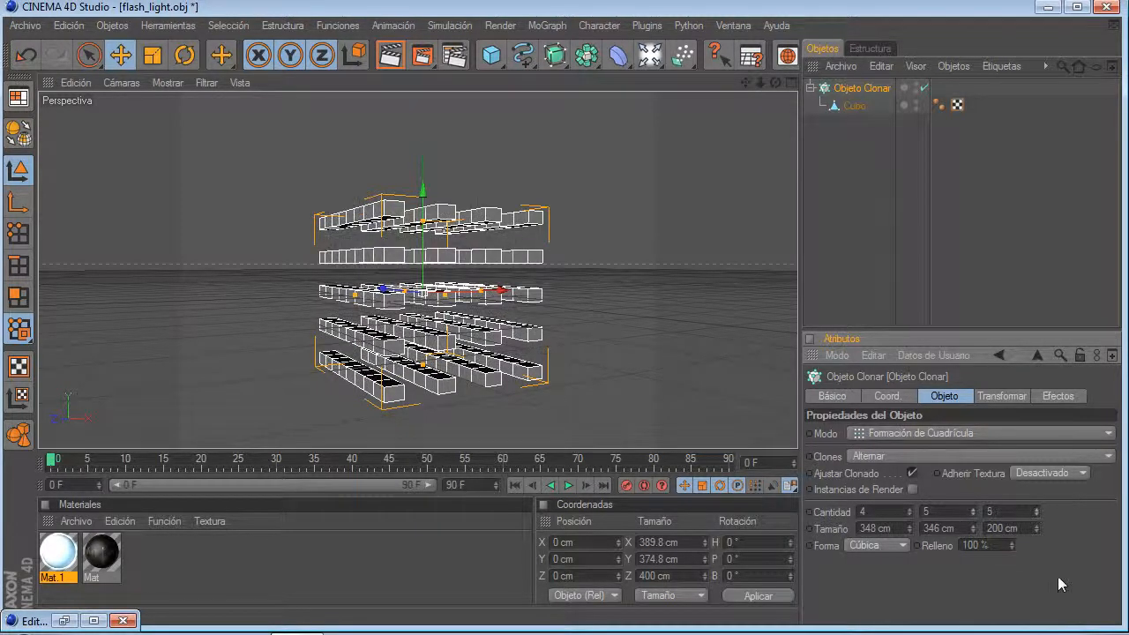
left_click(962, 254)
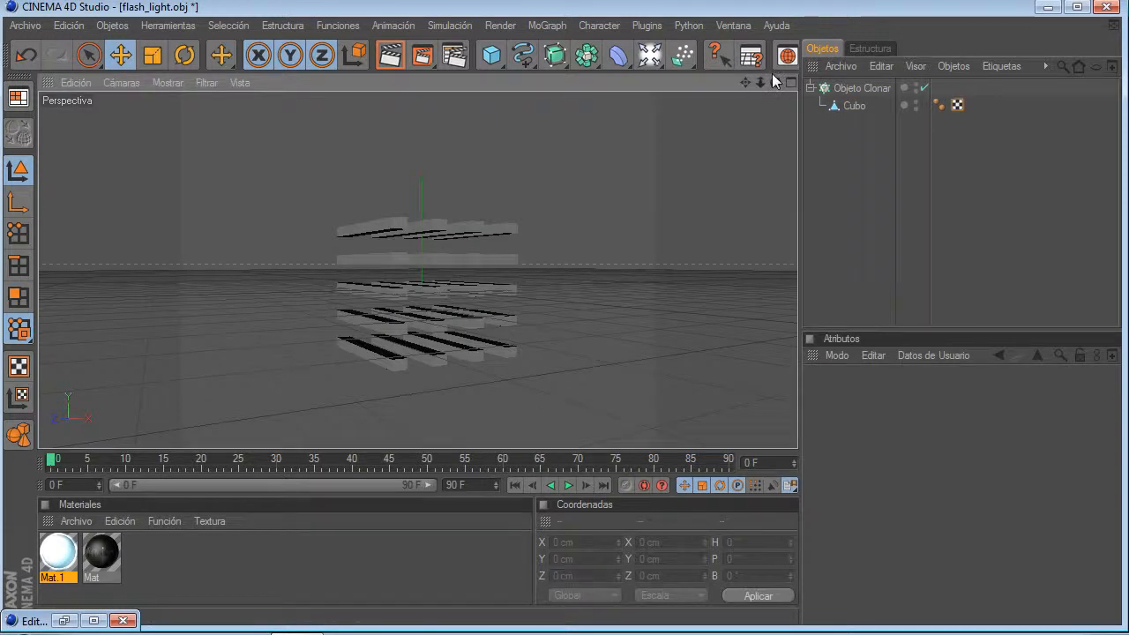
mouse_move(776, 82)
left_mouse_down()
mouse_move(754, 128)
mouse_move(792, 135)
left_mouse_up()
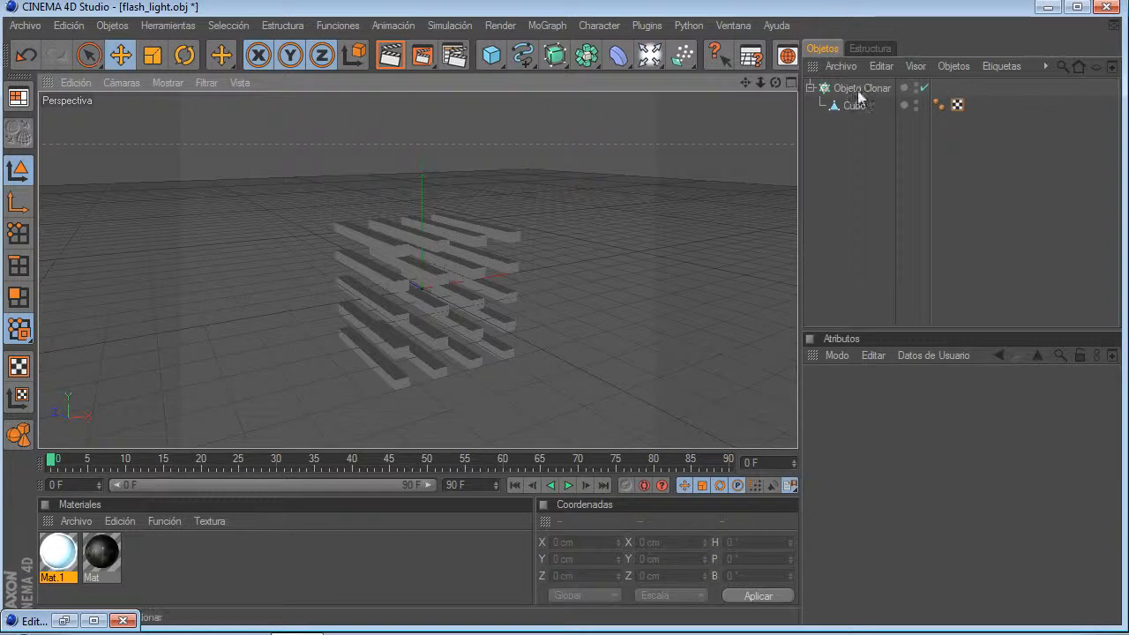
Step: Raise Objeto Clonar in the Derecha view to about 237 cm in Y and return to the Perspective view
left_click(861, 89)
left_click(791, 83)
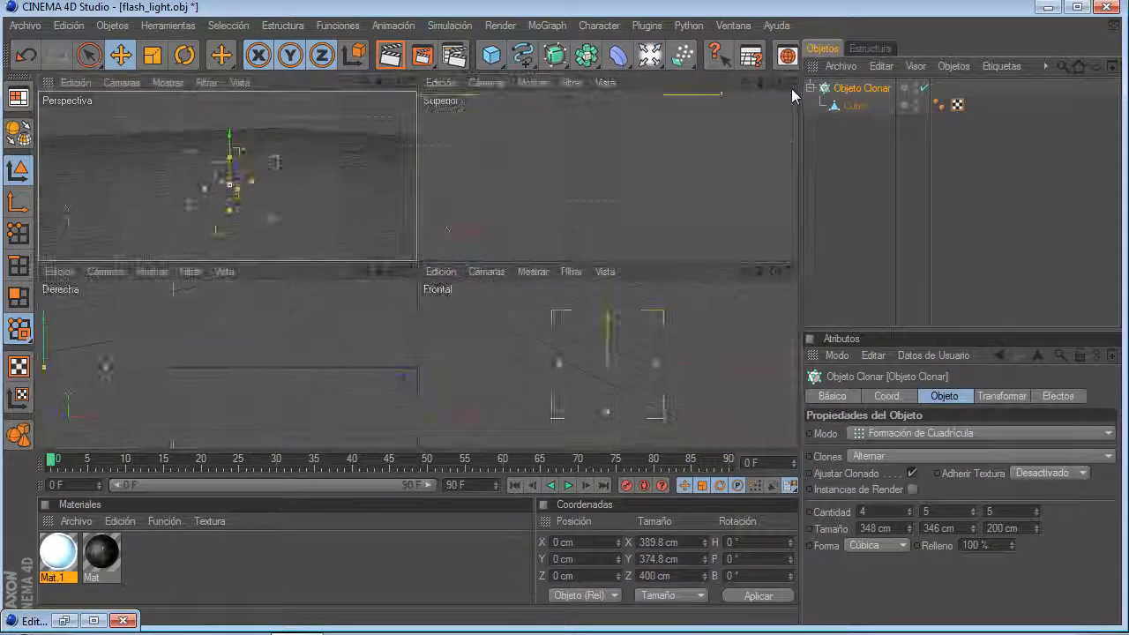
left_click(410, 271)
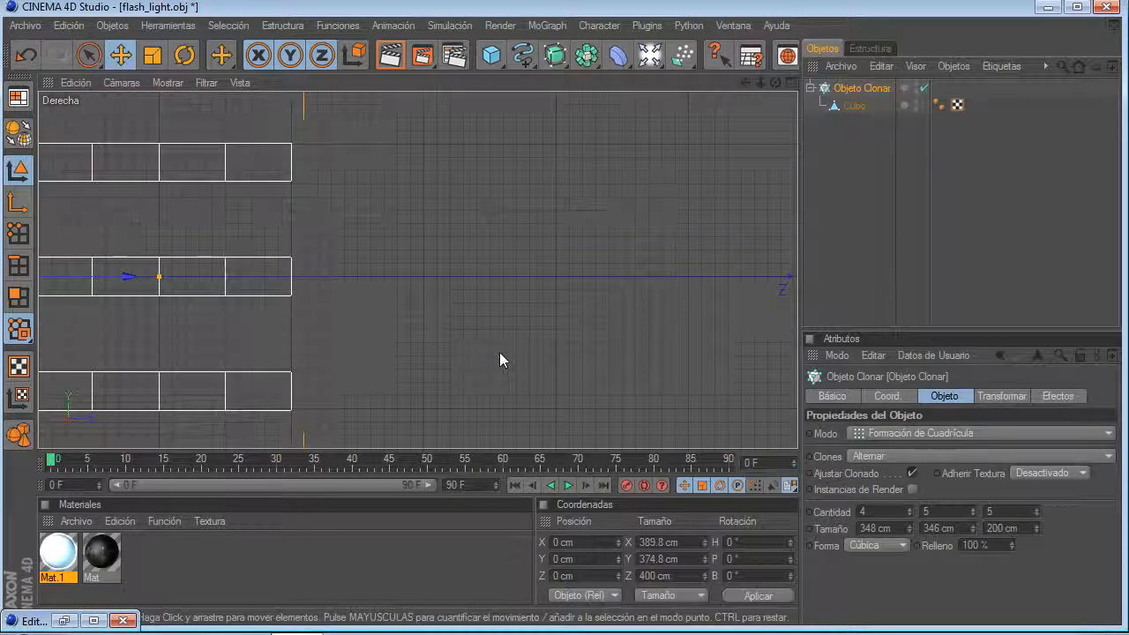
scroll(398, 302, "down", 5)
mouse_move(263, 236)
left_mouse_down()
mouse_move(263, 0)
mouse_move(263, 110)
left_mouse_up()
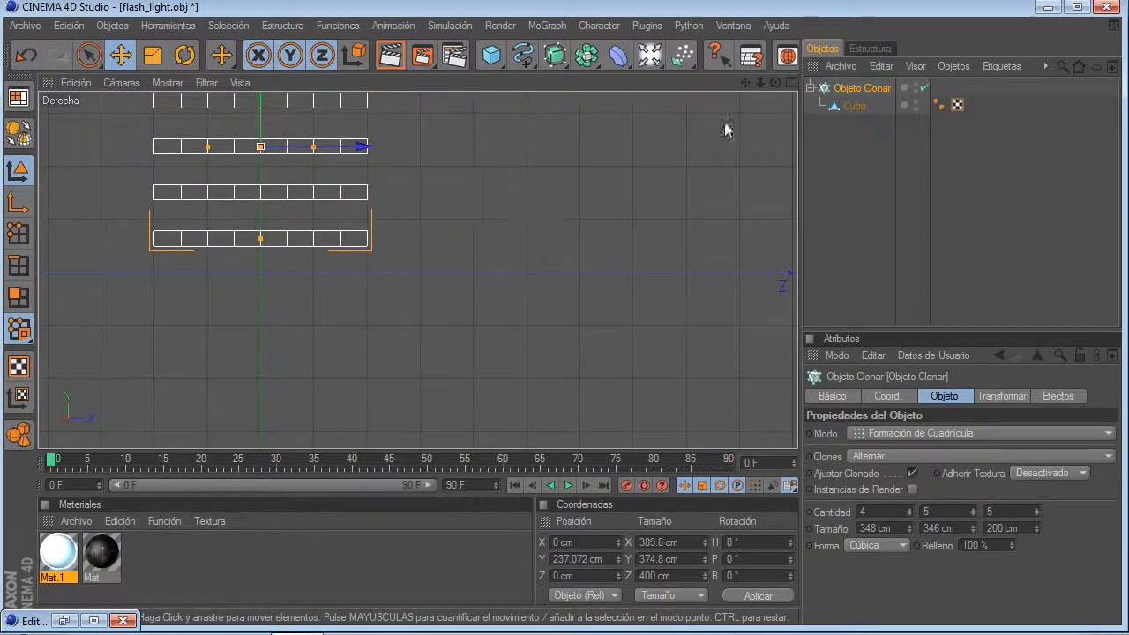
left_click(790, 82)
left_click(411, 82)
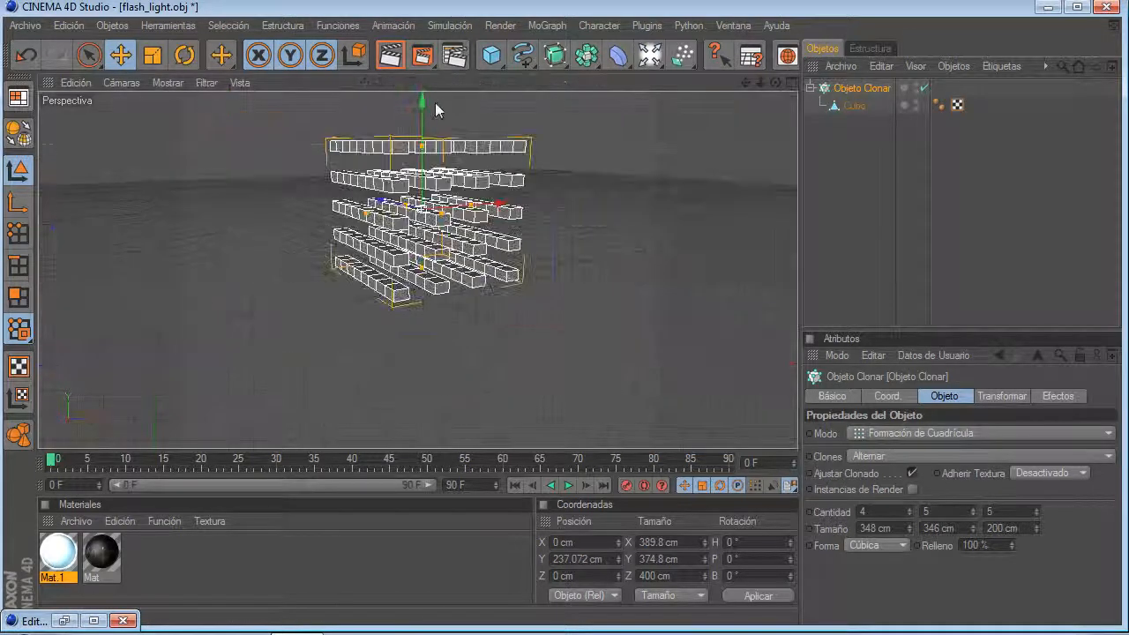
scroll(715, 133, "up", 1)
left_click_drag(774, 82, 773, 112)
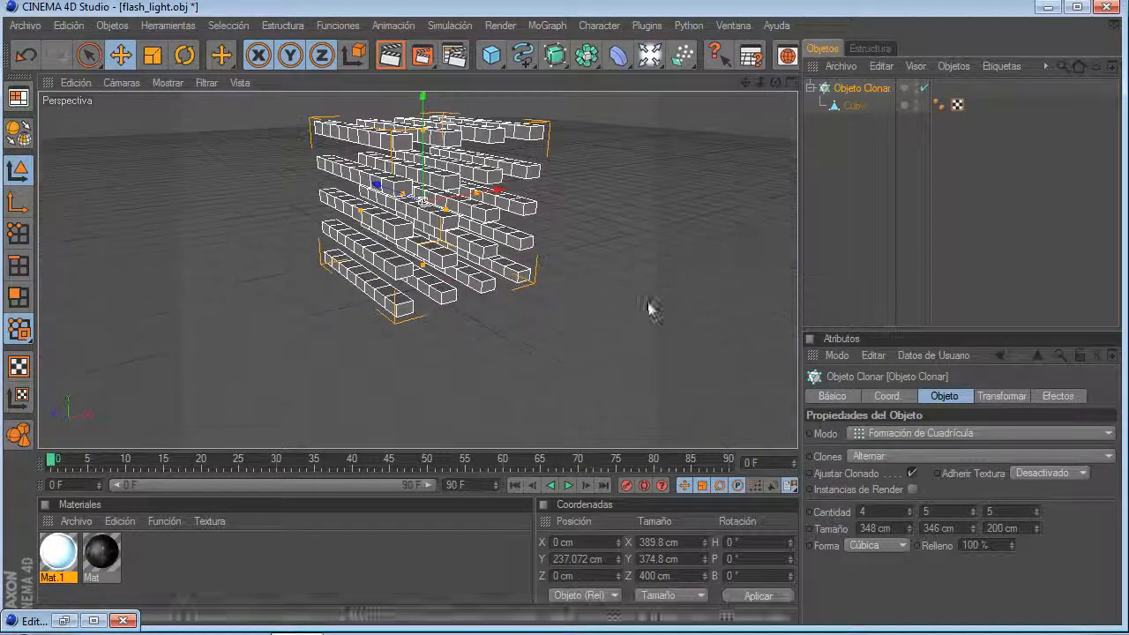
Step: Disable Objeto Clonar and turn its child Cubo into a Dynamics rigid body
left_click(923, 87)
left_click(855, 105)
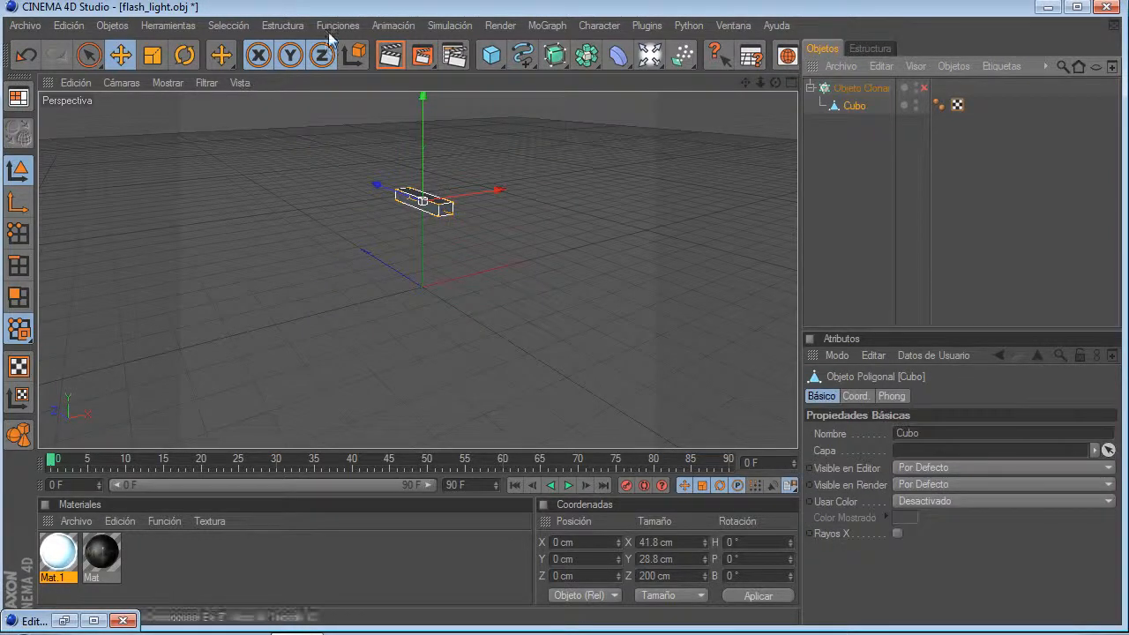
left_click(449, 27)
mouse_move(457, 69)
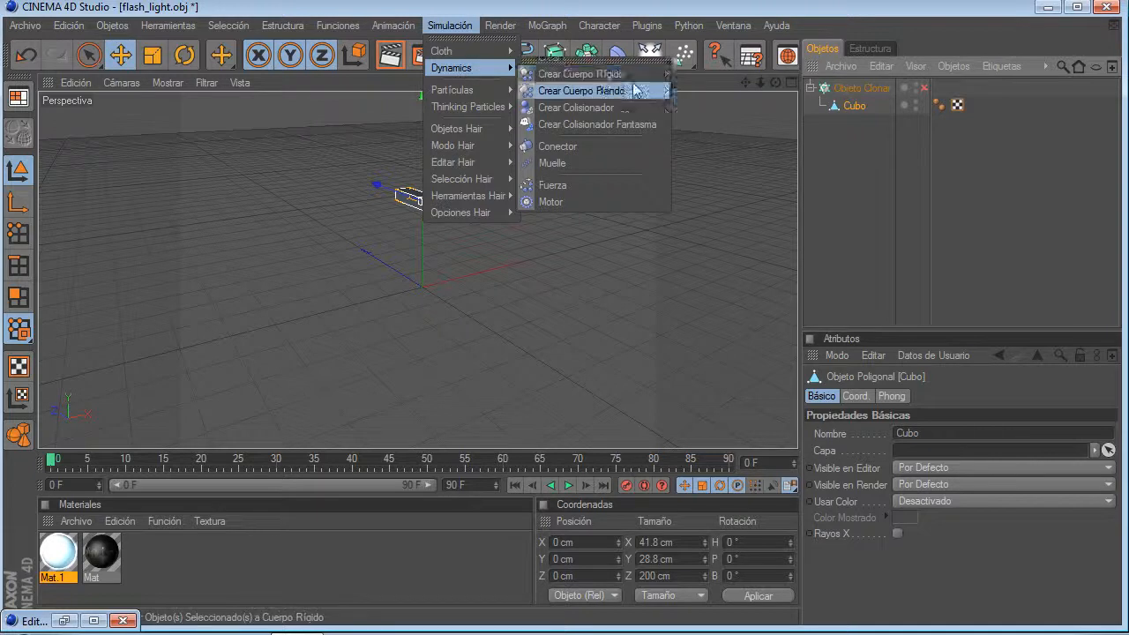
left_click(578, 75)
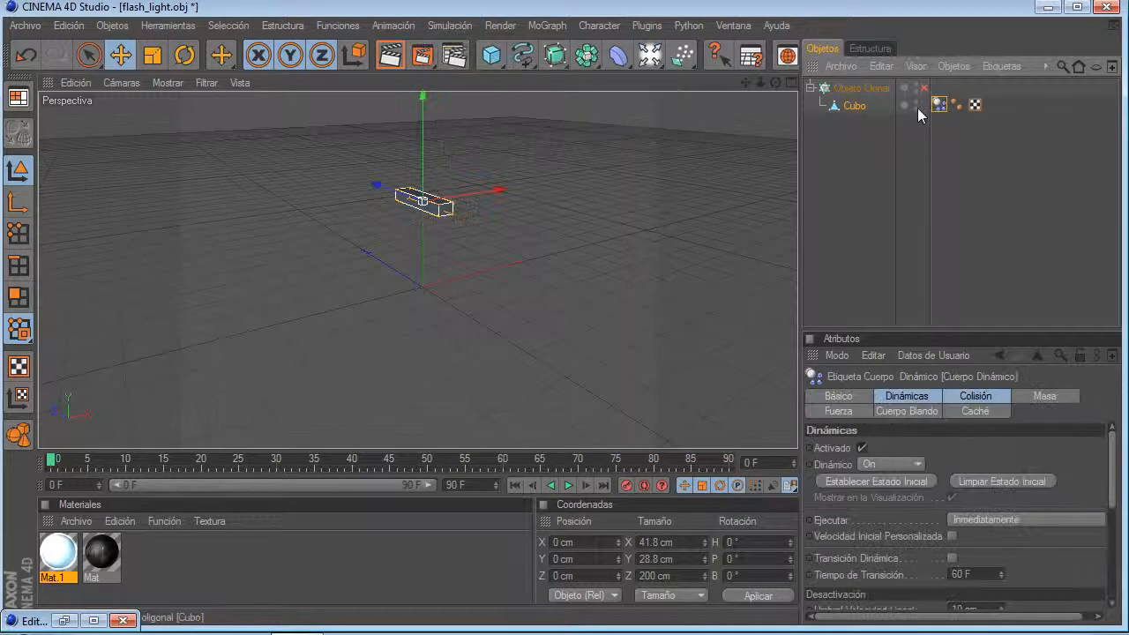
left_click(715, 253)
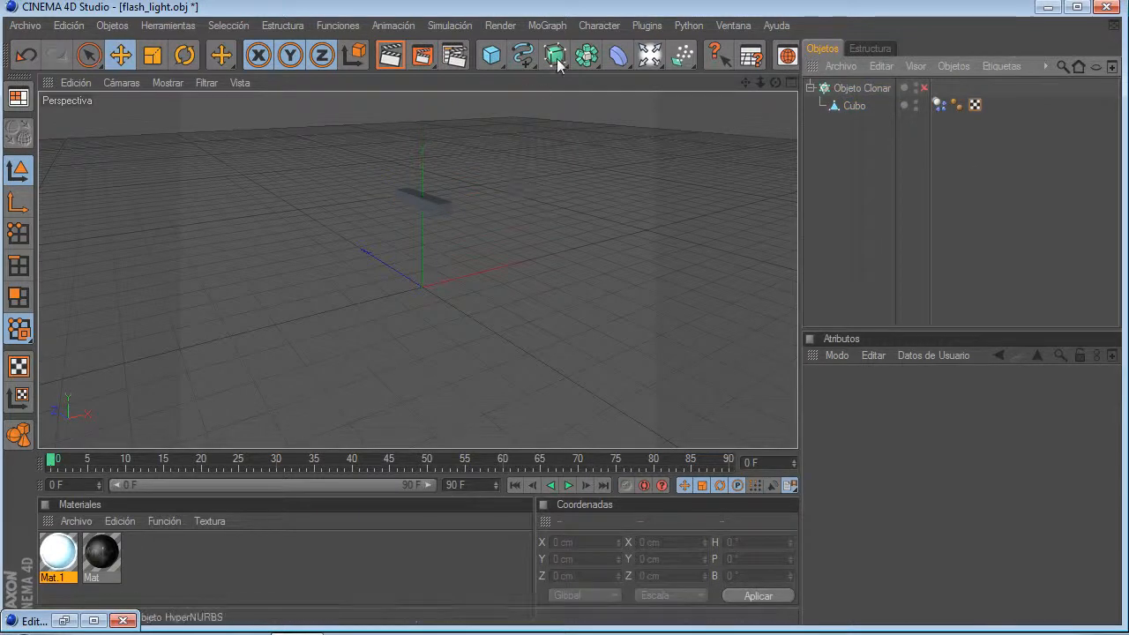
Step: Add a Suelo object to the scene as the floor under the clones
left_click(650, 55)
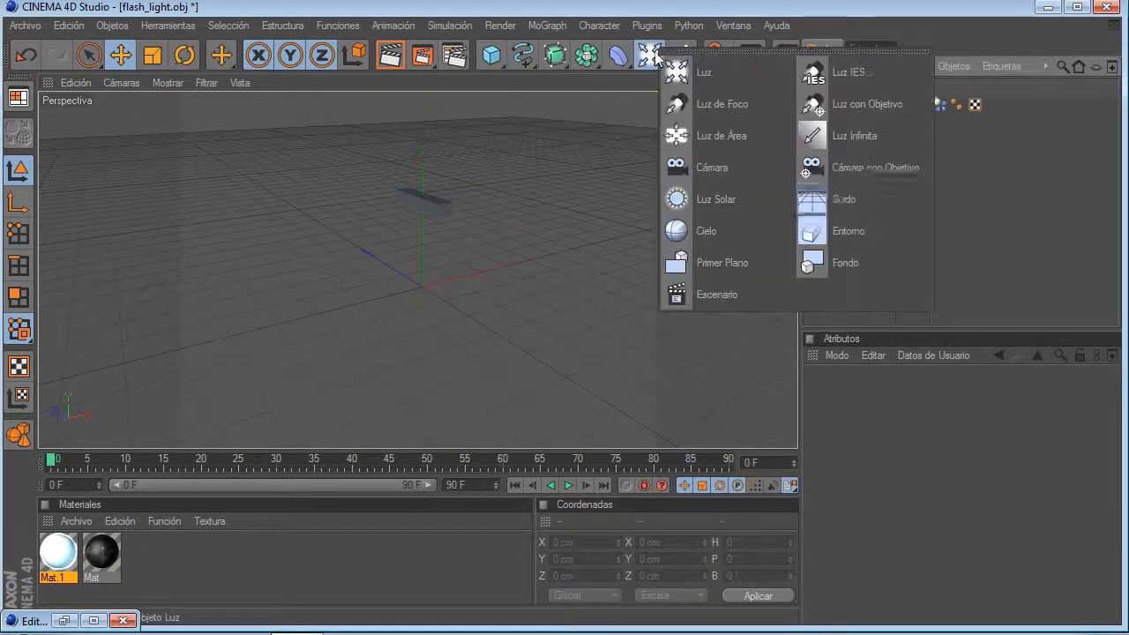
left_click(832, 205)
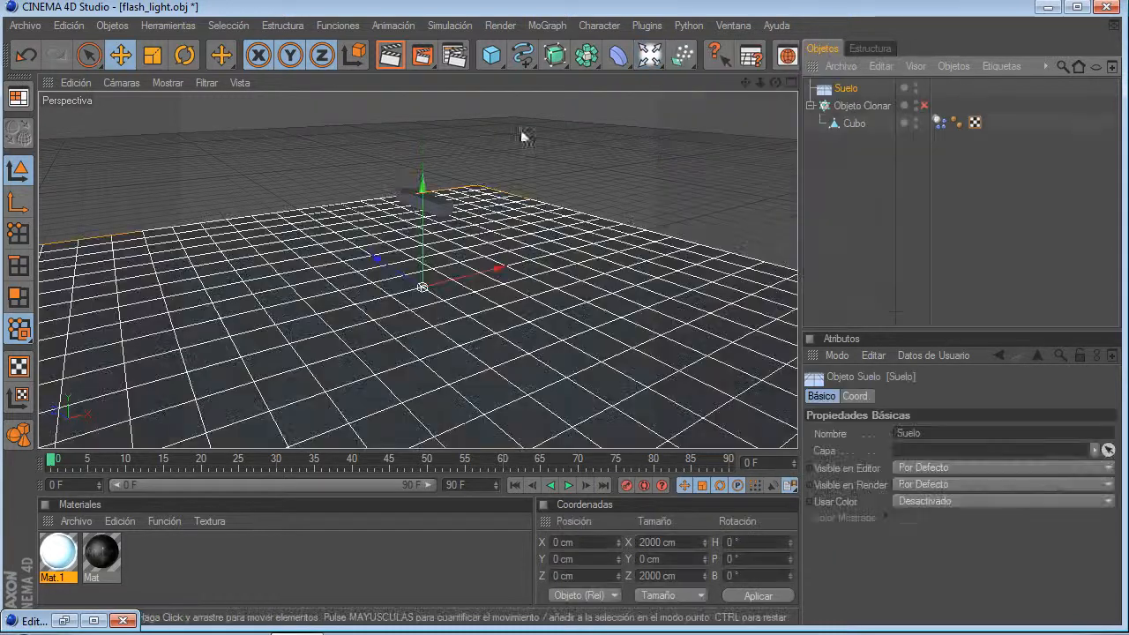
left_click(491, 55)
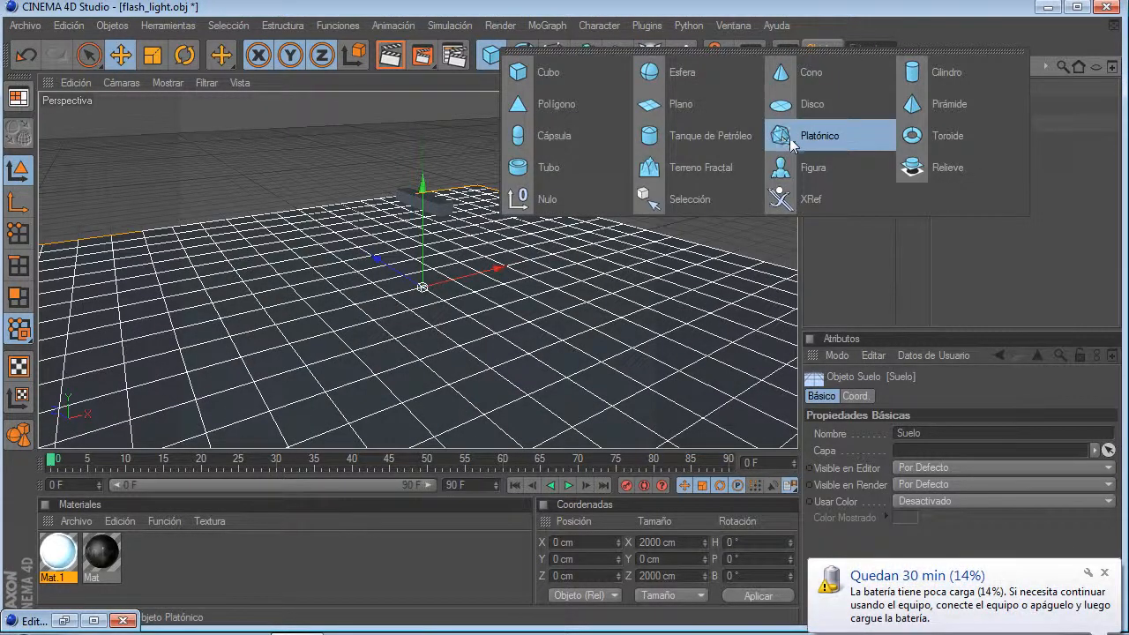
left_click(1105, 574)
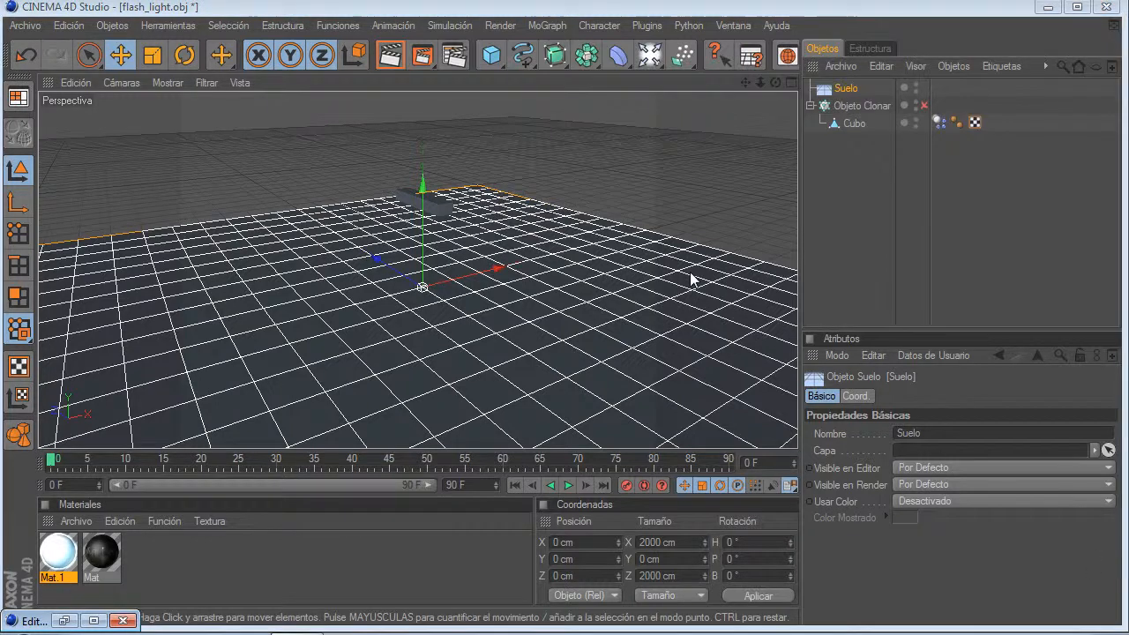
mouse_move(775, 83)
left_mouse_down()
mouse_move(793, 72)
mouse_move(774, 76)
mouse_move(773, 65)
mouse_move(785, 99)
left_mouse_up()
left_click(826, 144)
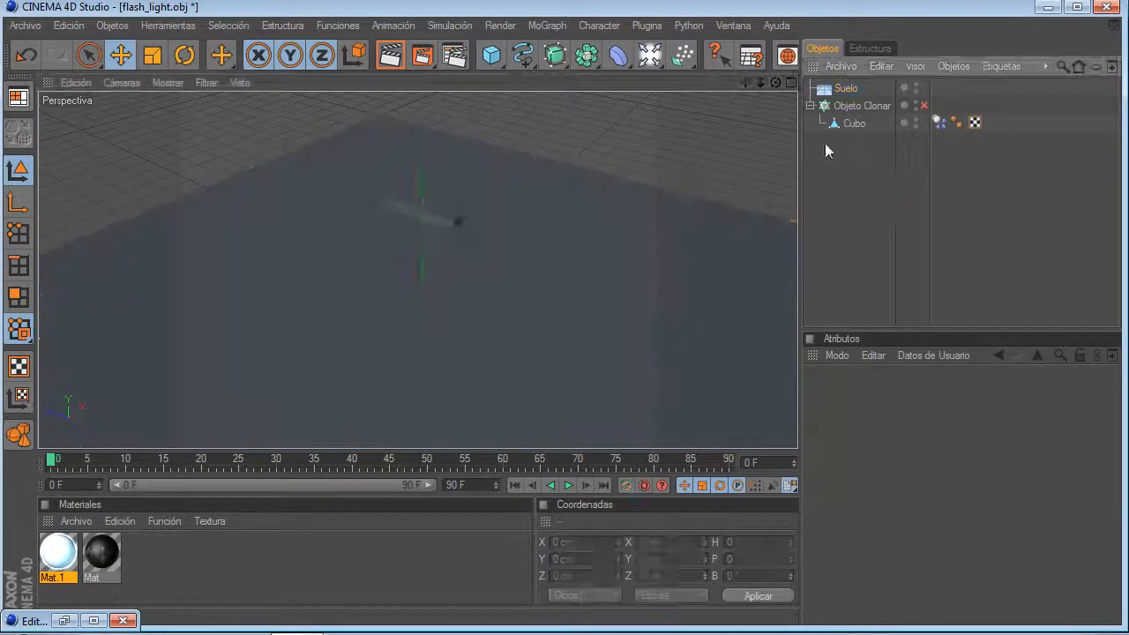
Step: Re-enable Objeto Clonar and make the Suelo a Dynamics collider
left_click(923, 105)
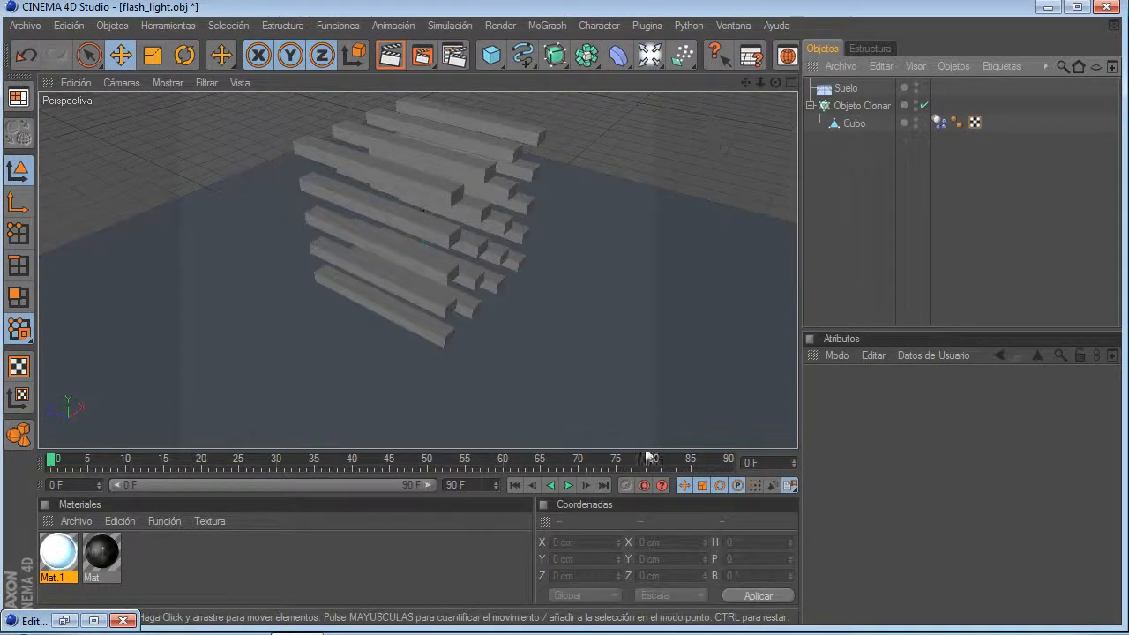
left_click(845, 88)
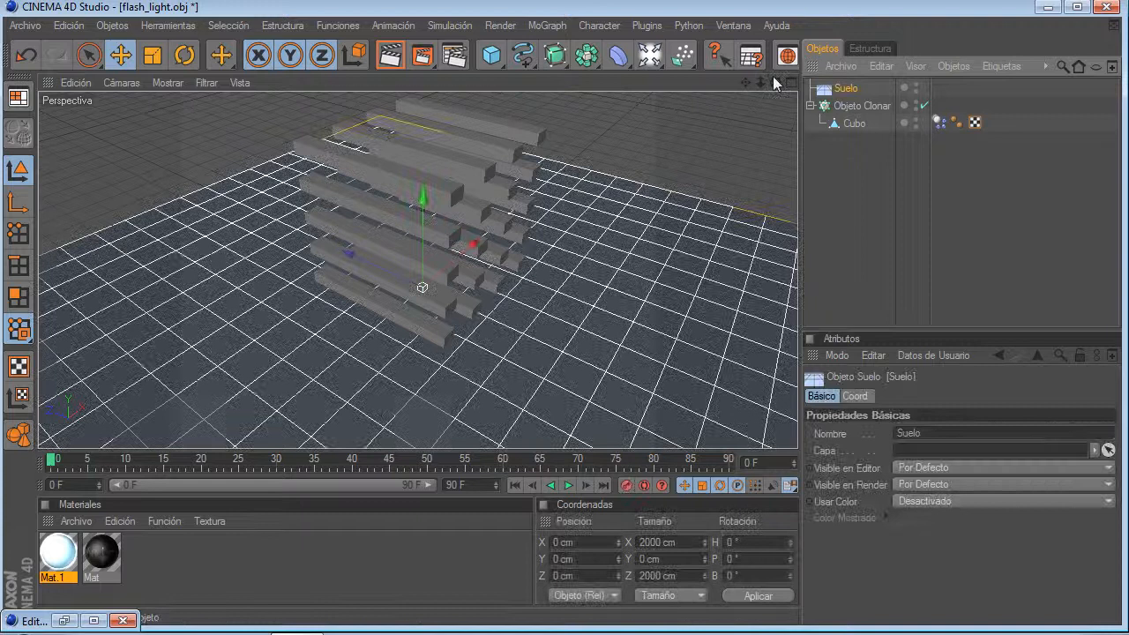
left_click(444, 27)
mouse_move(467, 68)
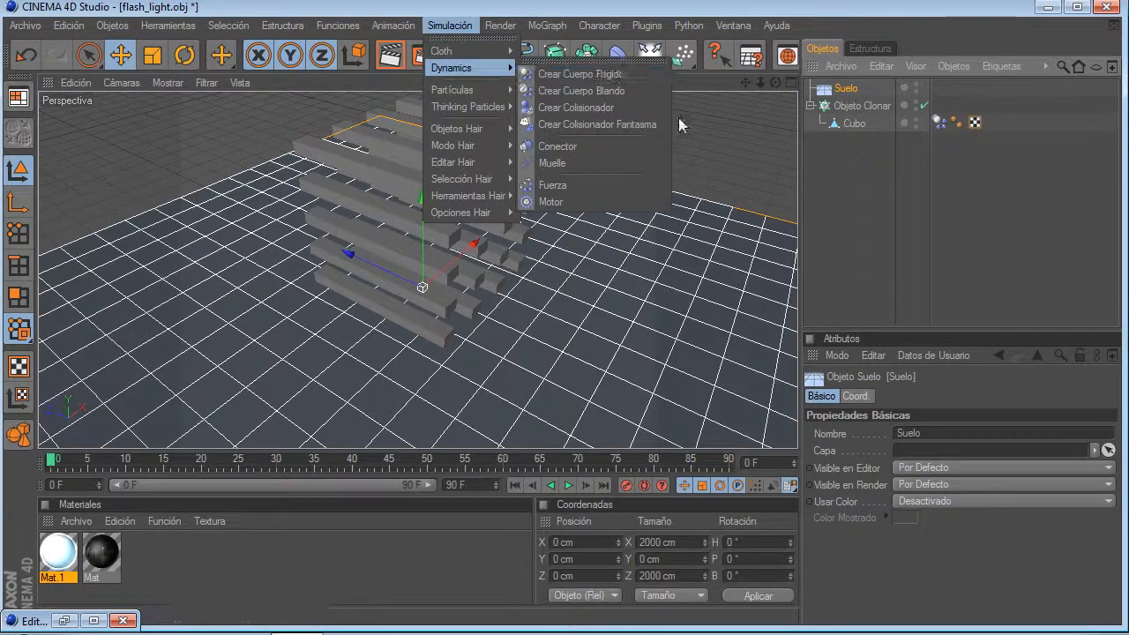
left_click(582, 108)
left_click(794, 284)
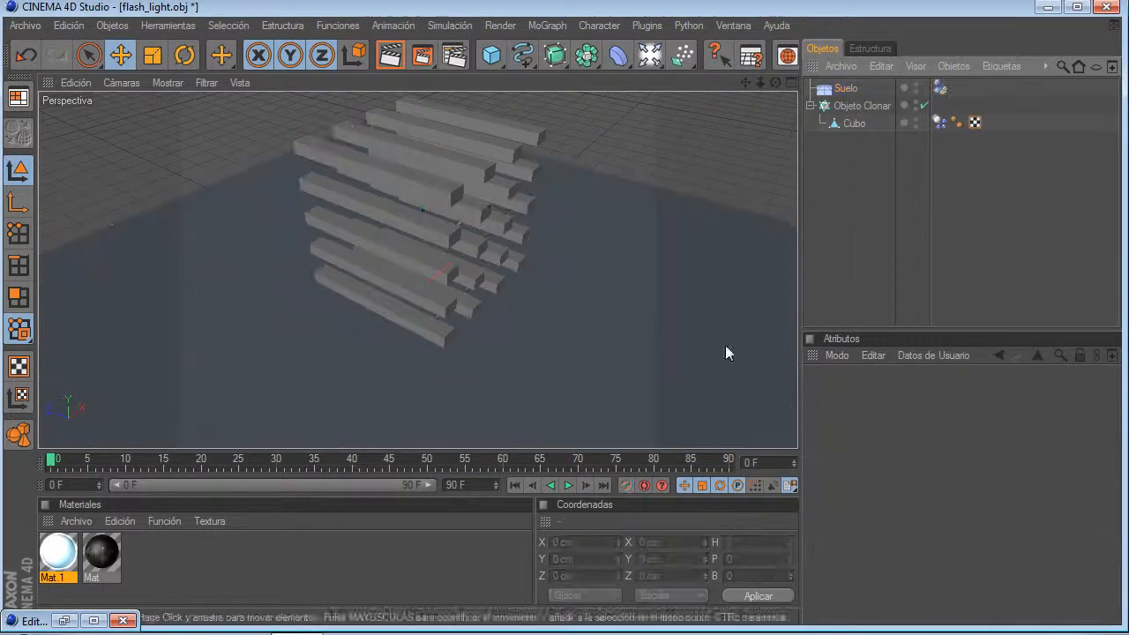
Step: Play the falling-clones simulation, rewind to frame 0 and replay it up to frame 35
left_click(569, 485)
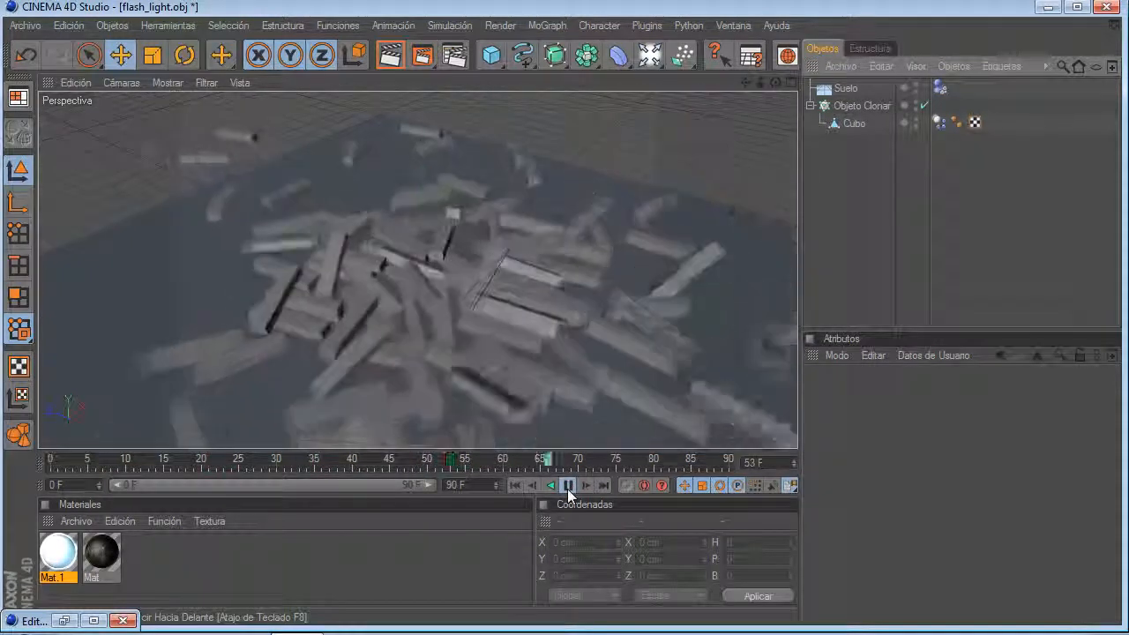
left_click(569, 485)
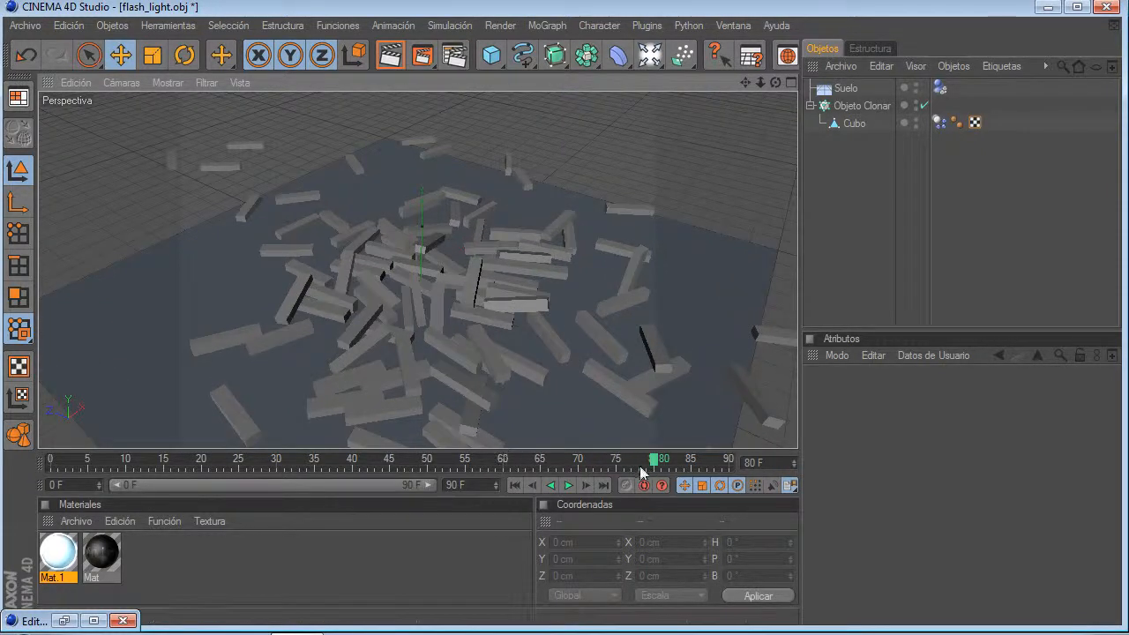
left_click_drag(654, 461, 7, 466)
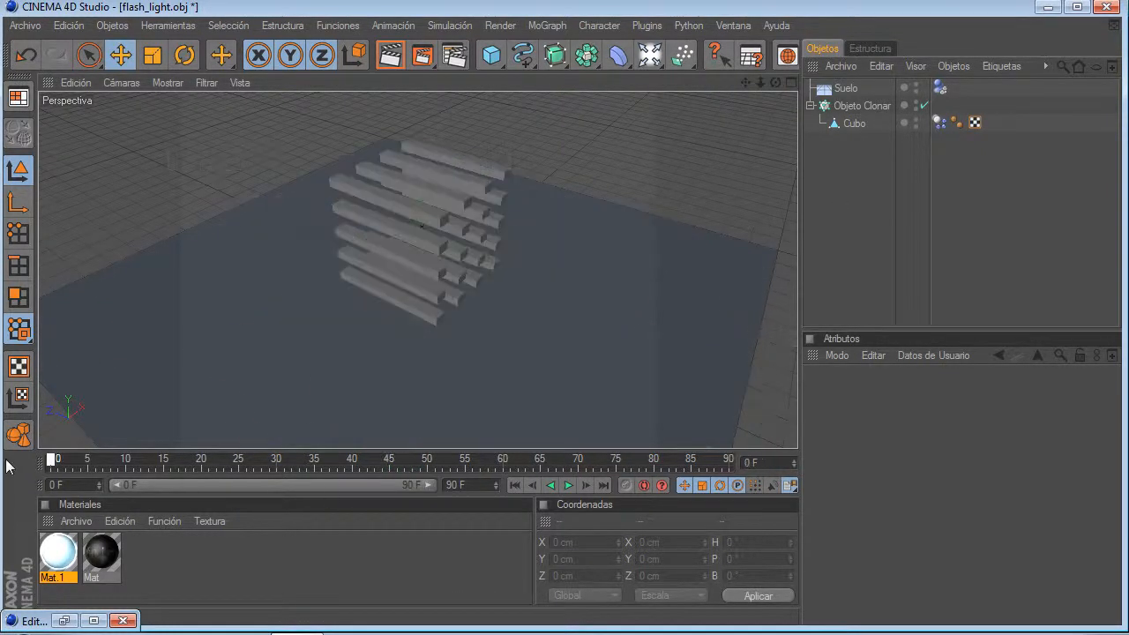
left_click(568, 485)
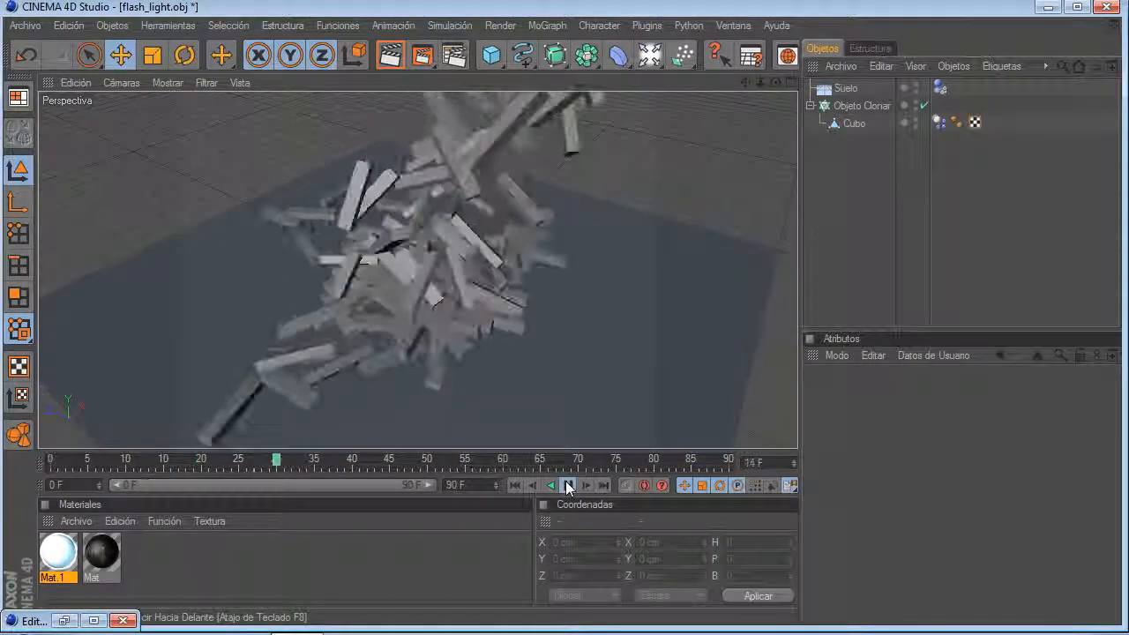
left_click(569, 487)
Step: Add an Omni light raised to about 1114 cm in Y and set its shadow to Mapa de Sombras (Suave)
left_click(651, 55)
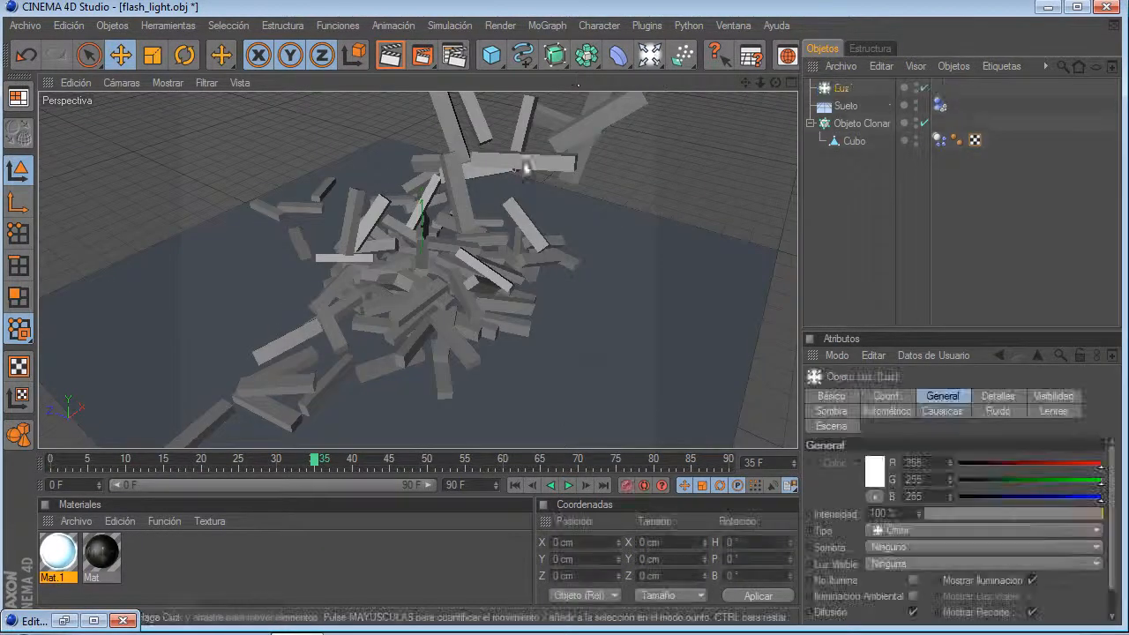
left_click_drag(424, 219, 414, 189)
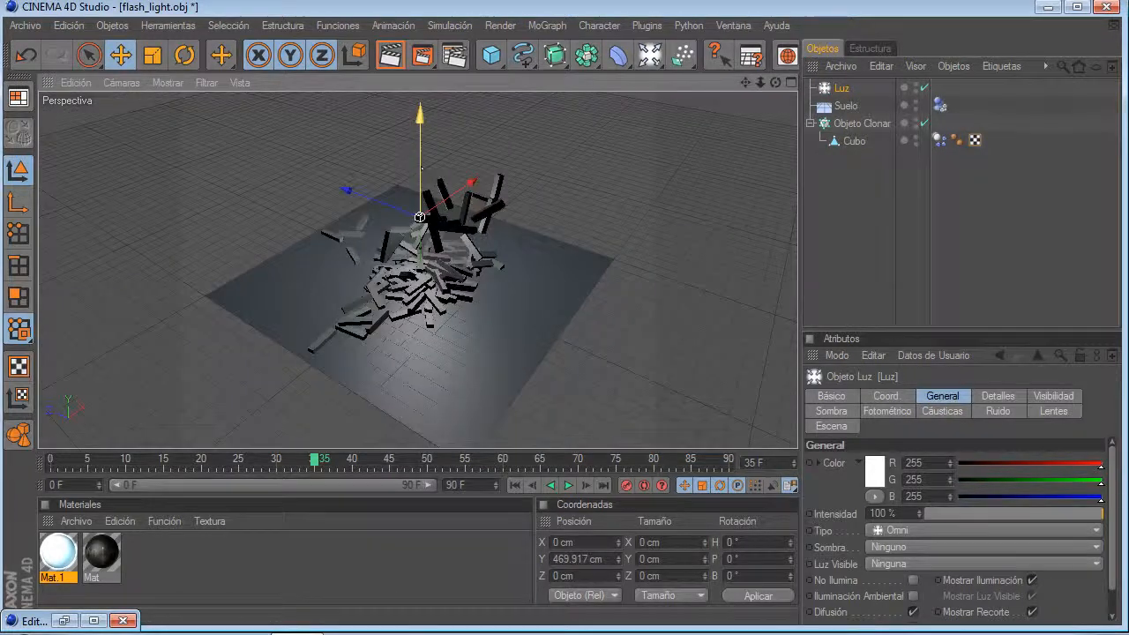
left_click(893, 547)
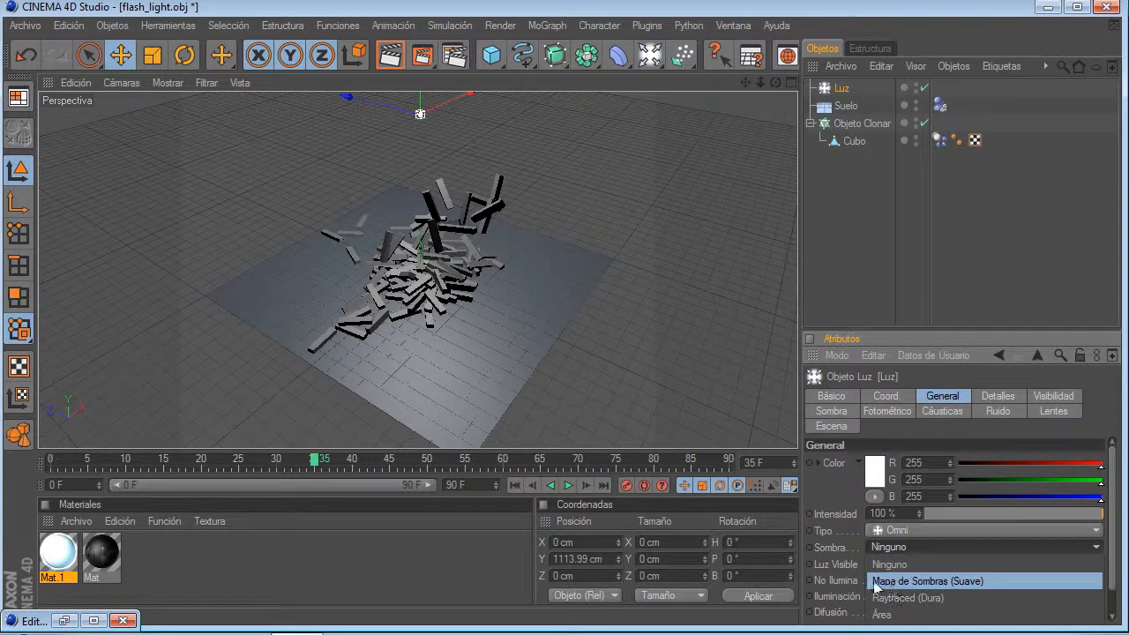
left_click(878, 588)
scroll(277, 112, "up", 2)
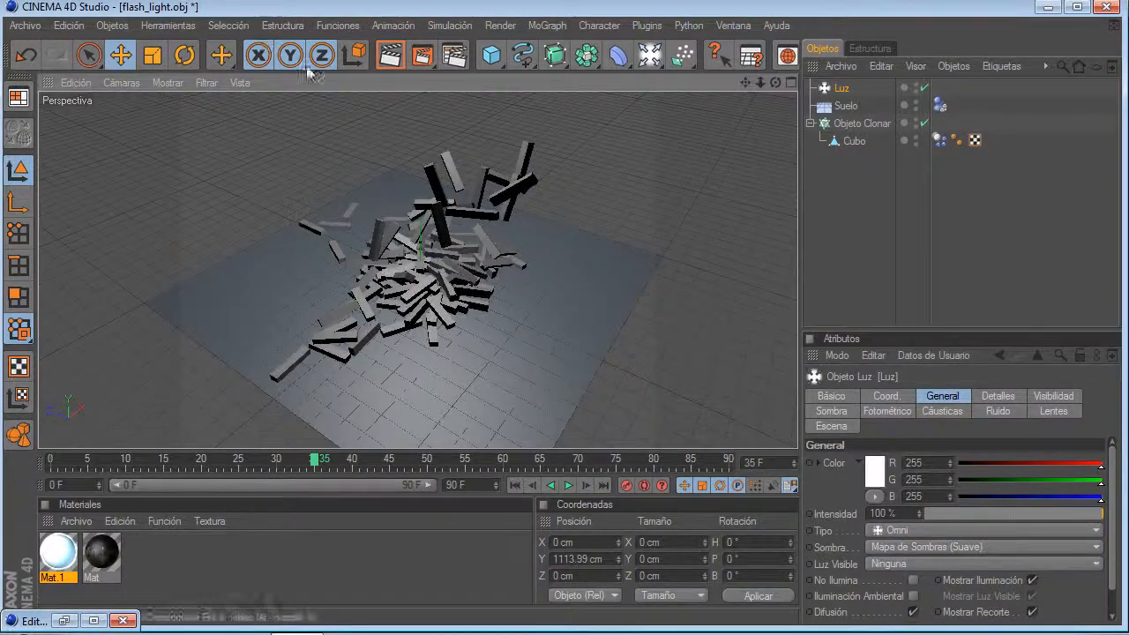
left_click(423, 58)
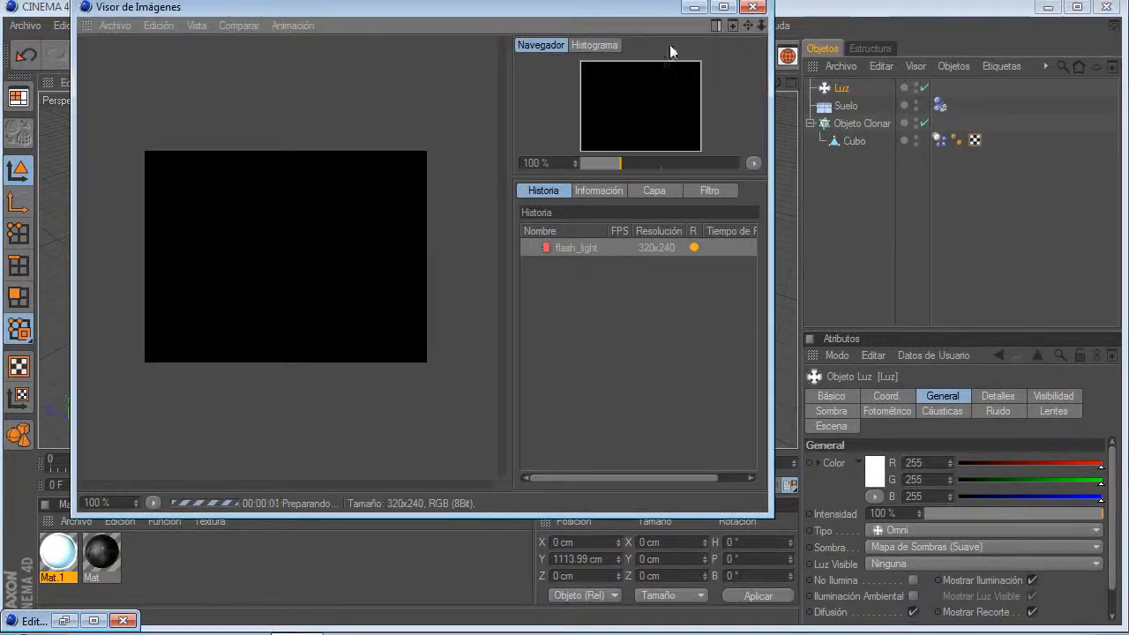
left_click(758, 9)
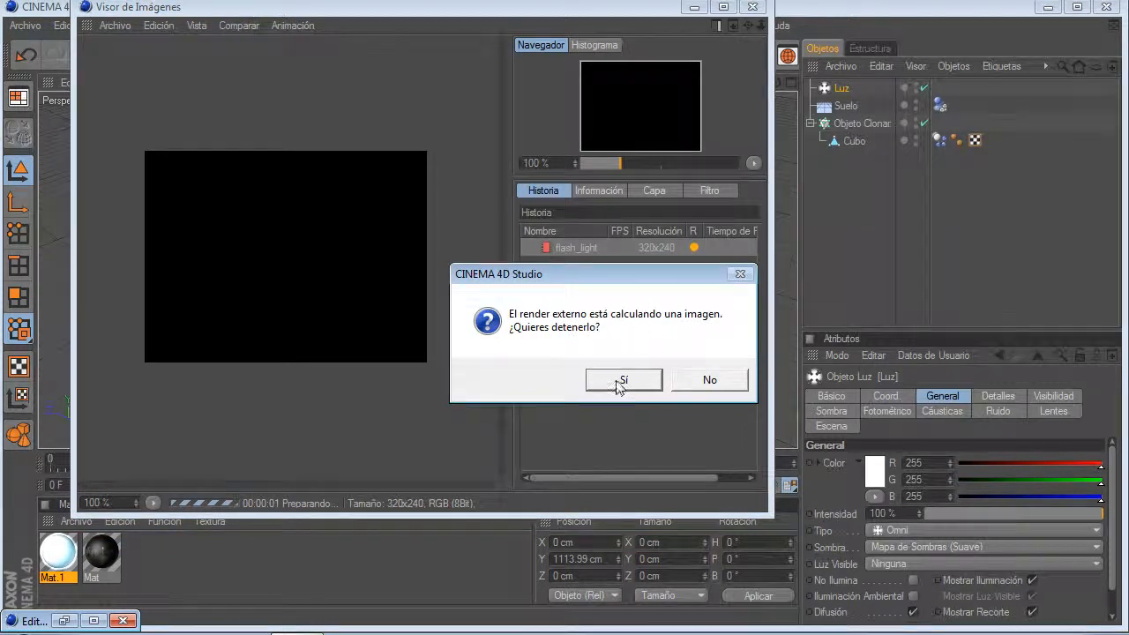
left_click(623, 379)
Step: Configure the render output to save on the Desktop (Escritorio) under the name render in JPEG format
left_click(457, 56)
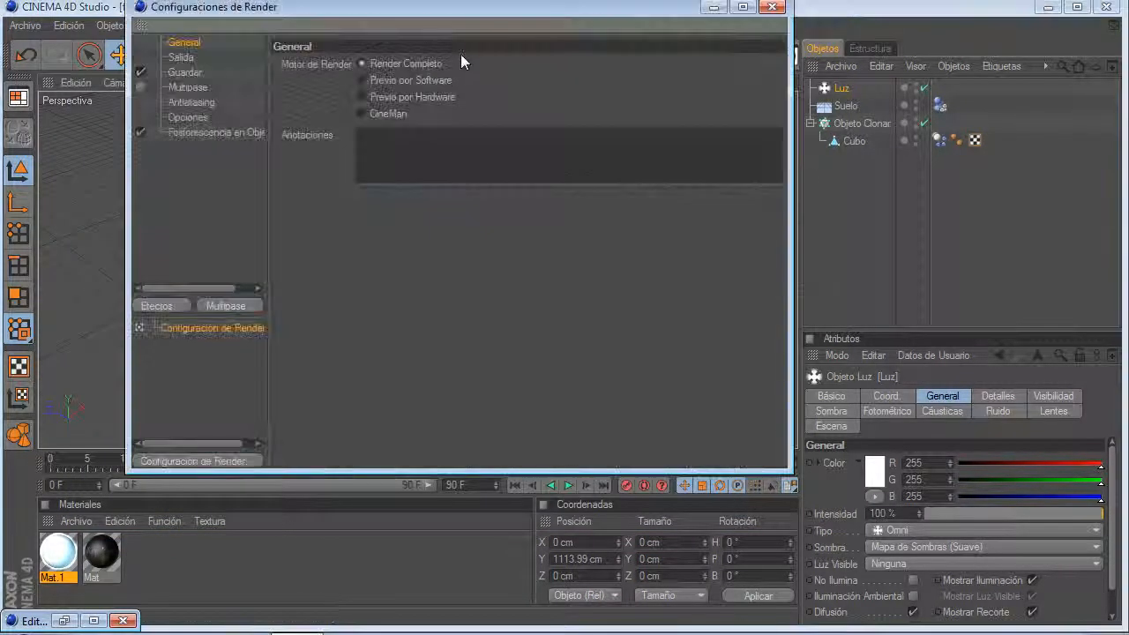
left_click(176, 74)
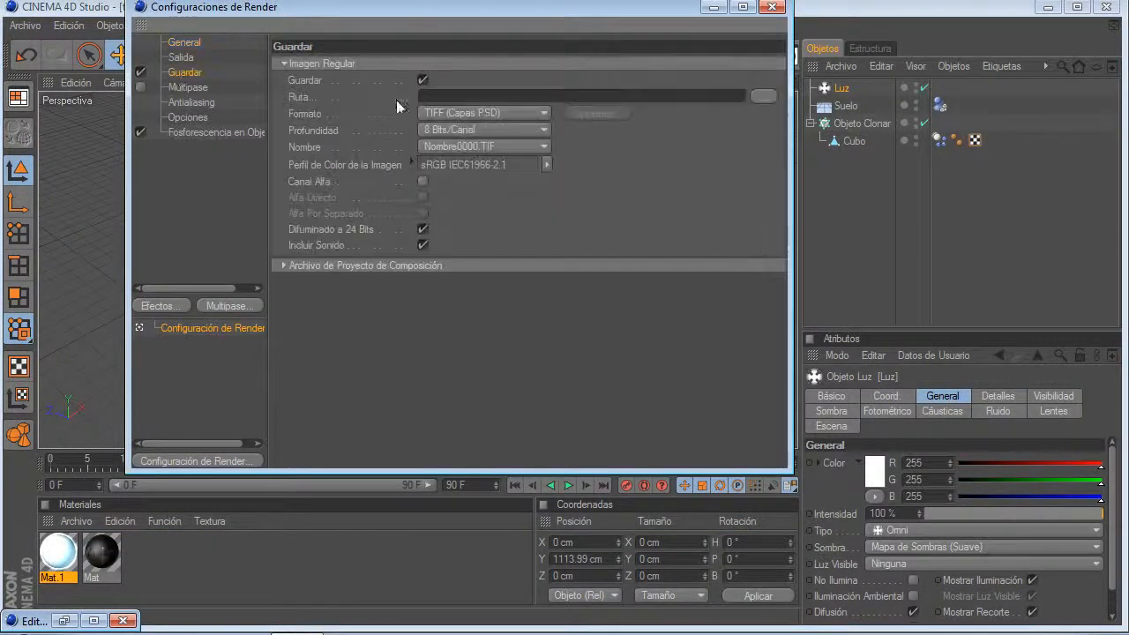
left_click(759, 95)
left_click(198, 138)
left_click(190, 156)
left_click(297, 347)
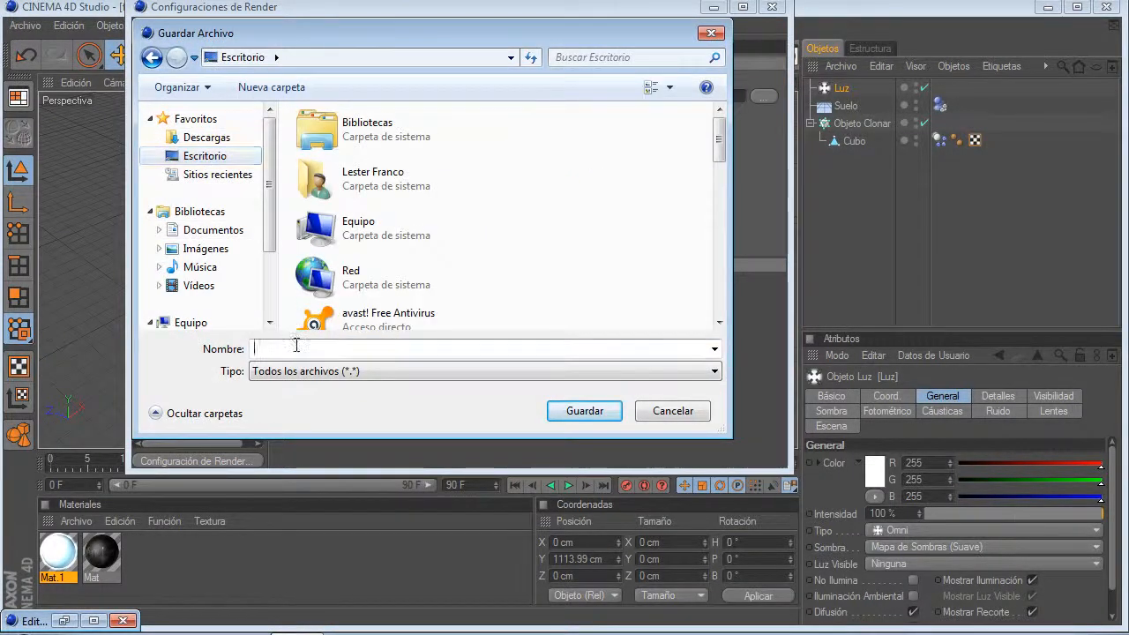
type("render")
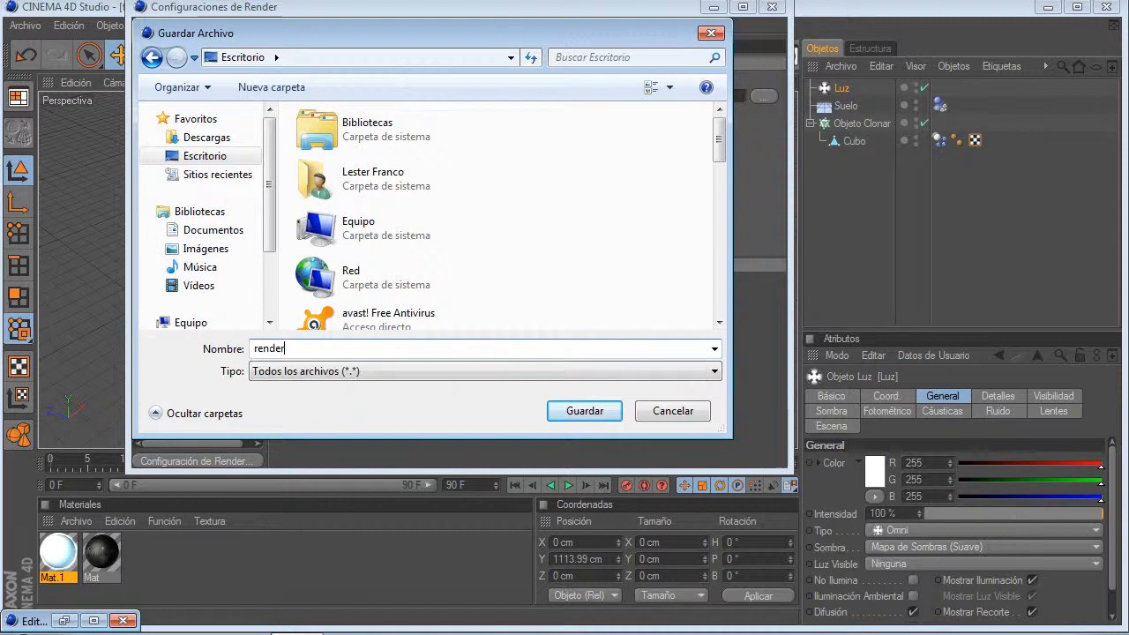
left_click(572, 412)
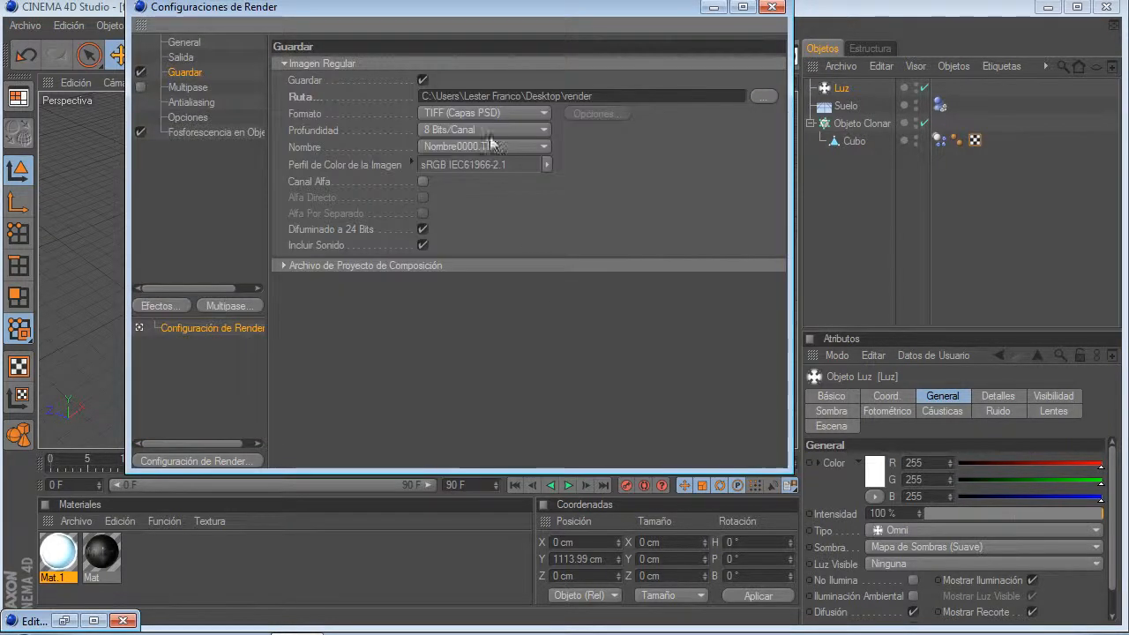
left_click(470, 113)
left_click(451, 197)
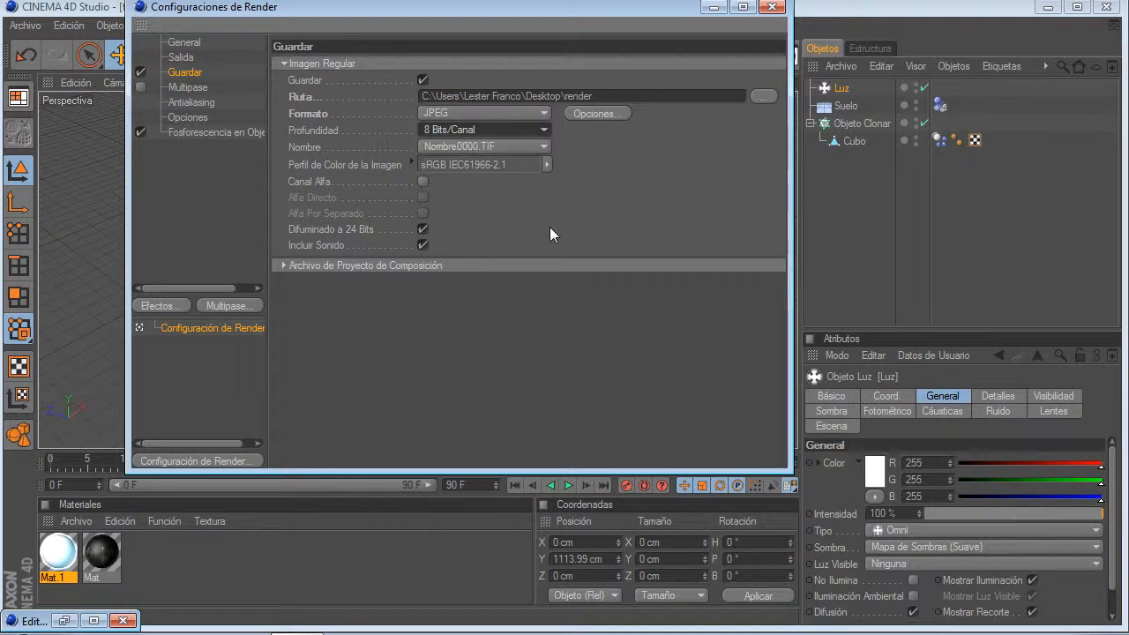
Step: Set the render output size to 640 pixels wide by 360 pixels high and close the render settings
left_click(185, 58)
double_click(420, 81)
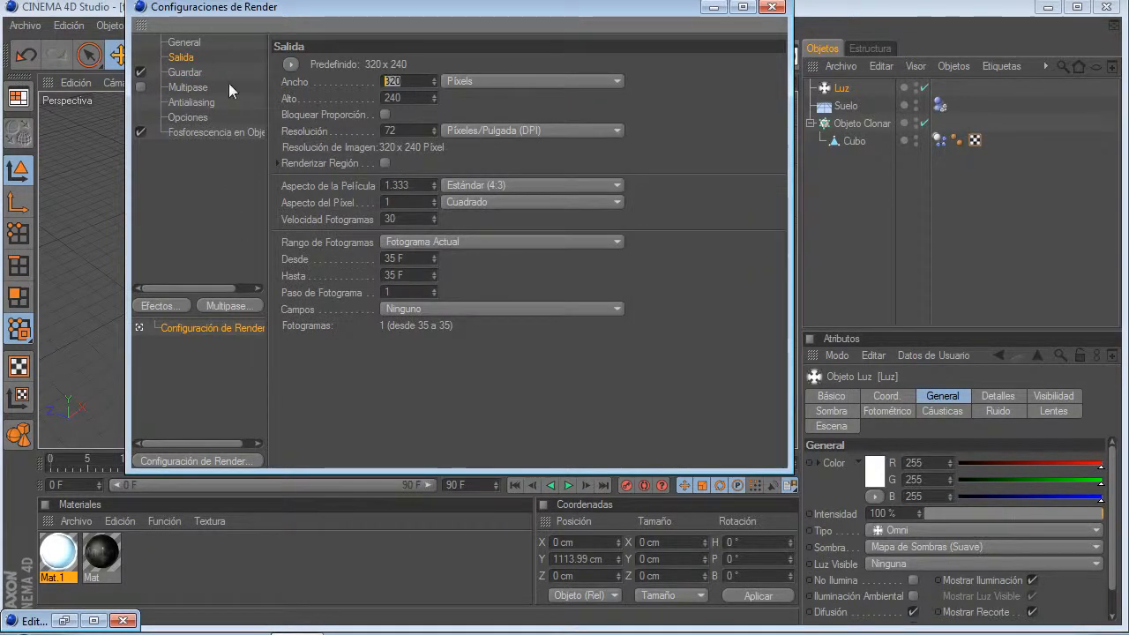
type("12")
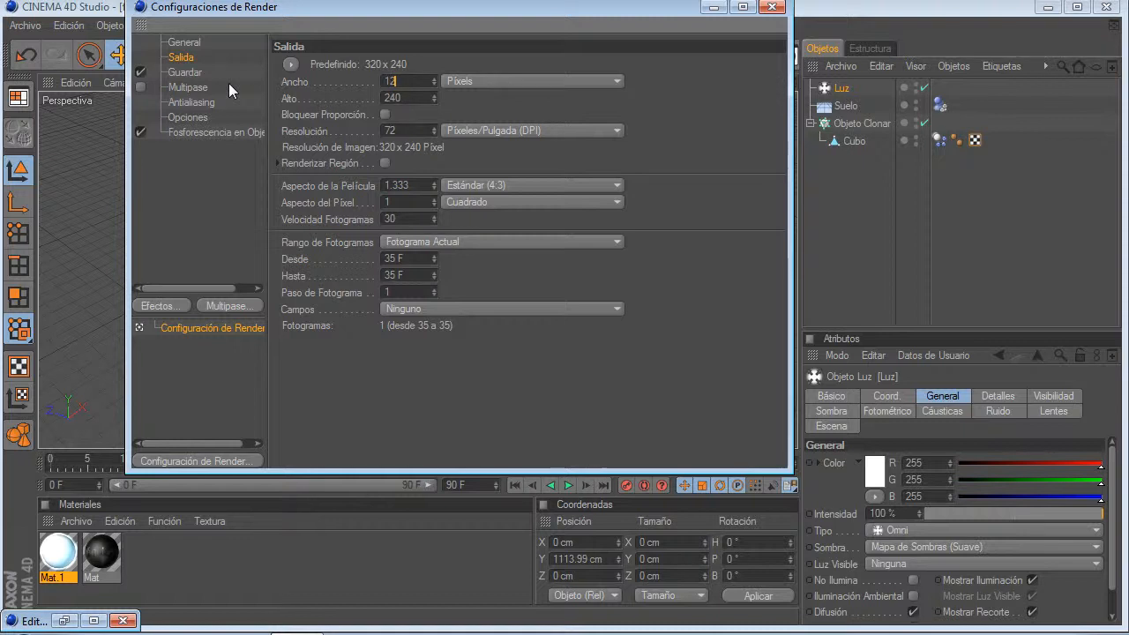
type("0")
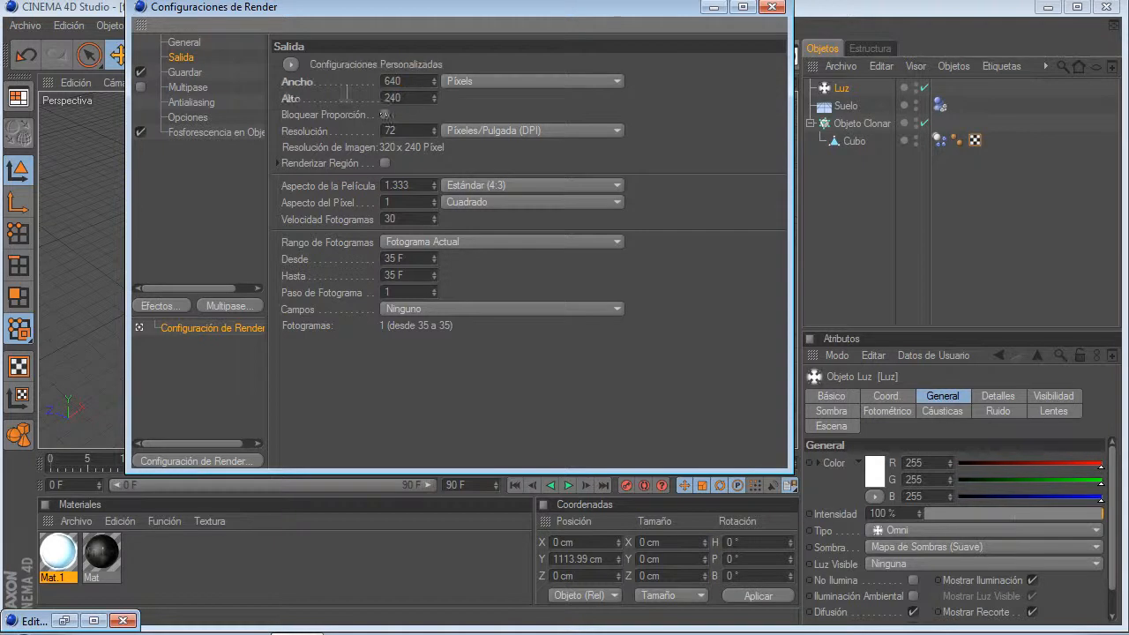
key("Tab")
type("360")
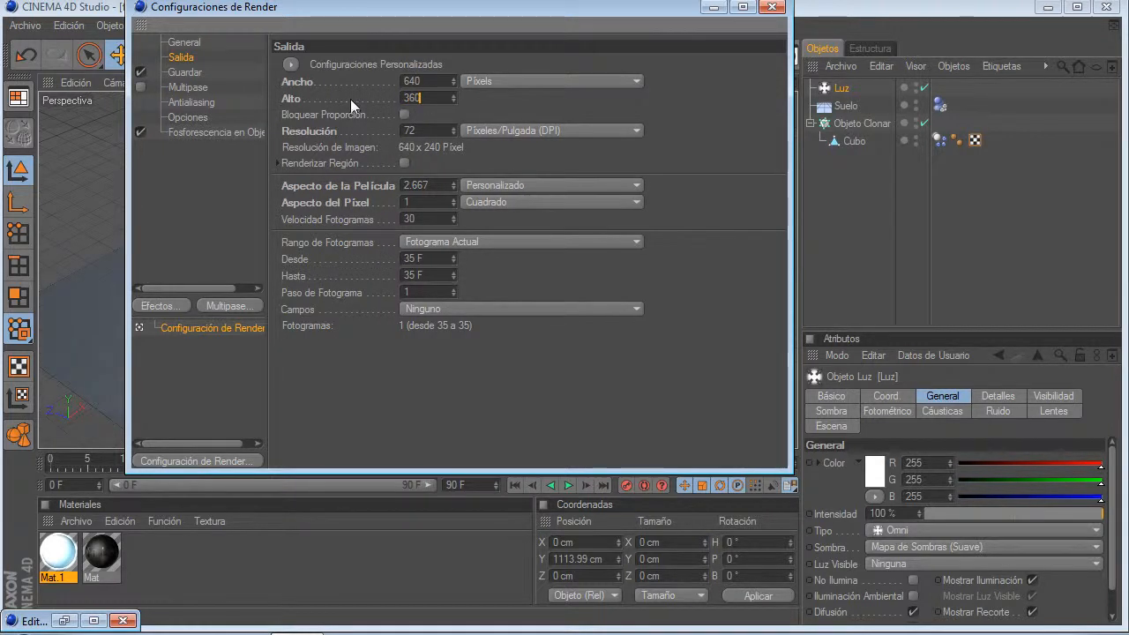
left_click(537, 409)
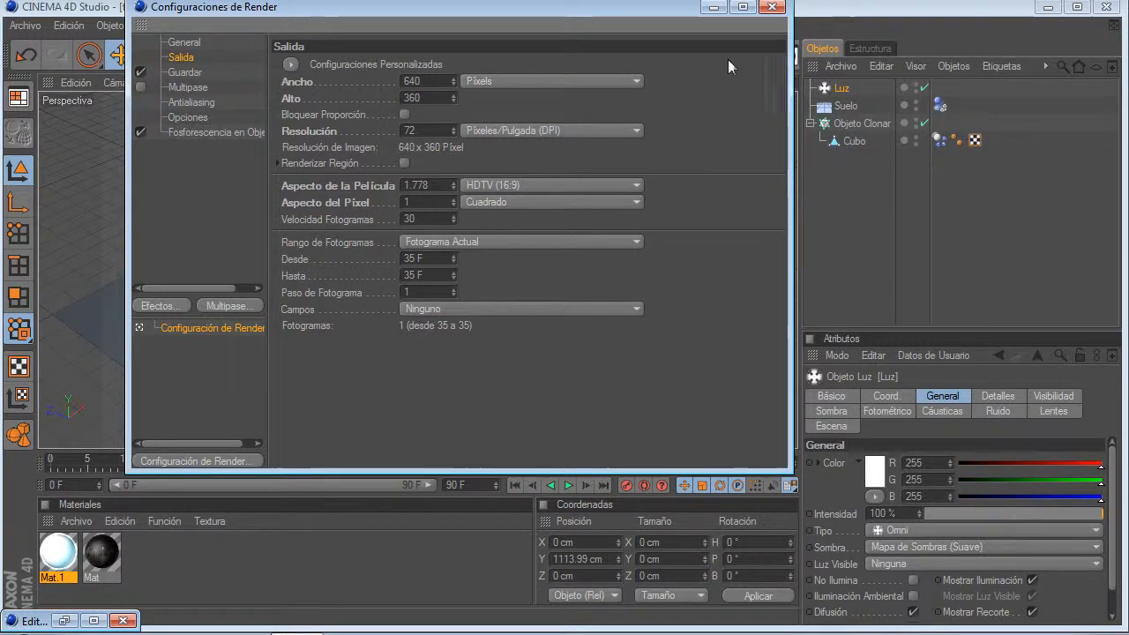
left_click(774, 9)
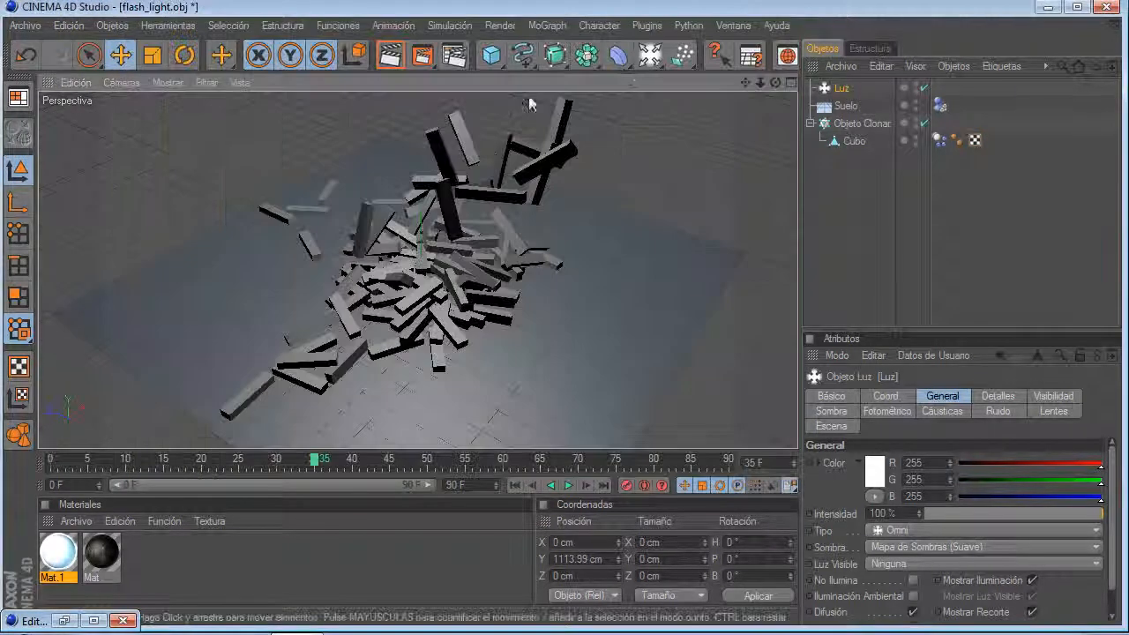
Step: Render the current frame to the image viewer, check the saved render0035 image from the desktop, and close the leftover windows
left_click(424, 55)
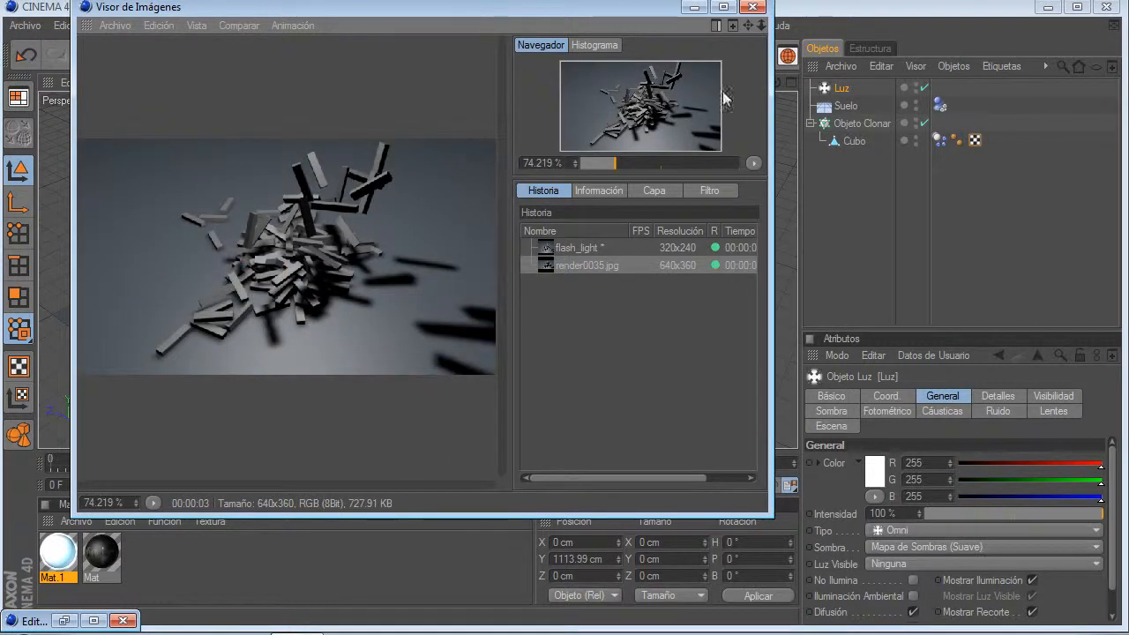
left_click(694, 7)
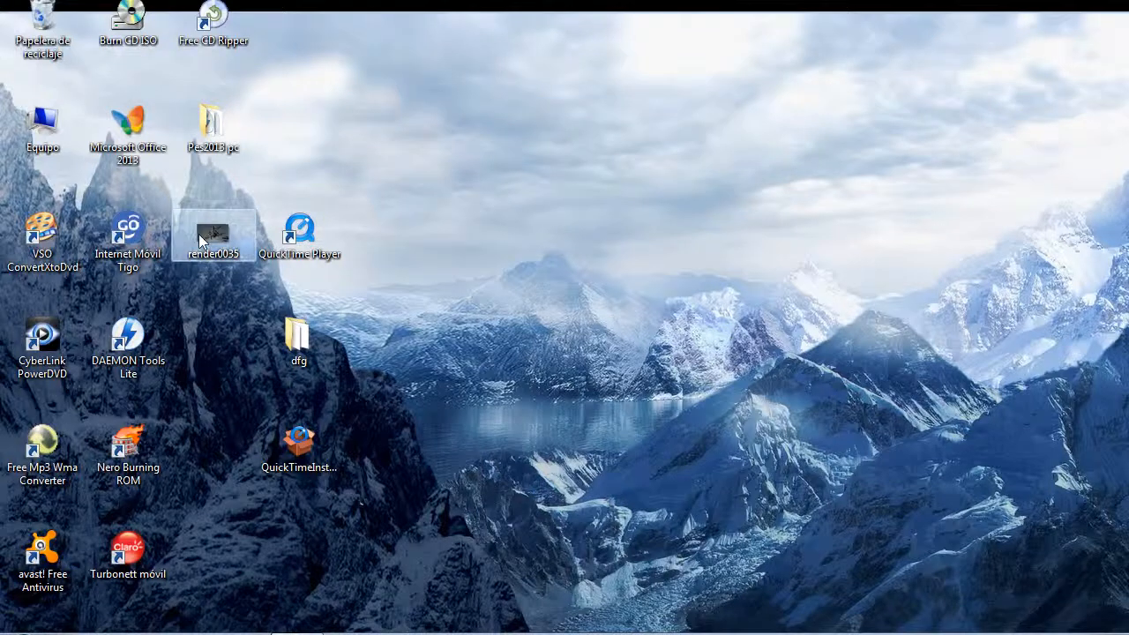
double_click(203, 237)
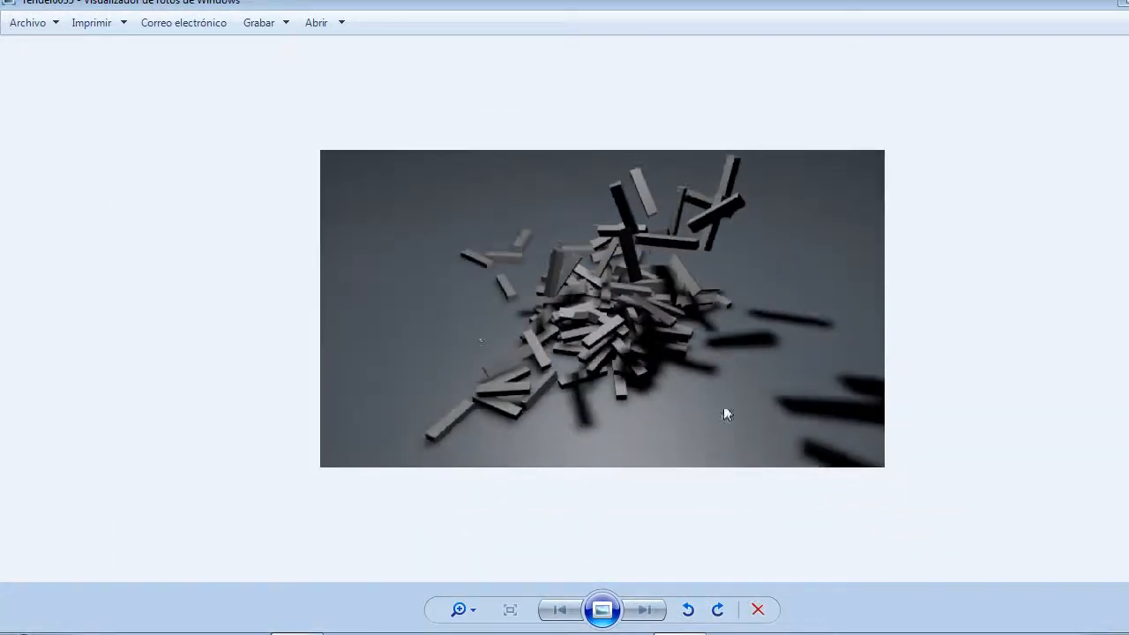
left_click(1128, 1)
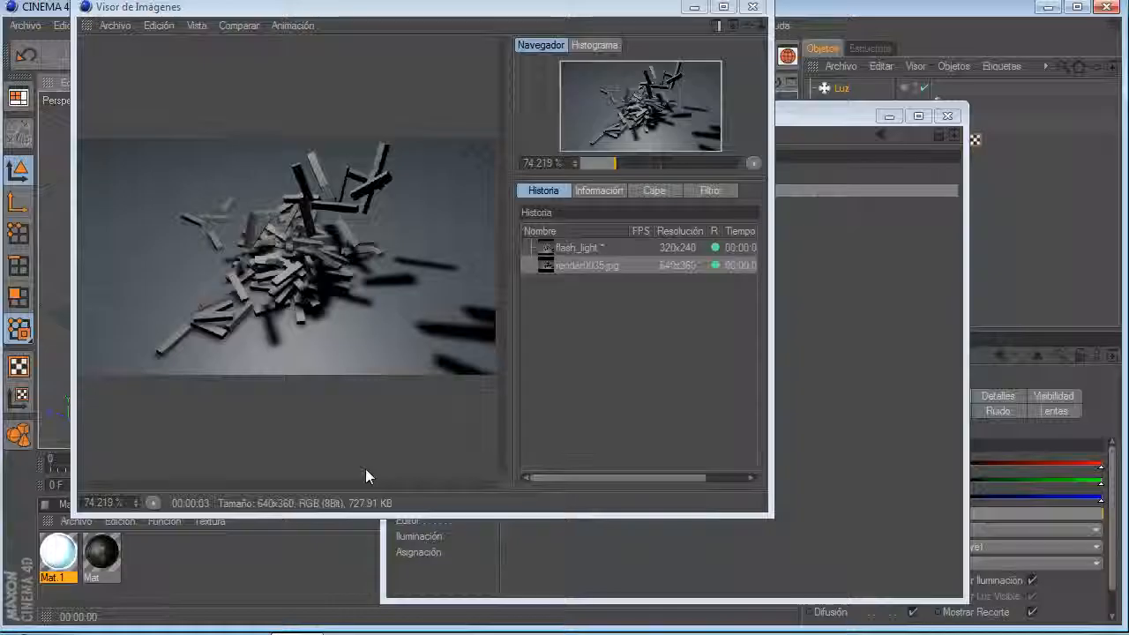
left_click(748, 12)
left_click(948, 116)
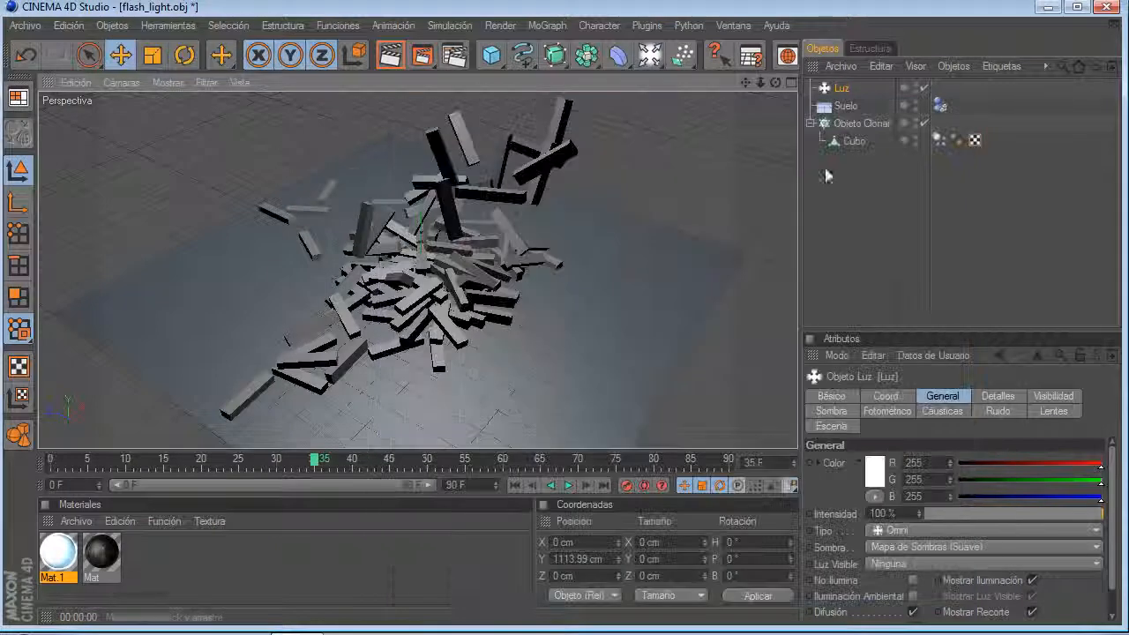